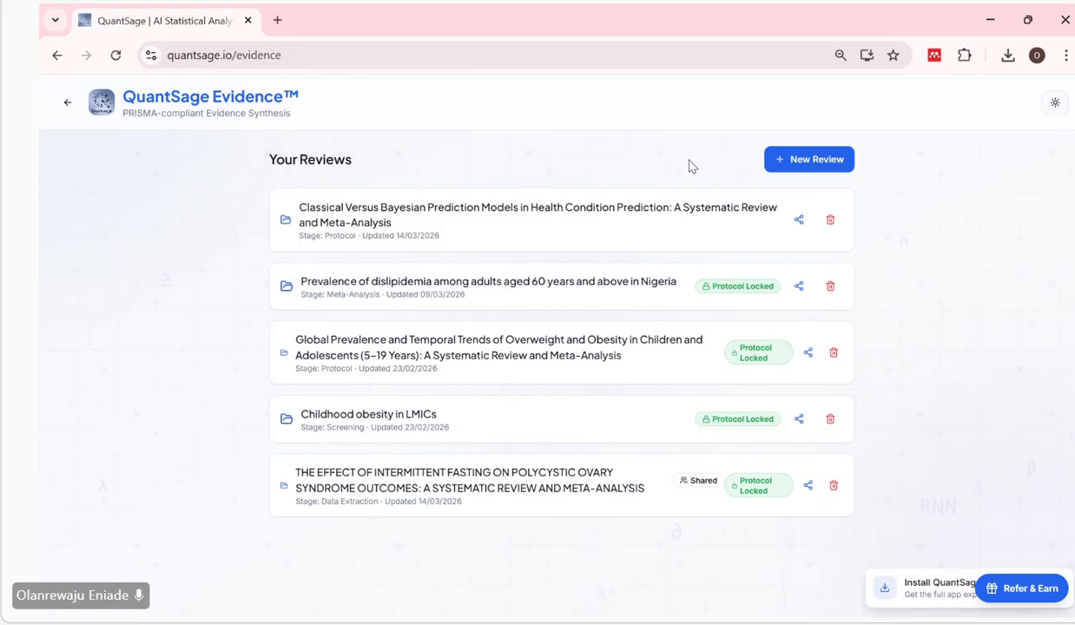
Create a new systematic review titled "Risk factors and epidemiological determinants of Lassa fever infection in West Africa: A systematic review and meta-analysis".
click(812, 162)
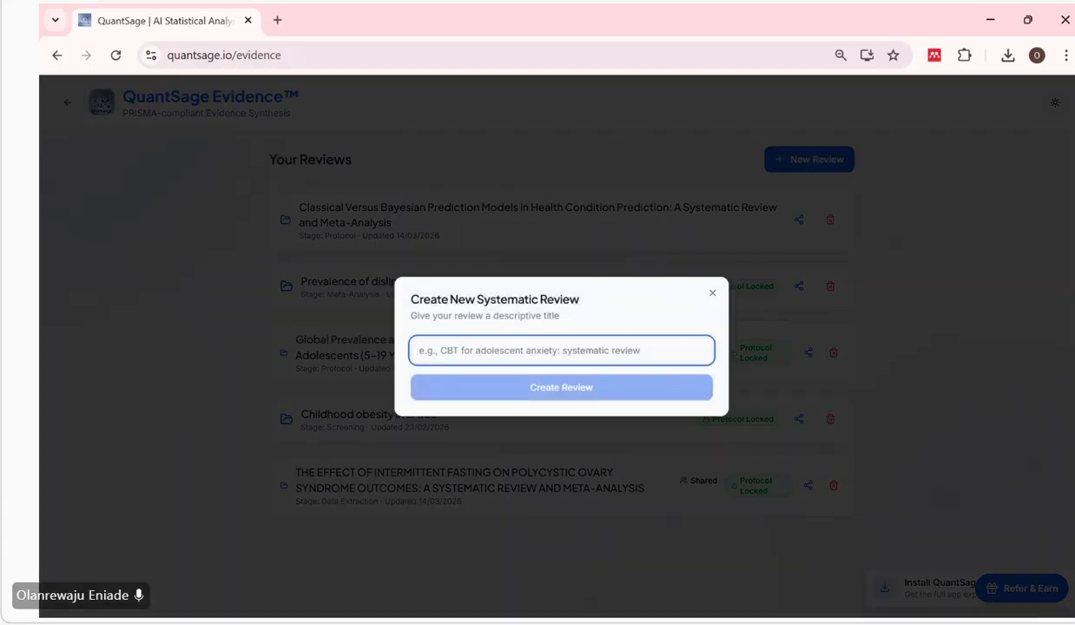
key(alt+Tab)
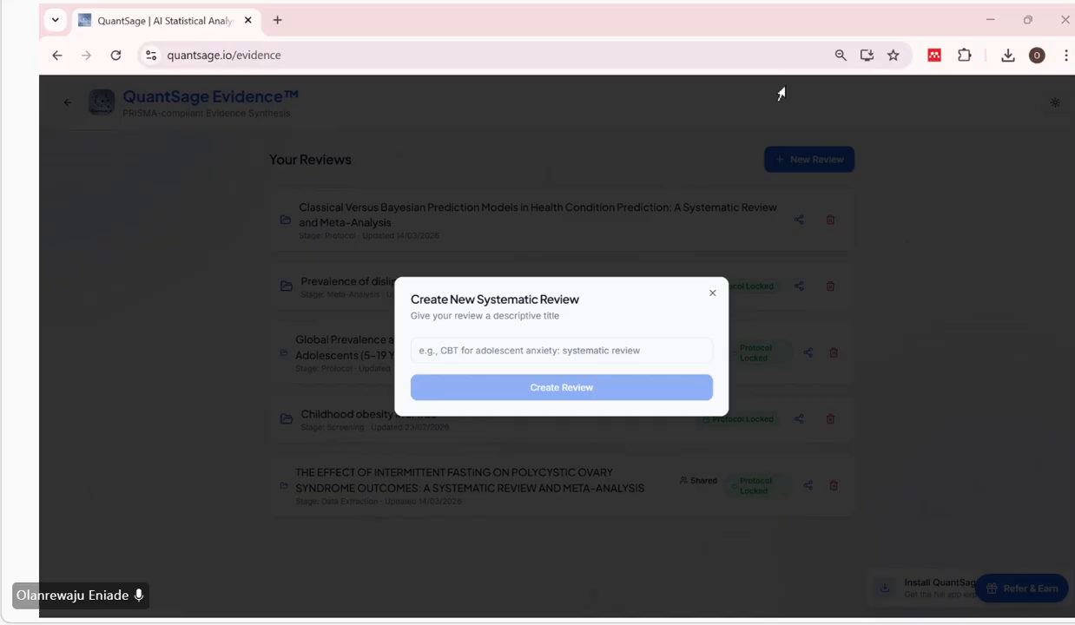
click(561, 350)
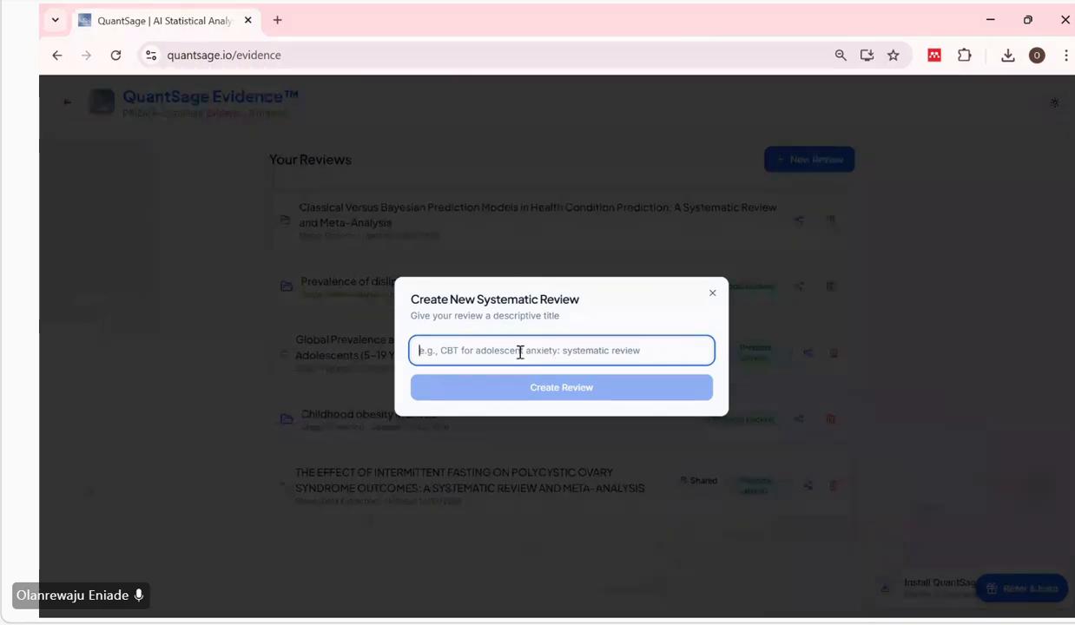
key(ctrl+v)
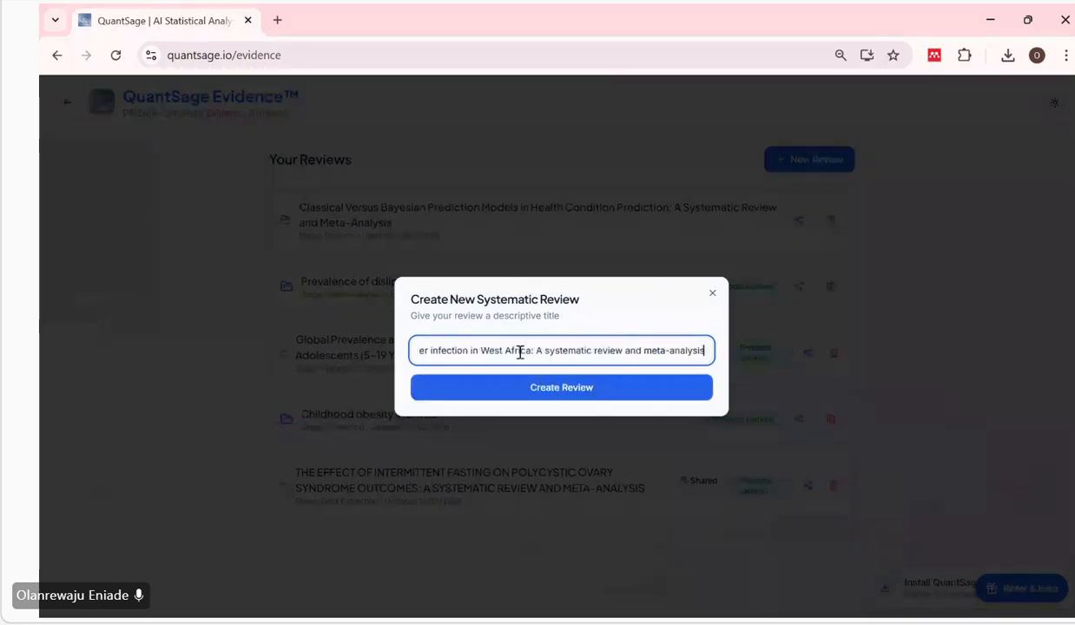
click(549, 393)
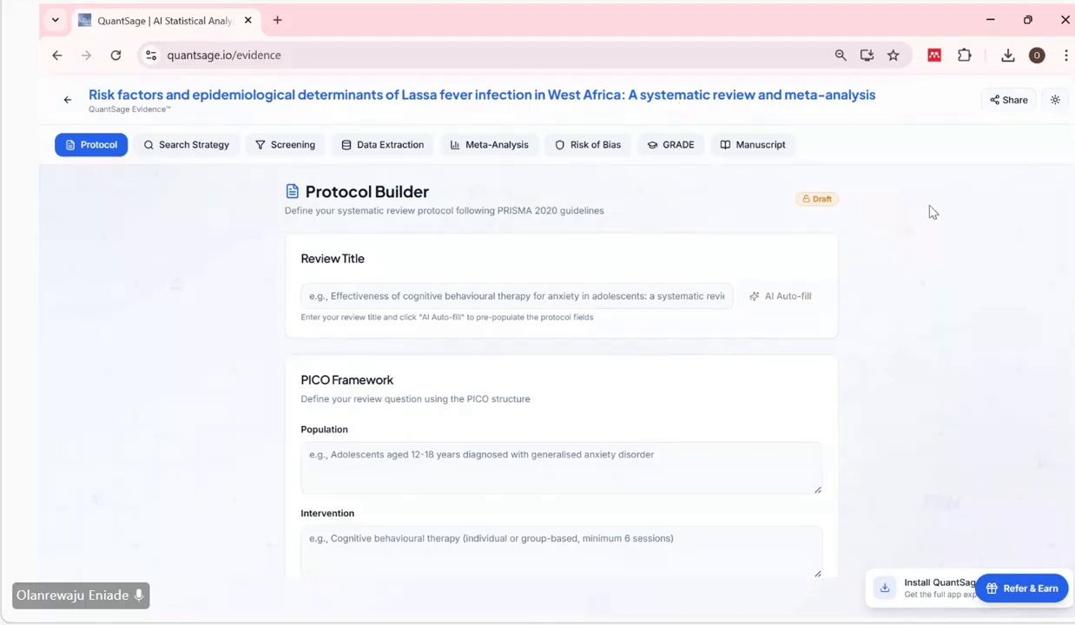
Enter "Risk factors and epidemiological determinants of Lassa fever infection in West Africa: A systematic review and meta-analysis" as the protocol's review title.
scroll(929, 211, down, 1)
scroll(929, 212, up, 1)
click(370, 292)
text(Risk factors and epidemiological determinants of Lassa fever infection in West Africa: A systematic review and meta-analysis)
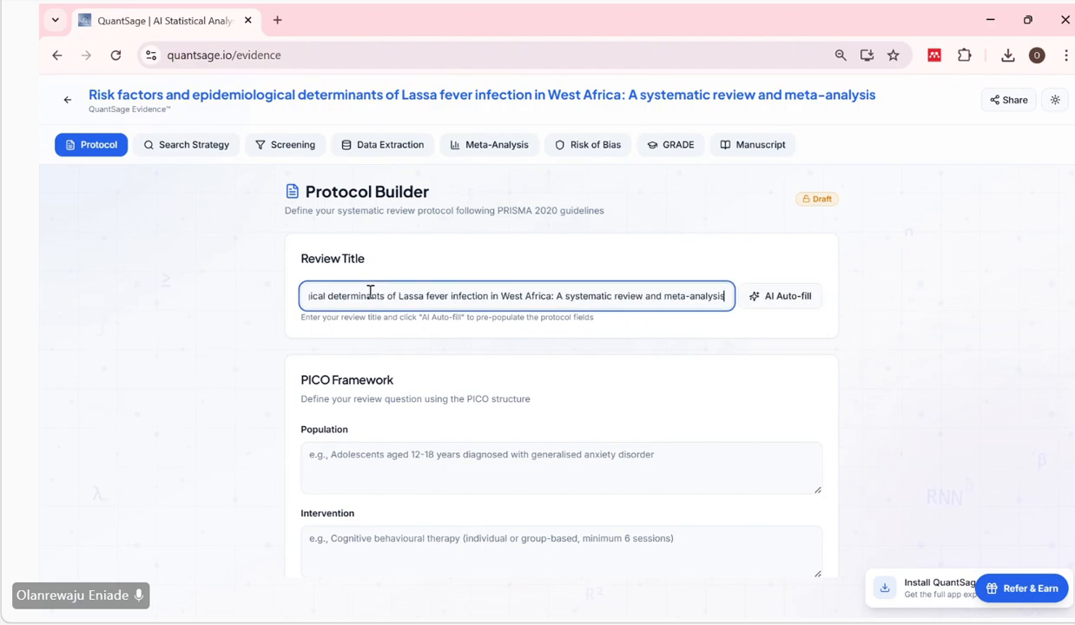
click(589, 240)
click(581, 295)
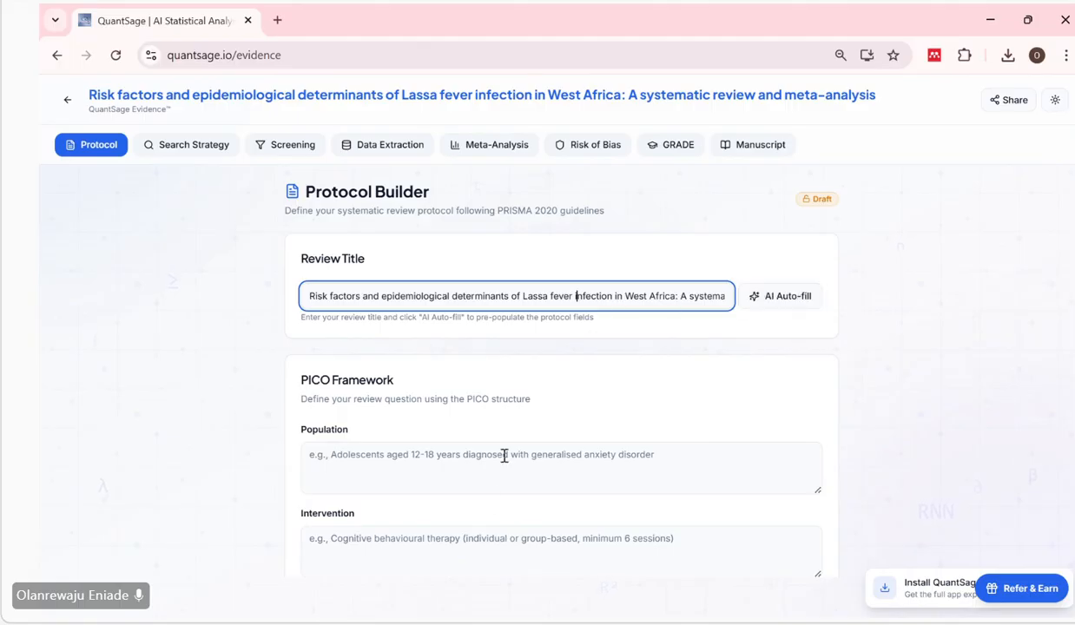
Pre-populate the empty protocol fields from the review title with AI Auto-fill.
scroll(503, 459, down, 5)
scroll(503, 460, up, 5)
click(781, 301)
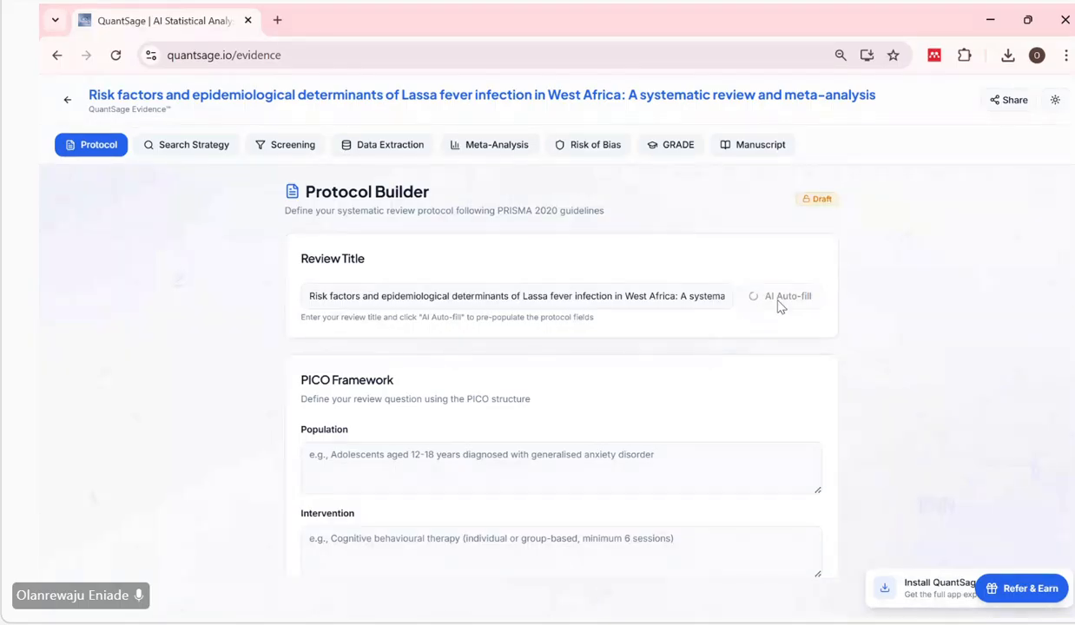
Review the generated protocol from the PICO Framework and study designs through the Methods Specification, down to the Synthesis Method.
scroll(780, 306, down, 1)
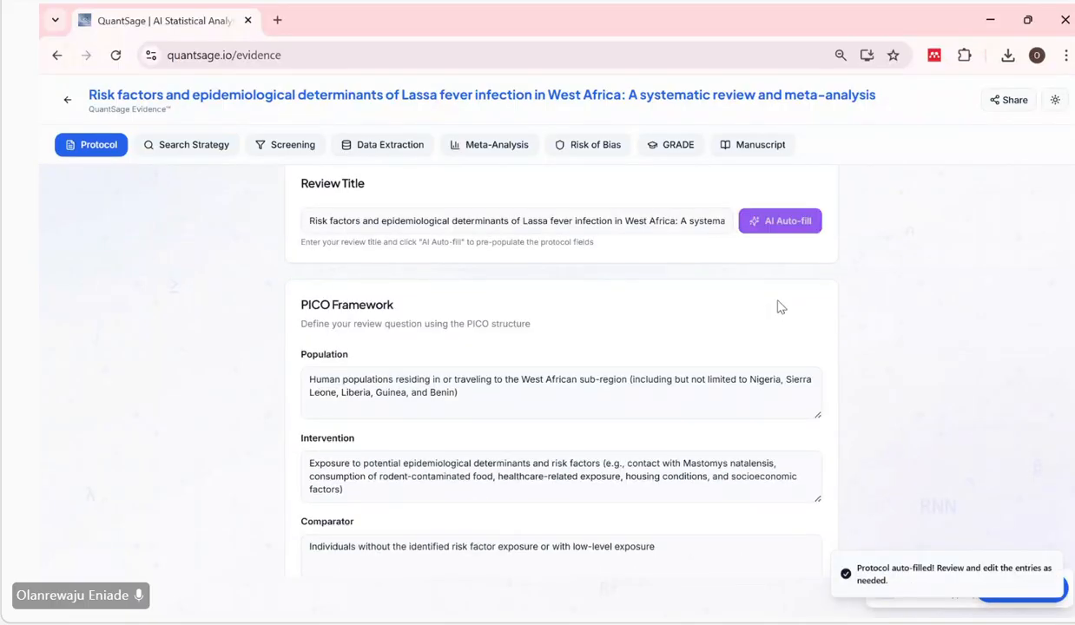
scroll(781, 306, down, 1)
scroll(780, 307, down, 3)
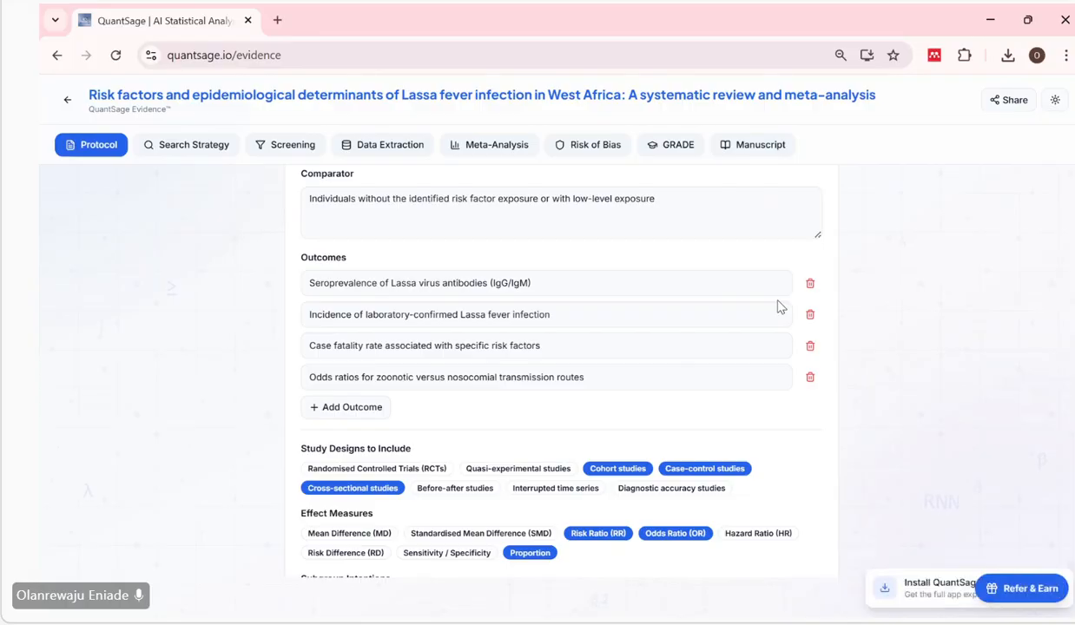
scroll(780, 307, down, 1)
scroll(781, 306, down, 2)
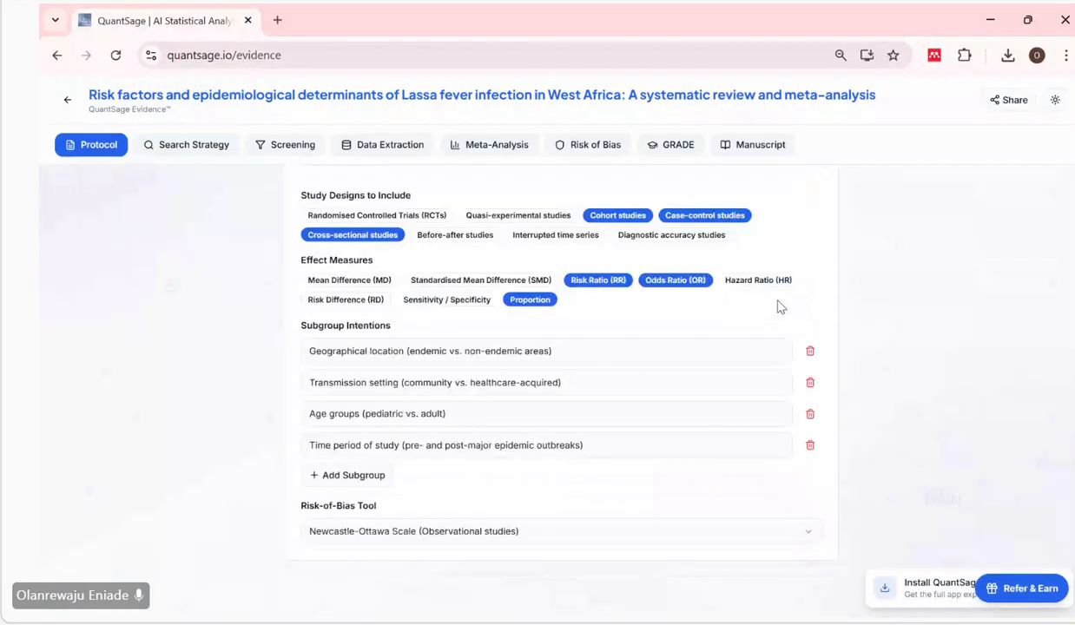
scroll(781, 306, down, 5)
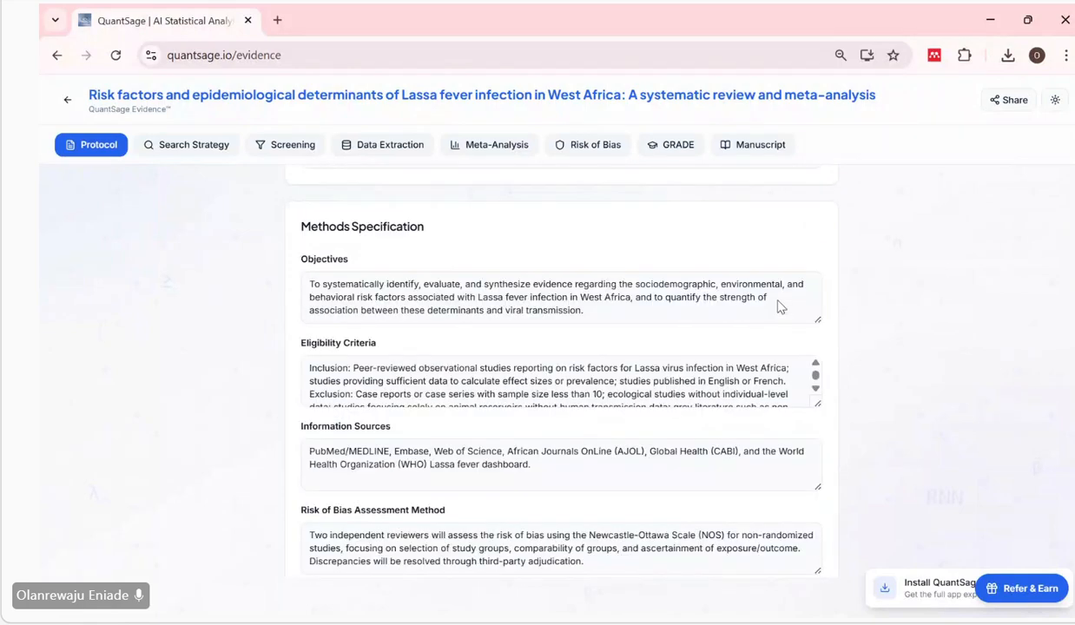
scroll(781, 307, down, 1)
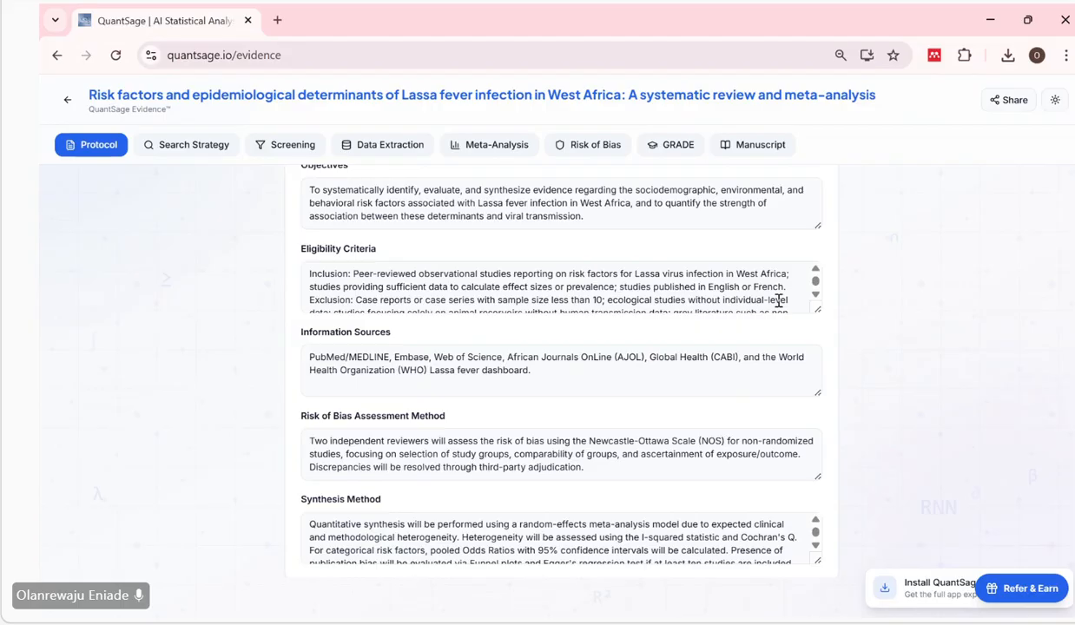
scroll(779, 300, down, 1)
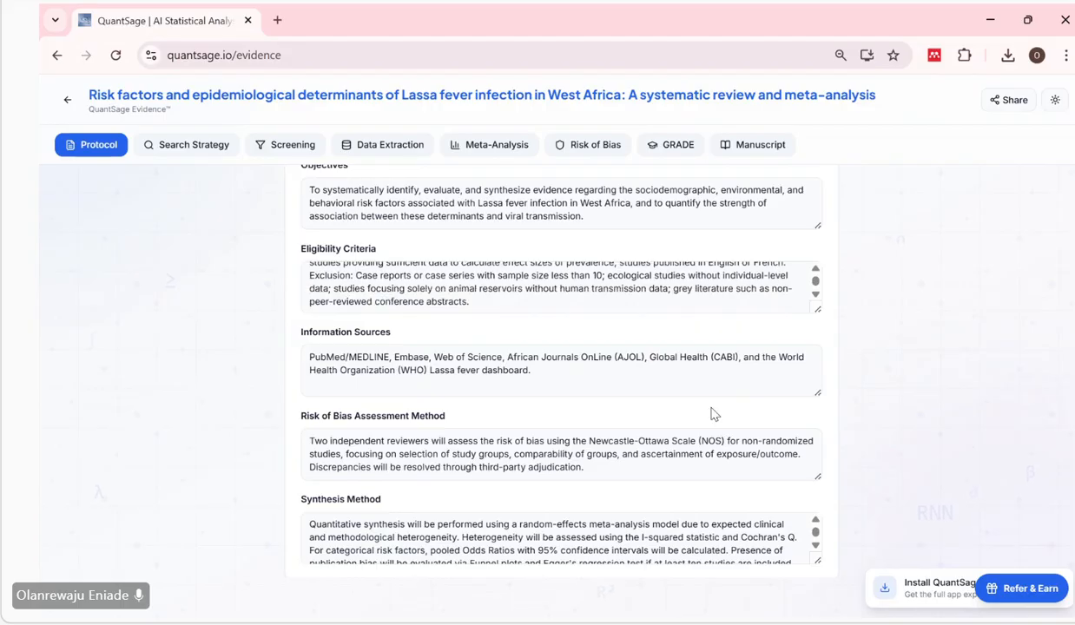
scroll(712, 410, down, 1)
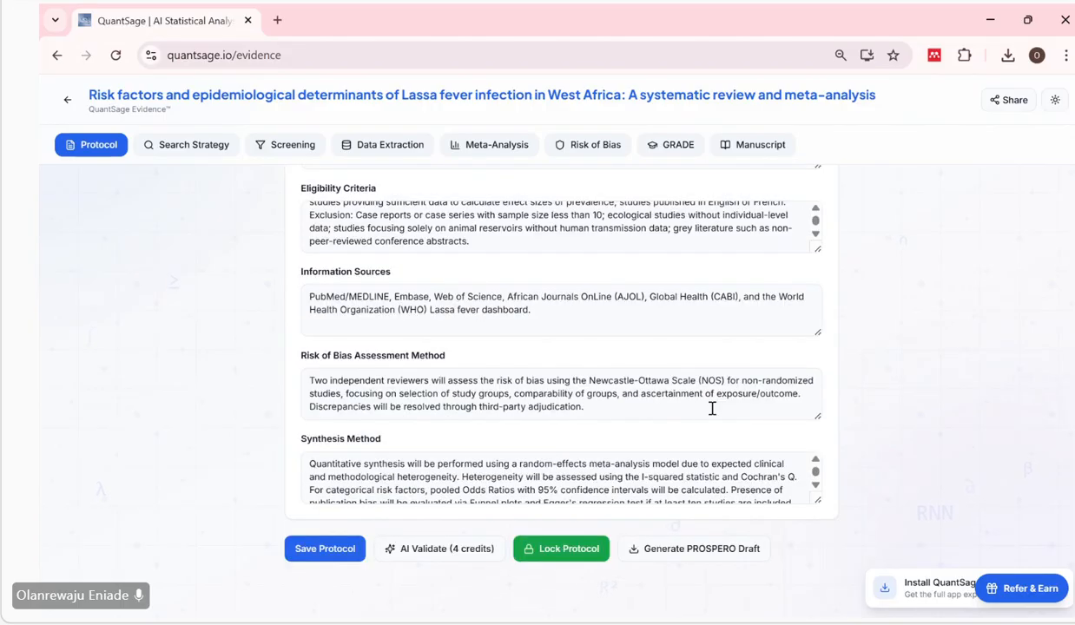
scroll(712, 408, up, 5)
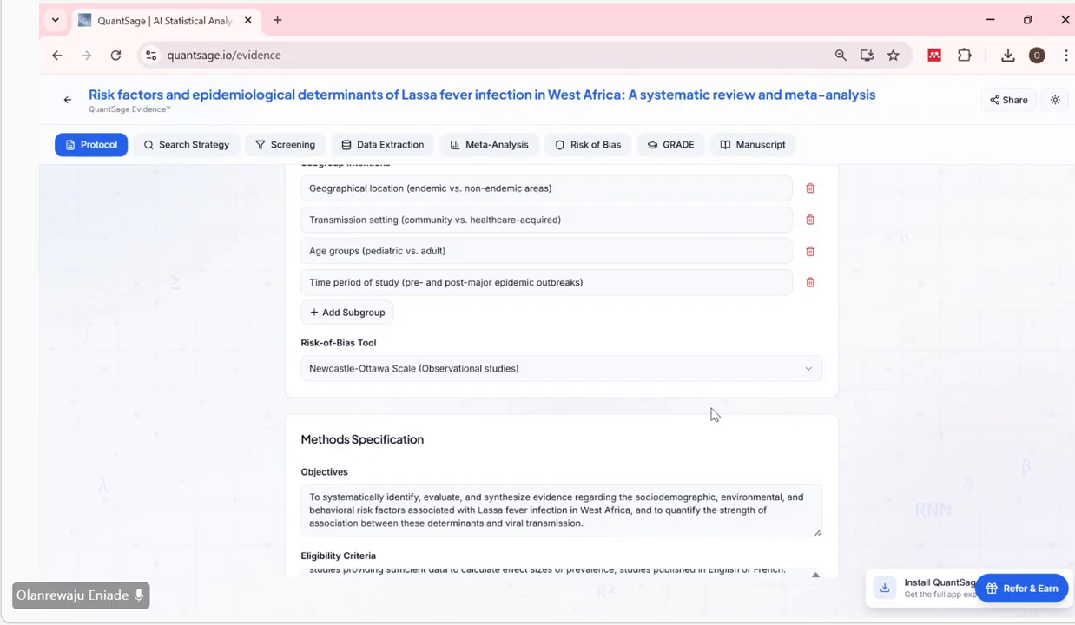
scroll(712, 412, up, 10)
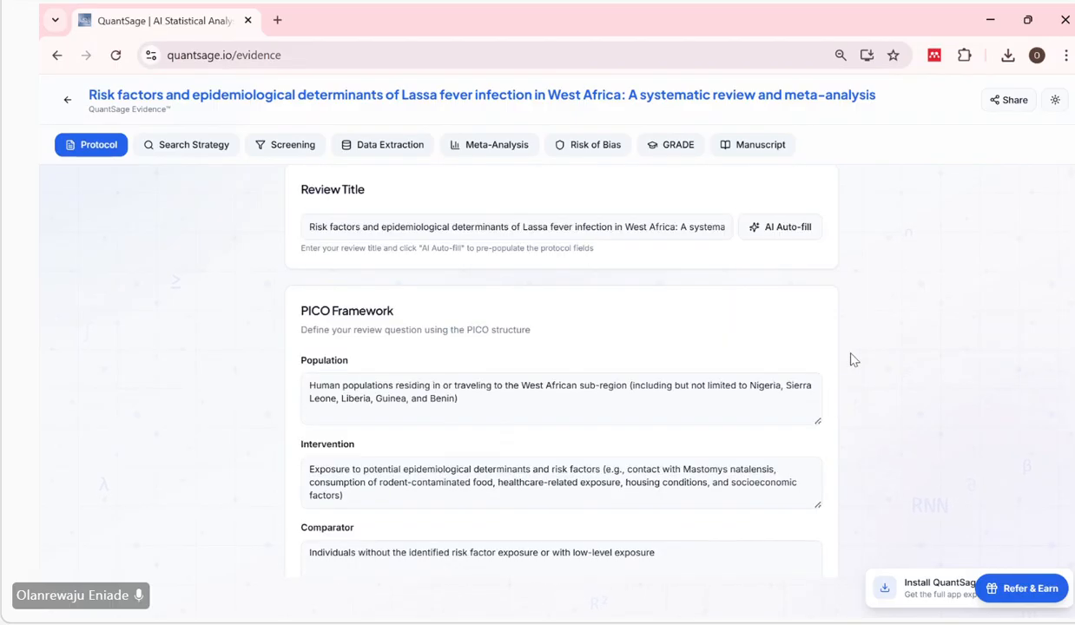
scroll(686, 373, up, 2)
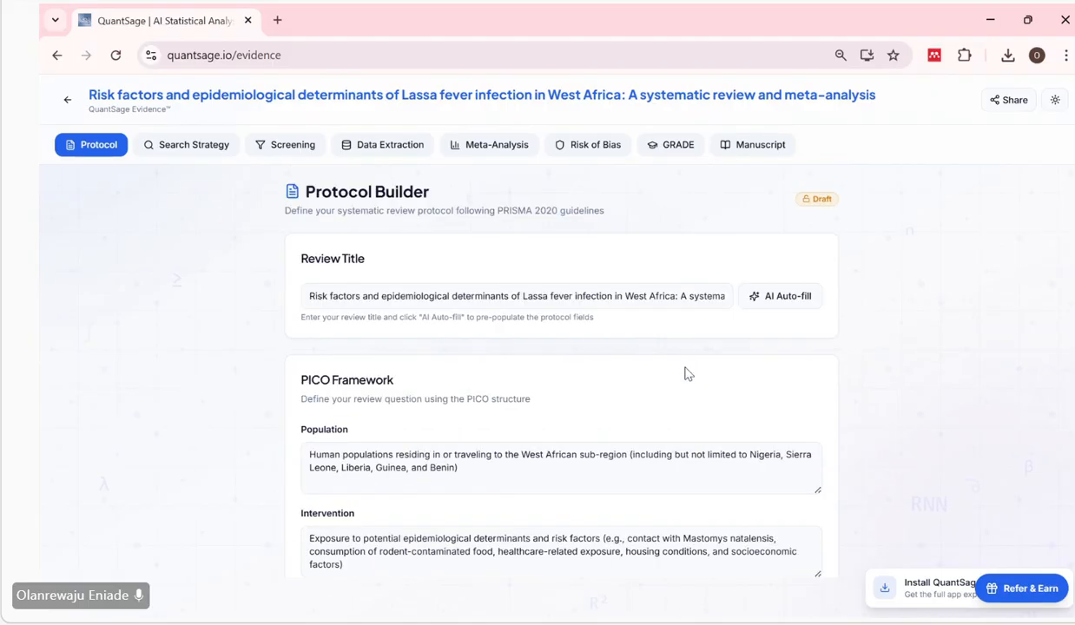
Compare the review title with the PICO Framework entries, examining the Population description in detail.
click(516, 297)
scroll(612, 302, down, 1)
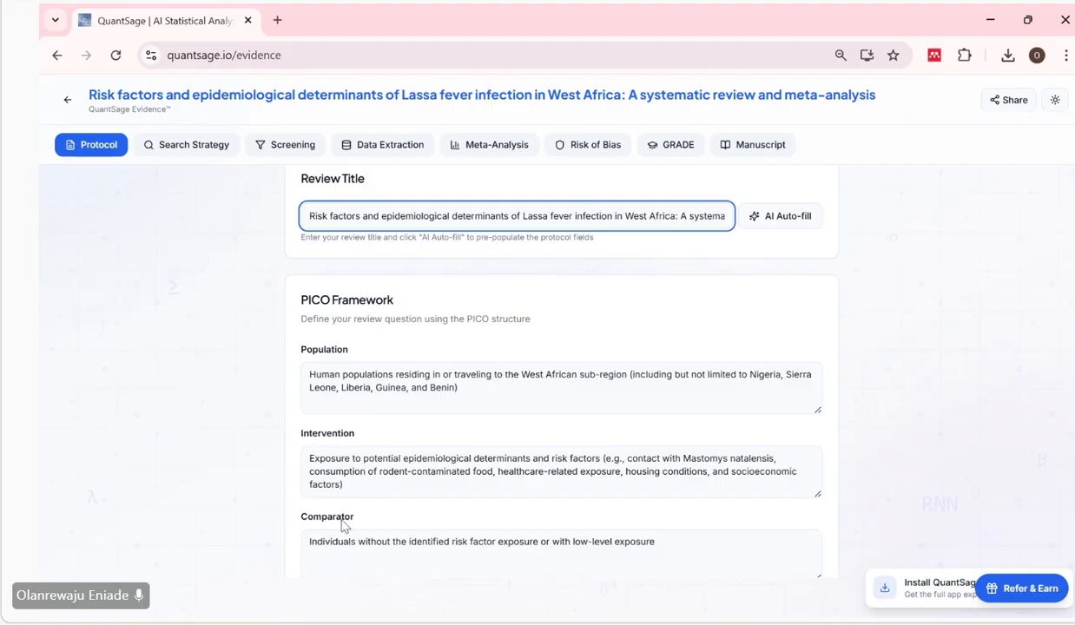
scroll(345, 526, down, 2)
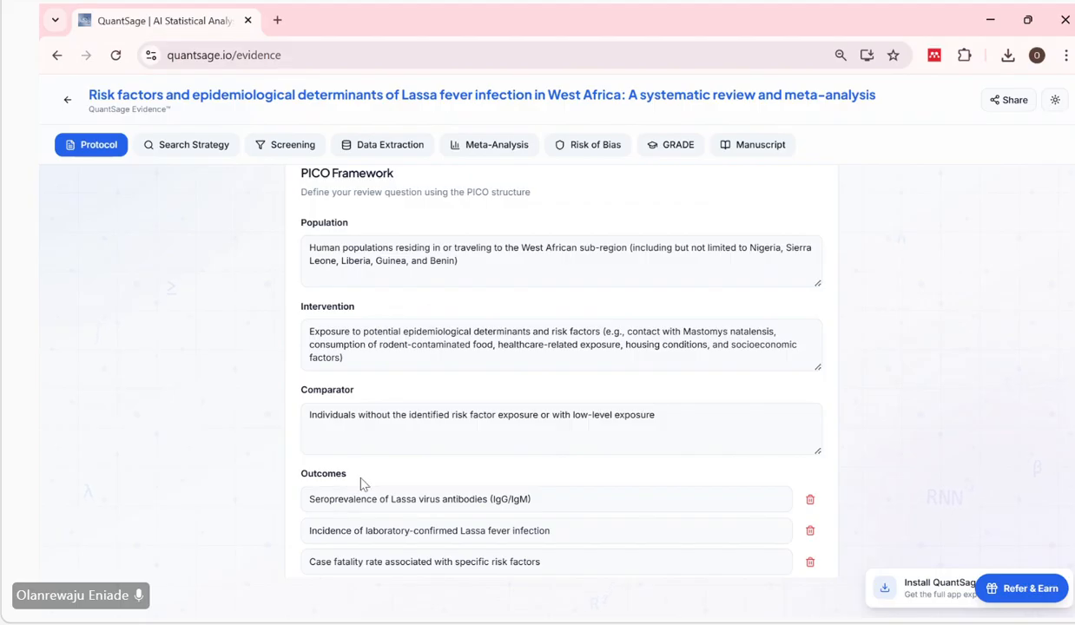
scroll(532, 365, up, 3)
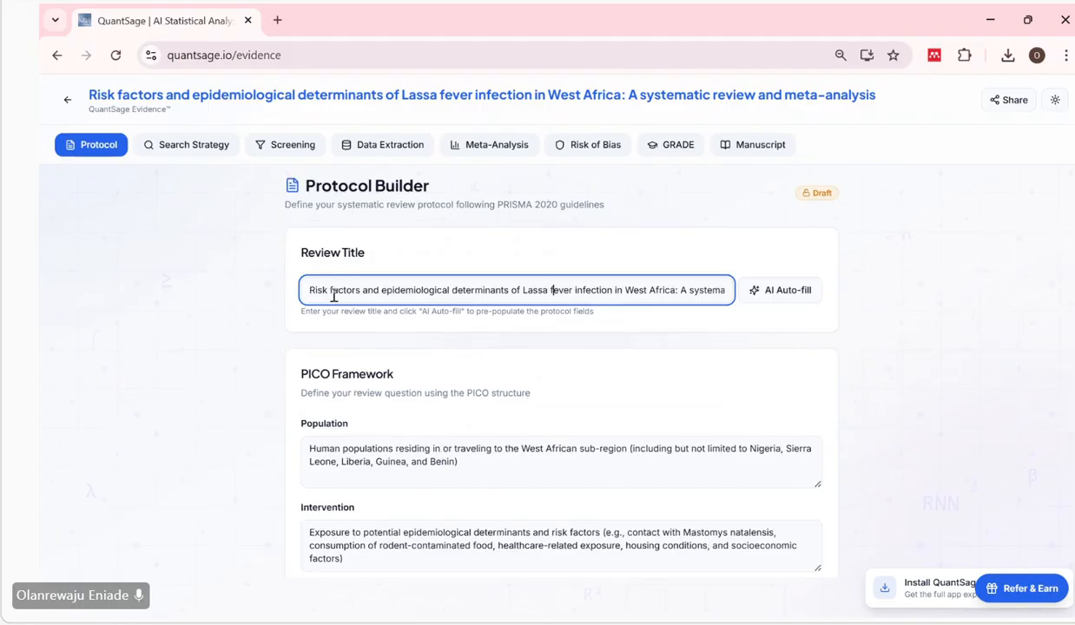
drag(333, 296, 623, 290)
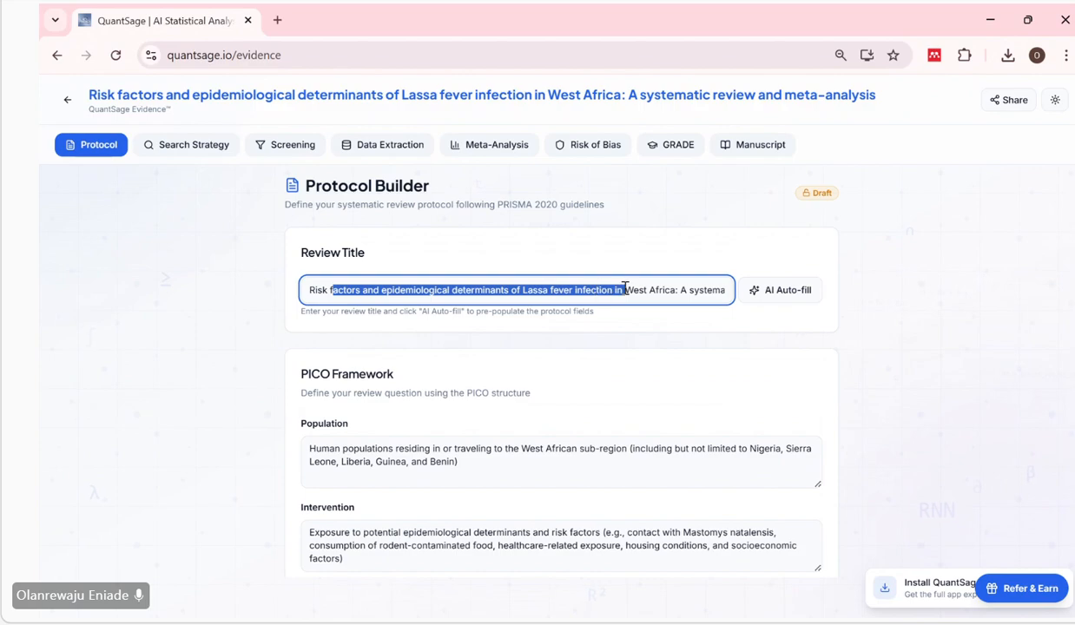
click(489, 392)
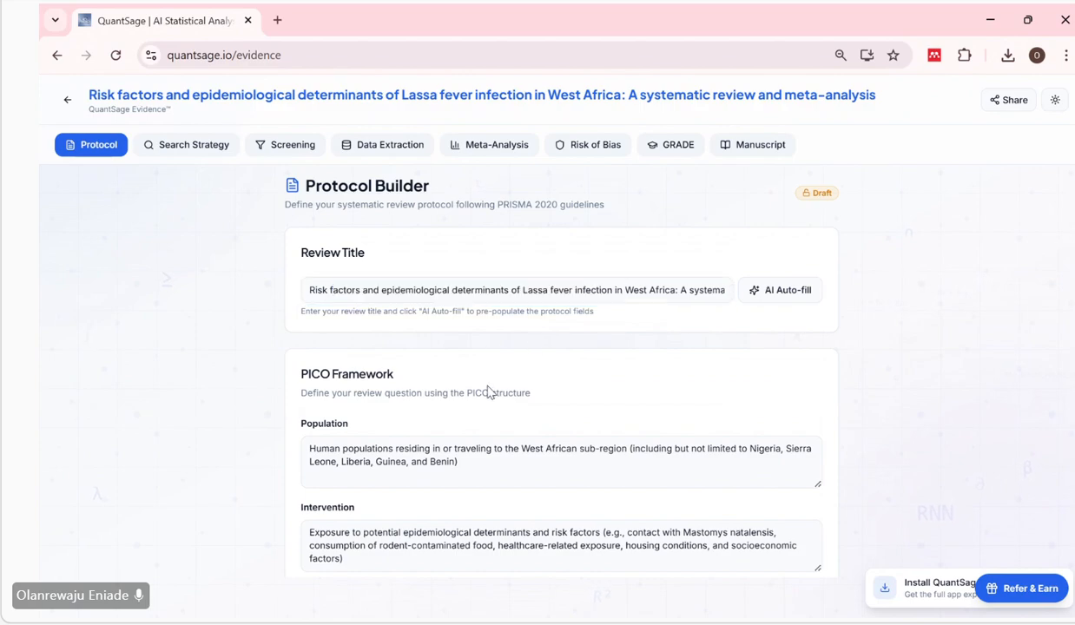
scroll(489, 392, down, 1)
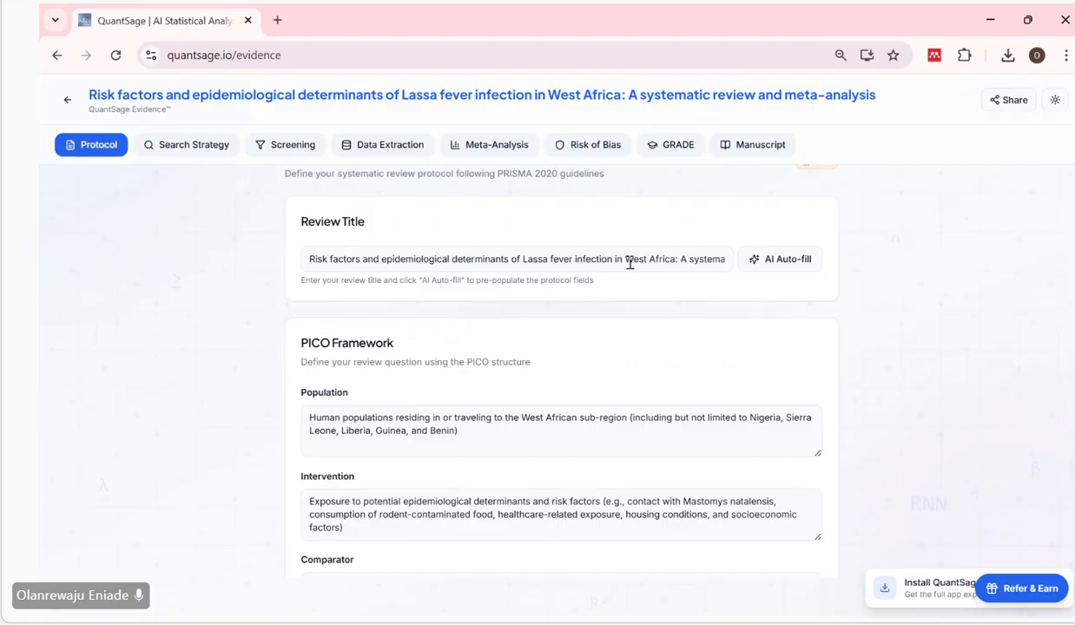
click(472, 434)
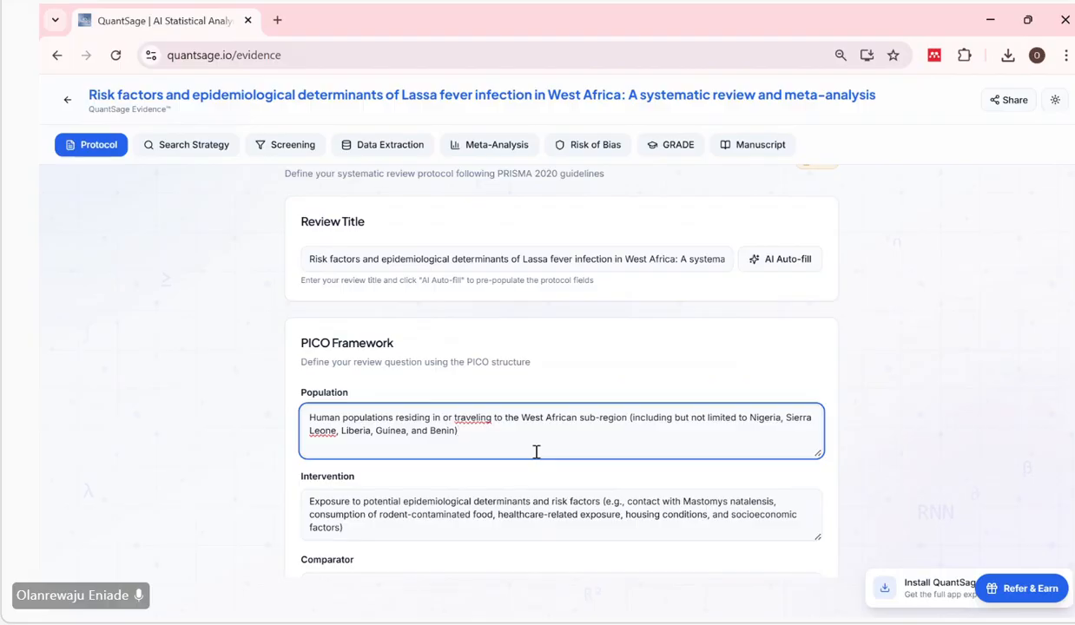
scroll(547, 423, down, 1)
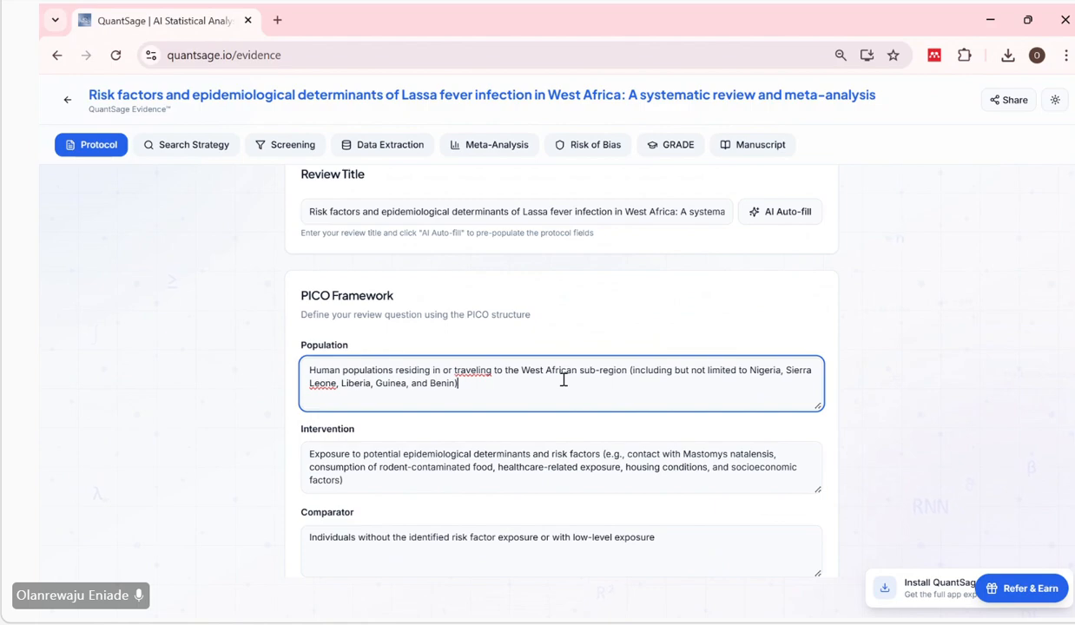
scroll(564, 379, down, 1)
Examine the Intervention description against the risk factors and epidemiological determinants named in the review title.
click(506, 398)
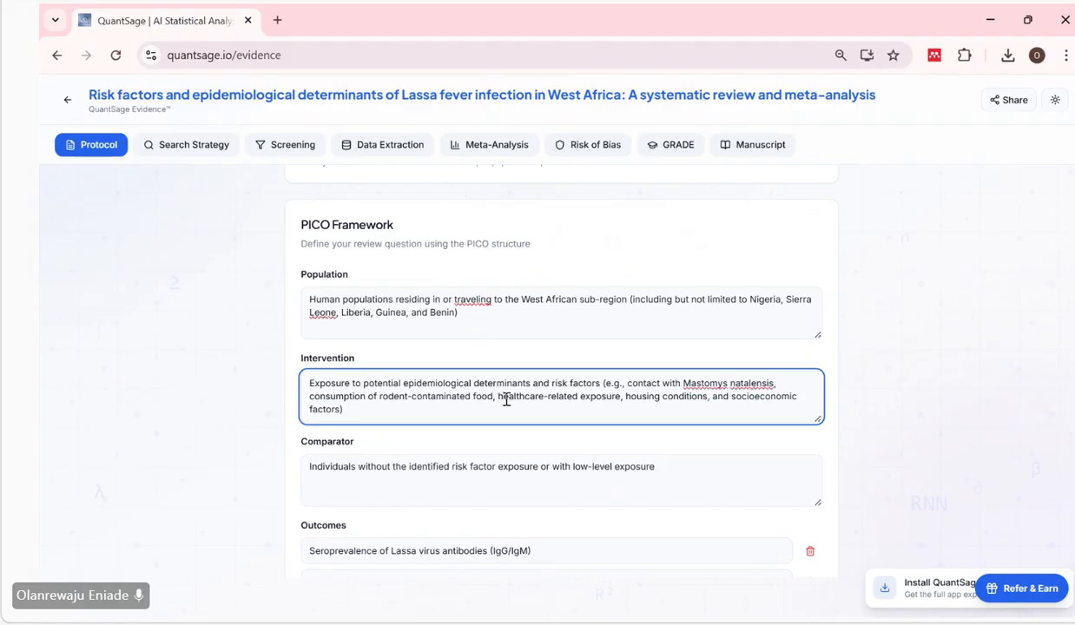
scroll(507, 399, up, 2)
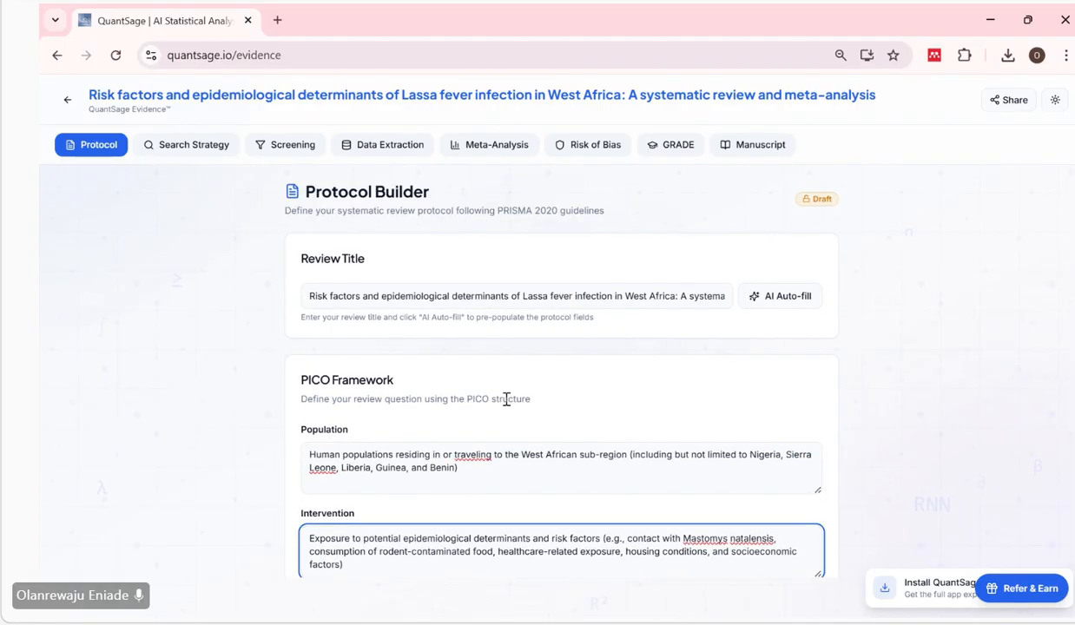
click(312, 299)
drag(311, 299, 489, 296)
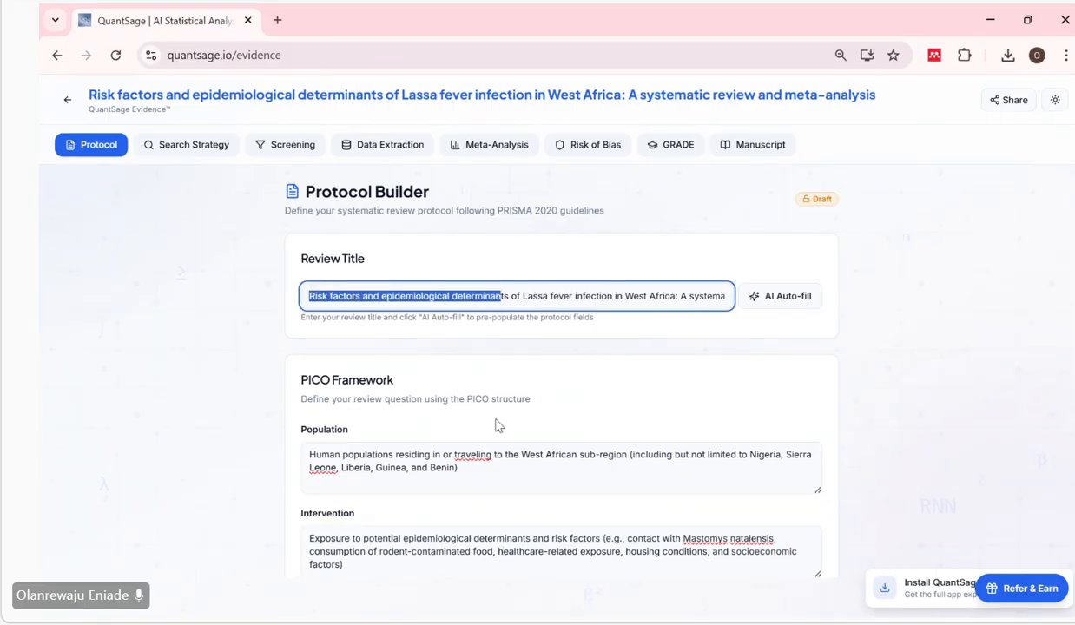
scroll(496, 427, down, 1)
scroll(498, 425, down, 1)
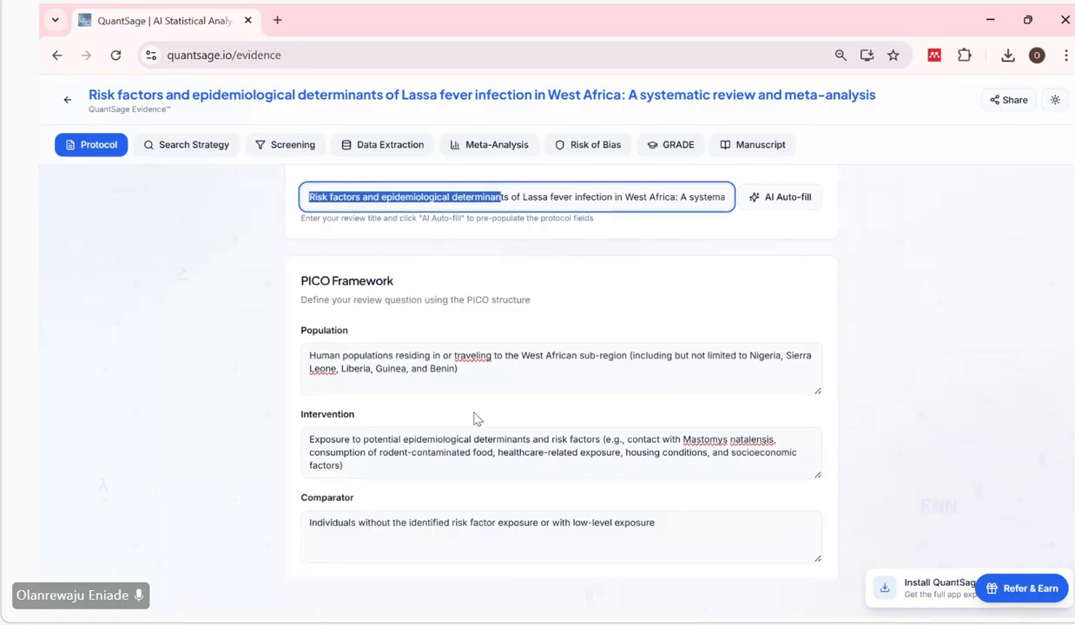
scroll(475, 419, down, 1)
click(405, 397)
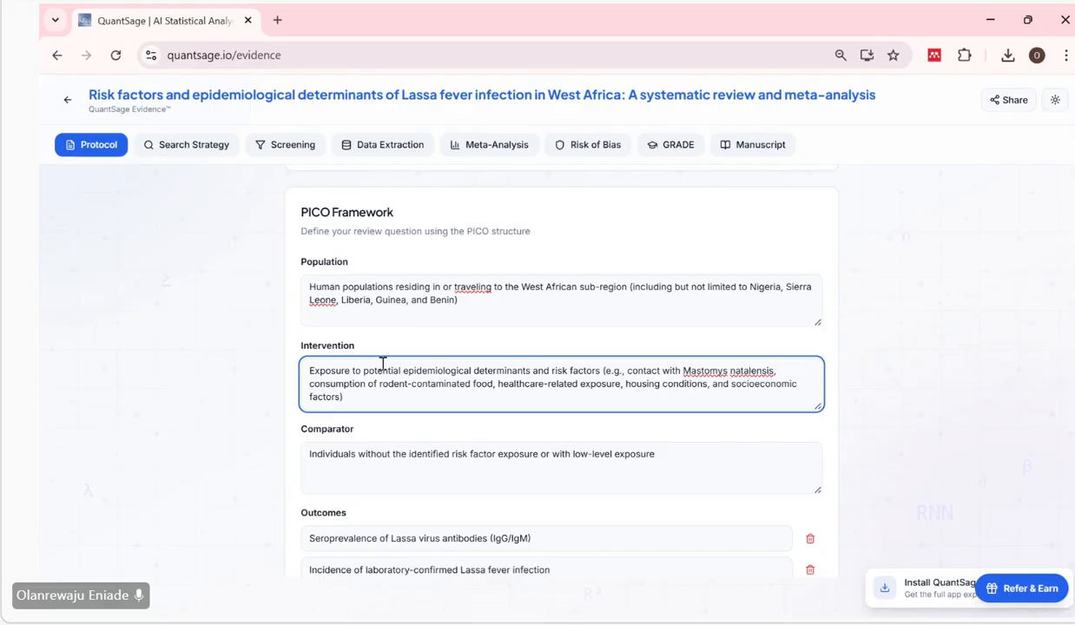
scroll(461, 384, down, 1)
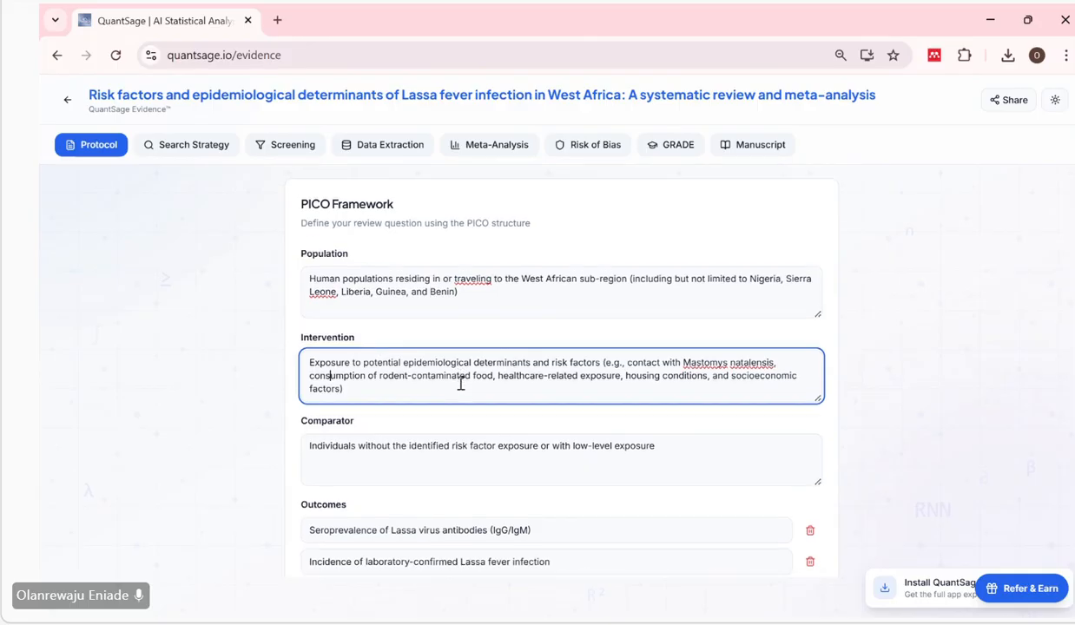
scroll(461, 384, down, 1)
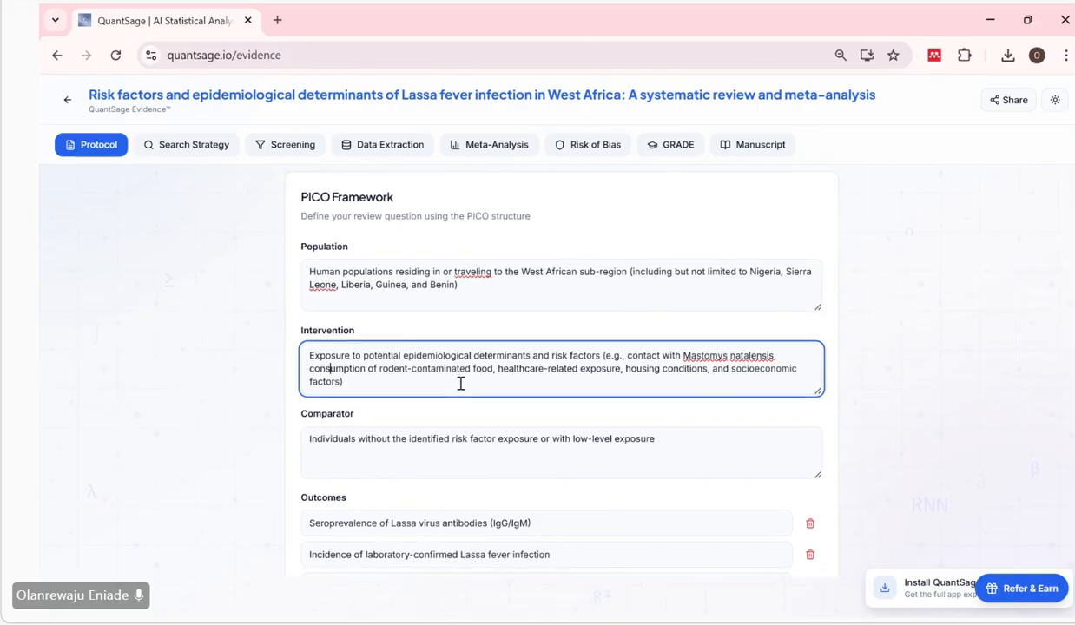
scroll(461, 384, down, 1)
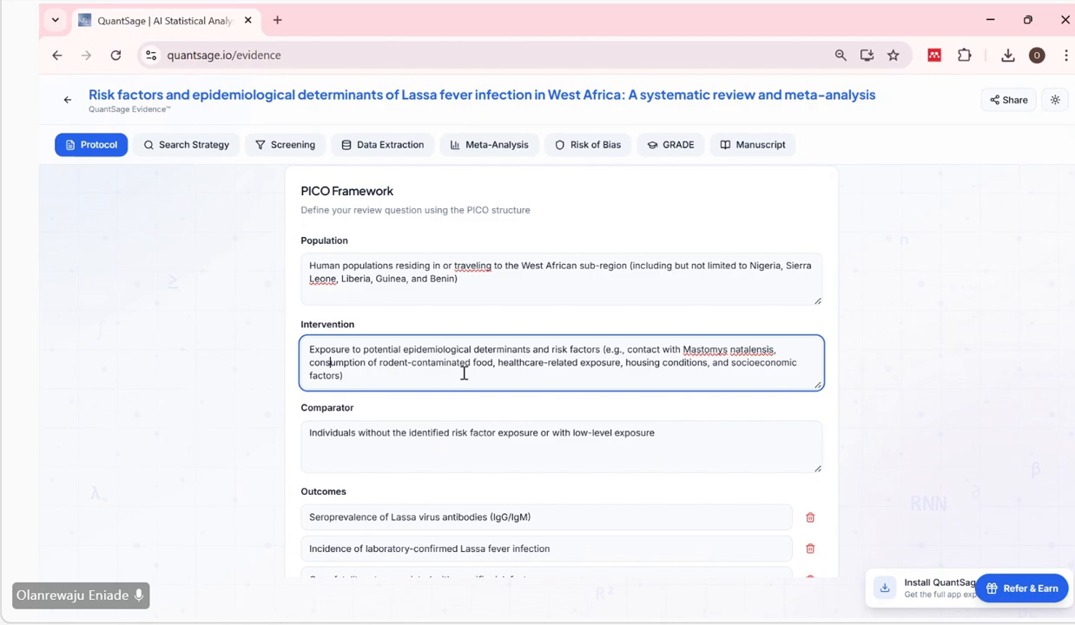
scroll(666, 379, up, 1)
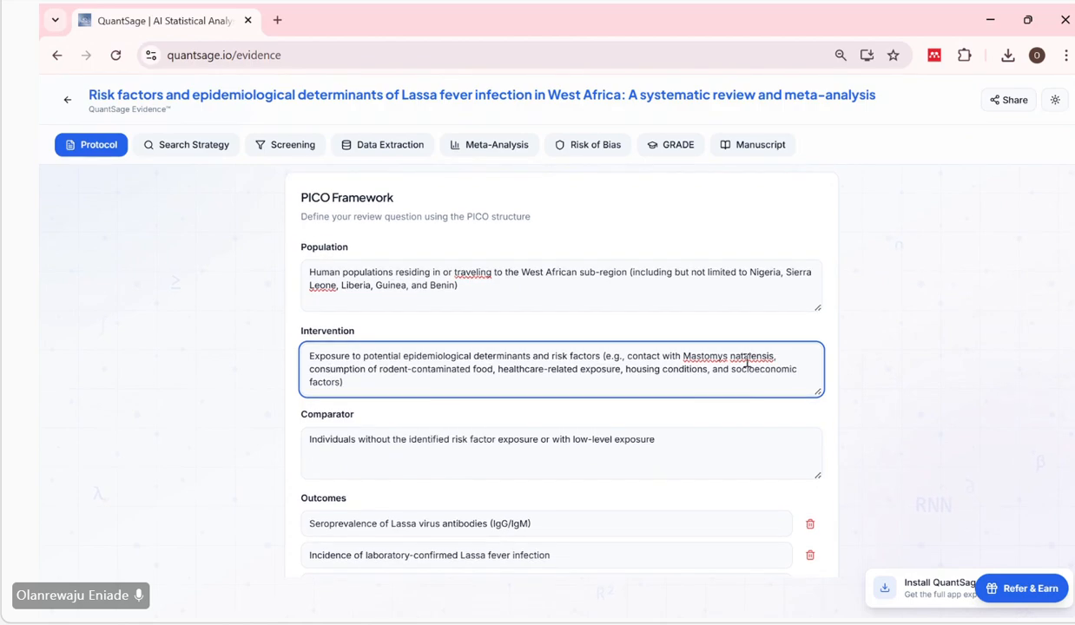
Replace the Intervention description in the PICO Framework with "Not applicable".
scroll(747, 361, down, 3)
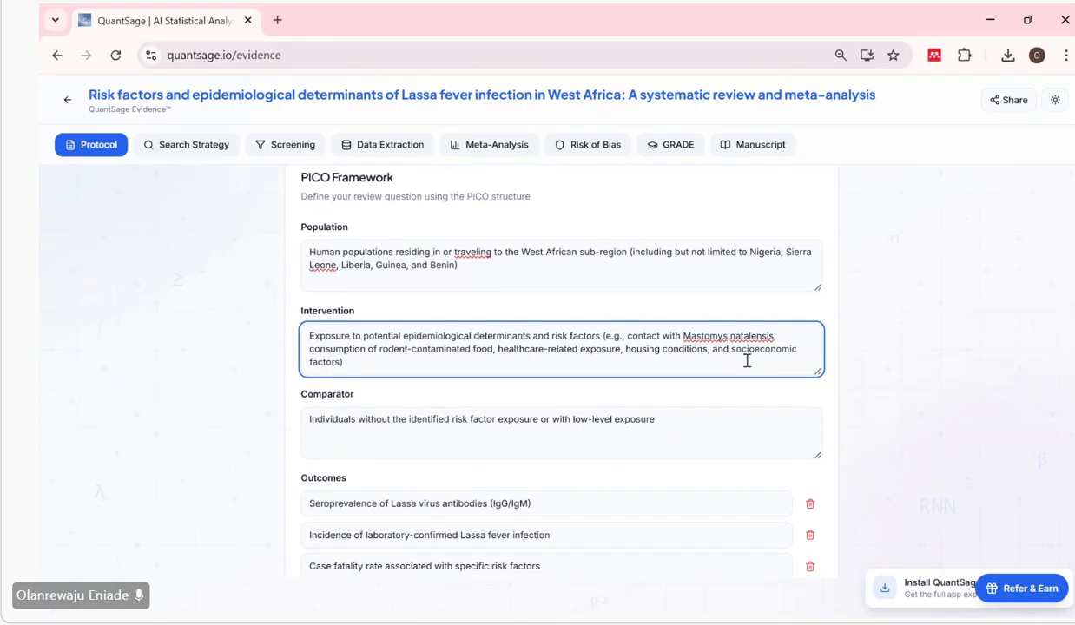
scroll(710, 360, up, 3)
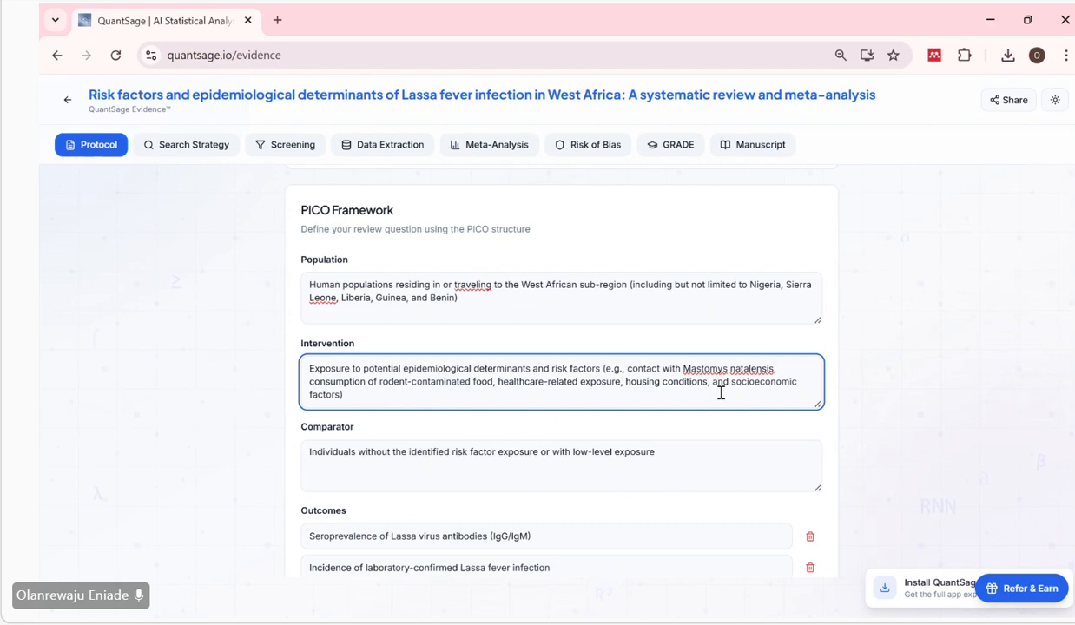
scroll(721, 393, up, 2)
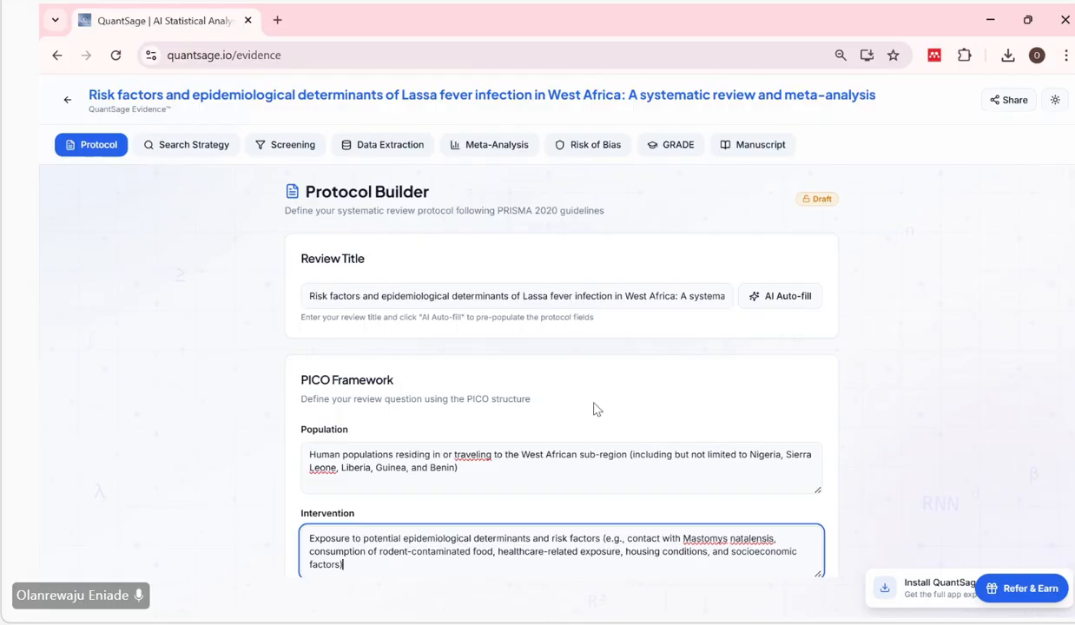
scroll(594, 408, down, 2)
drag(342, 396, 295, 379)
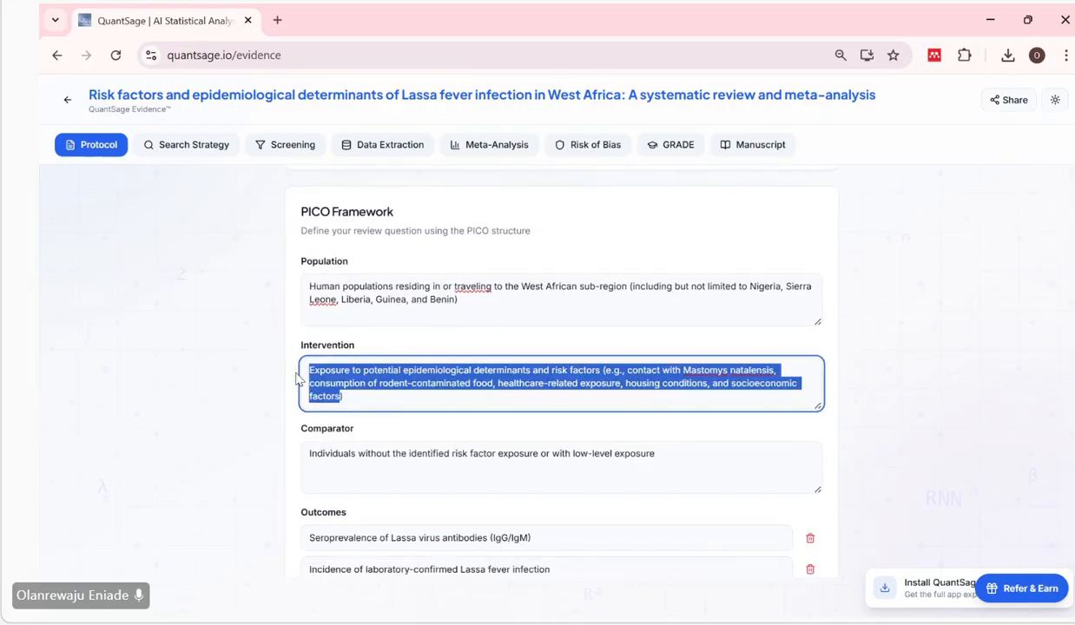
text(Not appl)
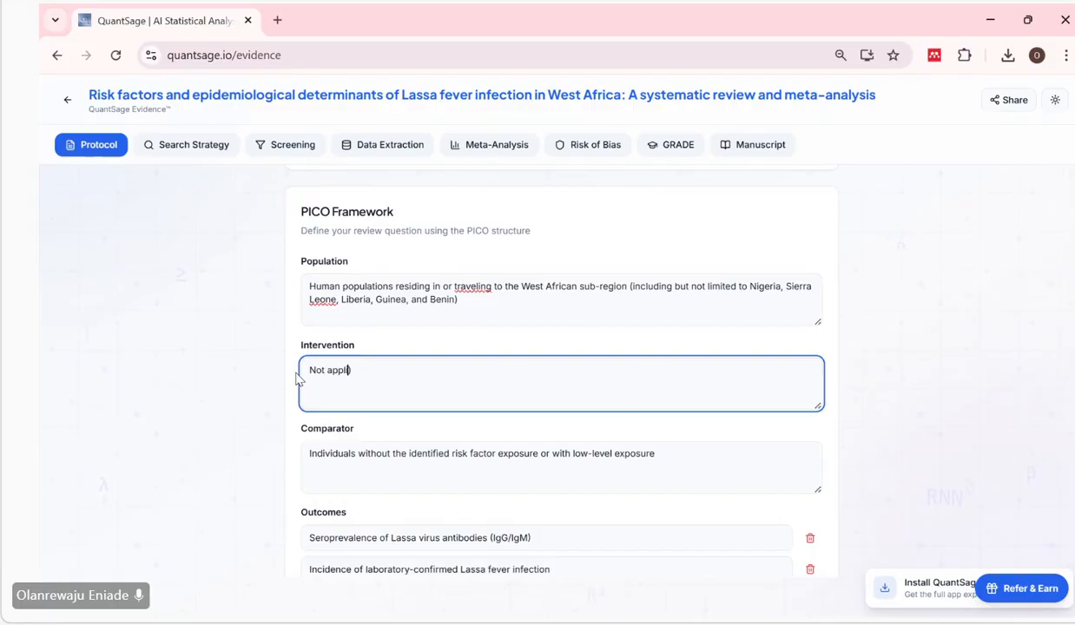
text(icat)
text(ble)
key(Delete)
click(676, 40)
click(504, 365)
Examine the Comparator description against the Population and Intervention entries of the PICO Framework.
scroll(503, 365, down, 1)
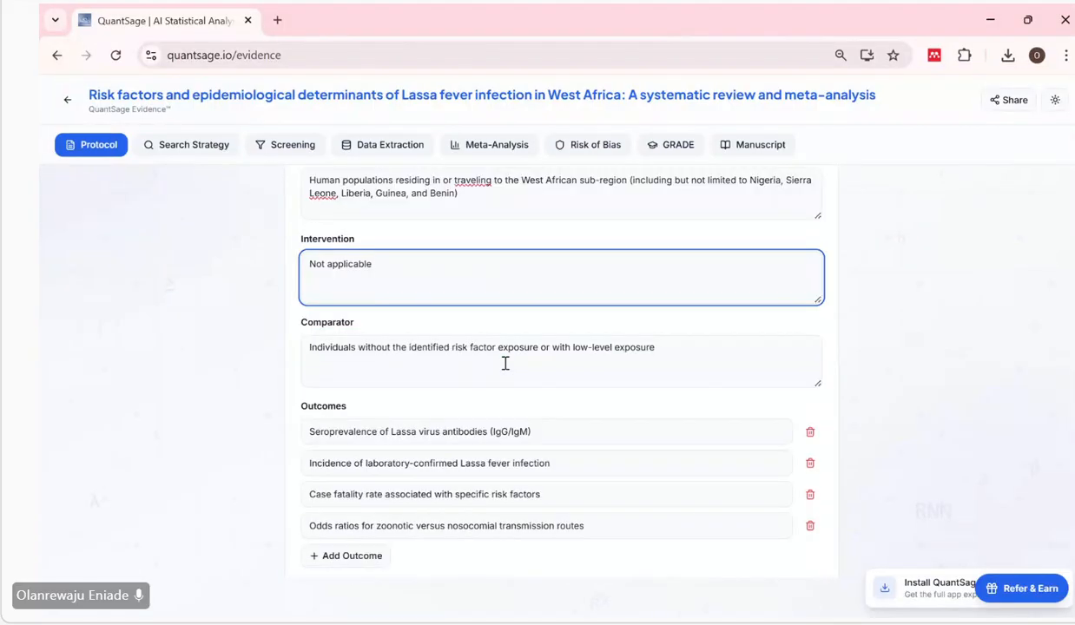
click(480, 351)
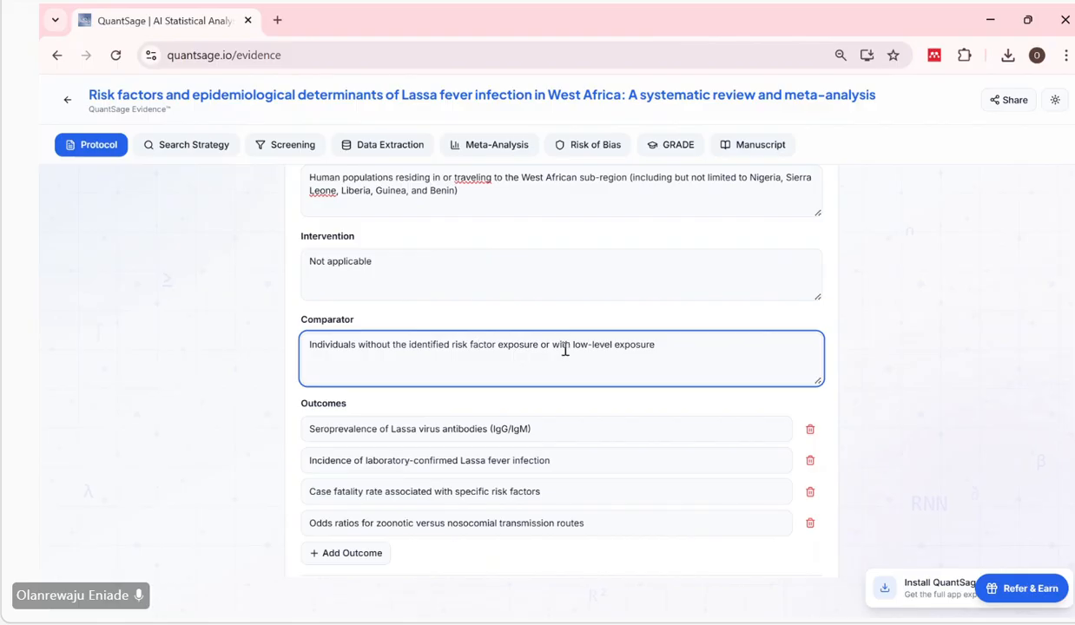
scroll(616, 360, down, 1)
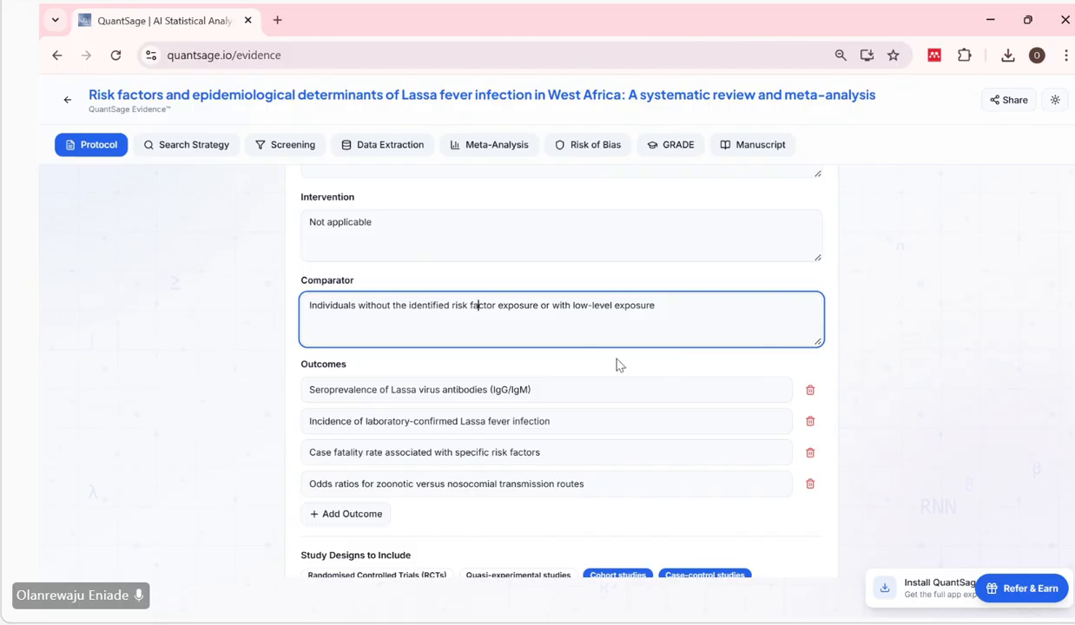
scroll(616, 359, up, 1)
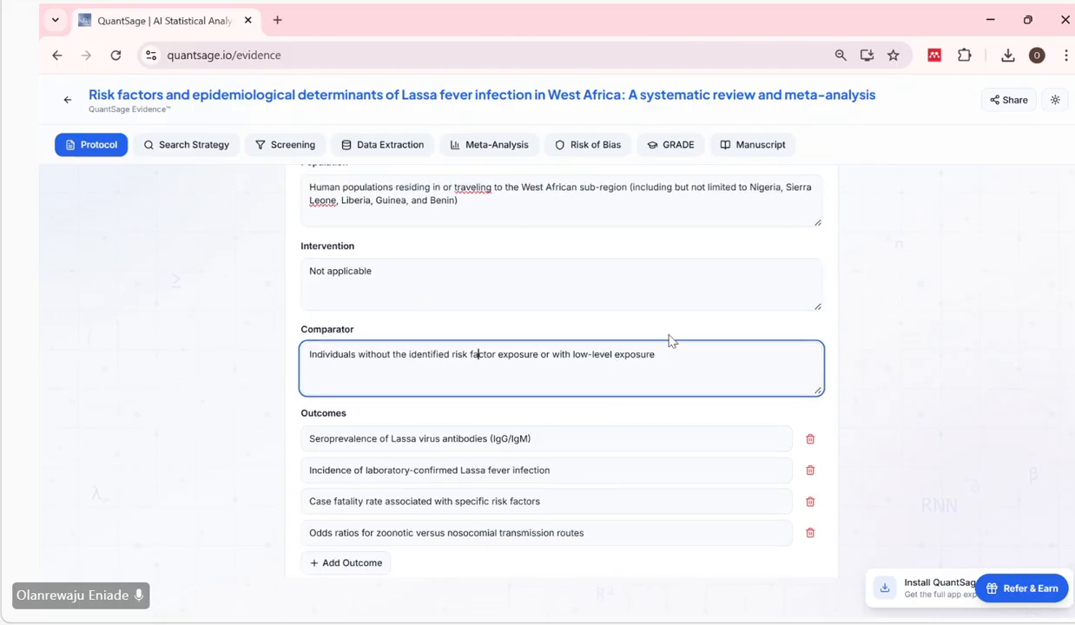
click(692, 331)
scroll(692, 330, down, 1)
scroll(694, 336, down, 2)
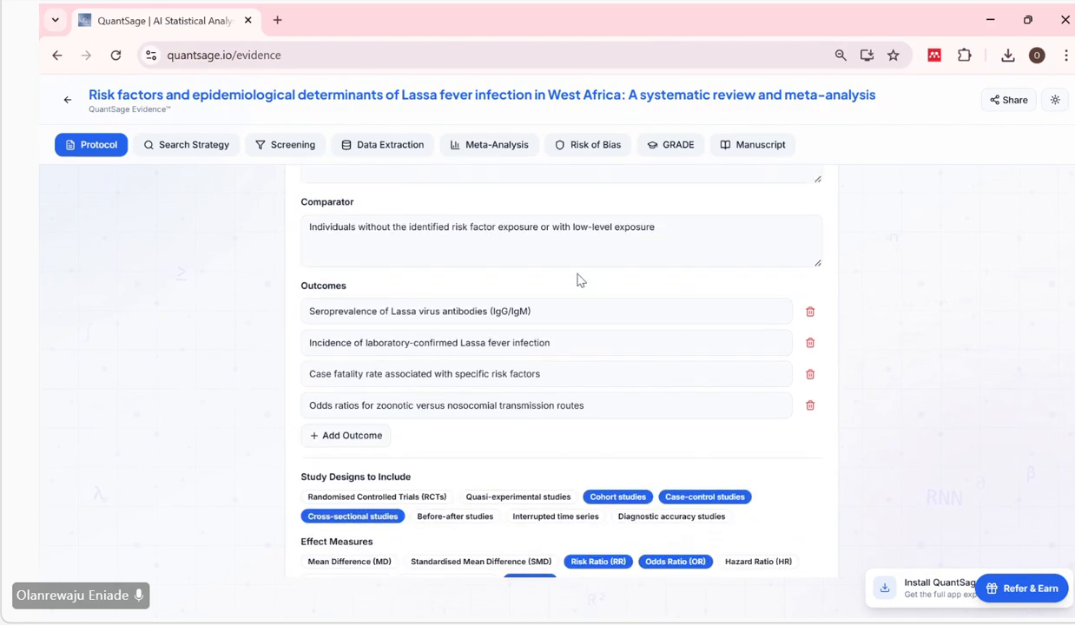
Examine the four Outcomes one by one, from seroprevalence of antibodies down to the odds ratios for transmission routes.
scroll(321, 295, down, 1)
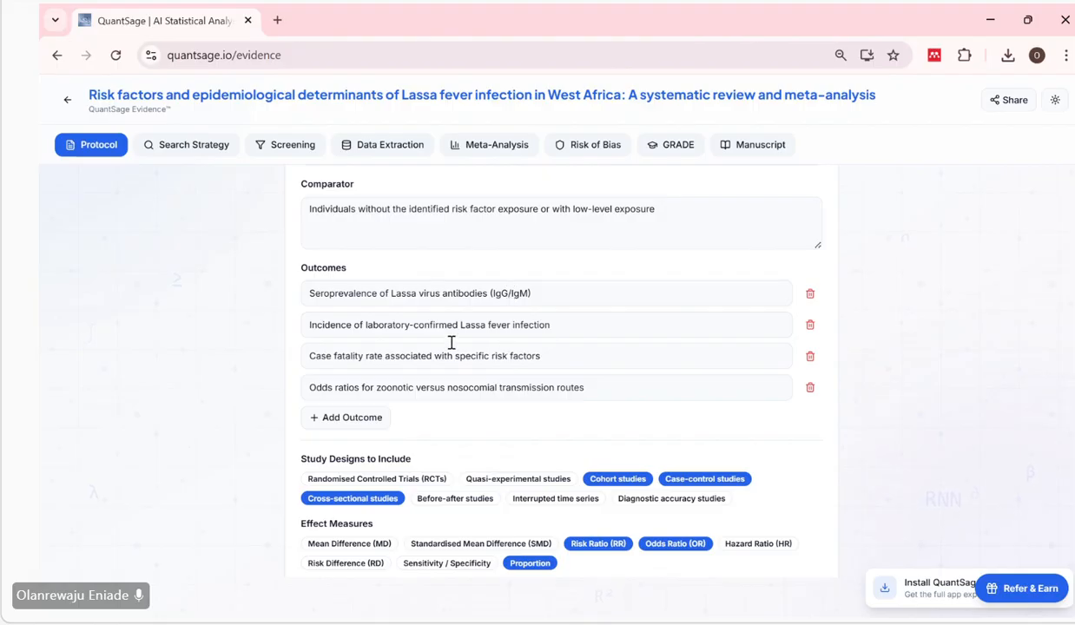
scroll(451, 343, down, 1)
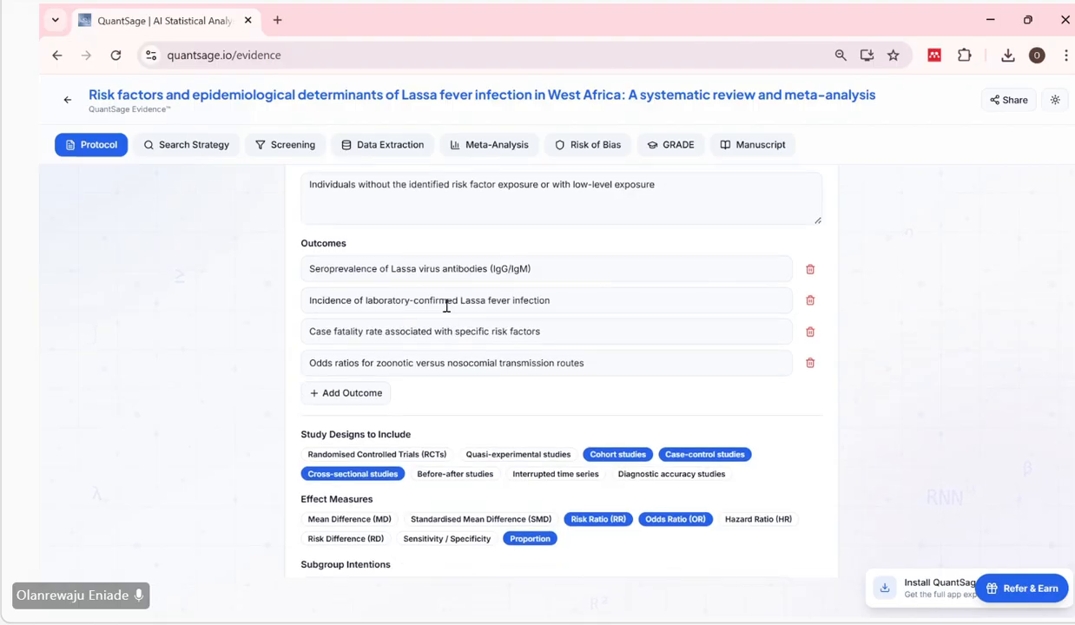
click(447, 301)
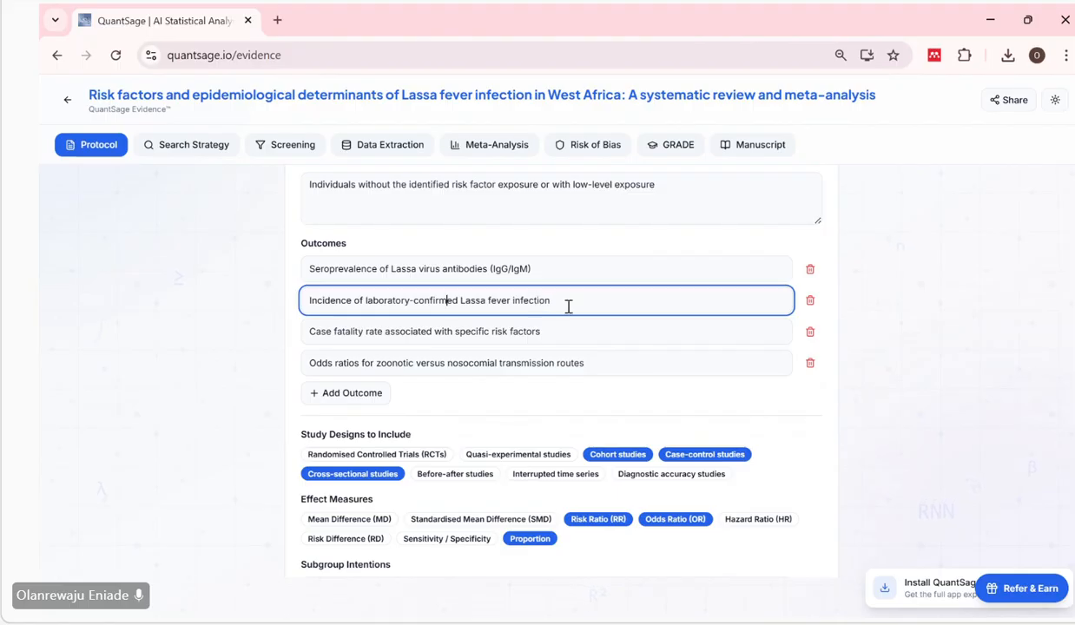
click(559, 335)
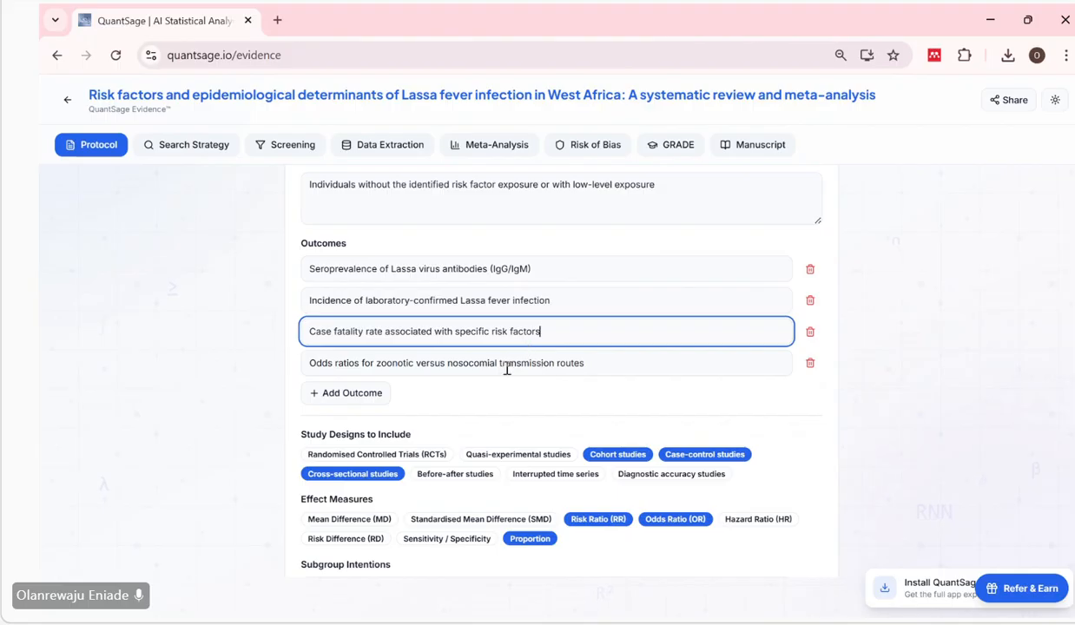
scroll(509, 374, down, 1)
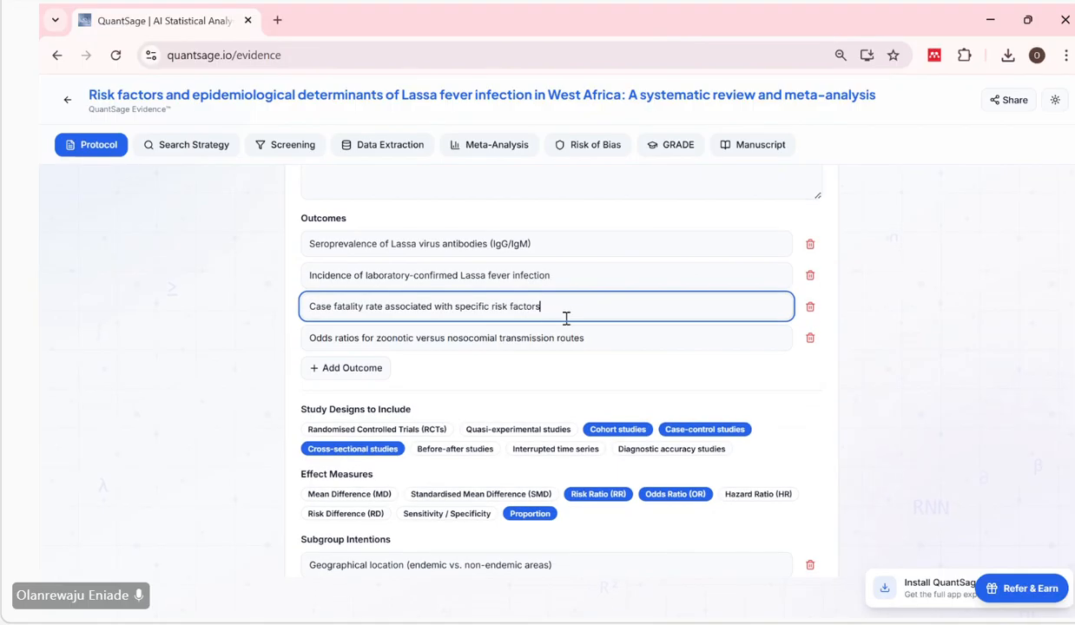
click(590, 343)
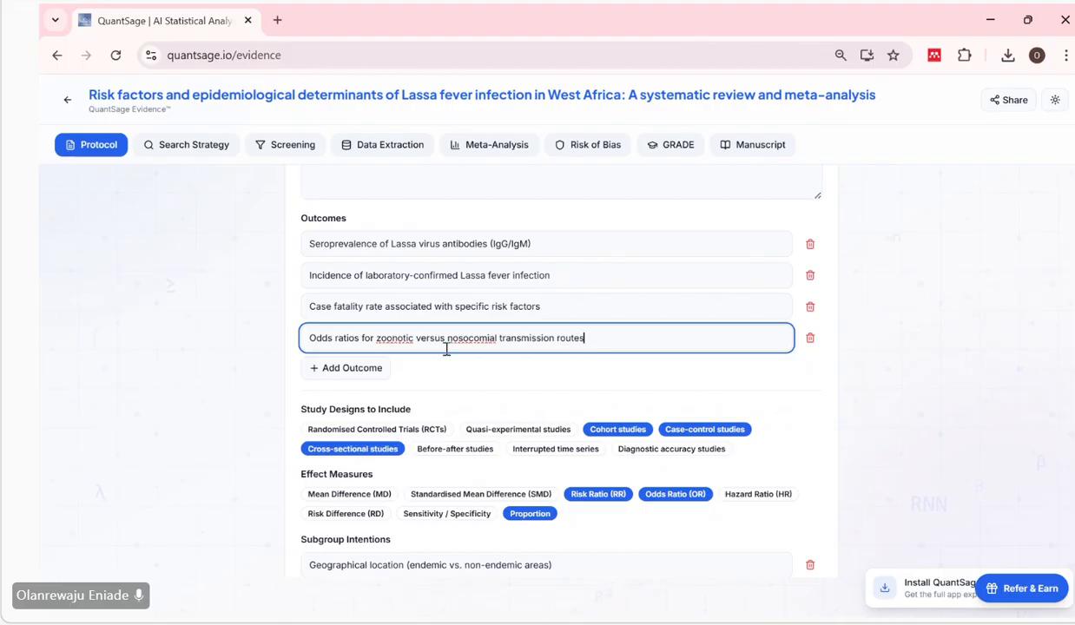
Compare the review title with the Population, Intervention, Comparator and Outcomes entries.
scroll(447, 349, up, 1)
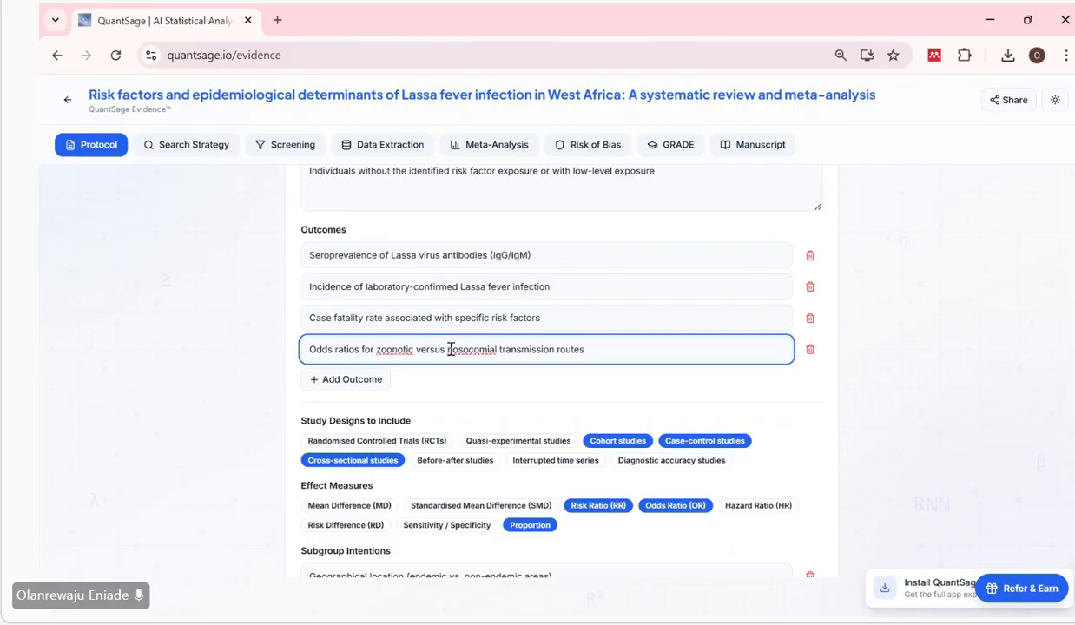
scroll(450, 349, up, 1)
scroll(451, 349, up, 3)
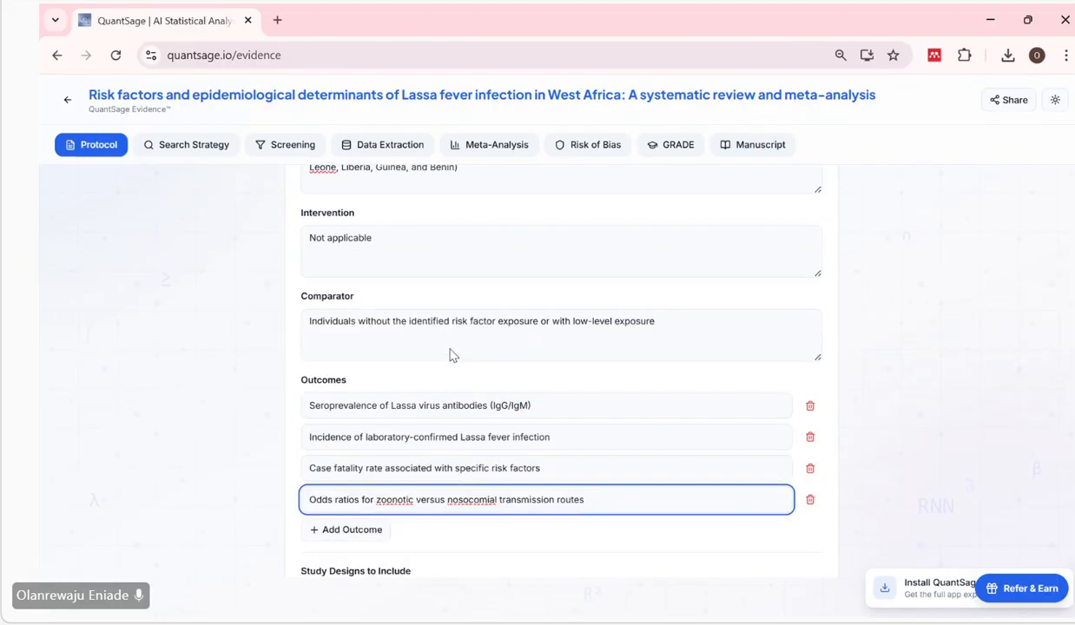
scroll(451, 351, up, 5)
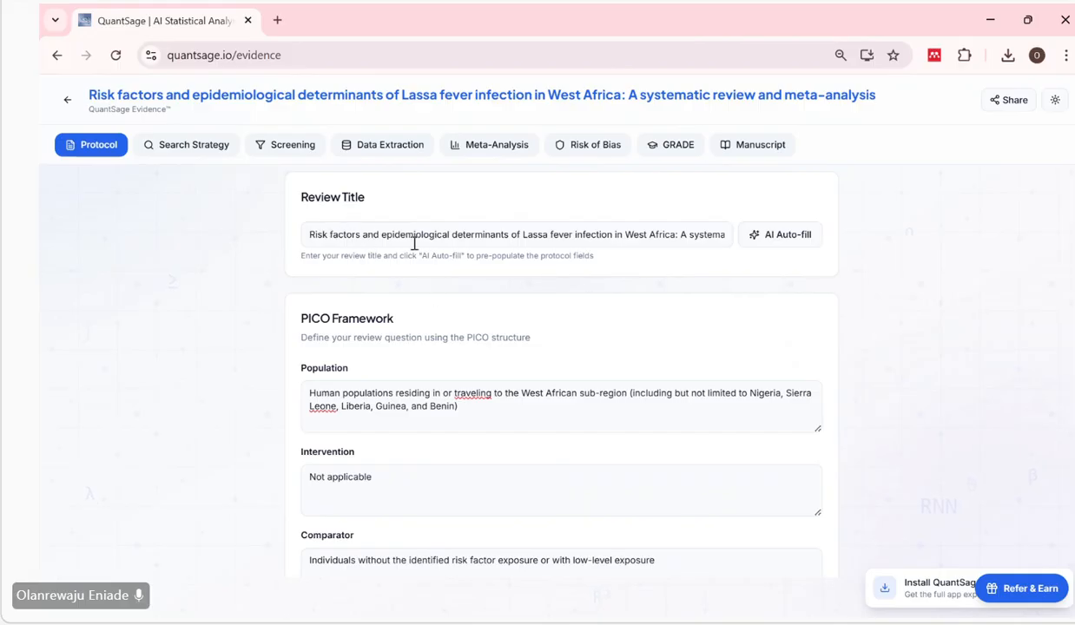
scroll(496, 235, down, 3)
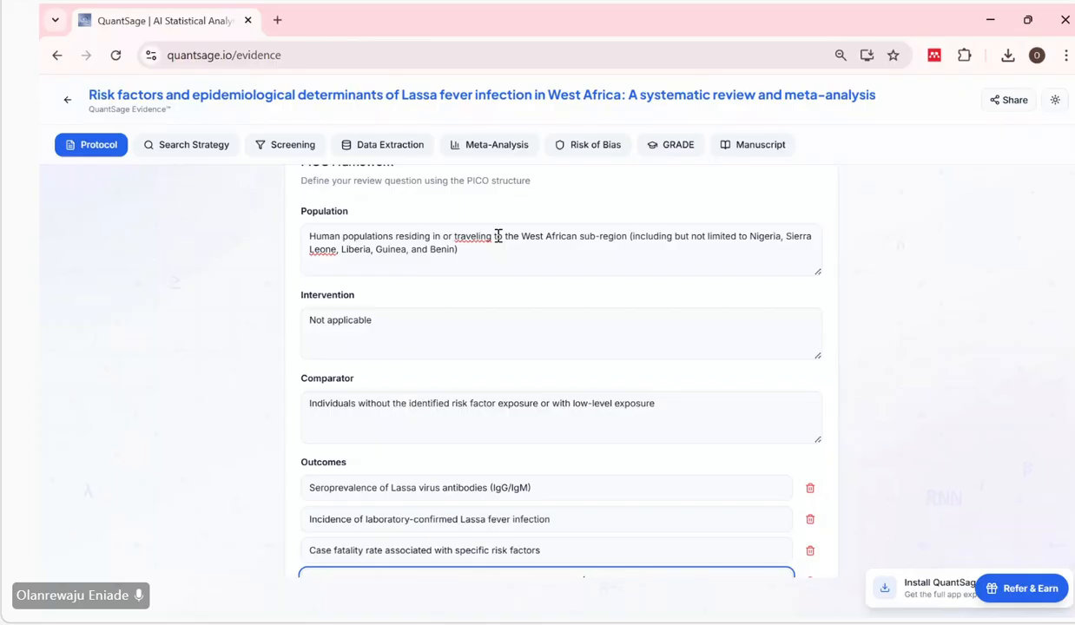
scroll(498, 235, down, 2)
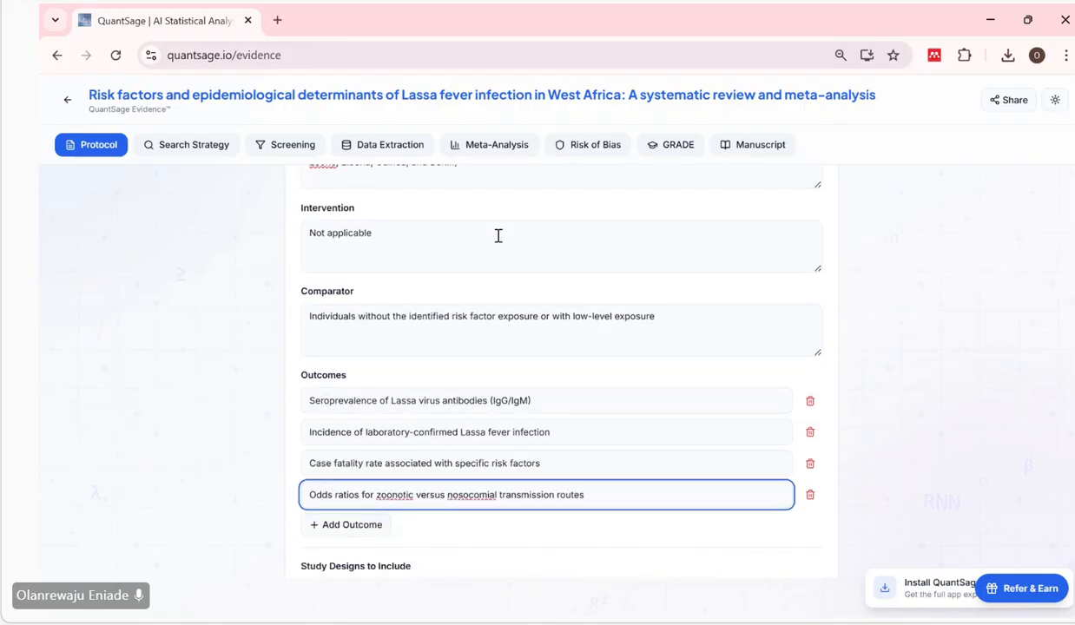
scroll(481, 344, down, 2)
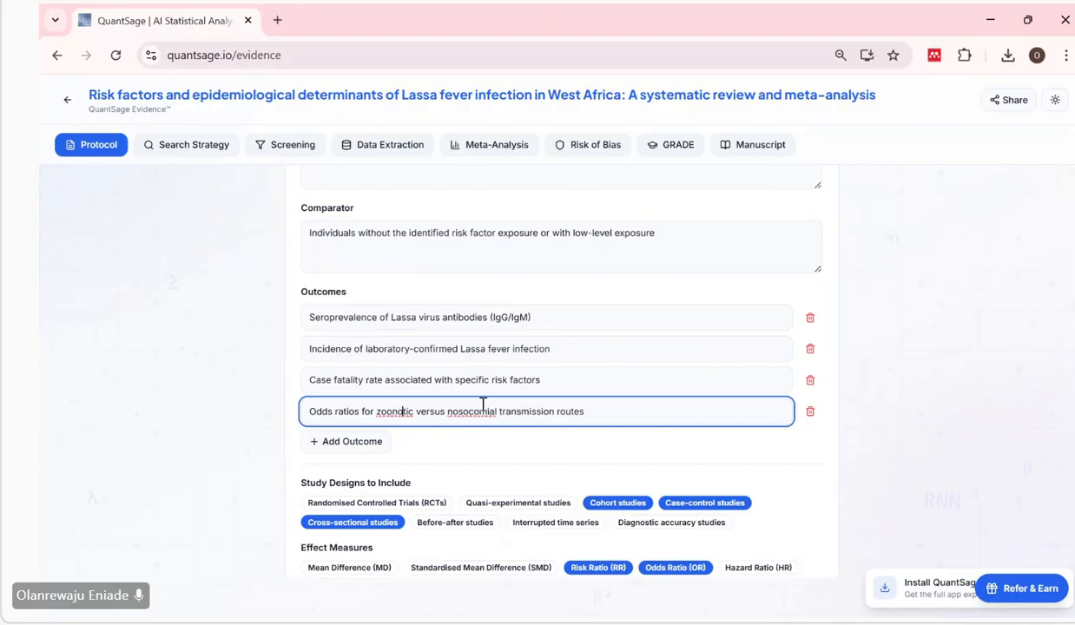
Examine the wording of the outcome on odds ratios for zoonotic versus nosocomial transmission routes.
click(394, 415)
scroll(550, 425, down, 2)
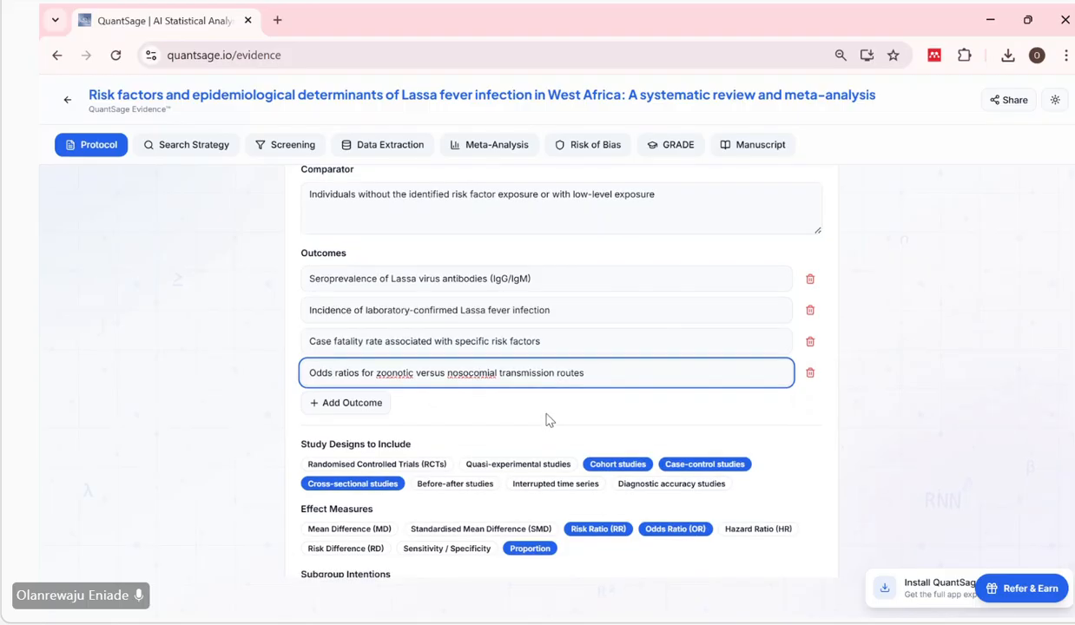
click(546, 419)
scroll(546, 420, down, 1)
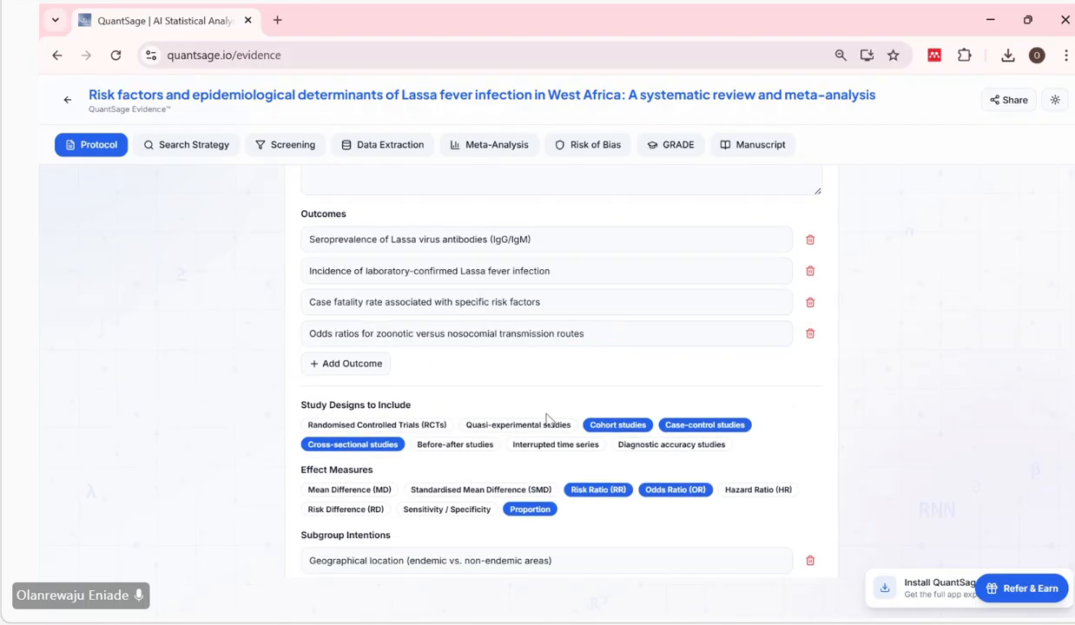
scroll(546, 419, down, 2)
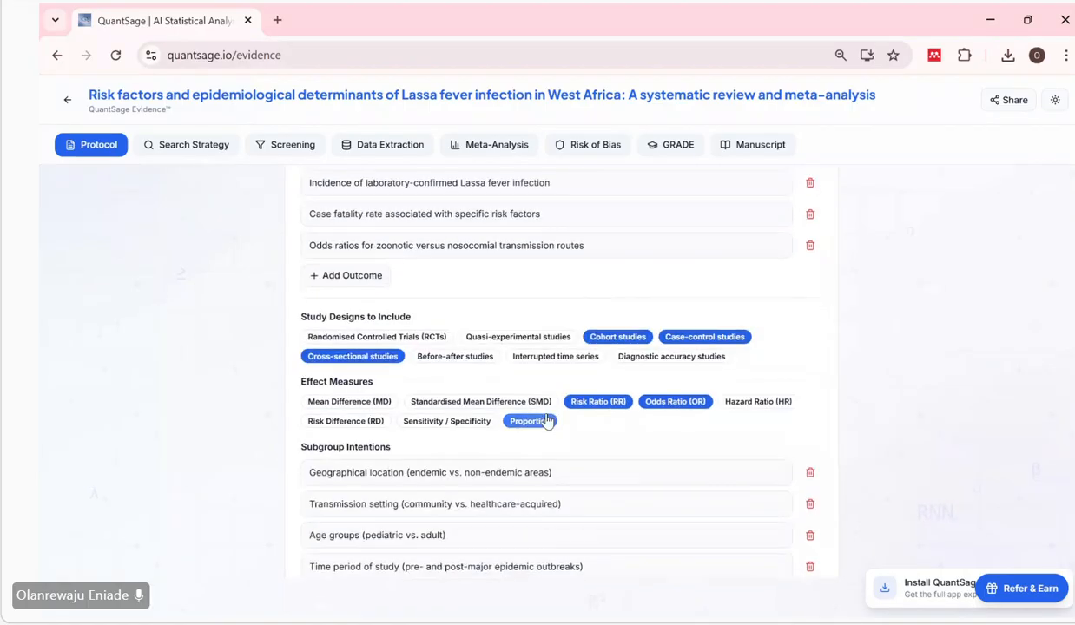
click(531, 246)
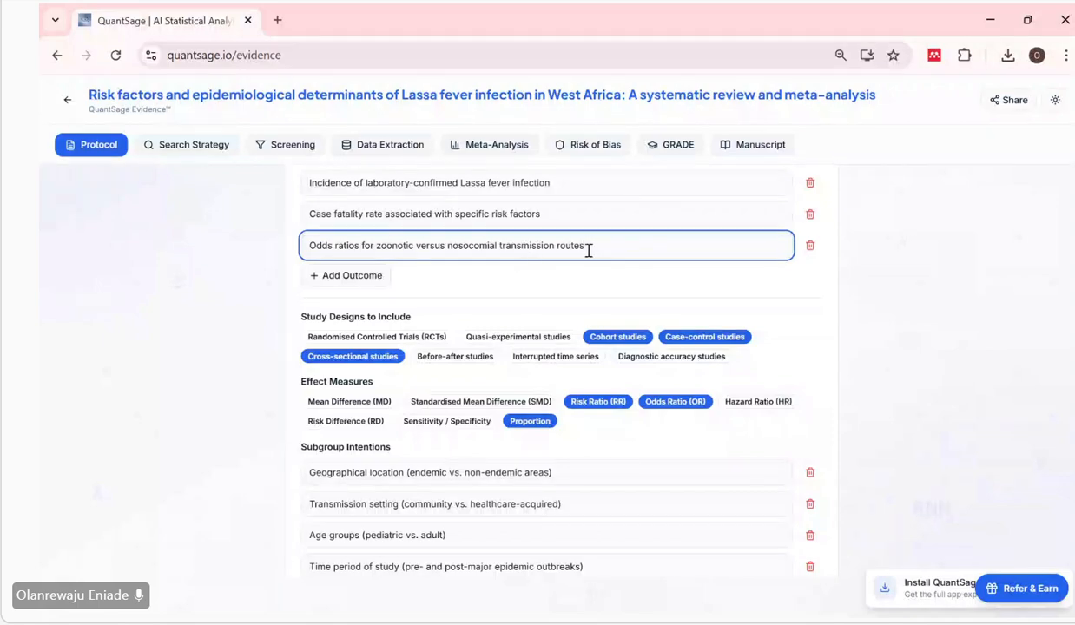
drag(588, 249, 415, 249)
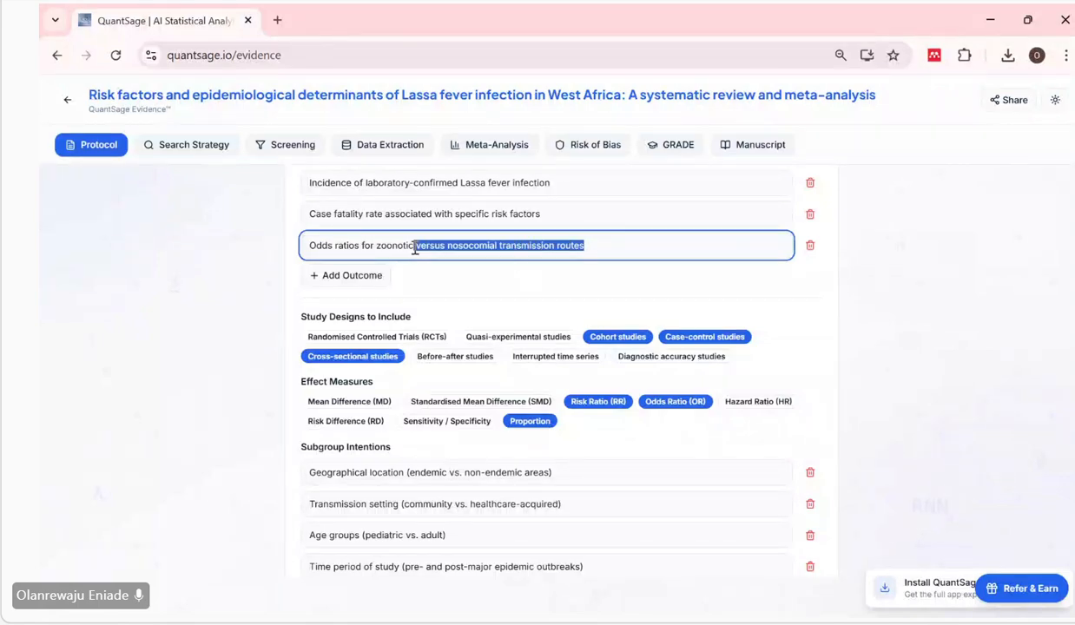
click(480, 284)
scroll(481, 285, down, 1)
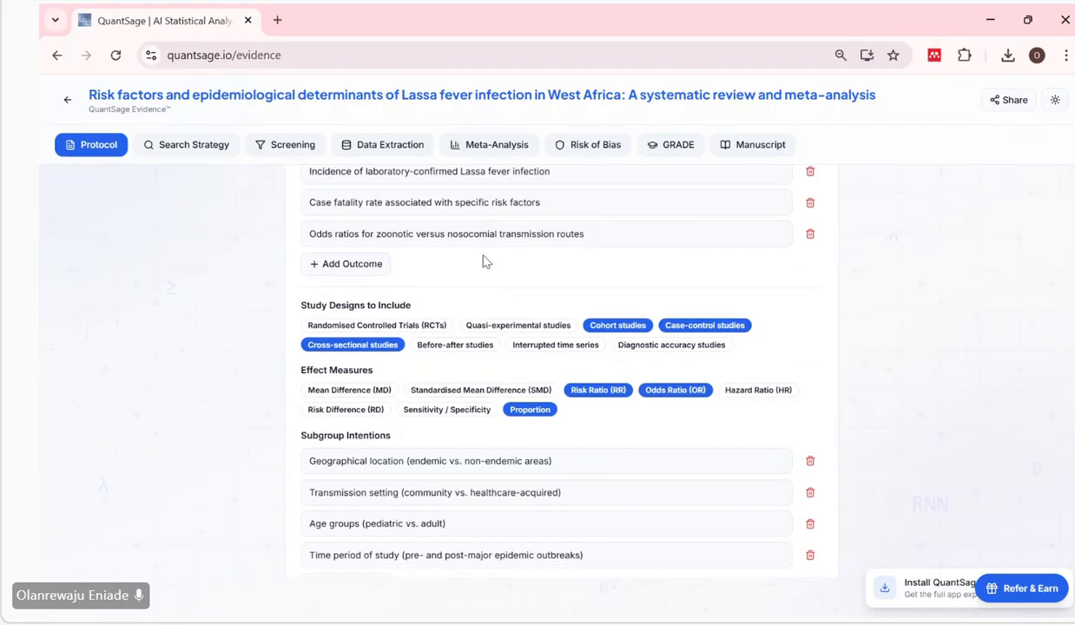
Remove case-control studies and cohort studies from the study designs to include, keeping only cross-sectional studies.
scroll(446, 331, down, 2)
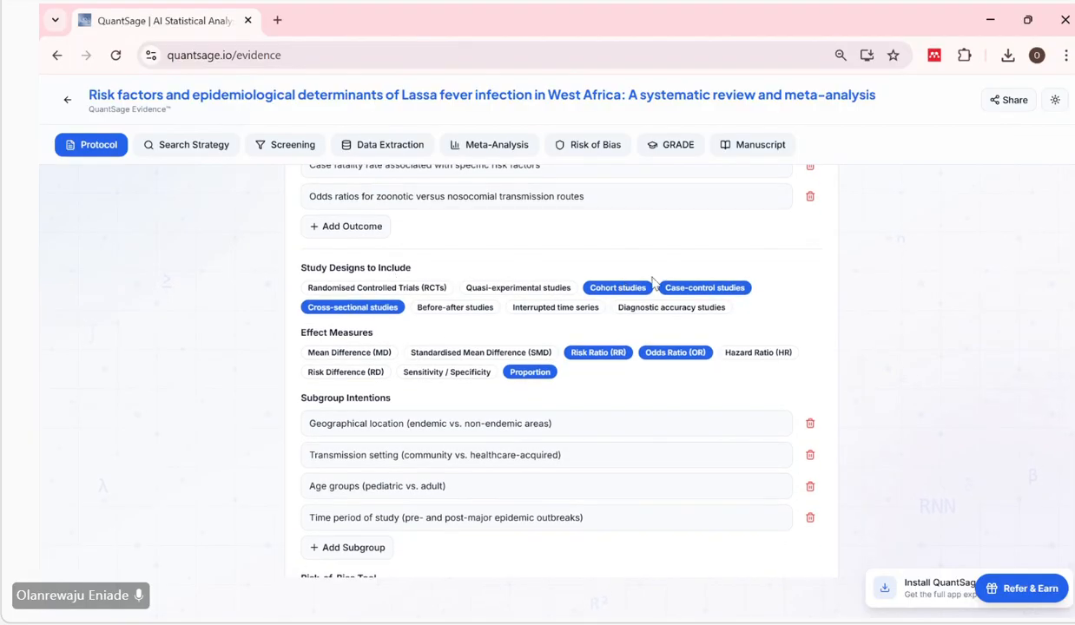
click(686, 296)
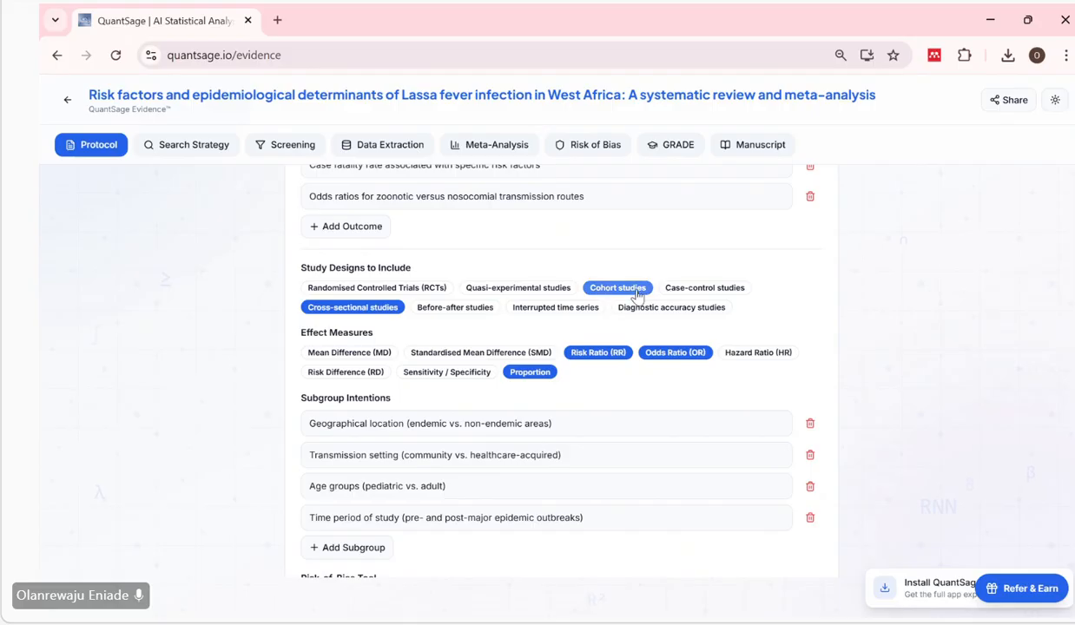
click(623, 292)
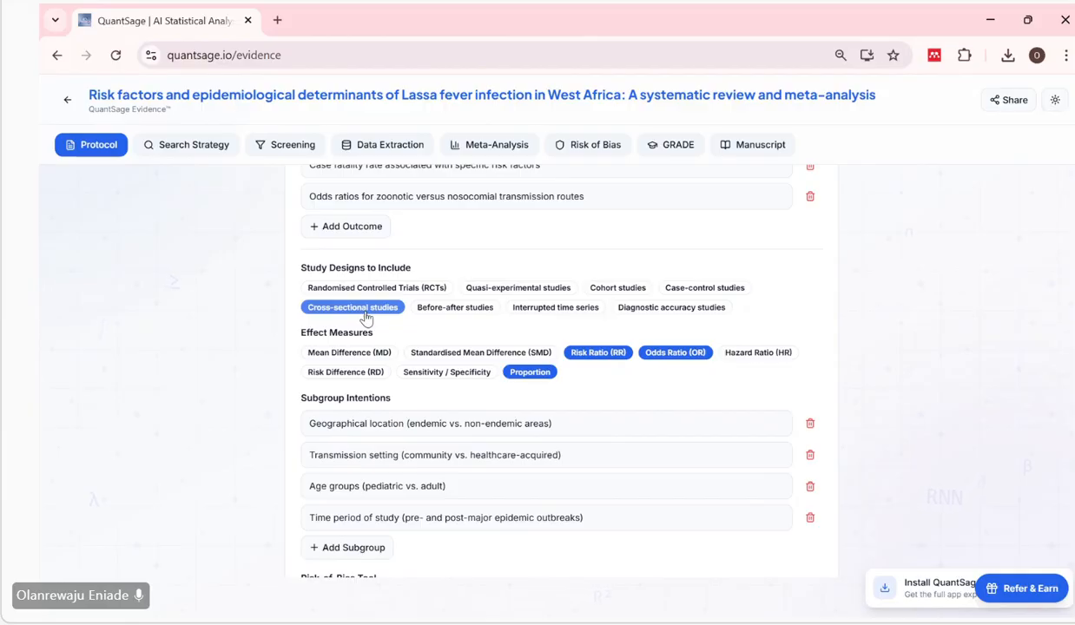
Check the selected study design and effect measures against the PICO Framework entries and the listed outcomes.
scroll(365, 317, up, 10)
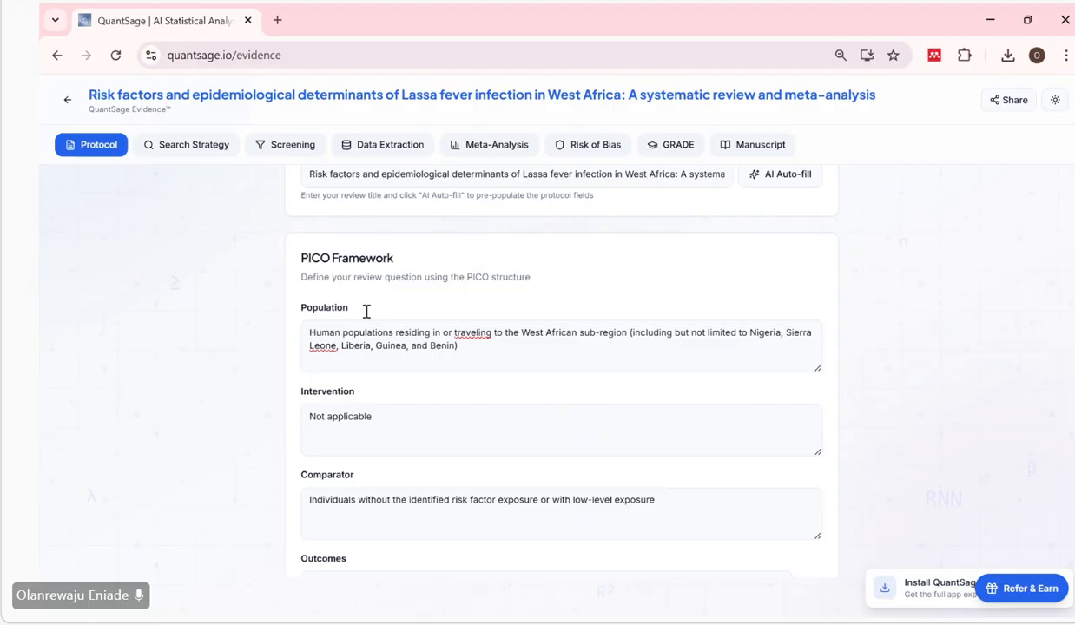
scroll(365, 317, down, 10)
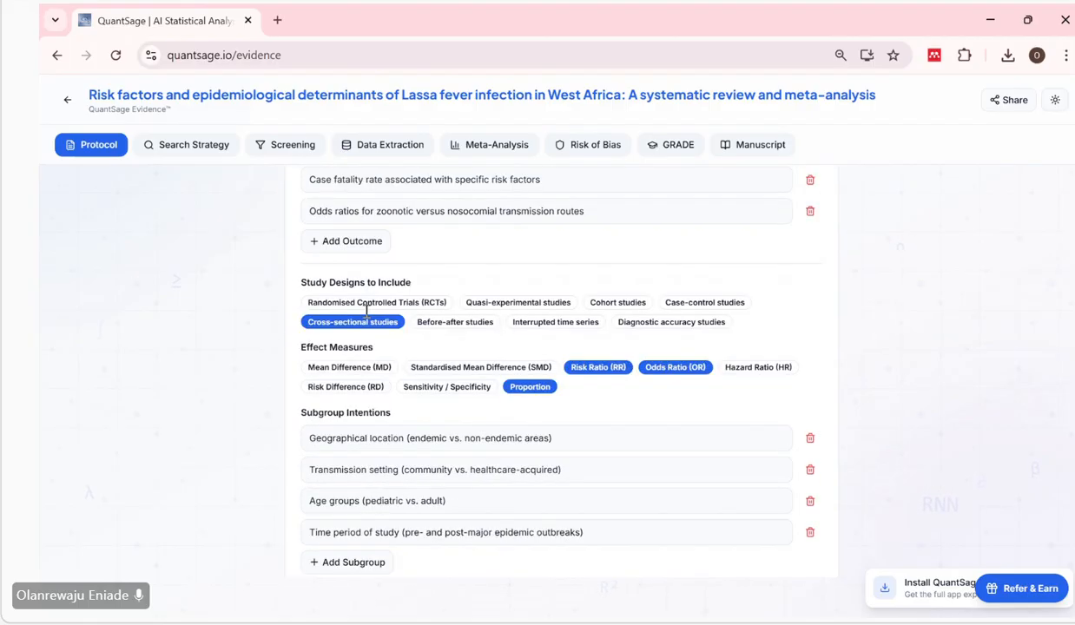
scroll(365, 316, up, 1)
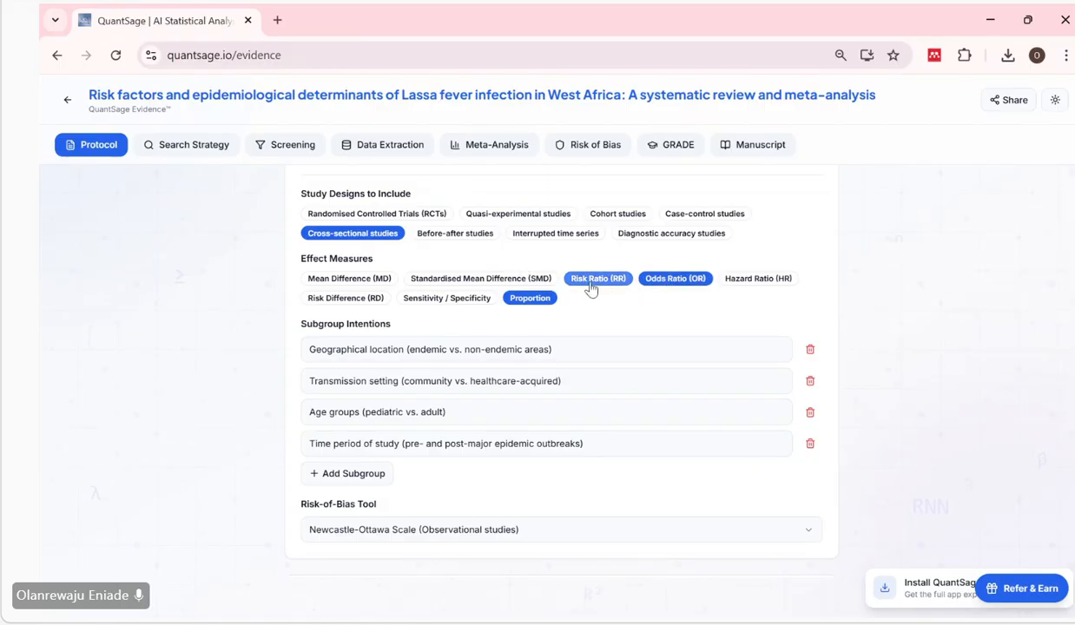
scroll(592, 286, up, 3)
scroll(591, 280, up, 1)
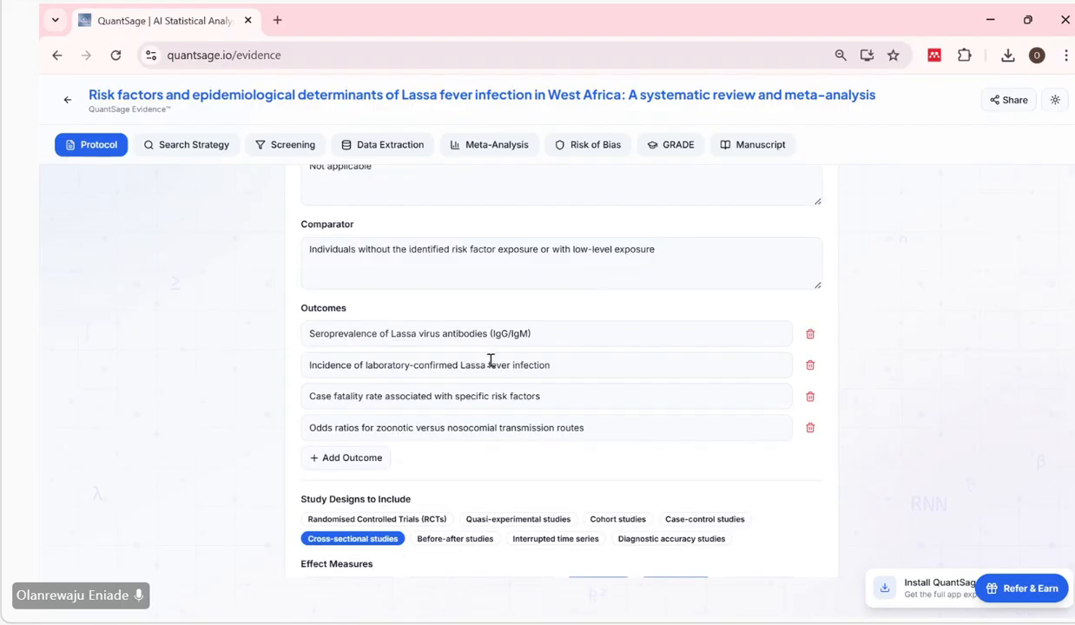
Compare the listed outcomes, including the IgG/IgM wording of the seroprevalence entry, with the selected study design and effect measures.
scroll(557, 375, down, 3)
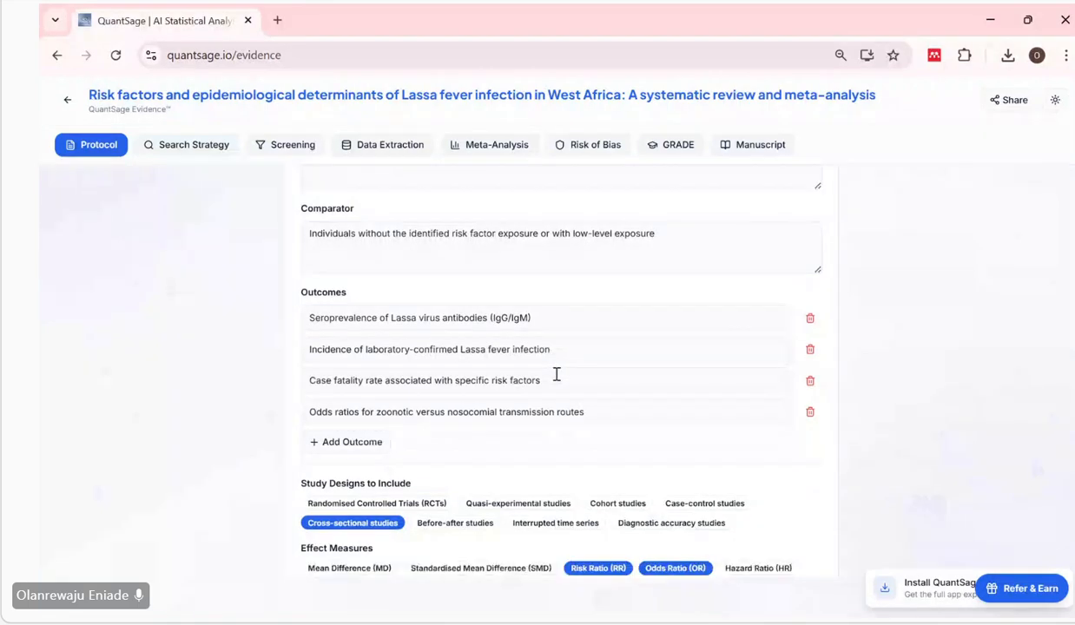
scroll(558, 374, down, 1)
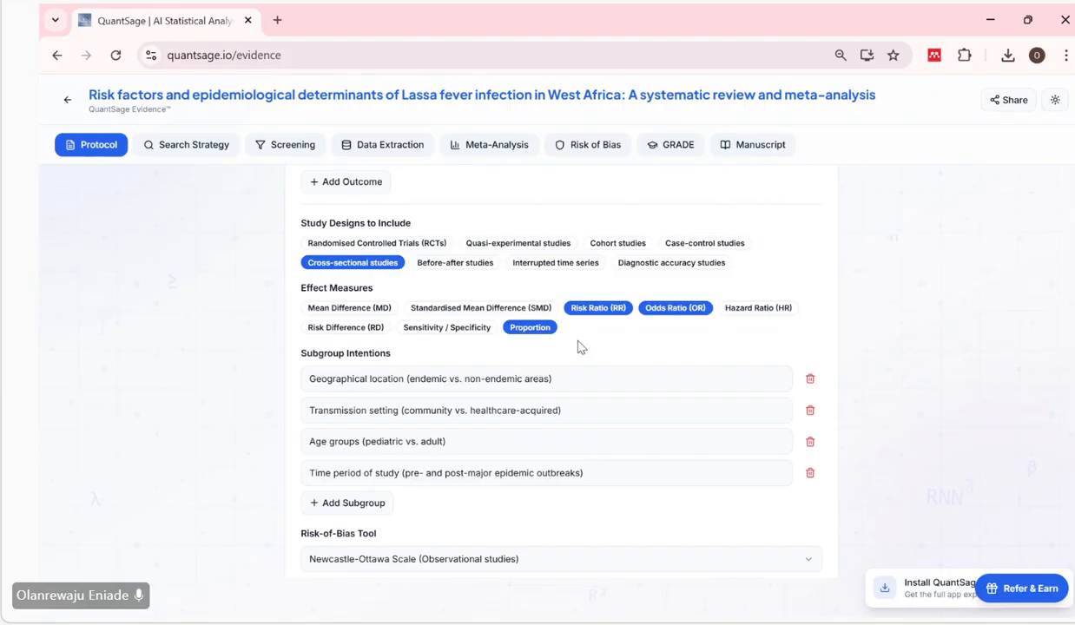
scroll(581, 347, down, 1)
scroll(581, 348, up, 2)
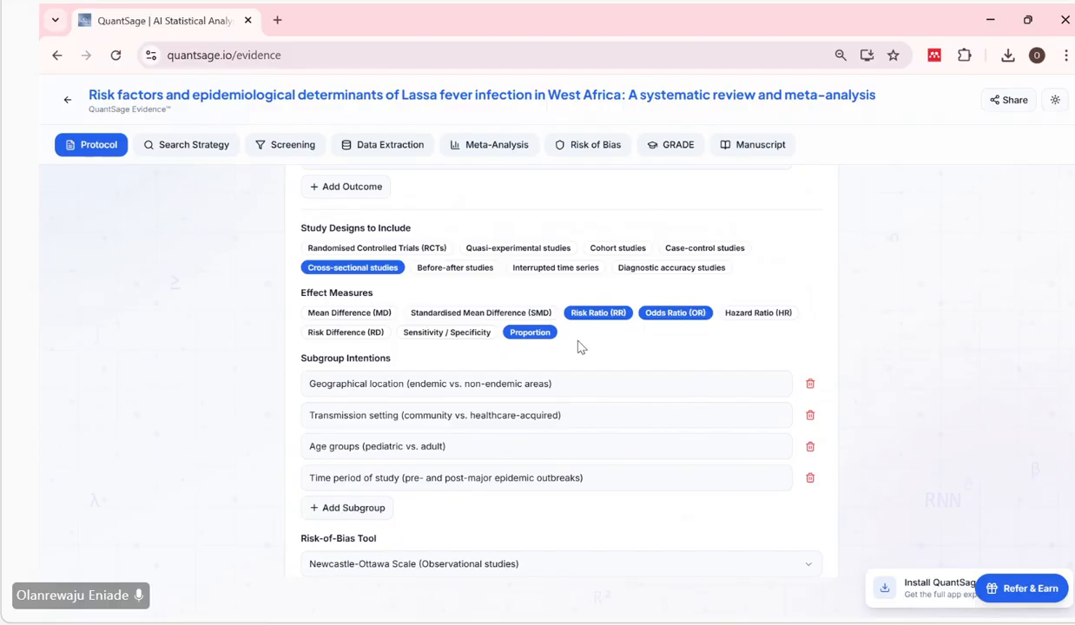
scroll(581, 348, up, 2)
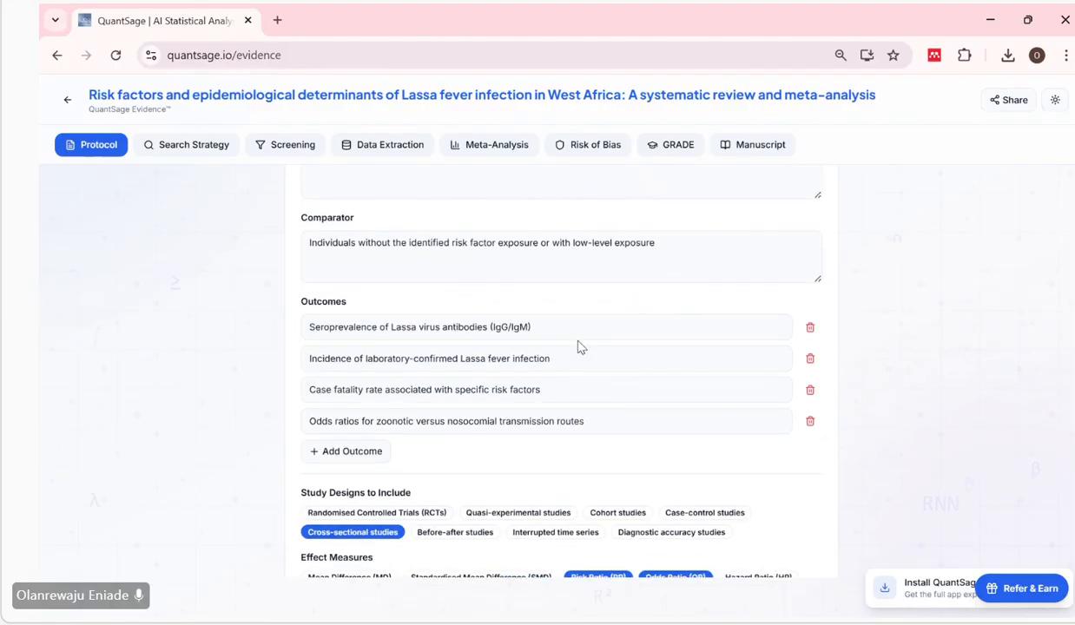
drag(489, 326, 531, 326)
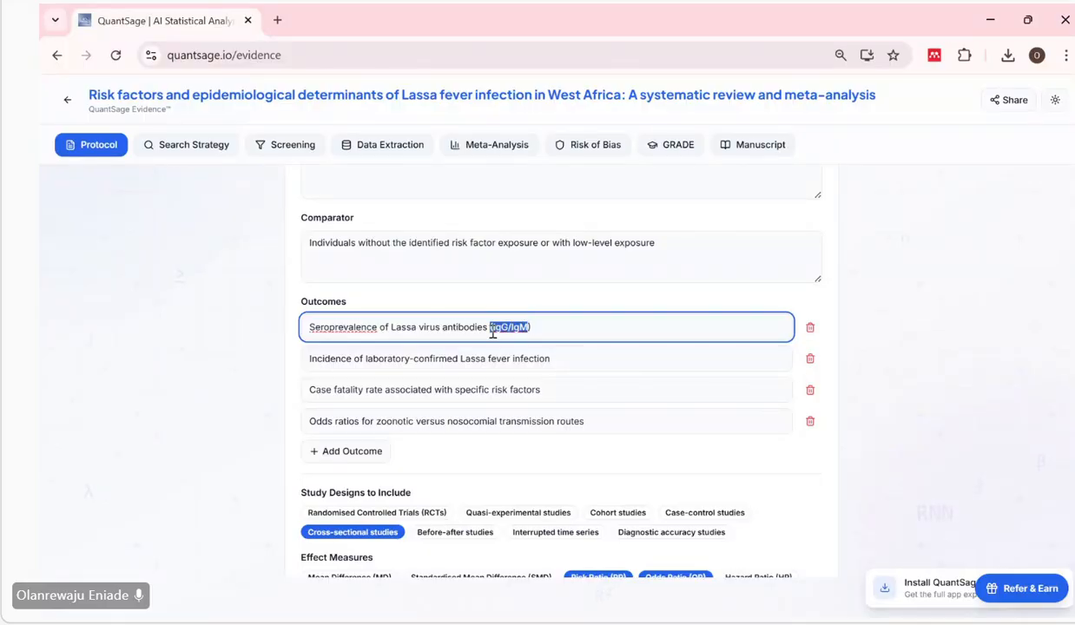
scroll(492, 332, down, 1)
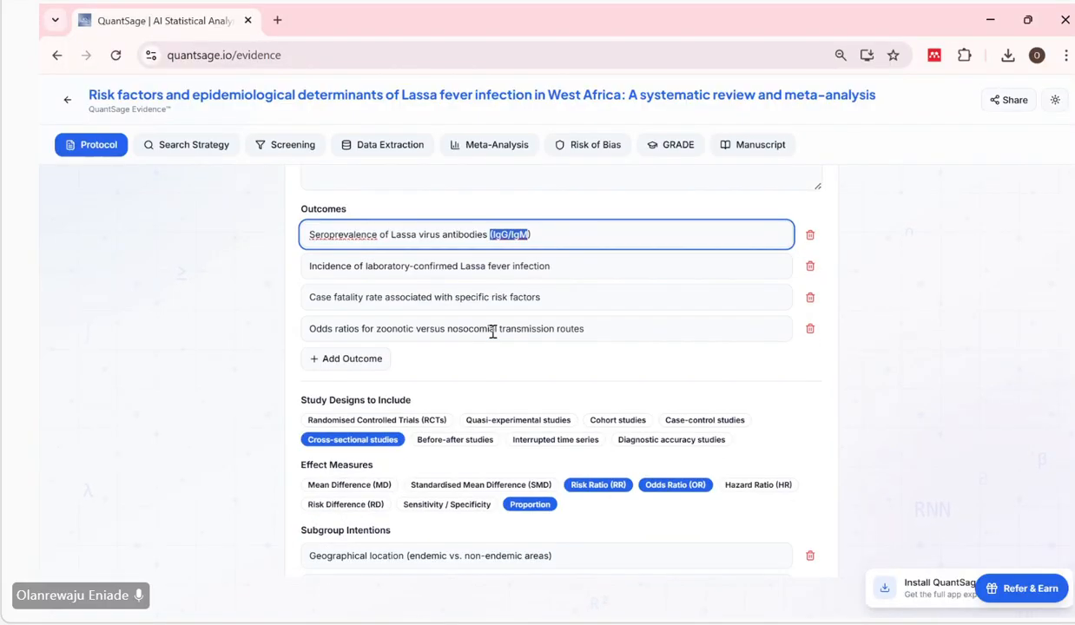
scroll(492, 332, down, 1)
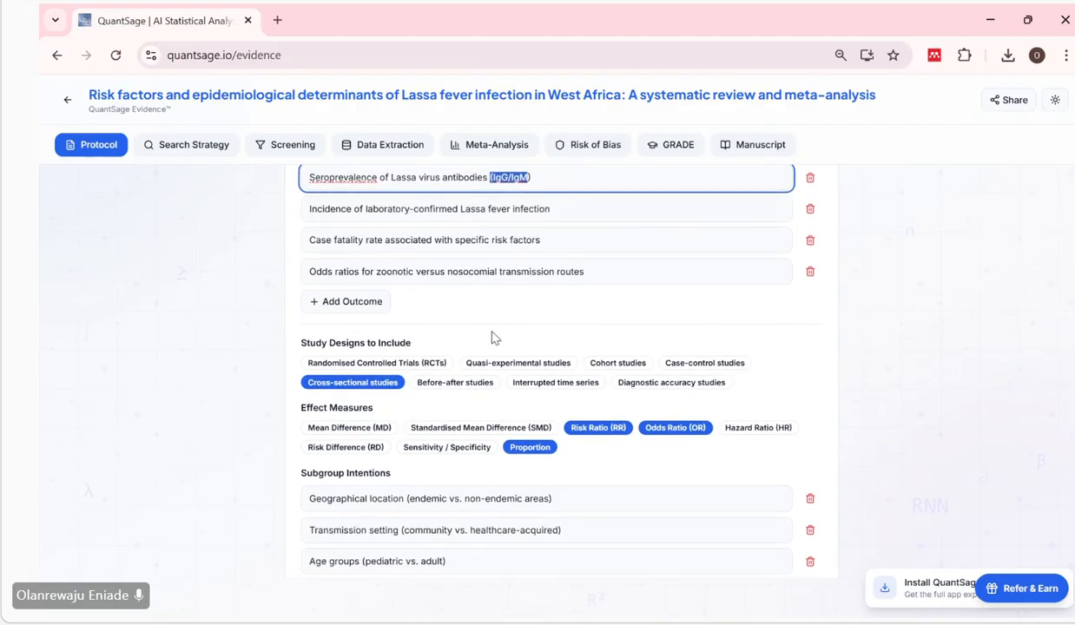
scroll(491, 336, down, 1)
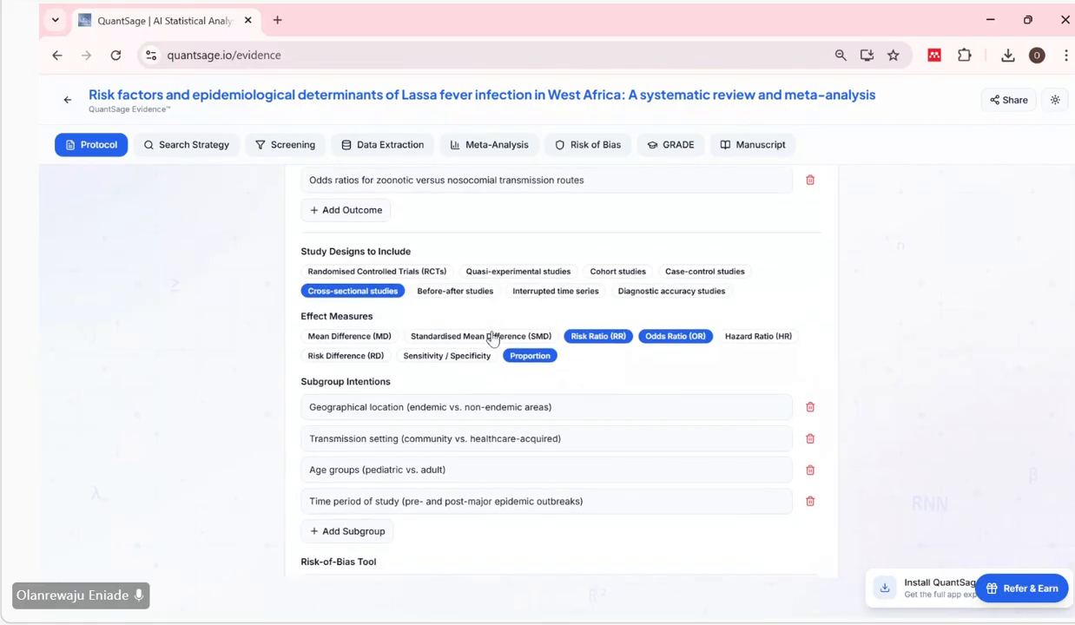
scroll(492, 339, down, 2)
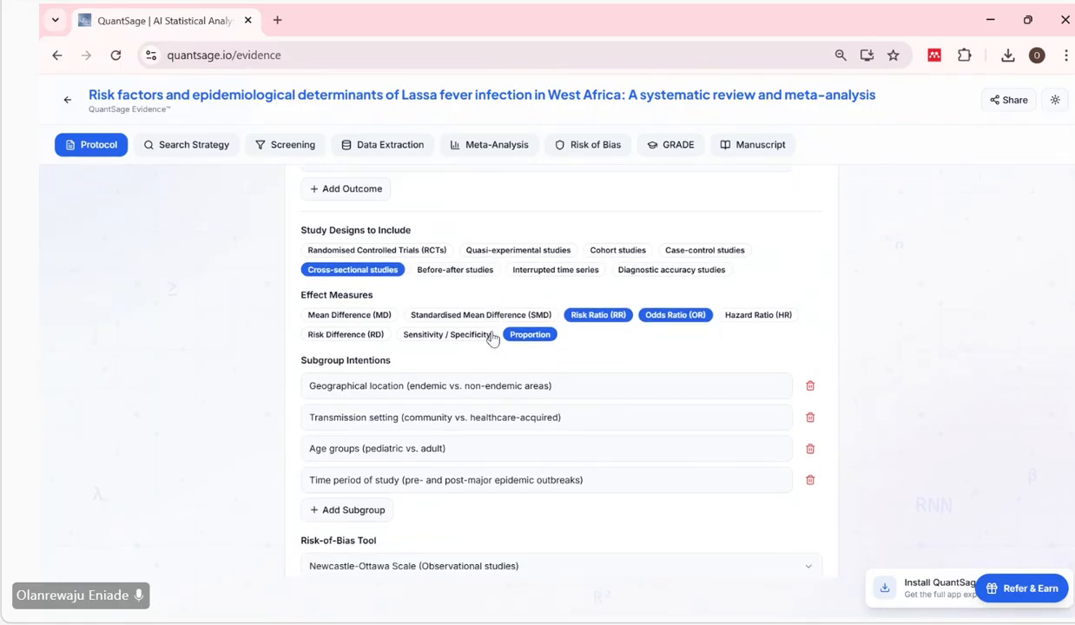
Examine the subgroup intentions on geographical location, transmission setting and age groups.
scroll(491, 337, down, 1)
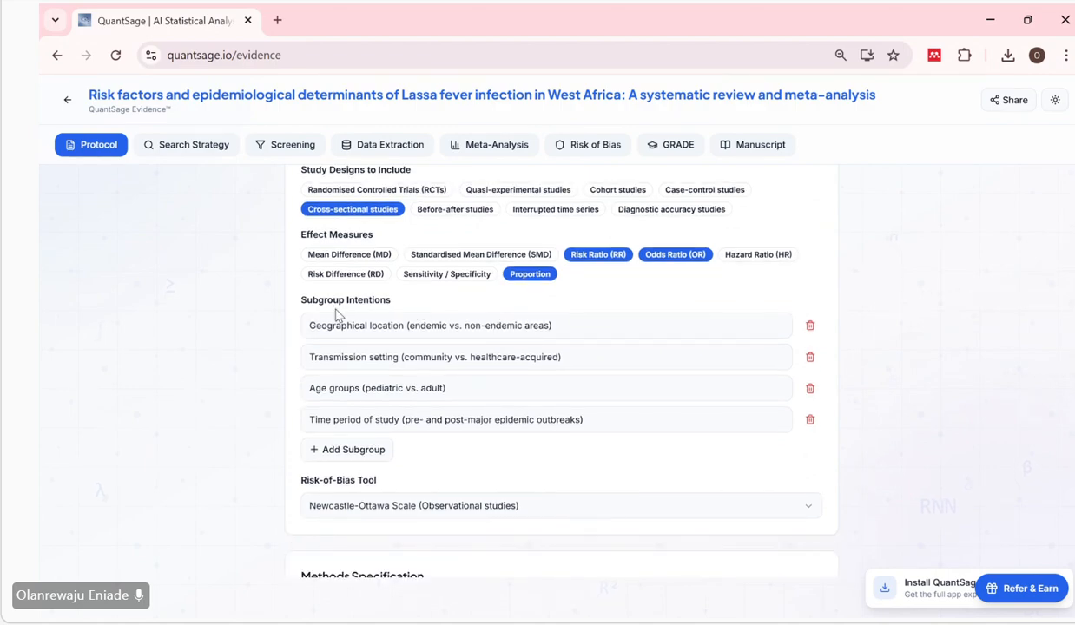
click(440, 324)
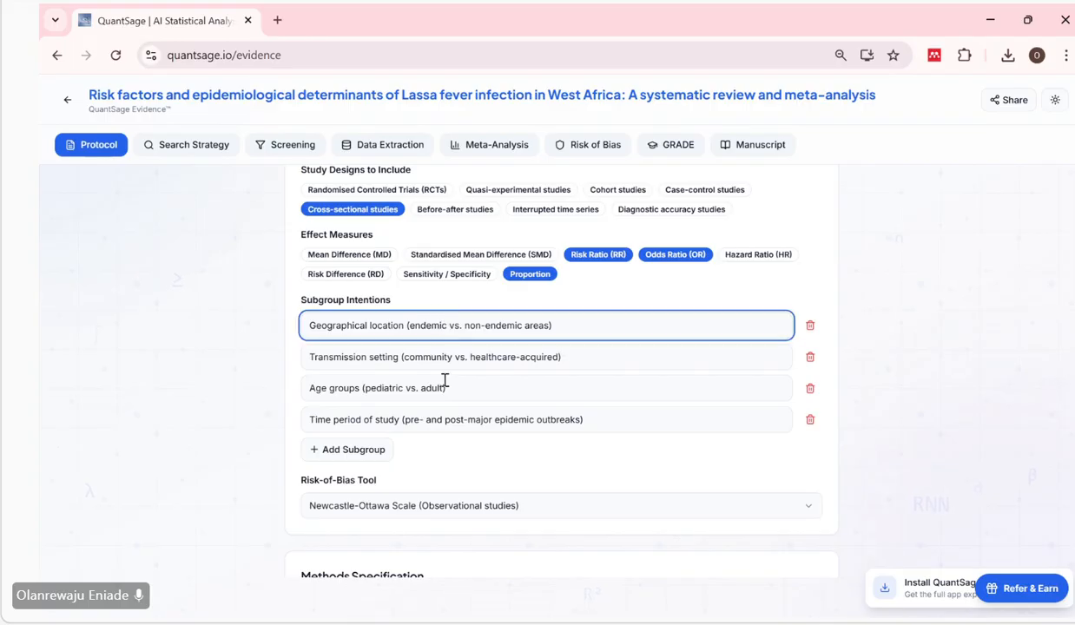
scroll(443, 392, down, 1)
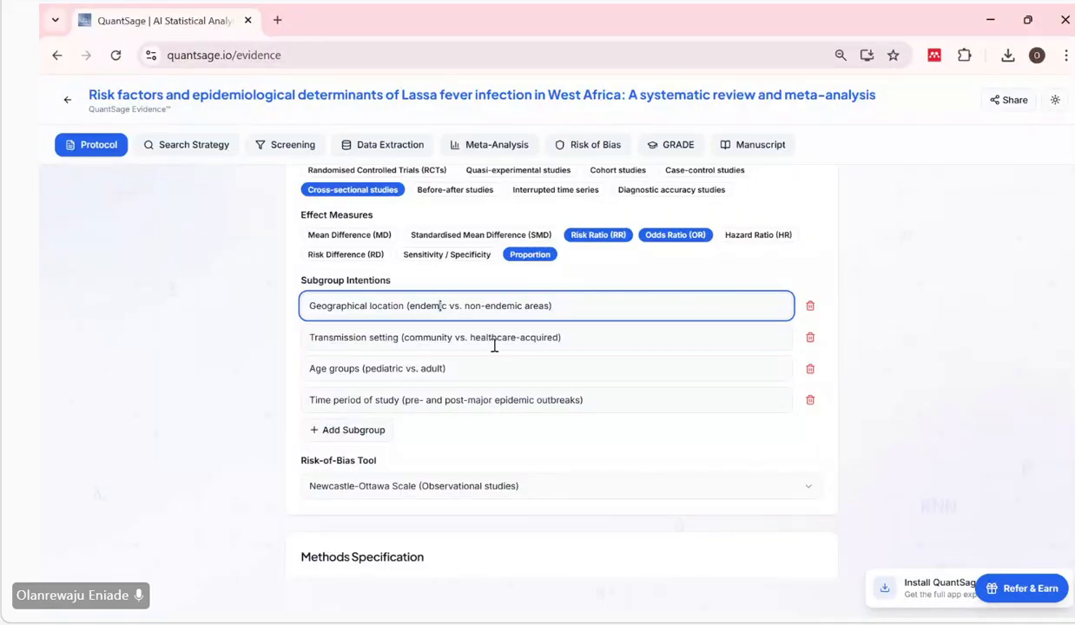
scroll(494, 346, down, 1)
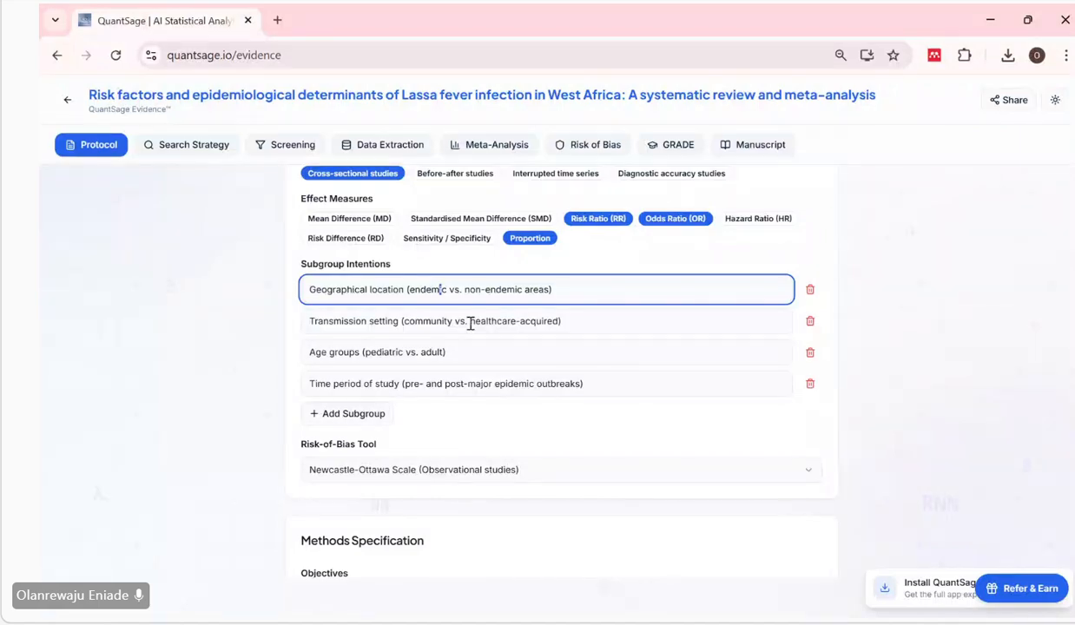
click(469, 321)
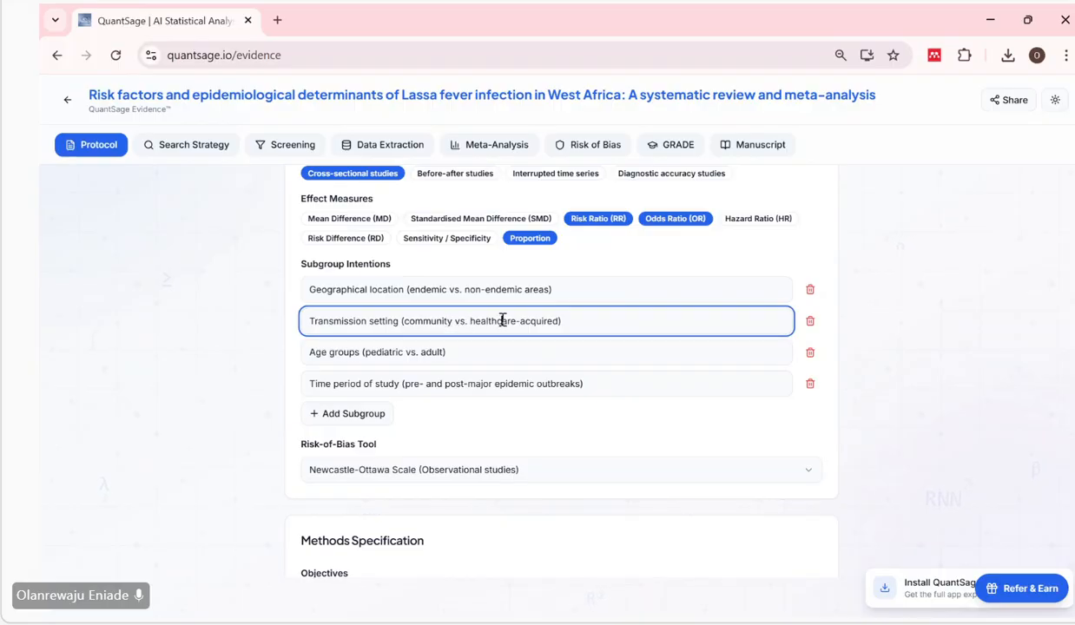
scroll(553, 331, down, 1)
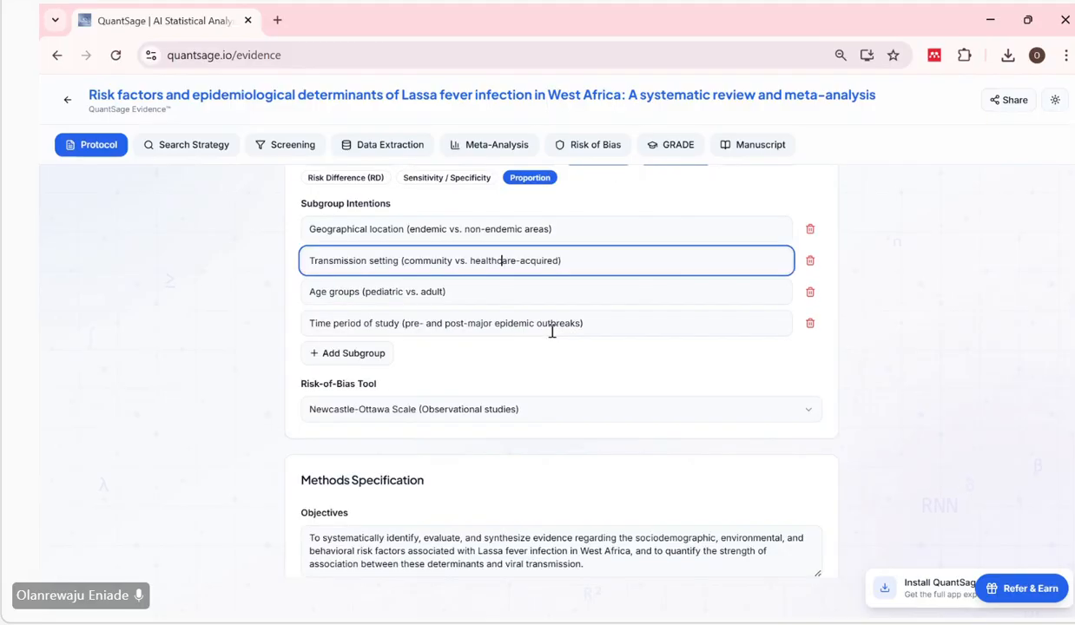
click(366, 296)
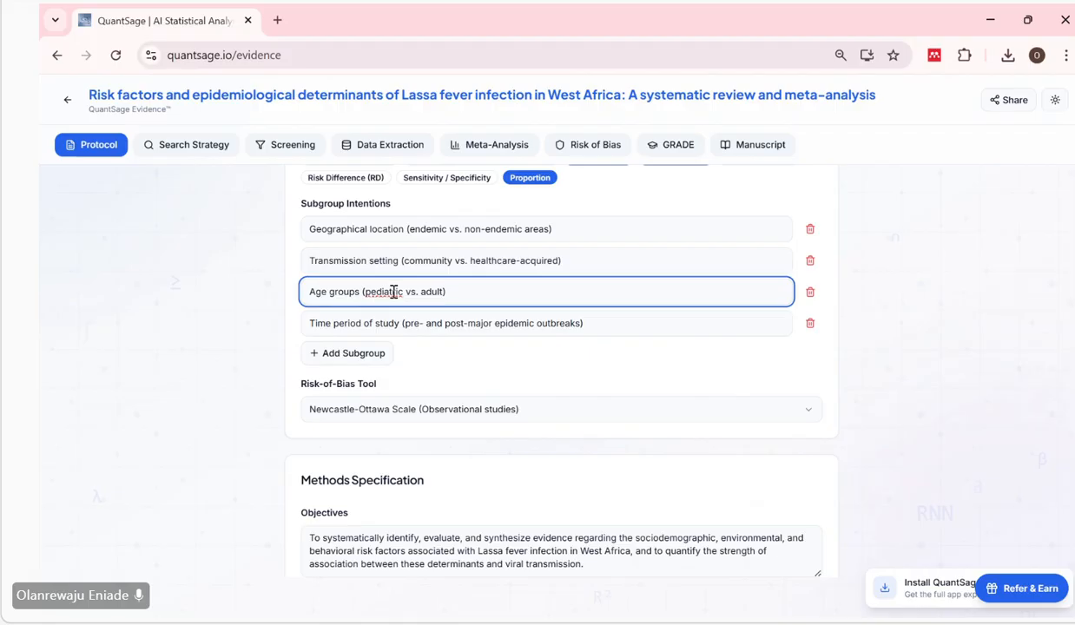
scroll(365, 296, up, 1)
click(453, 304)
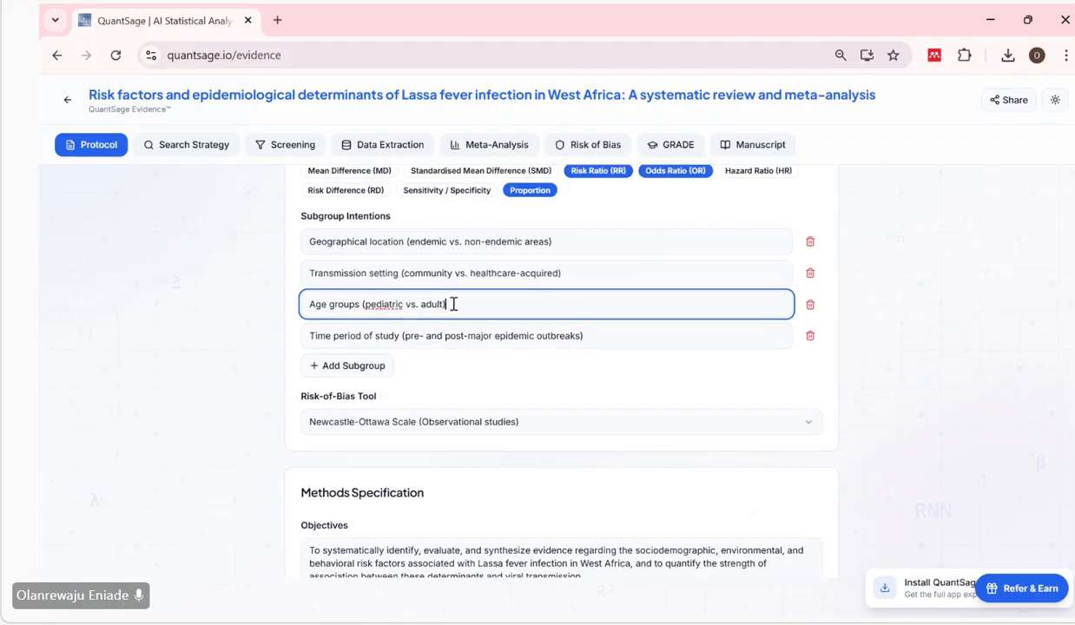
Delete the subgroup intention on the time period of study (pre- and post-major epidemic outbreaks).
scroll(434, 309, down, 1)
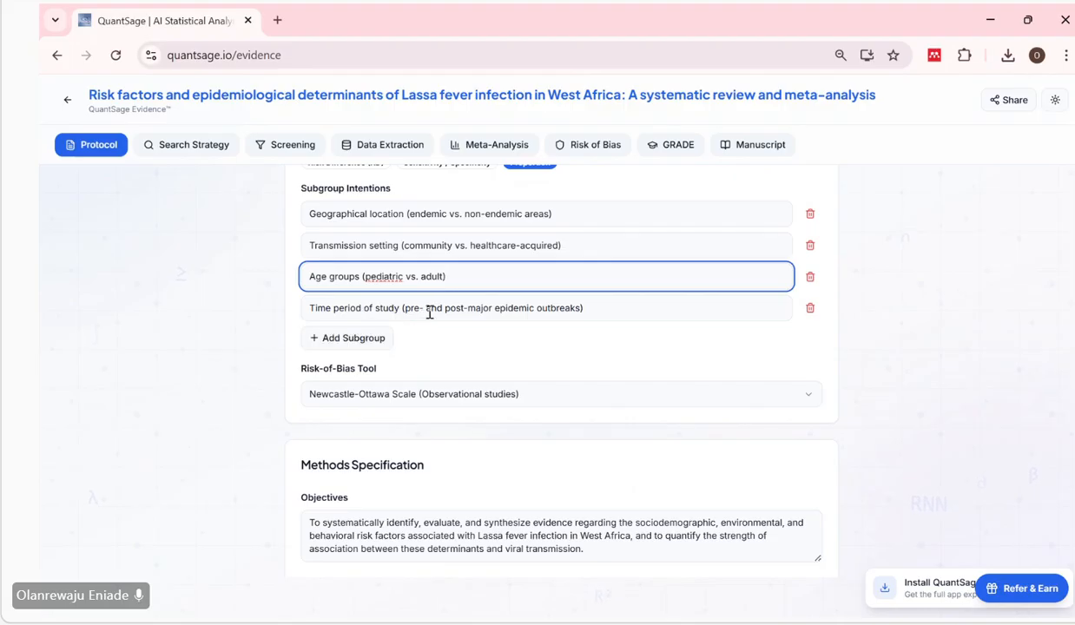
click(415, 306)
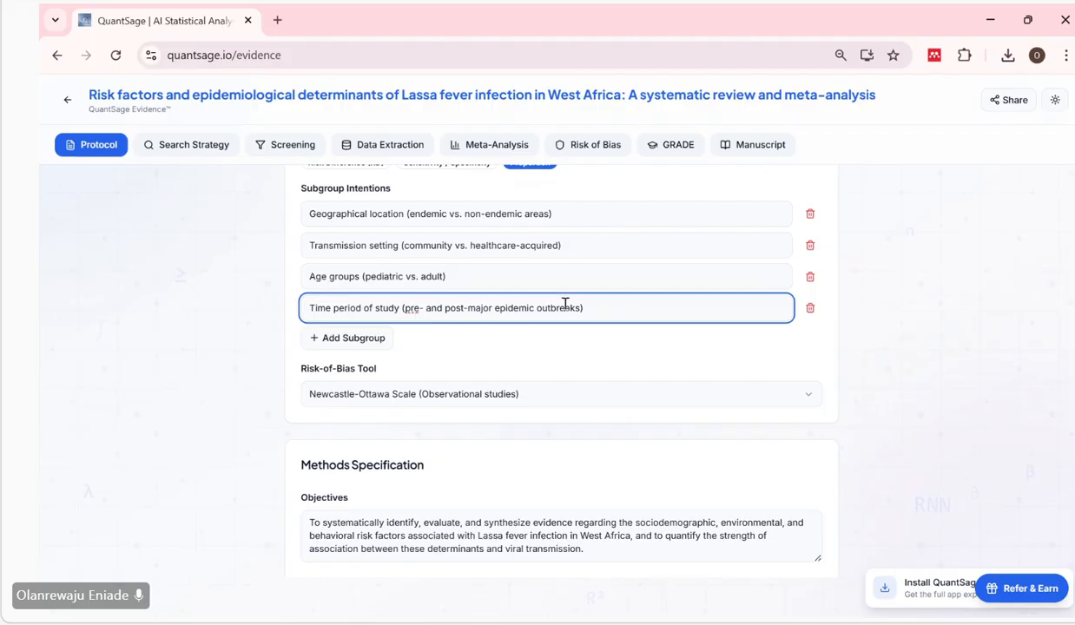
click(811, 315)
scroll(804, 334, up, 3)
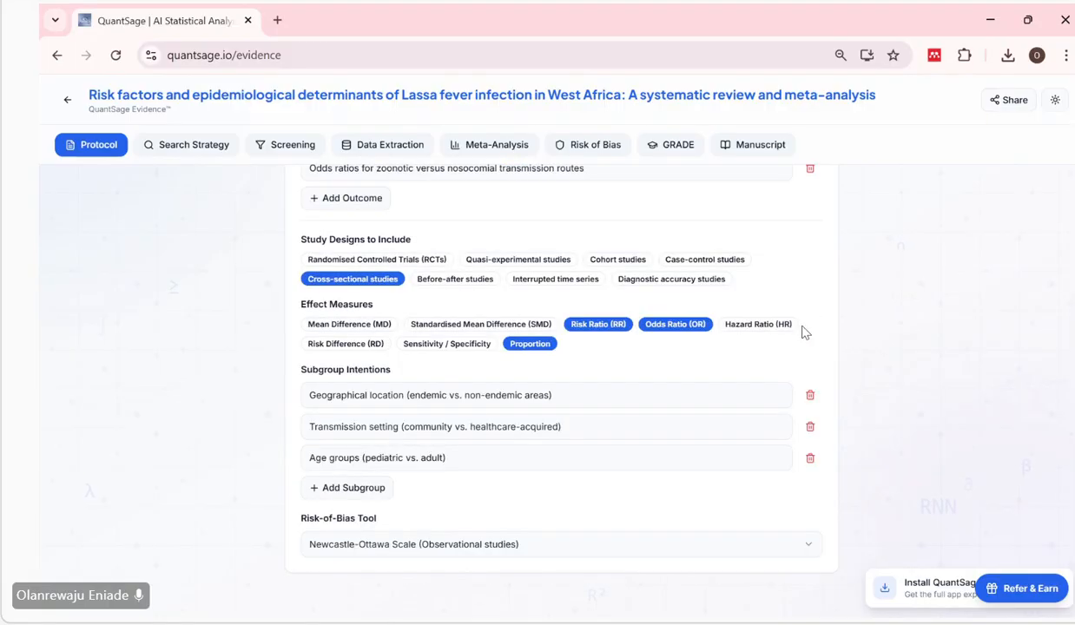
scroll(804, 333, up, 3)
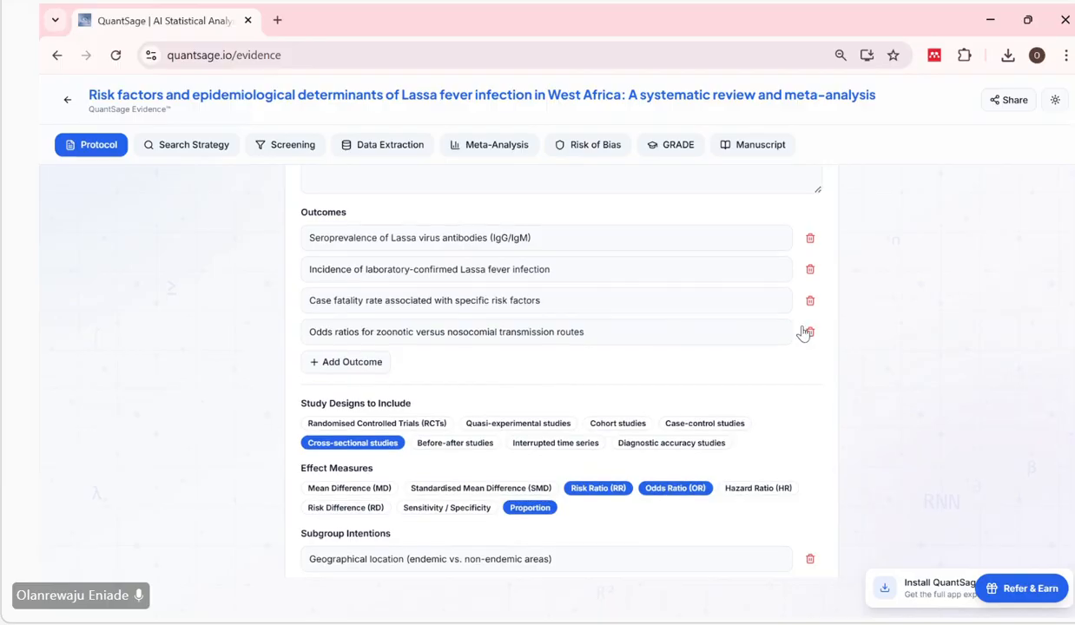
scroll(804, 333, down, 1)
scroll(570, 406, down, 3)
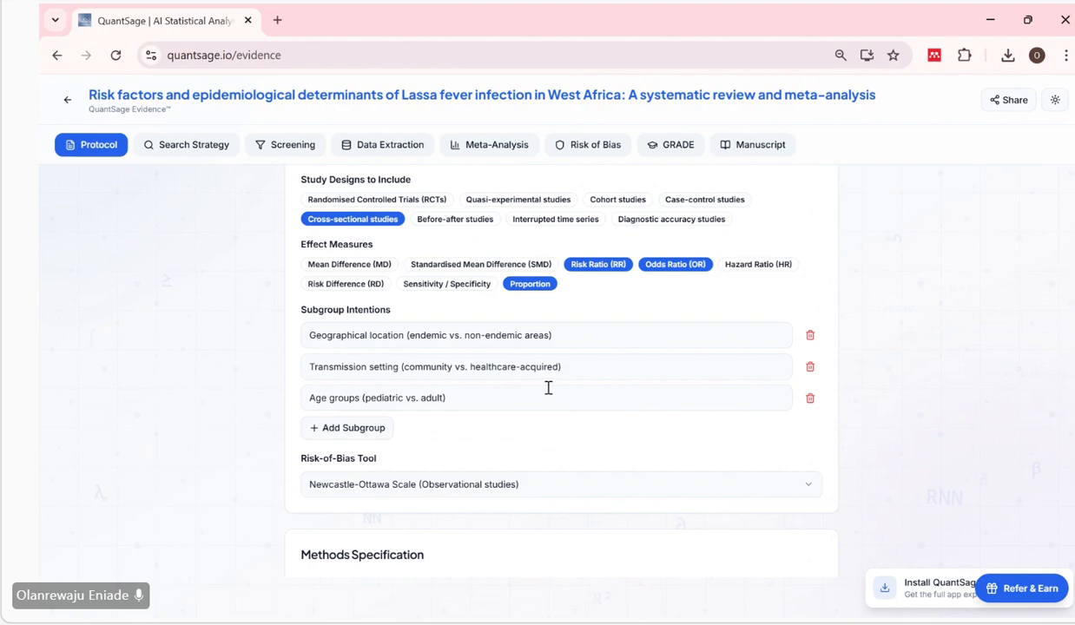
Look through the available risk-of-bias tools, keeping the Newcastle-Ottawa Scale for observational studies selected.
scroll(548, 388, down, 3)
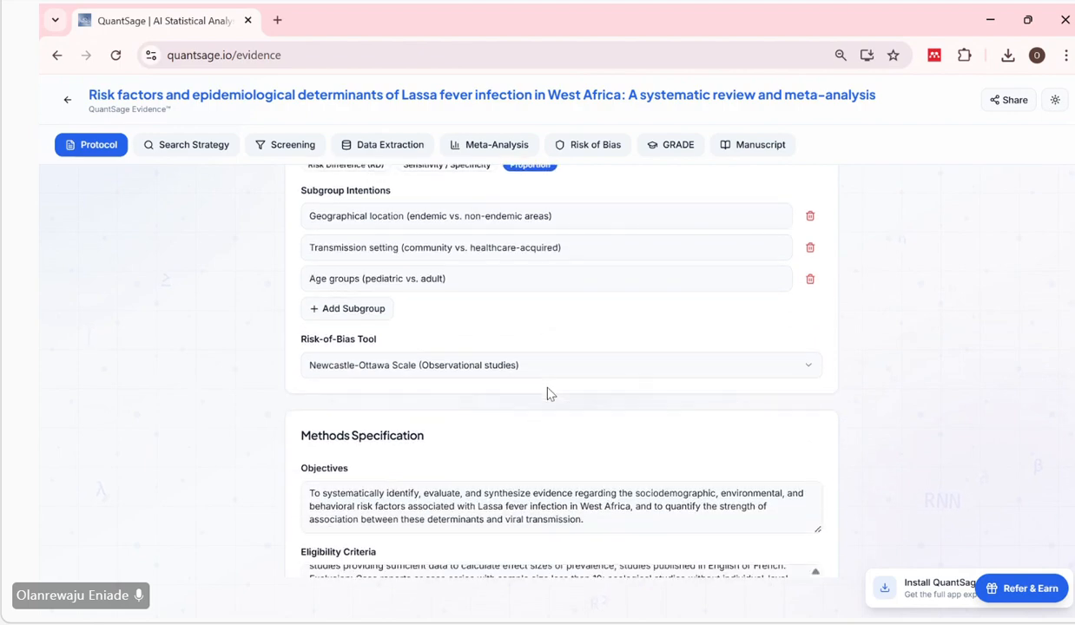
scroll(547, 393, down, 1)
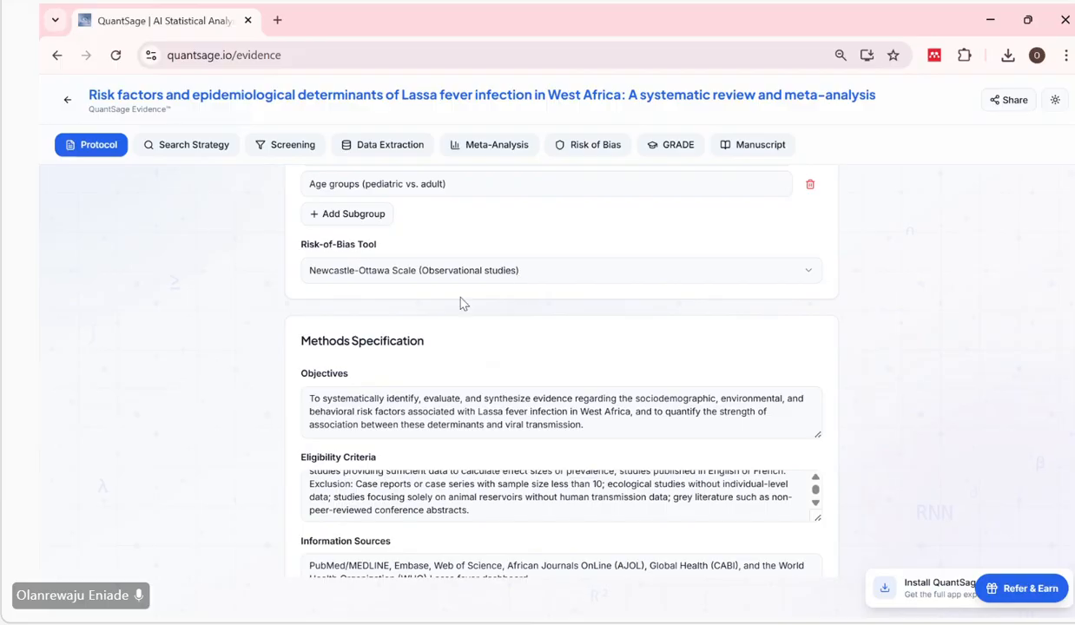
scroll(461, 303, down, 1)
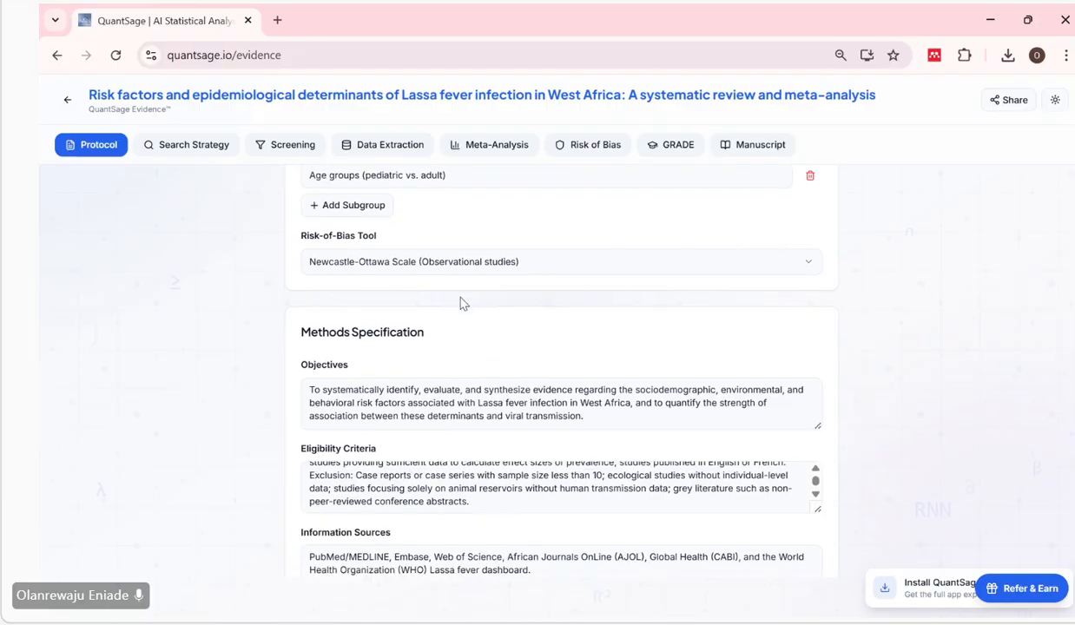
click(467, 263)
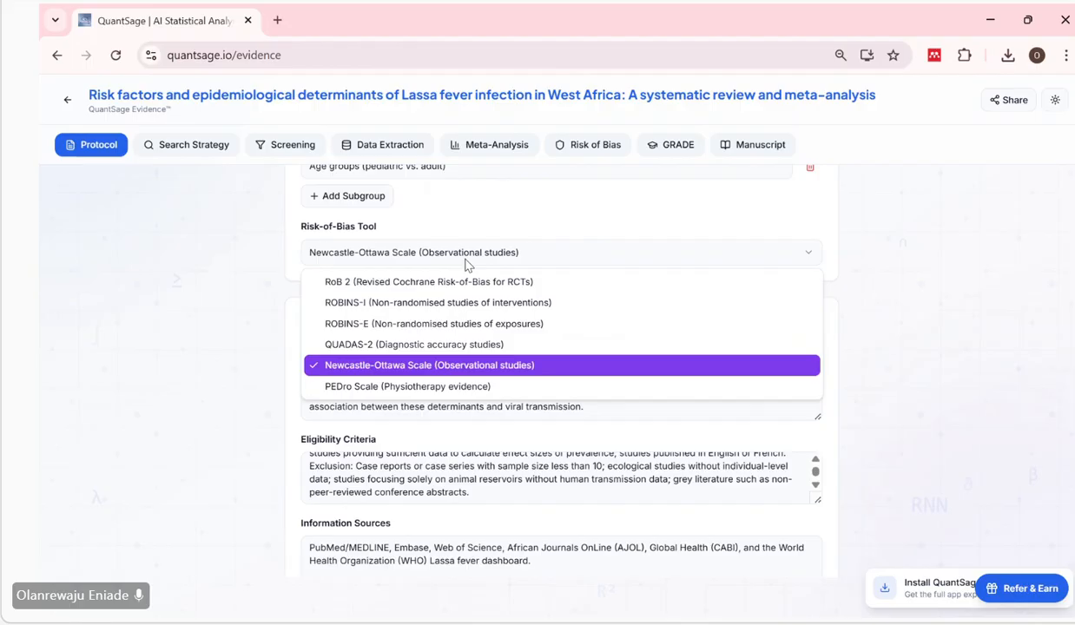
click(538, 233)
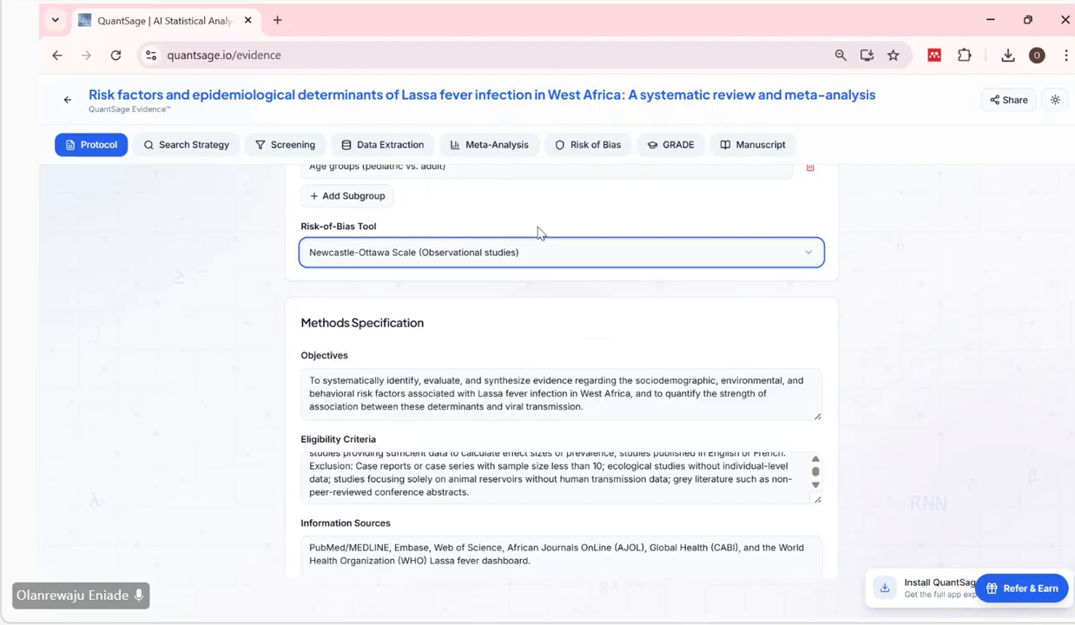
scroll(537, 232, down, 1)
scroll(538, 233, down, 1)
scroll(538, 232, up, 2)
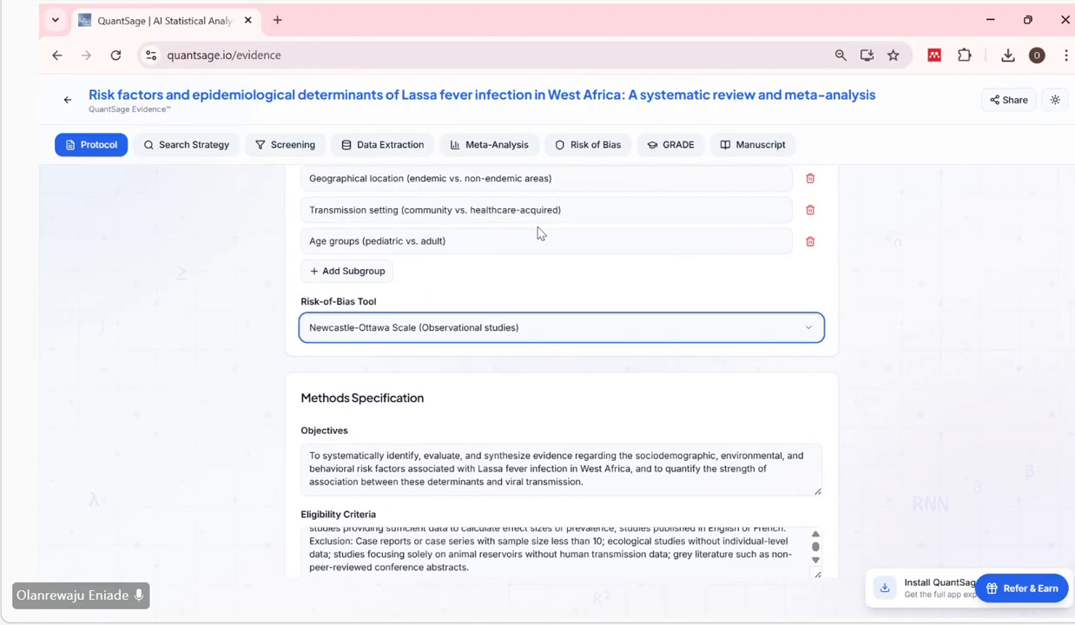
Check the Methods Specification entries against the outcomes, study design, effect measures and subgroup intentions.
scroll(537, 233, down, 2)
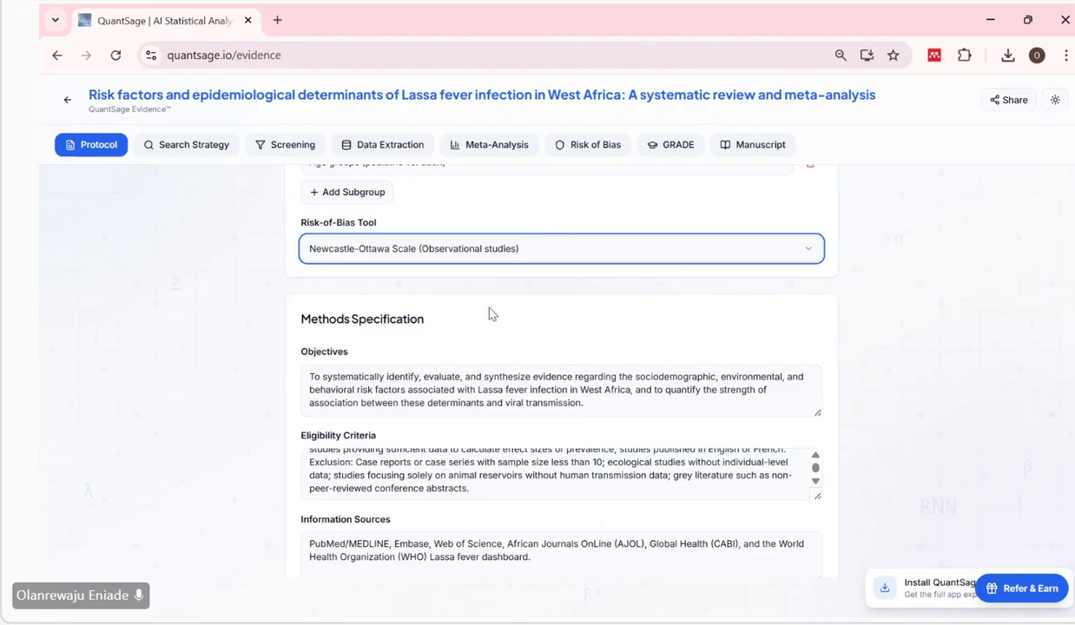
scroll(491, 313, down, 2)
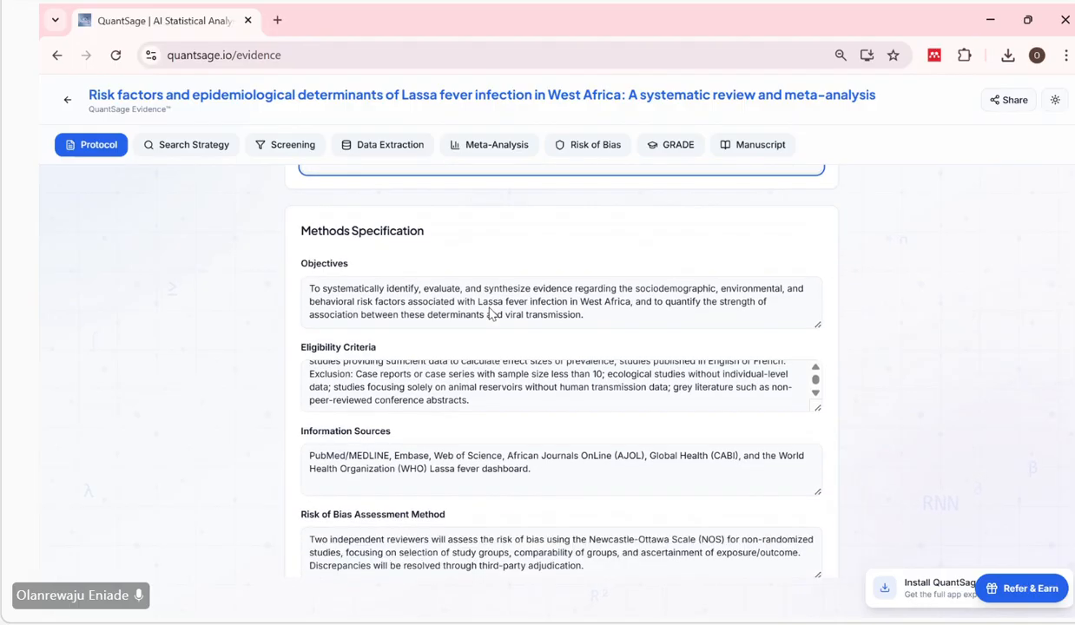
scroll(489, 310, down, 1)
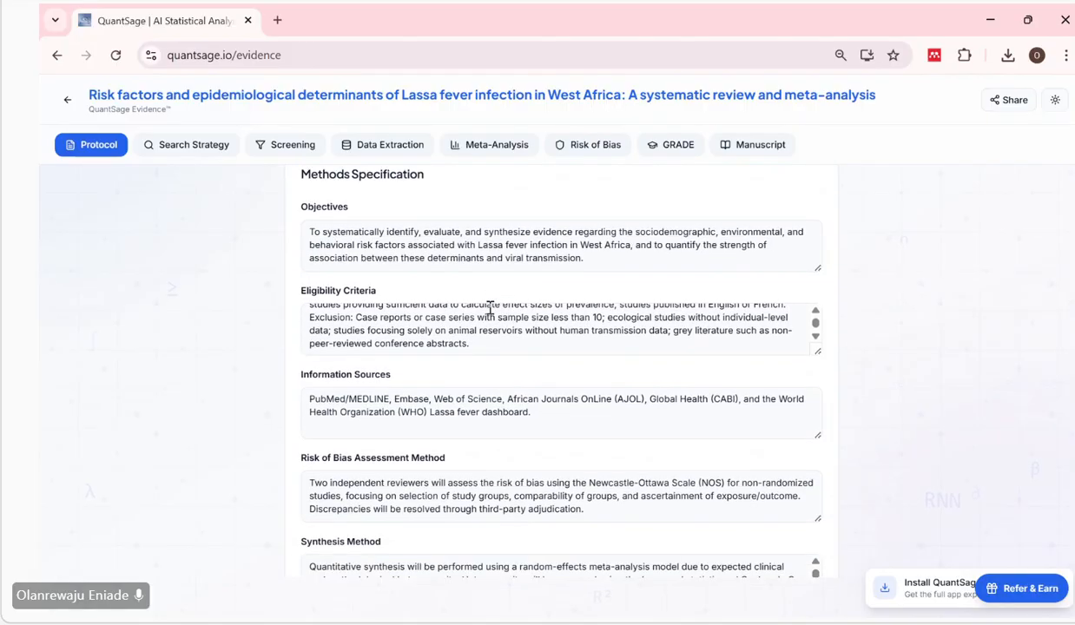
scroll(491, 313, up, 2)
scroll(489, 313, up, 6)
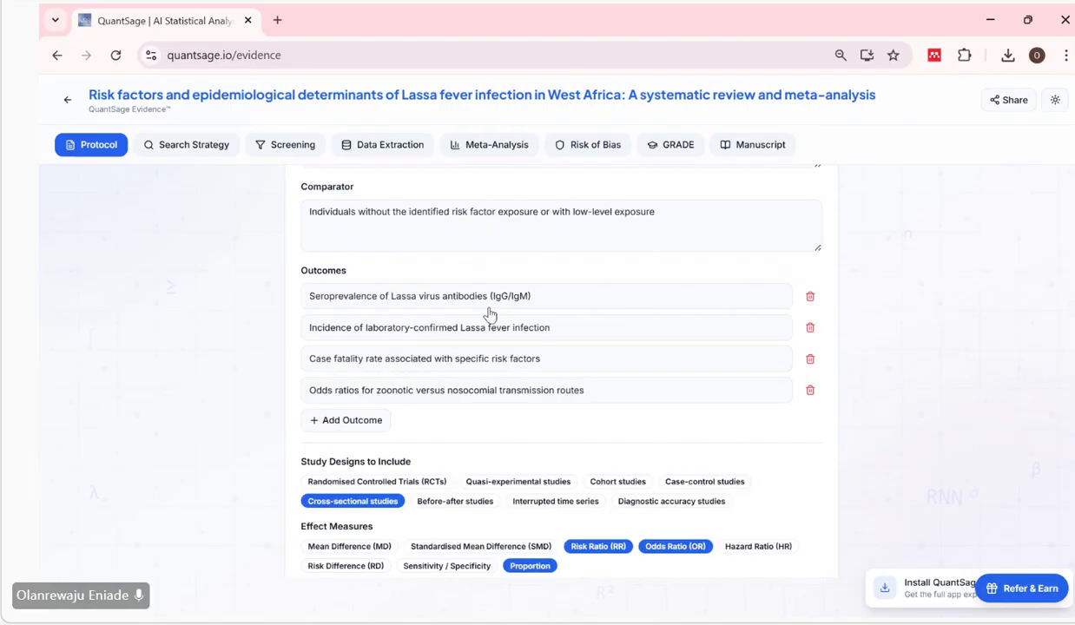
scroll(491, 310, up, 1)
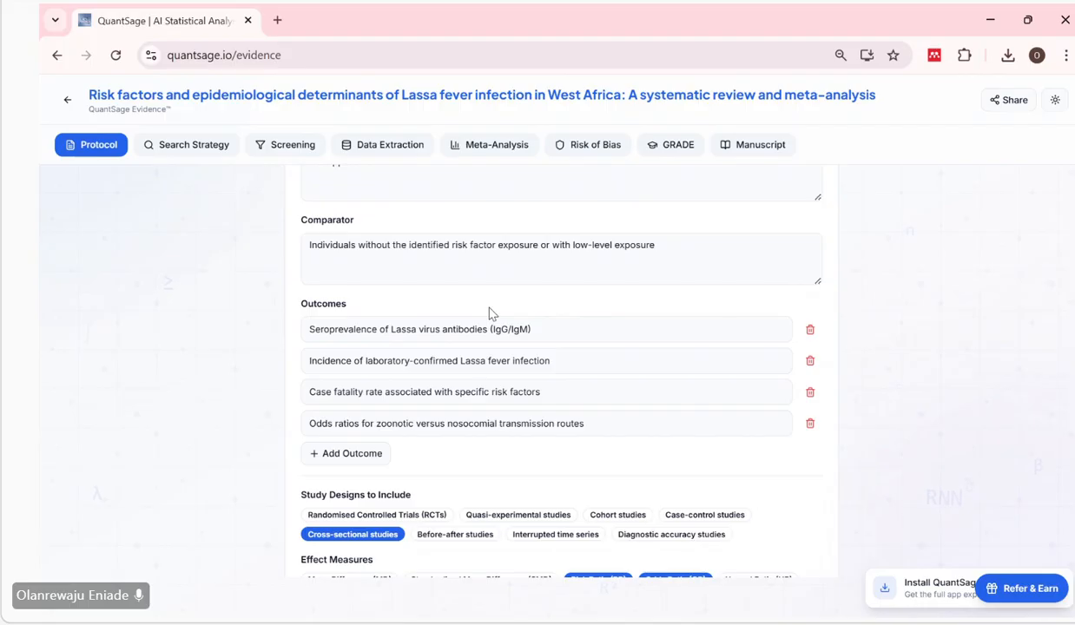
scroll(489, 311, down, 3)
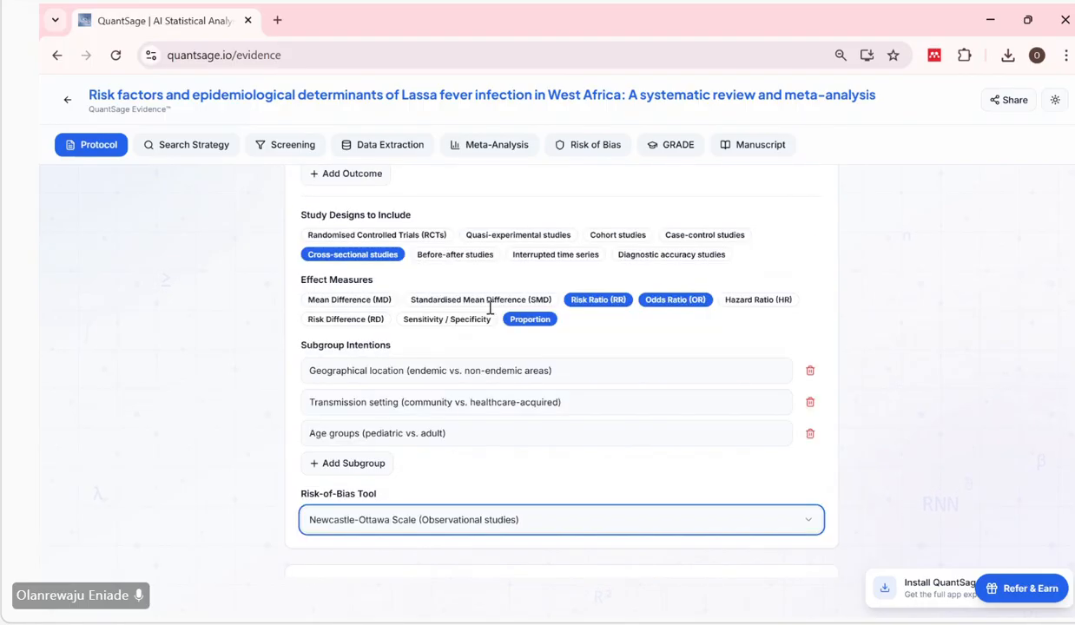
scroll(490, 308, down, 3)
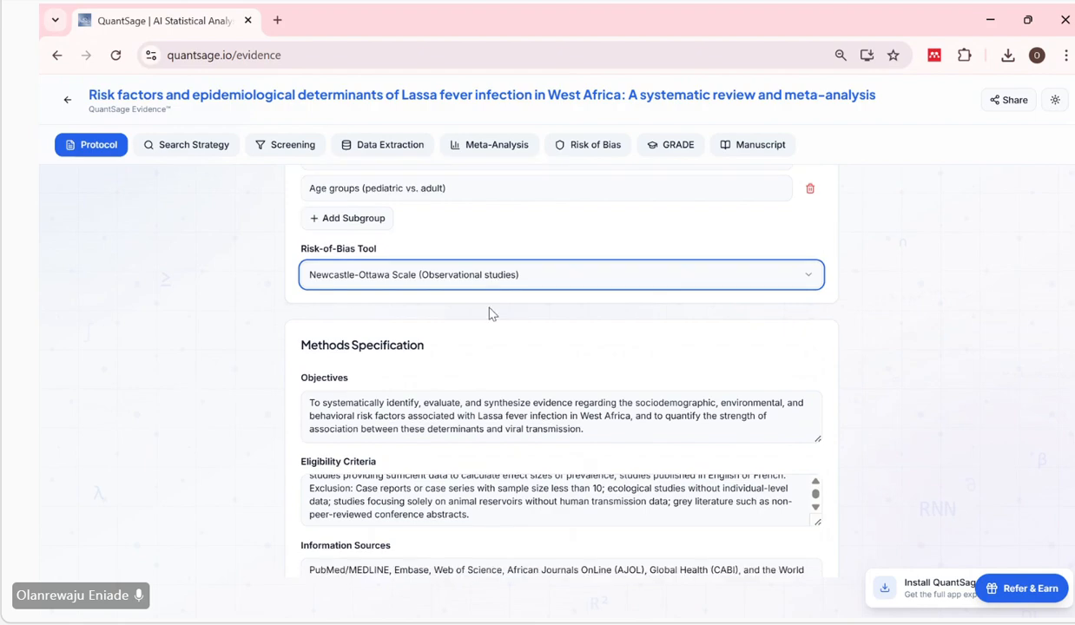
Add "epidemiologocal," after "sociodemographic," in the Objectives of the Methods Specification.
scroll(492, 314, down, 1)
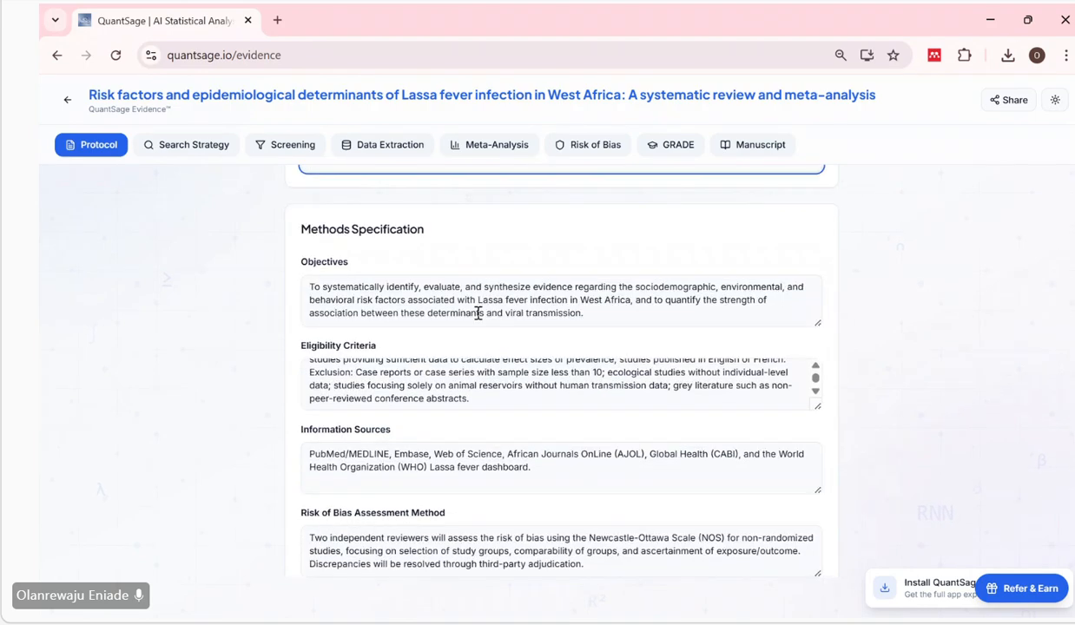
scroll(477, 313, down, 1)
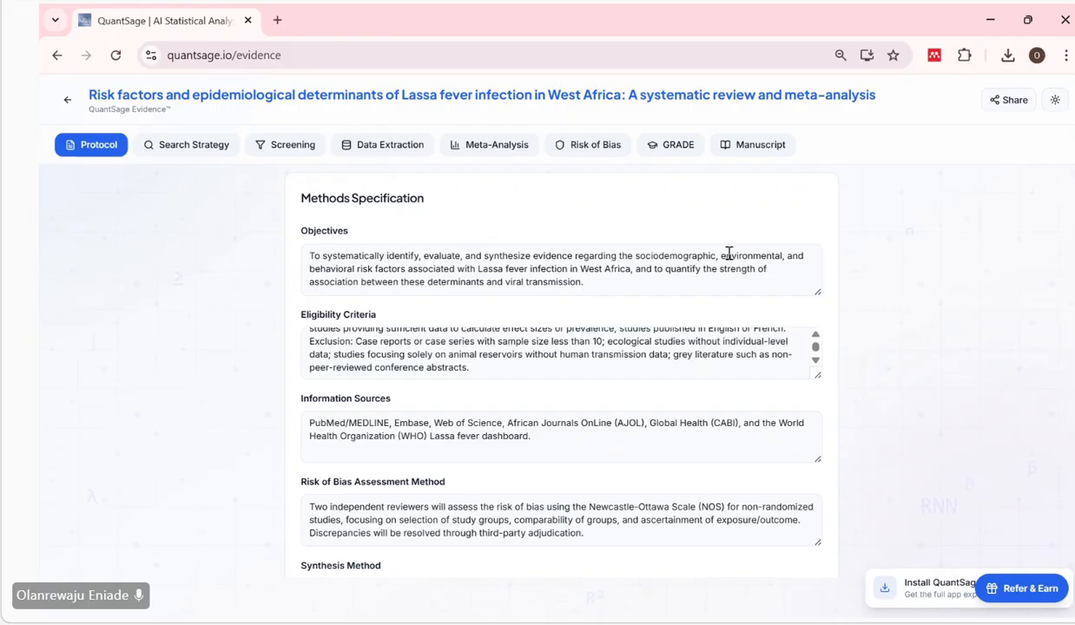
scroll(509, 252, up, 1)
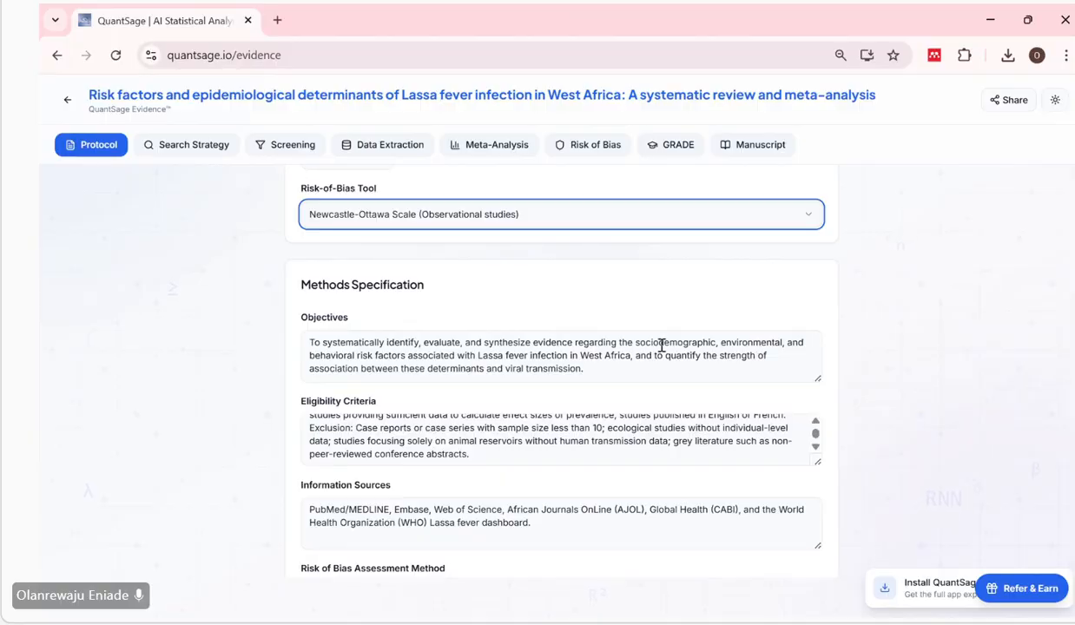
scroll(662, 346, up, 1)
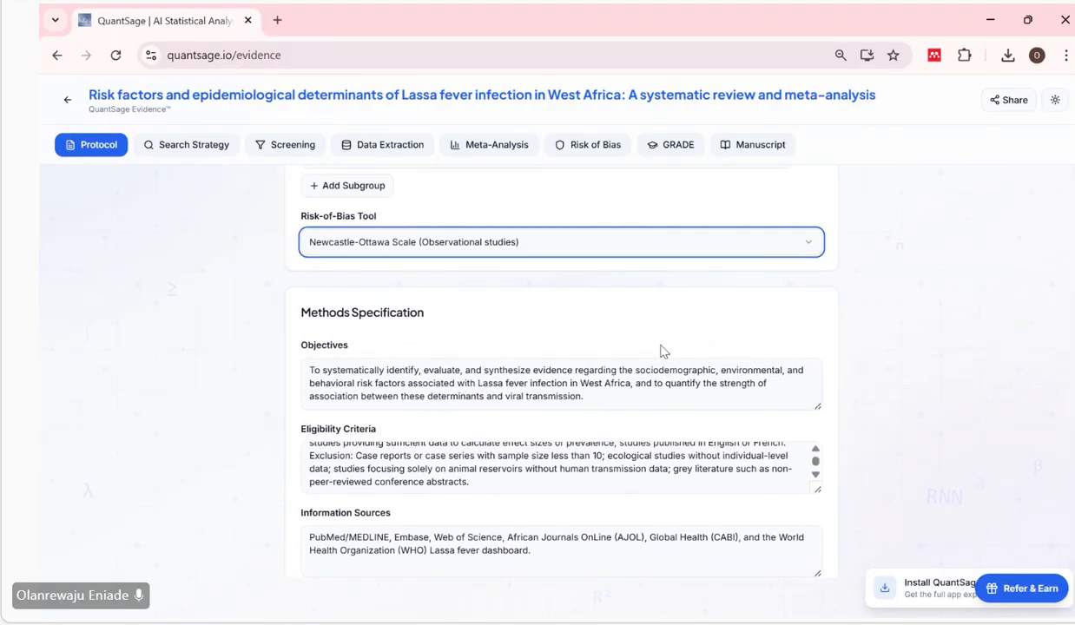
click(718, 373)
text(epidemio)
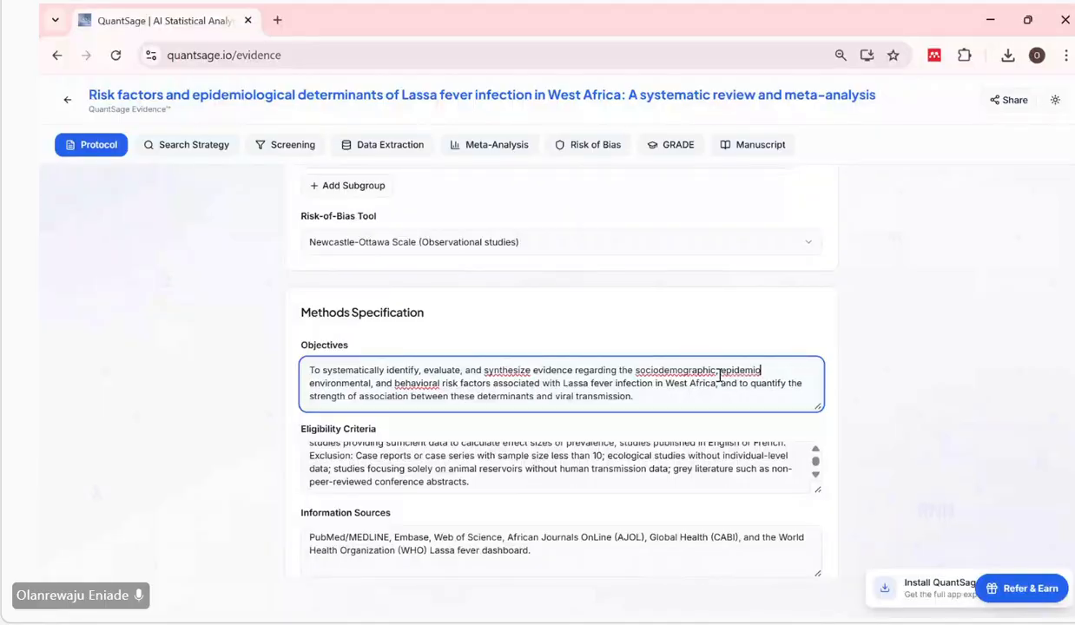
text(logocal,)
click(756, 369)
Remove "or French" from the inclusion criteria in Eligibility Criteria and start the exclusion criteria on a new line.
scroll(631, 414, down, 1)
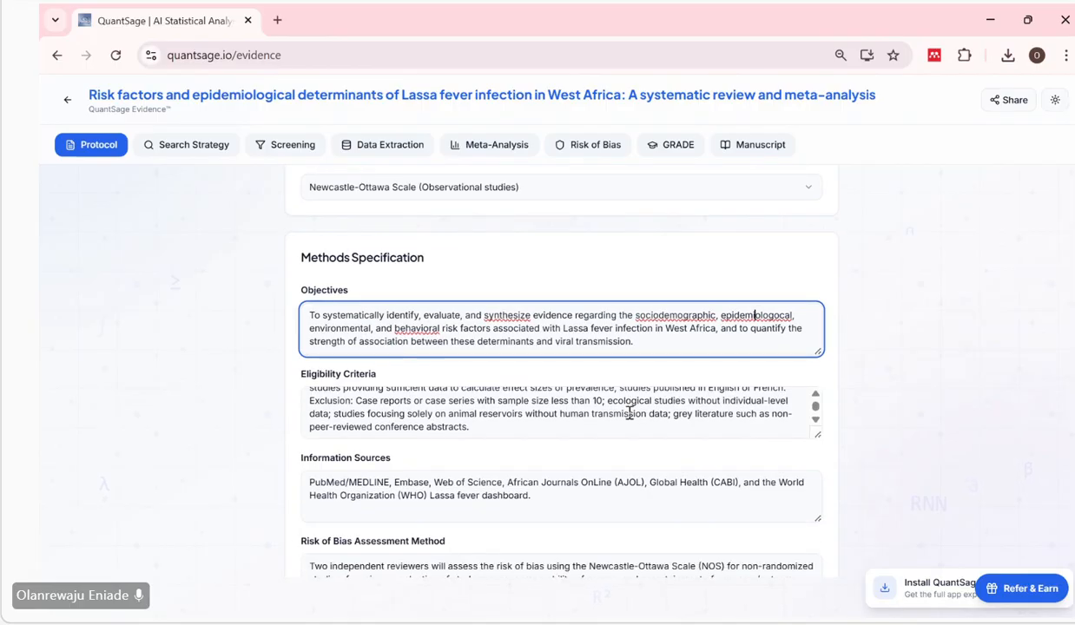
scroll(592, 413, up, 1)
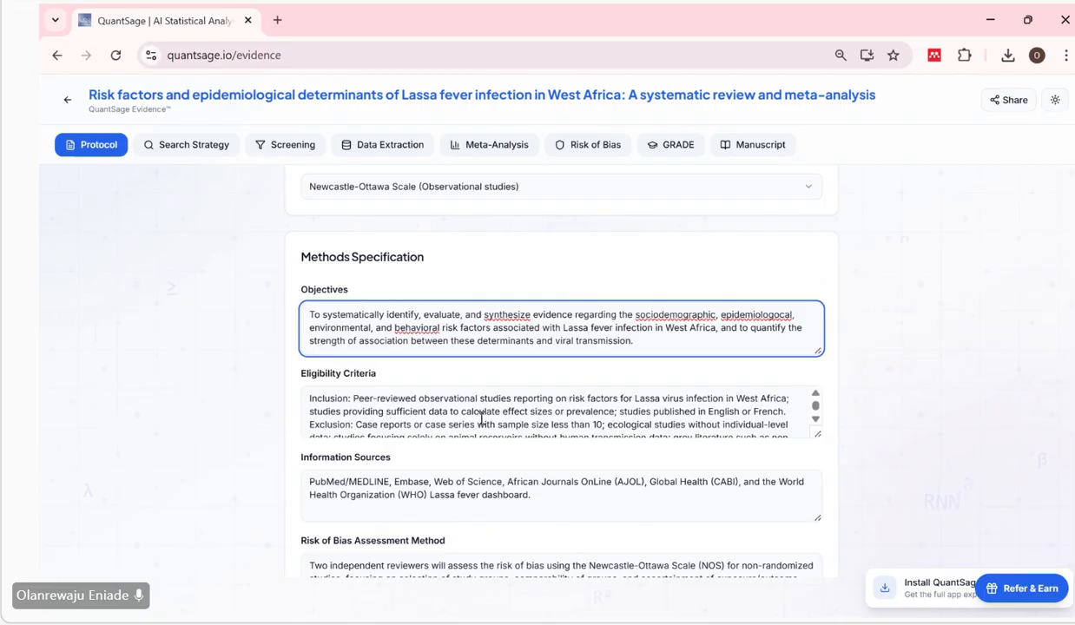
scroll(521, 413, down, 1)
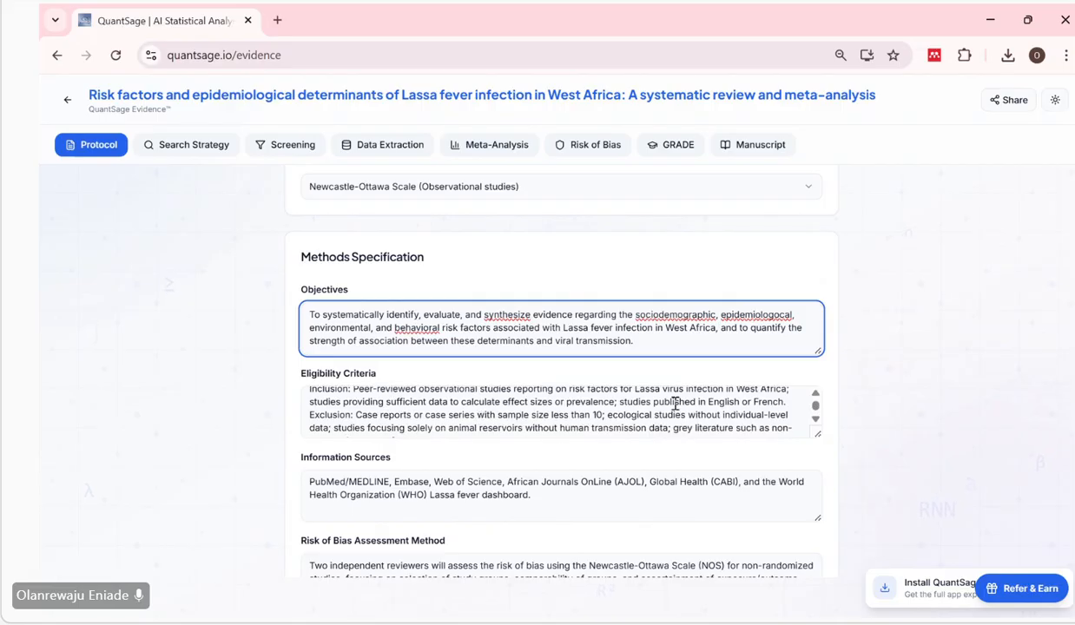
click(753, 406)
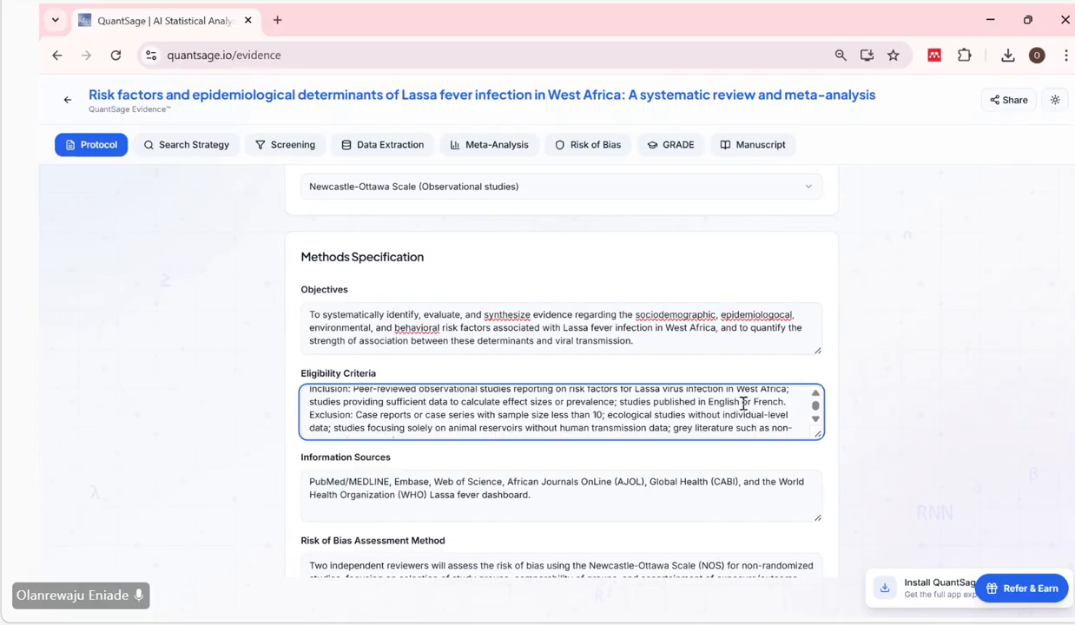
drag(744, 404, 782, 404)
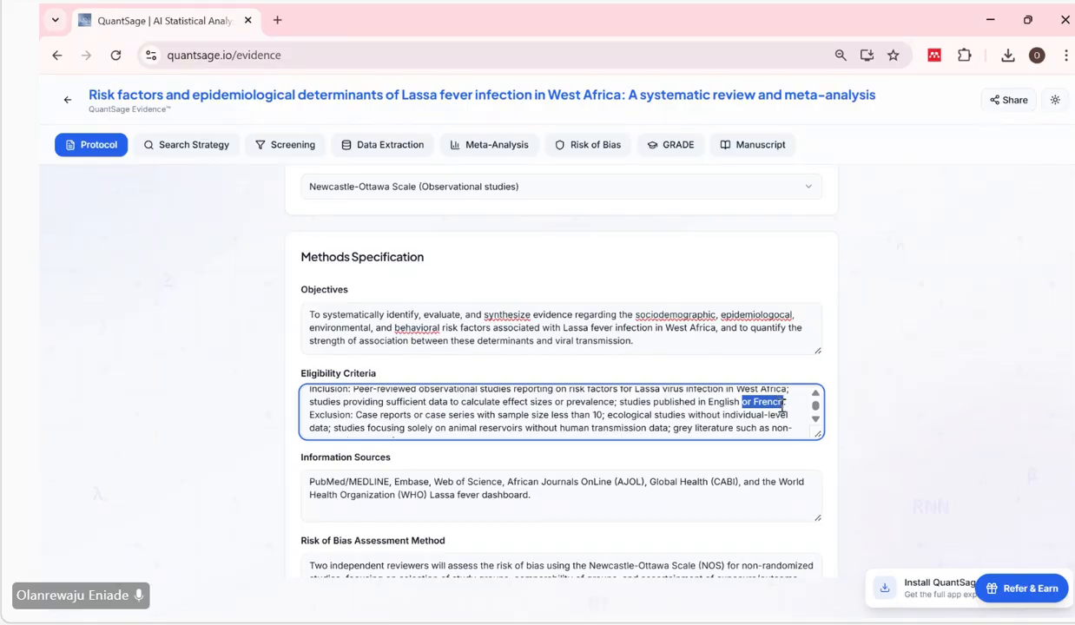
key(BackSpace)
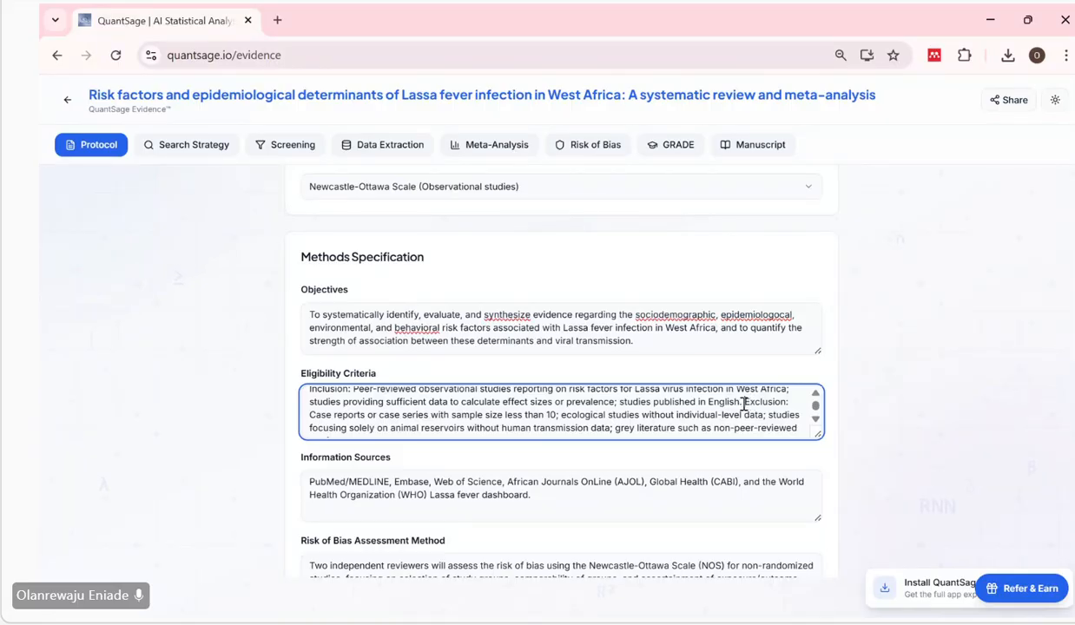
key(Return)
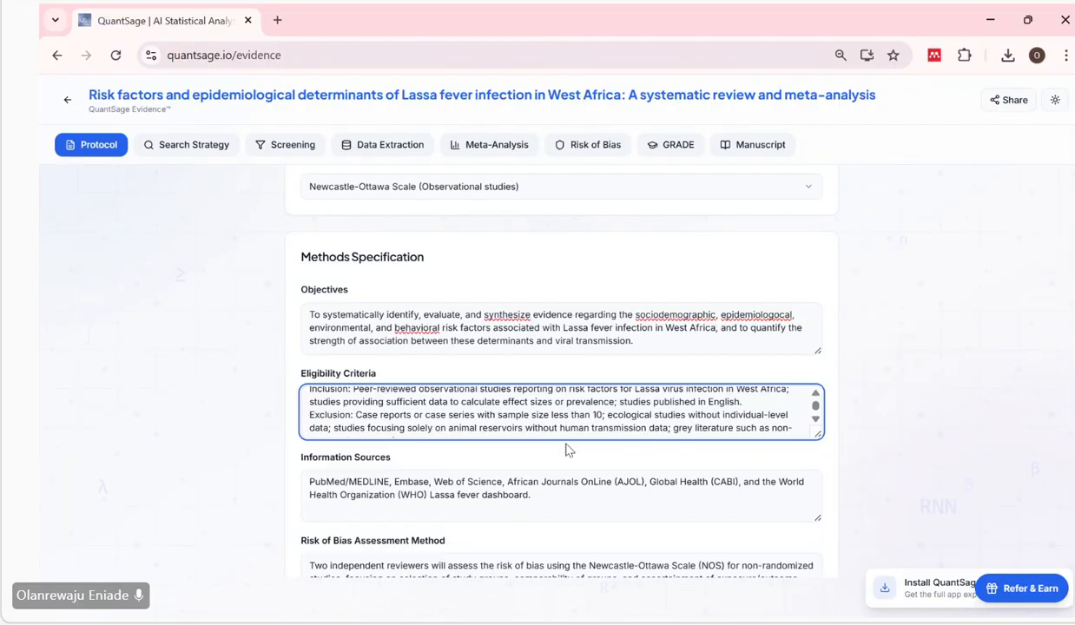
Review the inclusion and exclusion criteria in the Eligibility Criteria entry.
scroll(569, 449, down, 1)
scroll(364, 404, up, 1)
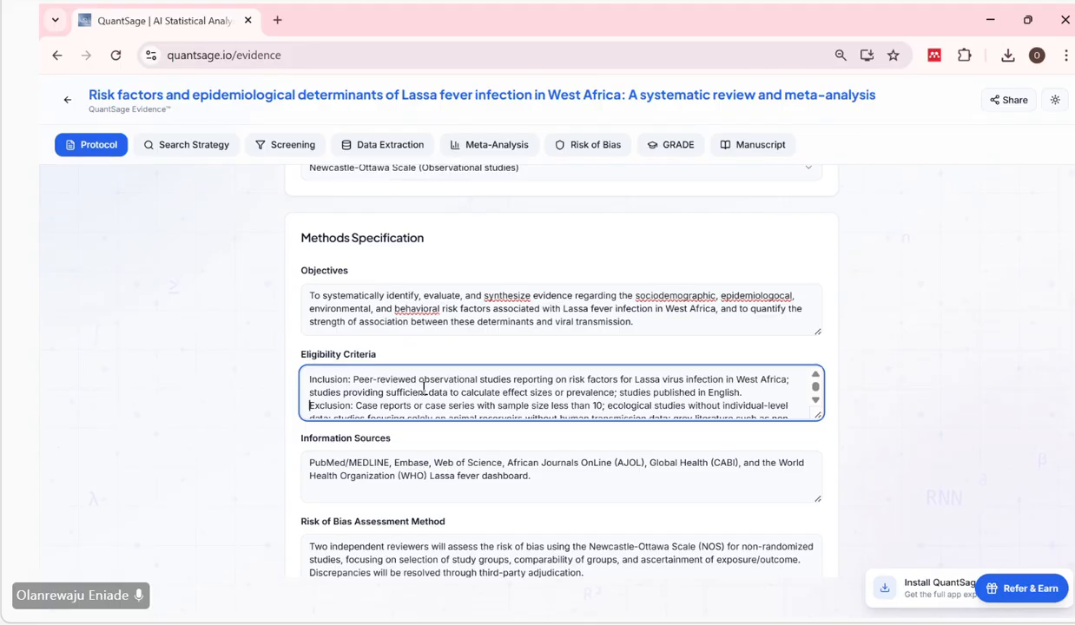
scroll(412, 391, down, 1)
scroll(411, 390, down, 1)
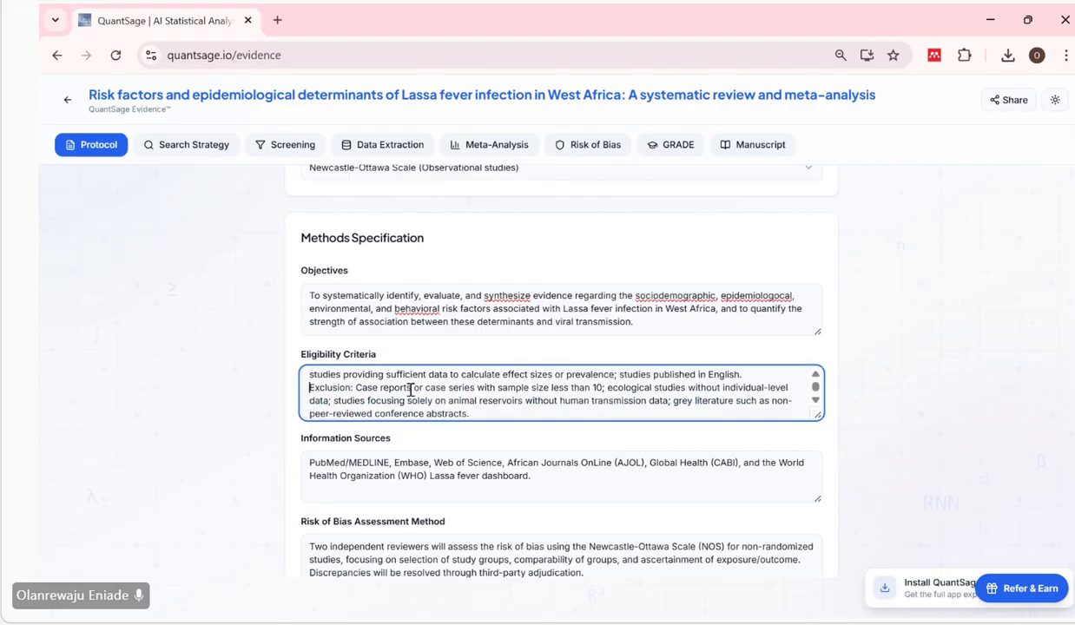
scroll(411, 391, up, 2)
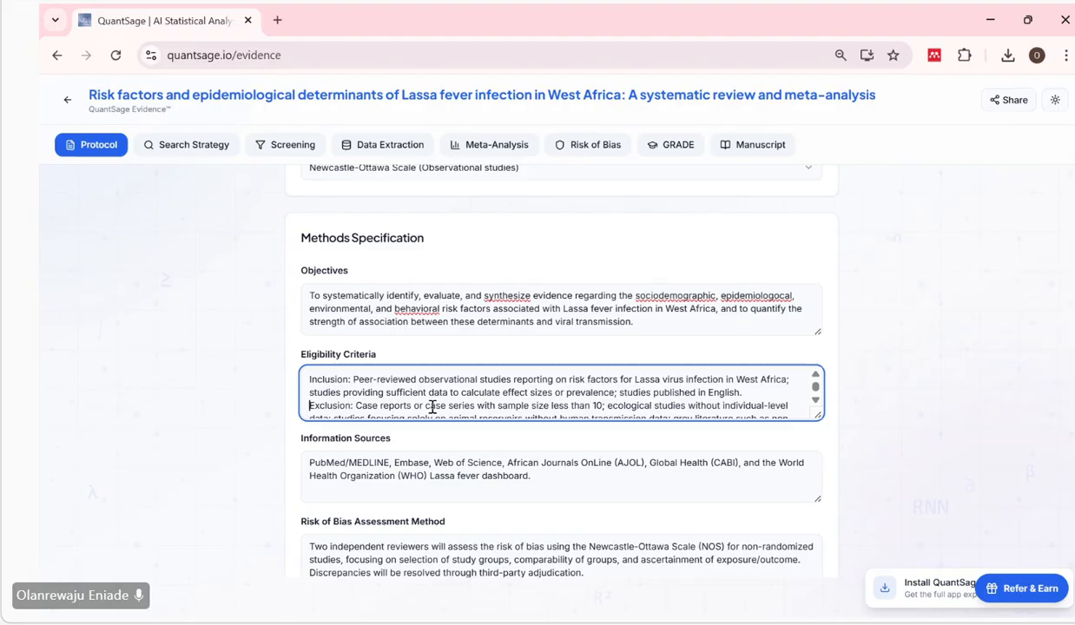
scroll(432, 406, down, 1)
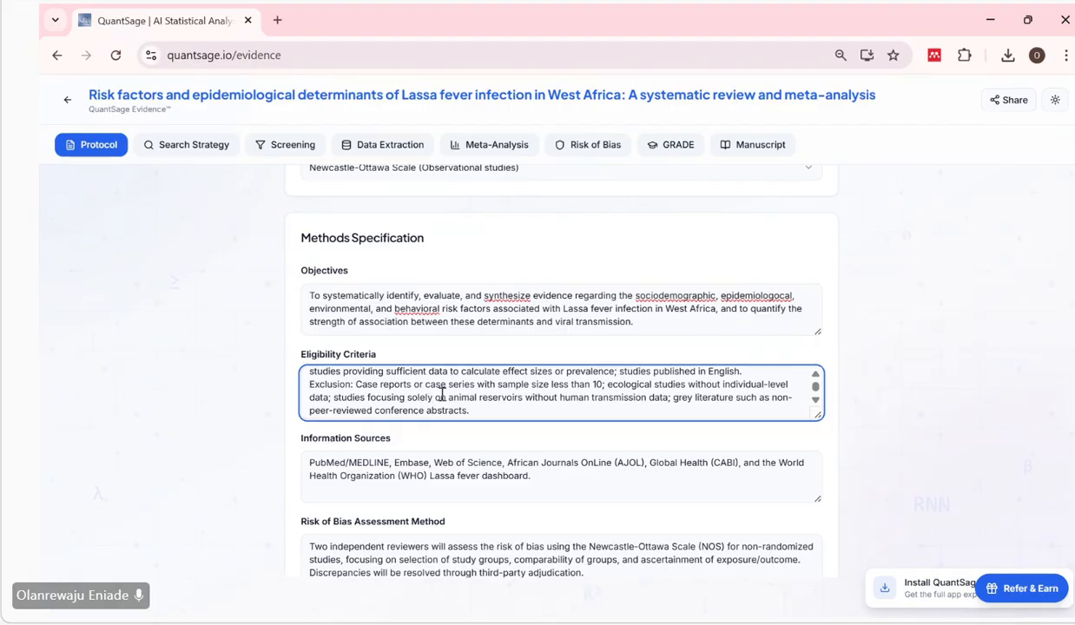
scroll(434, 376, up, 1)
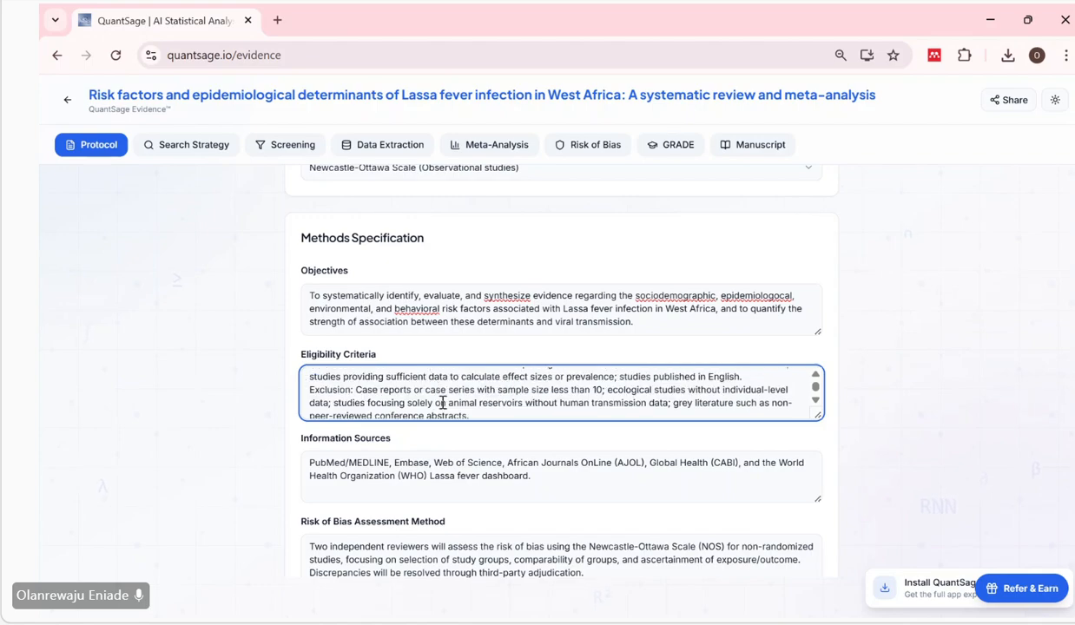
scroll(443, 403, up, 1)
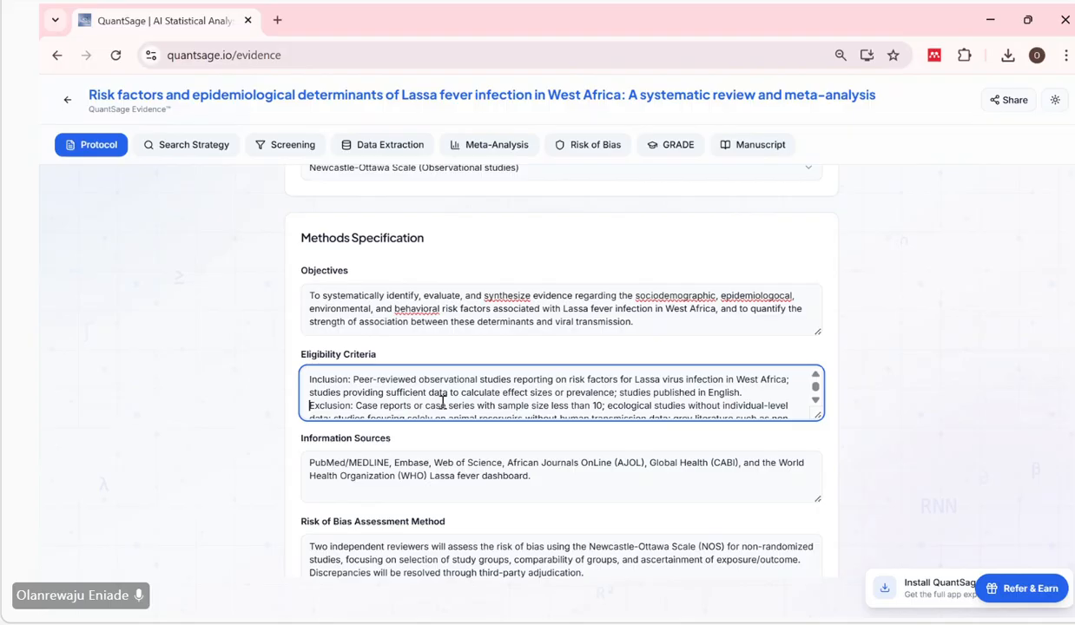
scroll(439, 399, down, 2)
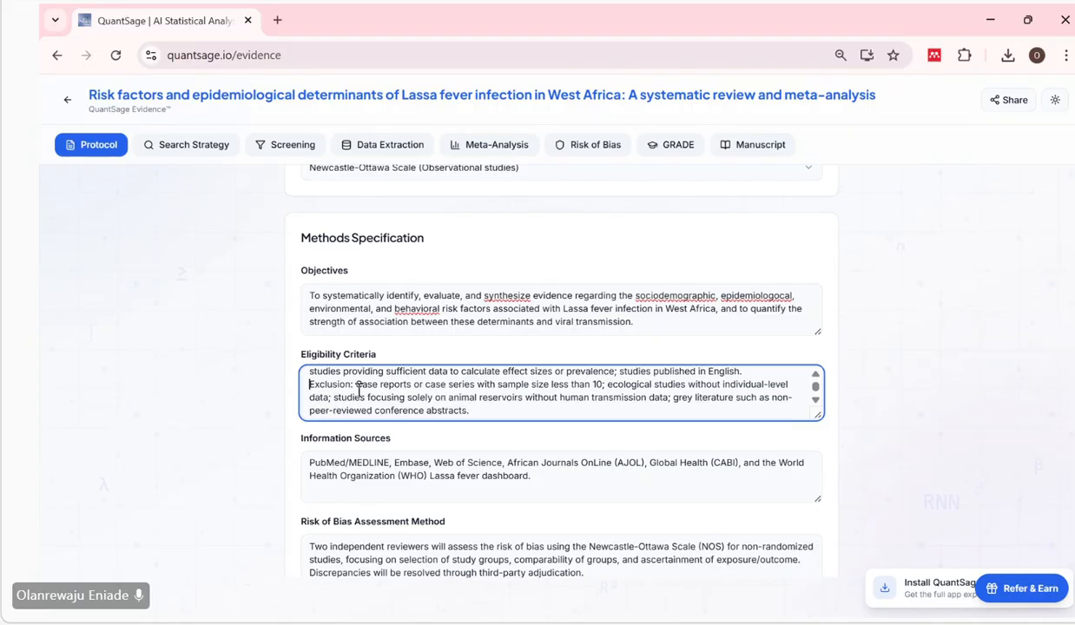
Examine the exclusion criteria on case reports, small case series and studies focusing solely on animal reservoirs.
drag(356, 389, 477, 387)
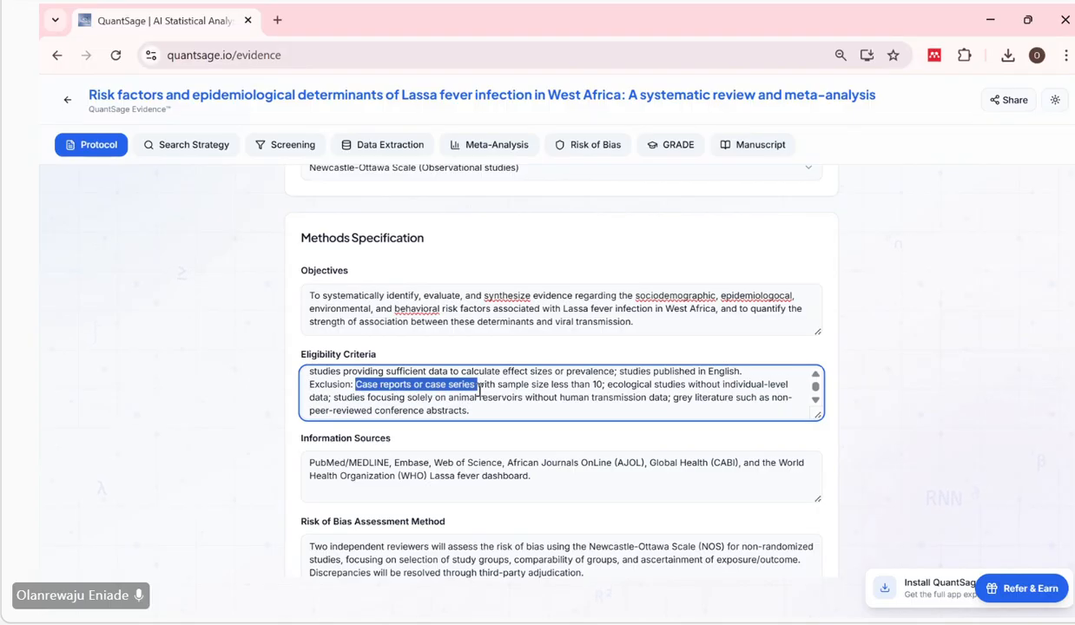
click(425, 394)
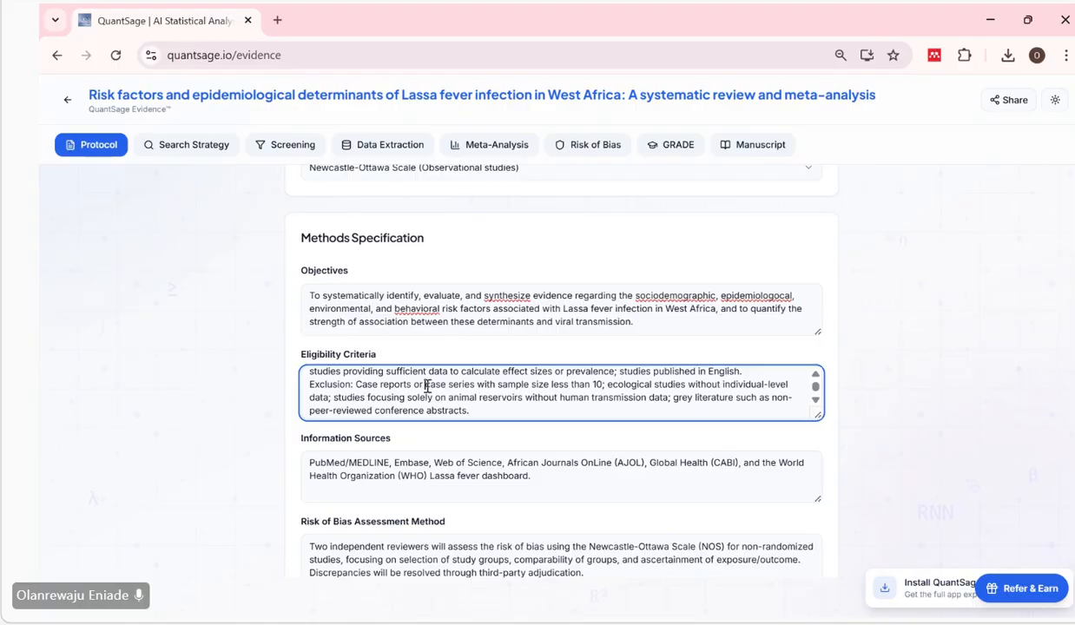
drag(415, 385, 357, 387)
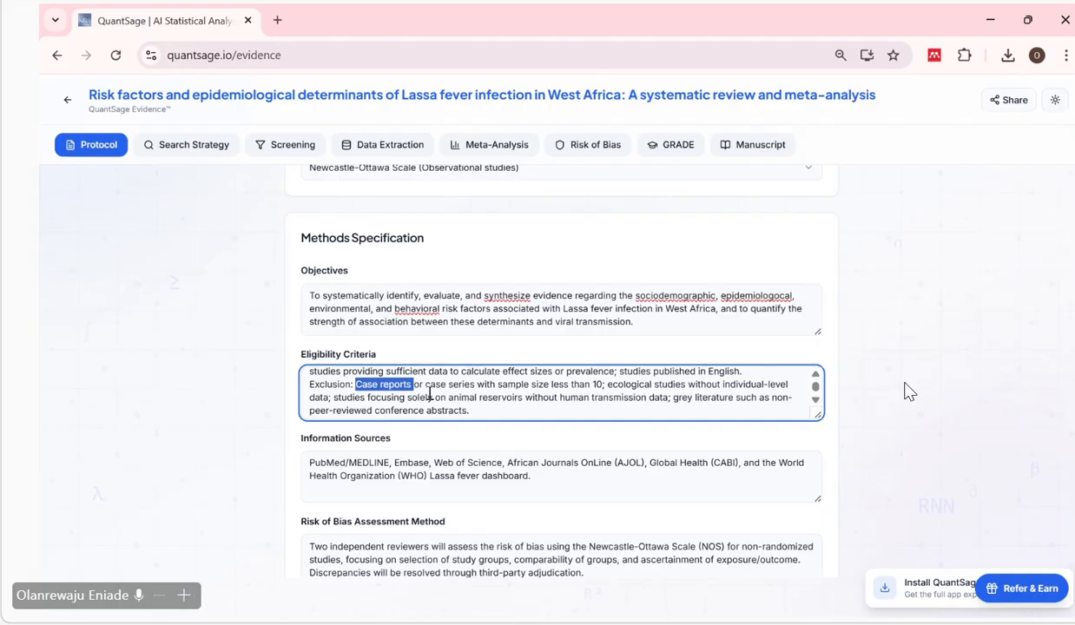
drag(423, 384, 457, 388)
key(super+e)
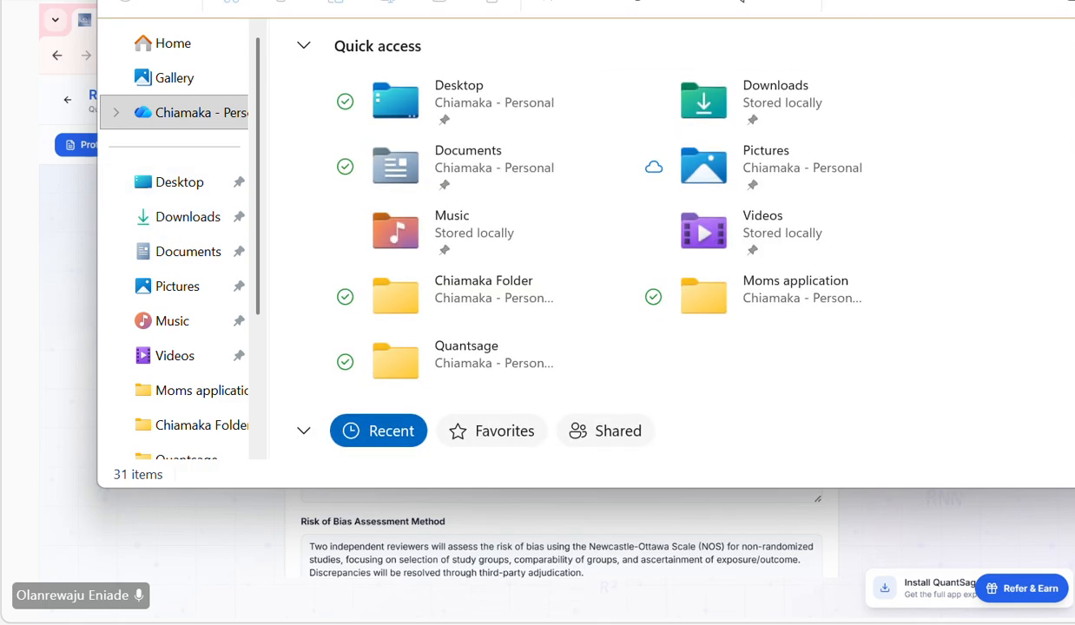
key(alt+F4)
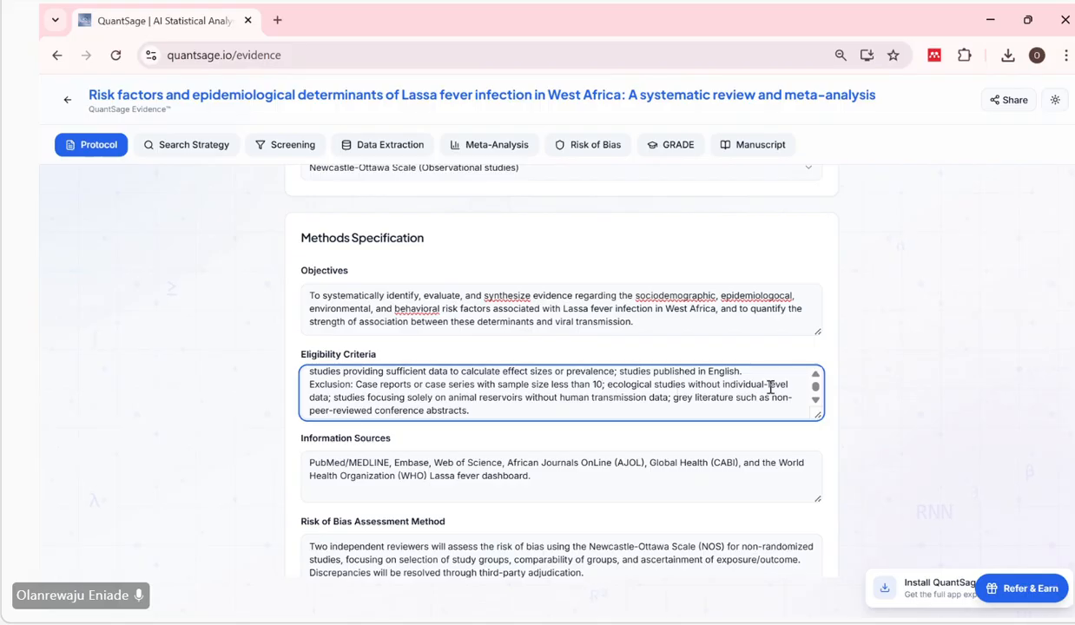
text(;)
drag(522, 397, 454, 398)
Check the exclusion criteria against the PICO Framework, effect measures and subgroup intentions of the protocol.
scroll(545, 297, up, 2)
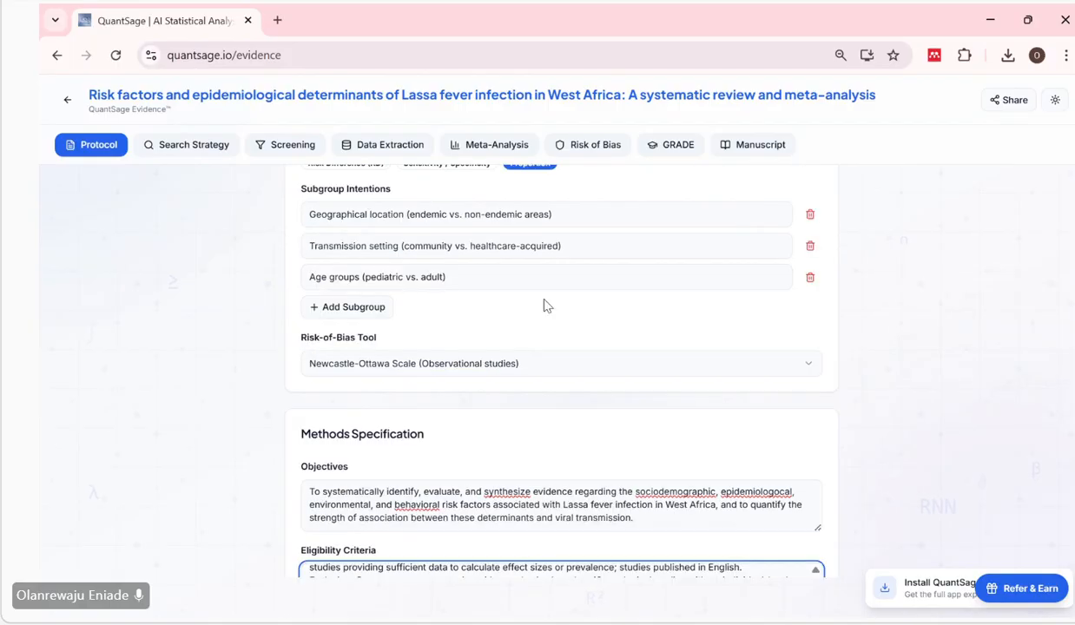
scroll(547, 304, up, 5)
scroll(545, 304, up, 3)
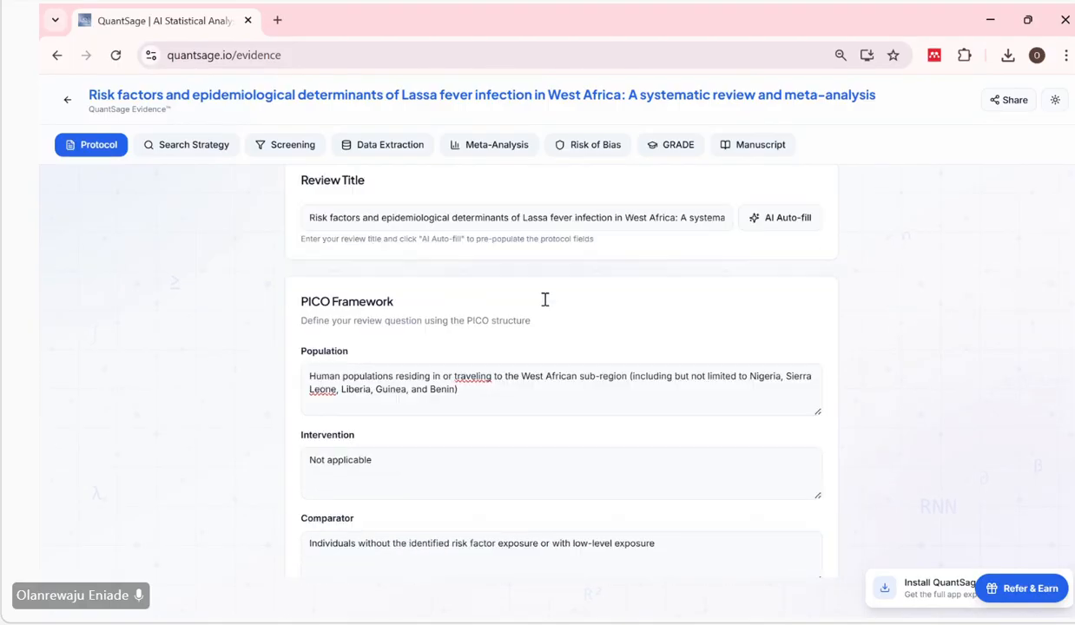
click(388, 465)
scroll(388, 464, down, 10)
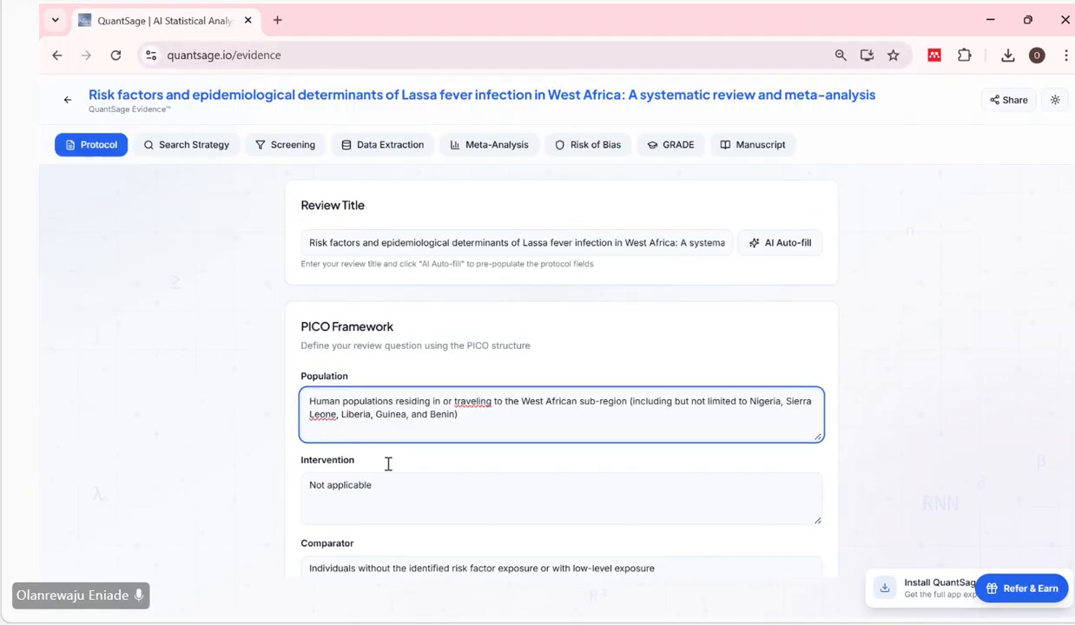
scroll(388, 469, down, 5)
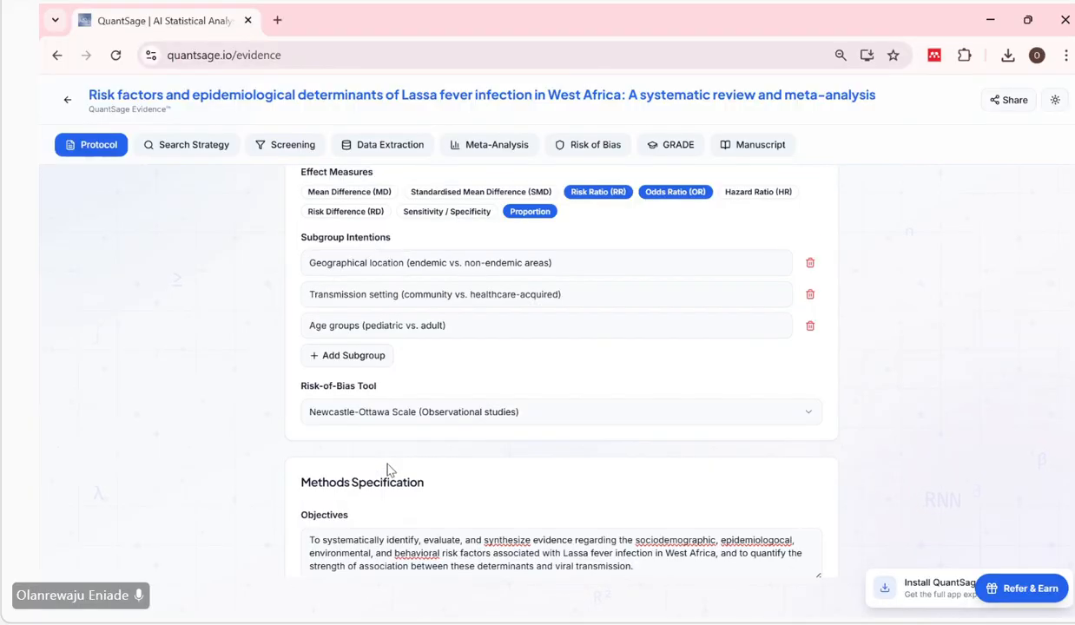
scroll(388, 464, down, 1)
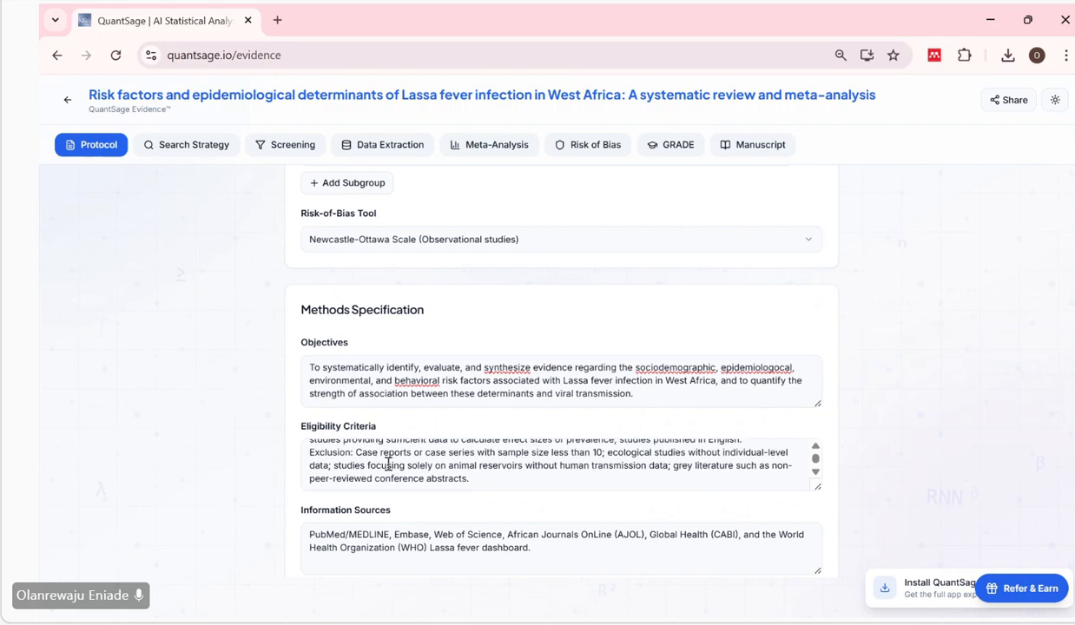
scroll(490, 417, down, 1)
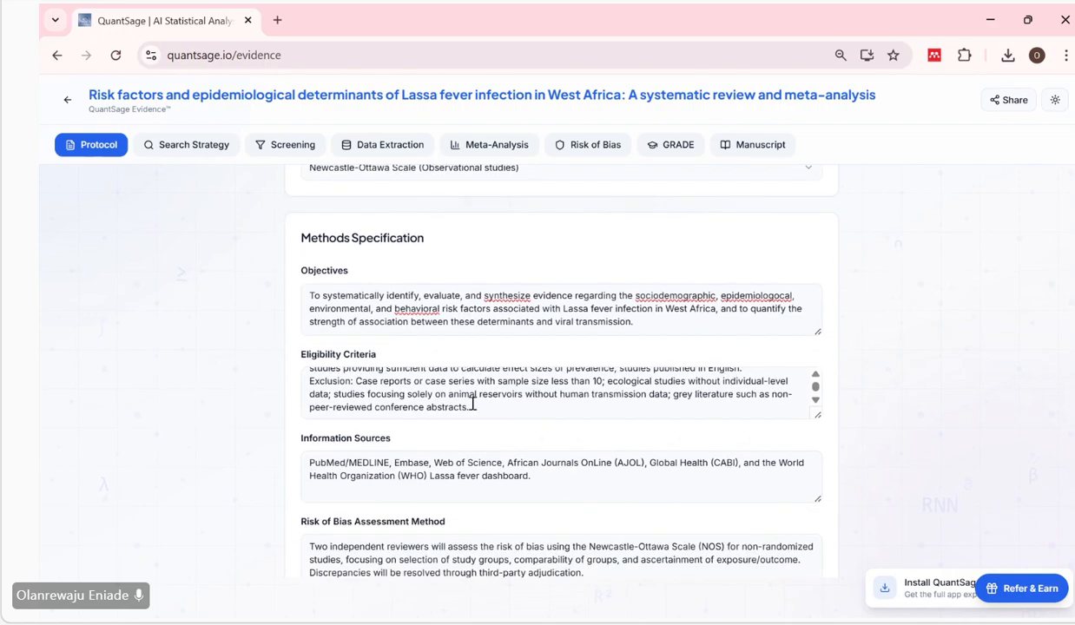
click(489, 405)
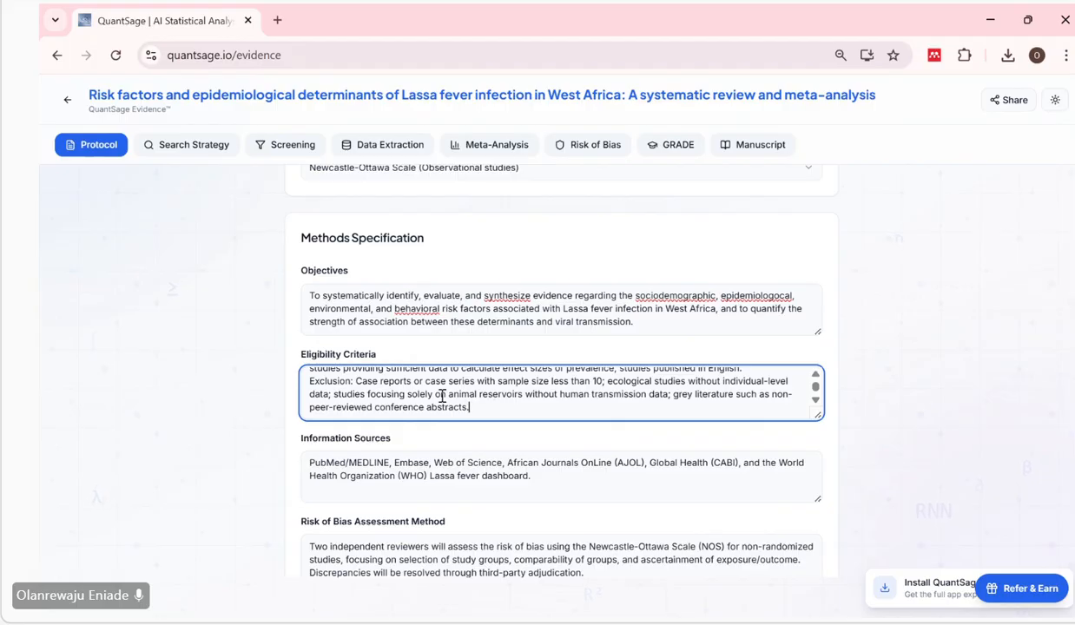
drag(355, 383, 368, 385)
click(487, 396)
Review the databases listed under Information Sources, from PubMed/MEDLINE to African Journals OnLine (AJOL) and the WHO Lassa fever dashboard.
scroll(560, 438, down, 1)
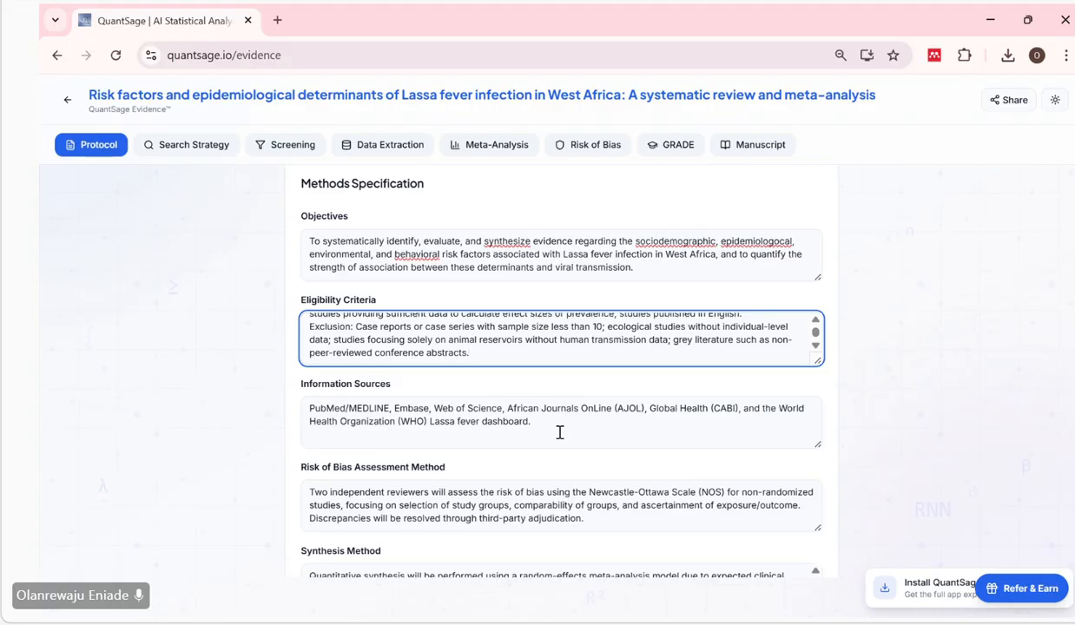
click(431, 389)
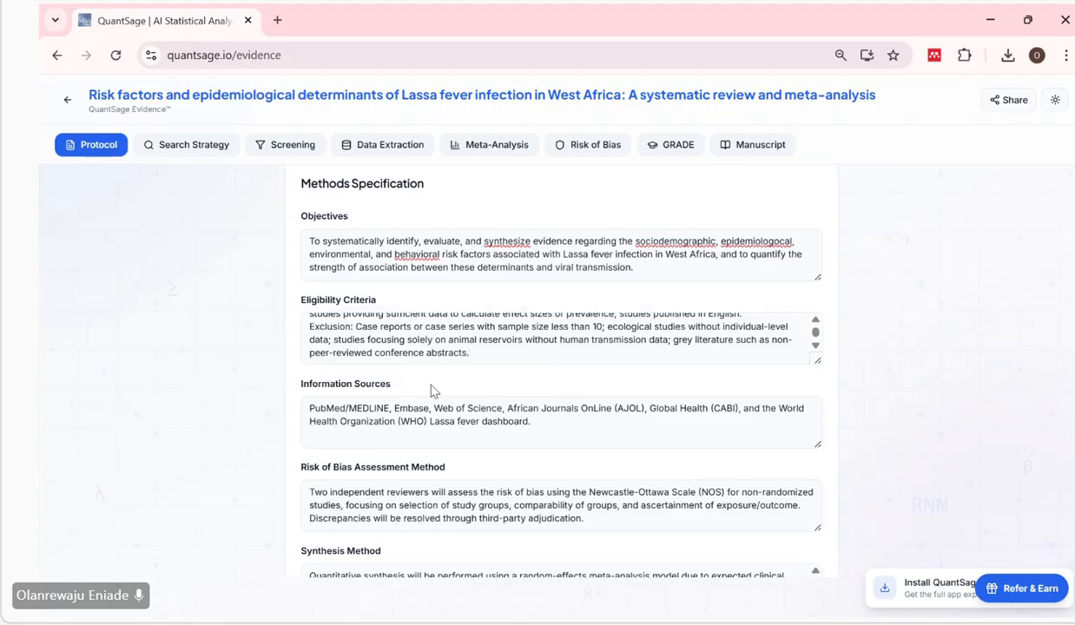
scroll(390, 389, down, 1)
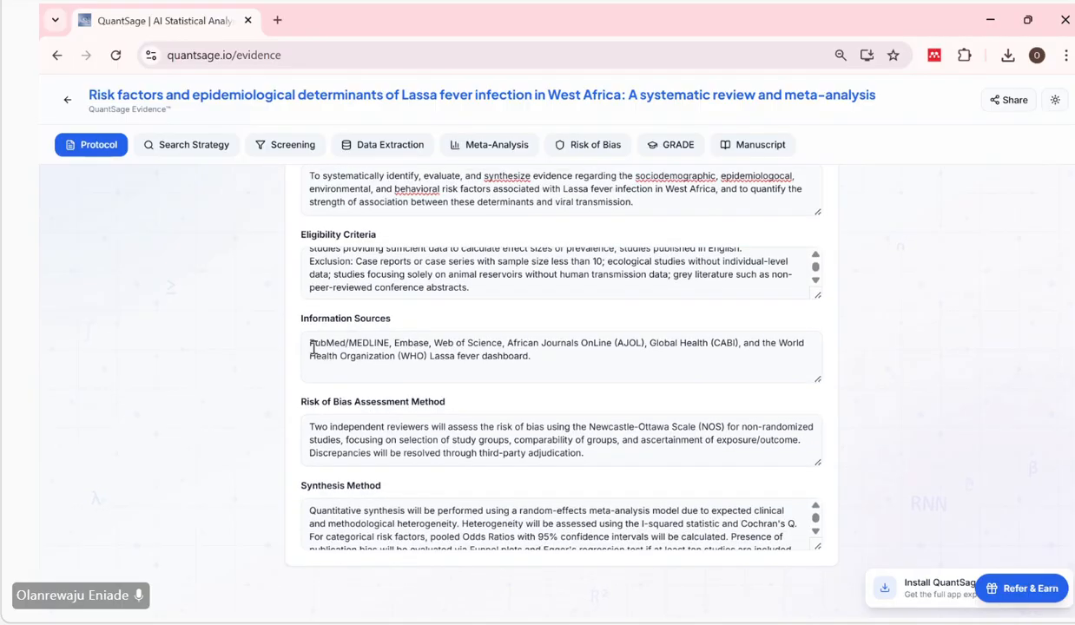
drag(311, 347, 387, 344)
click(384, 347)
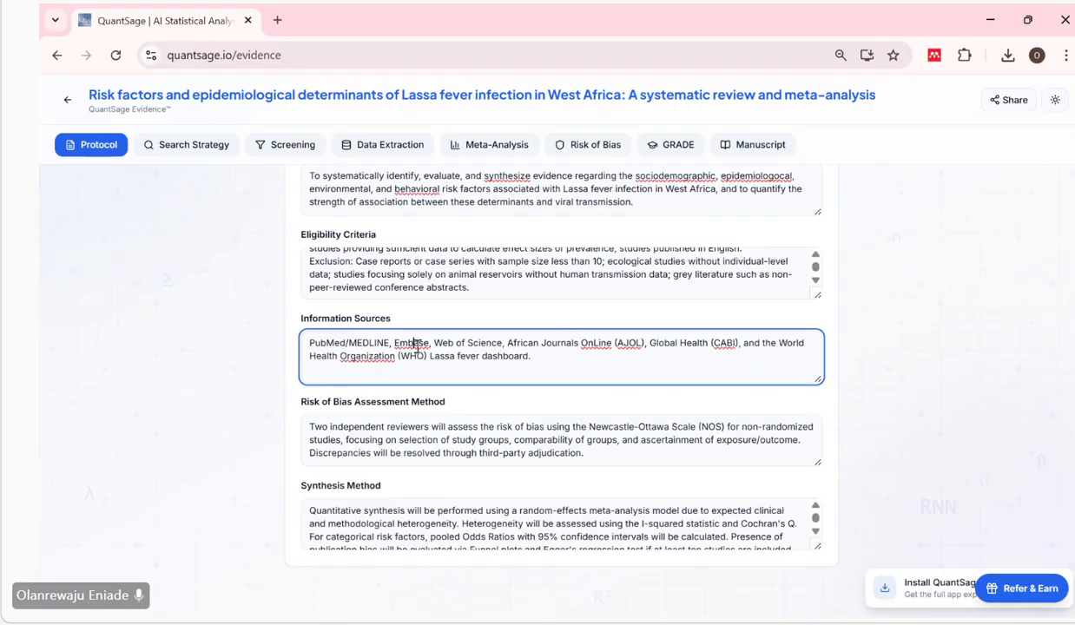
click(560, 343)
drag(644, 345, 513, 346)
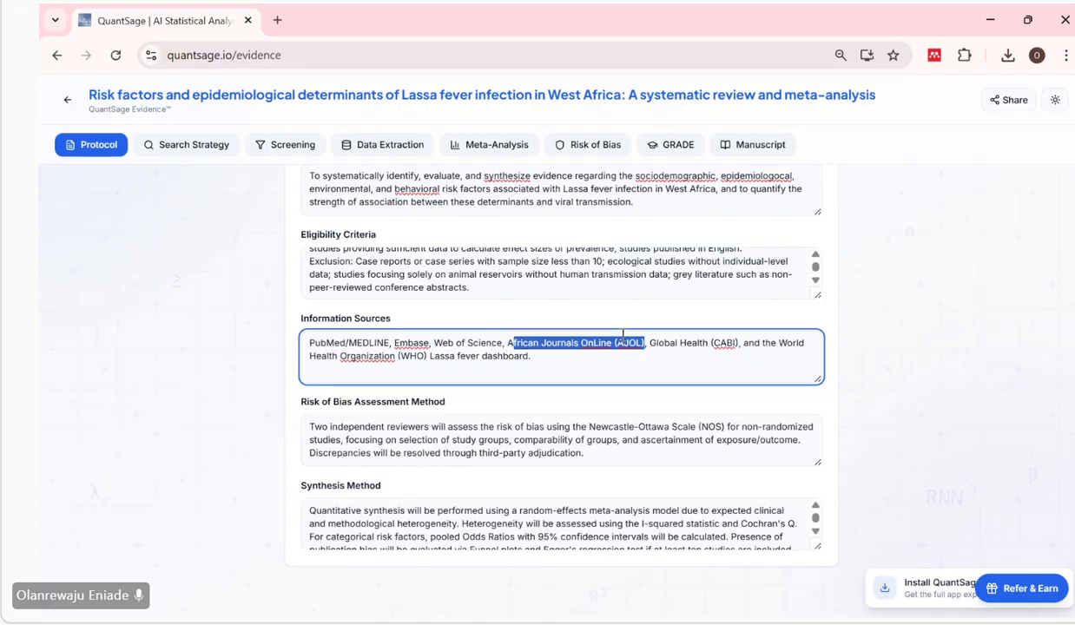
click(640, 355)
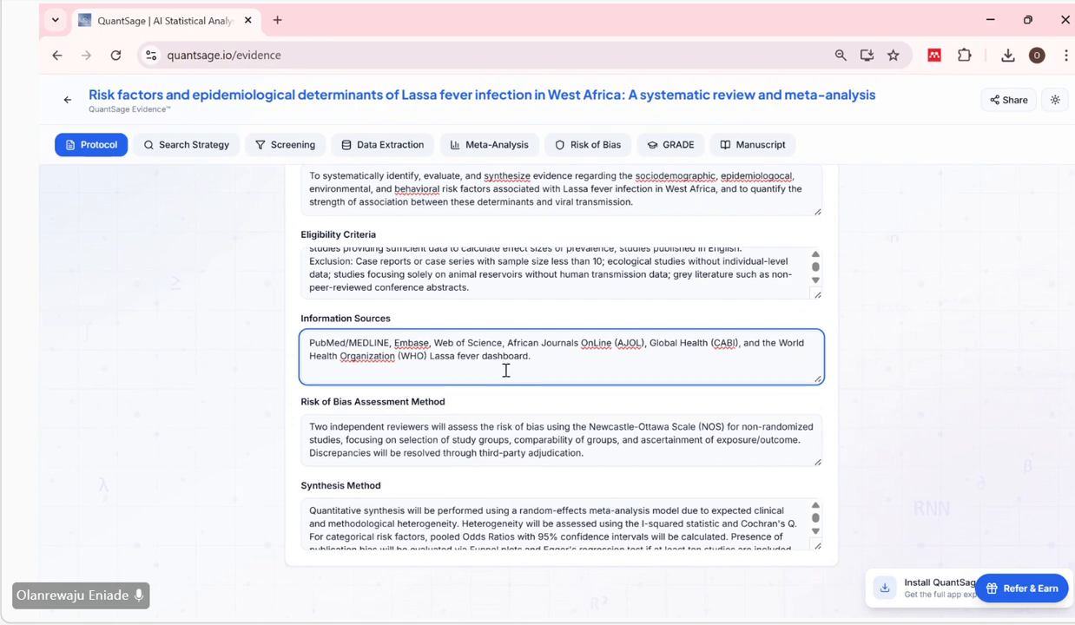
Examine the Risk of Bias Assessment Method entry for the use of the Newcastle-Ottawa Scale and the handling of reviewer discrepancies.
scroll(549, 395, down, 1)
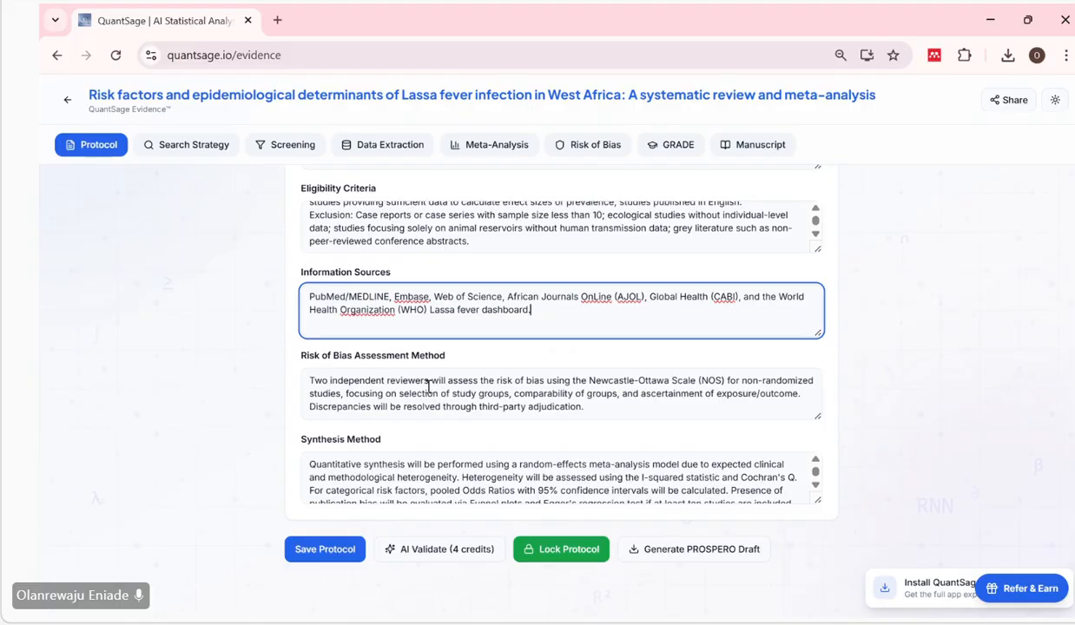
click(426, 464)
scroll(435, 468, down, 1)
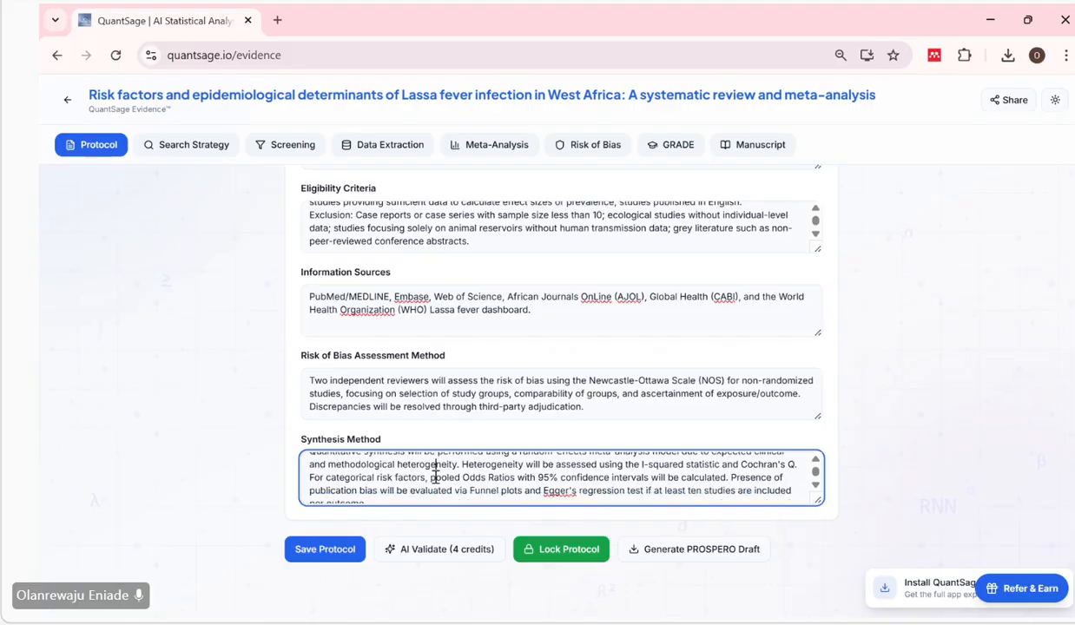
scroll(435, 473, down, 1)
scroll(435, 477, up, 2)
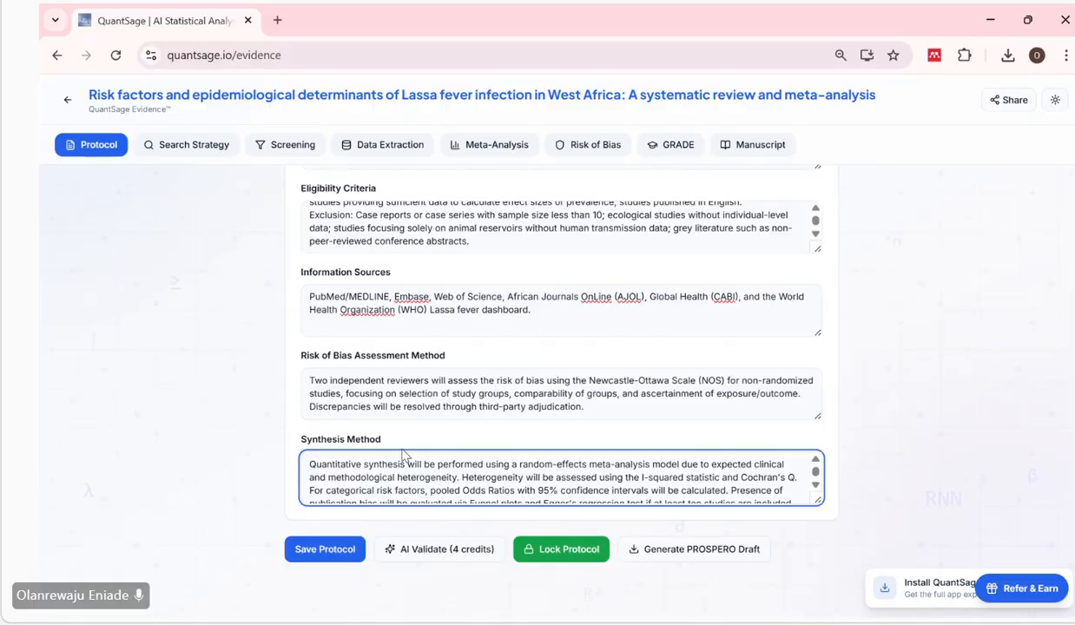
click(448, 408)
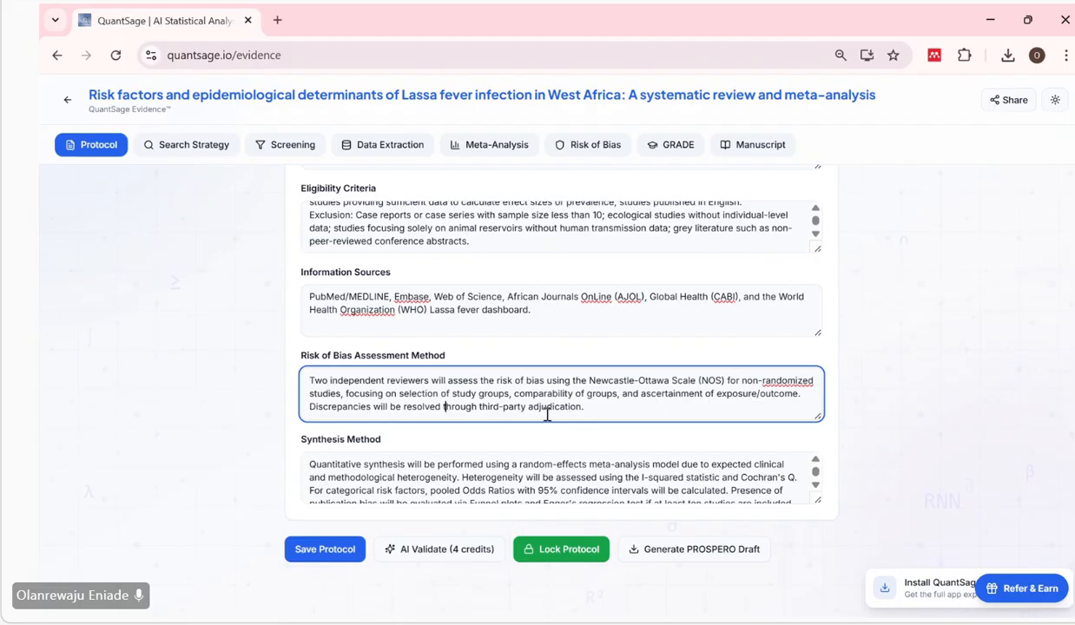
click(501, 406)
click(590, 412)
Read the Synthesis Method entry for the meta-analysis model, heterogeneity statistics, pooled Odds Ratios and publication bias tests.
scroll(413, 455, down, 2)
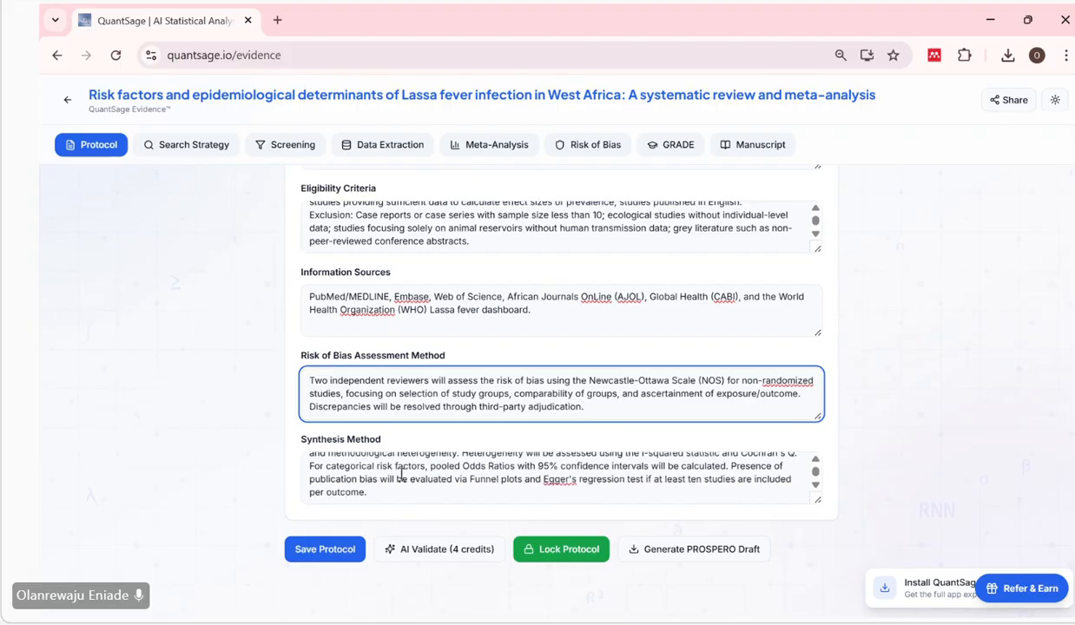
scroll(399, 478, up, 2)
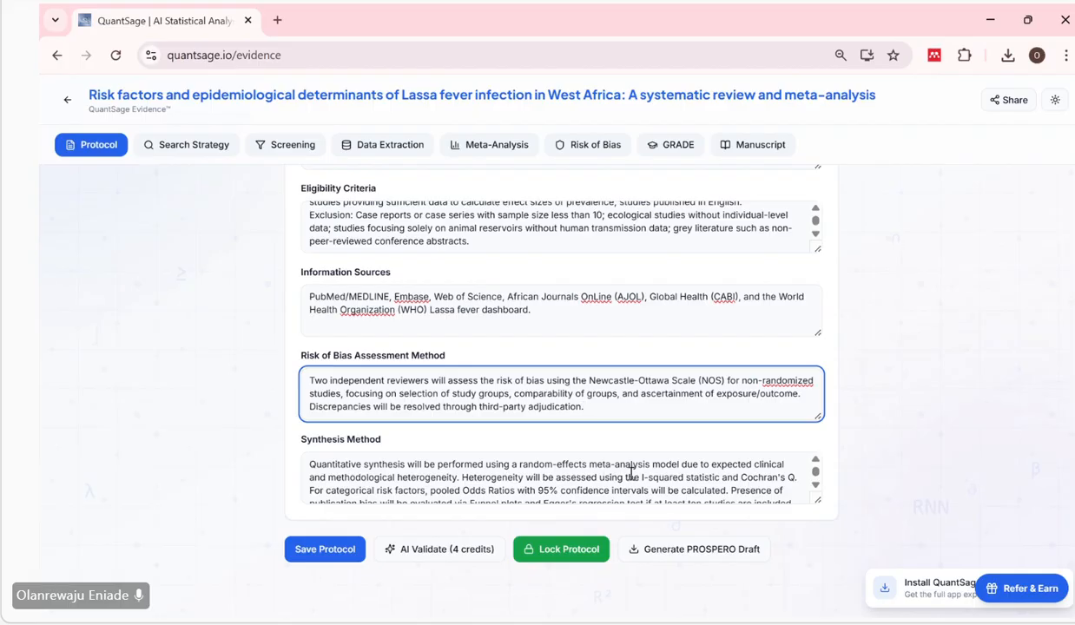
scroll(713, 465, down, 1)
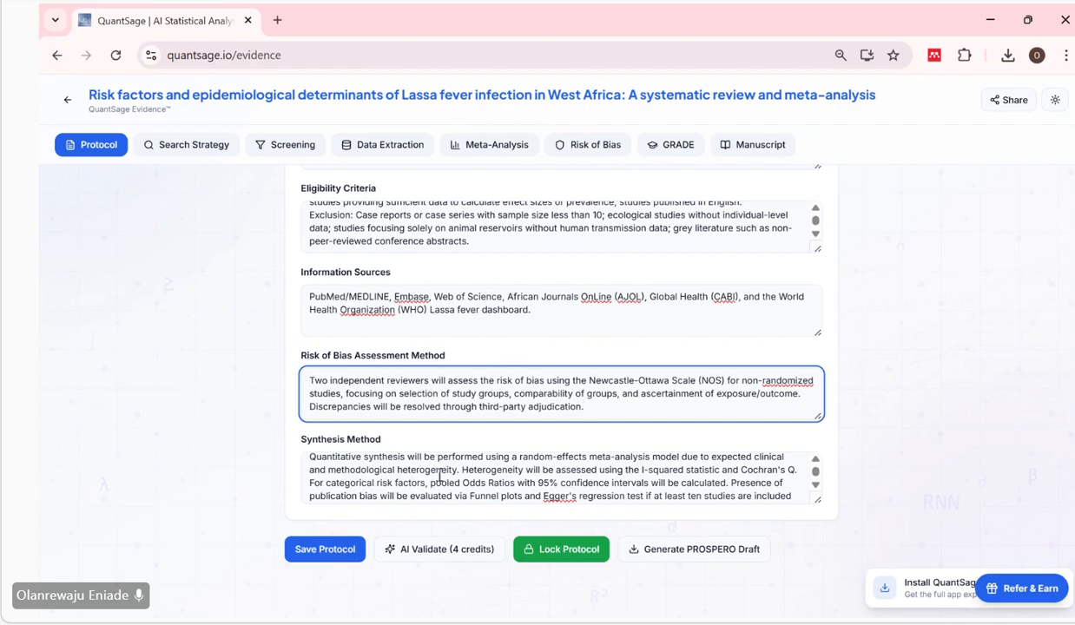
scroll(399, 478, down, 1)
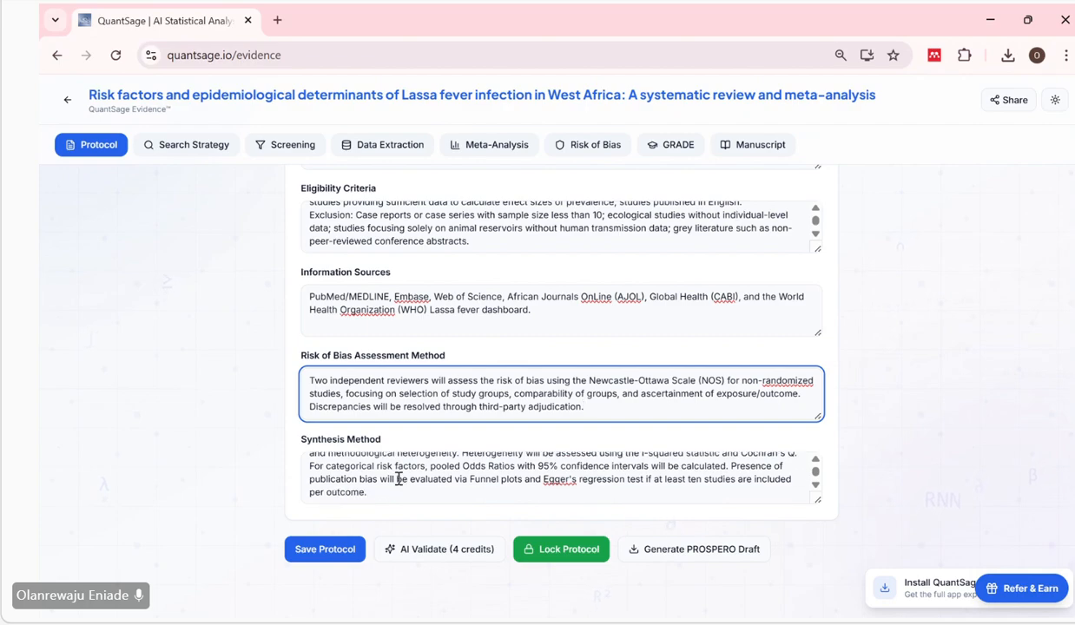
click(355, 468)
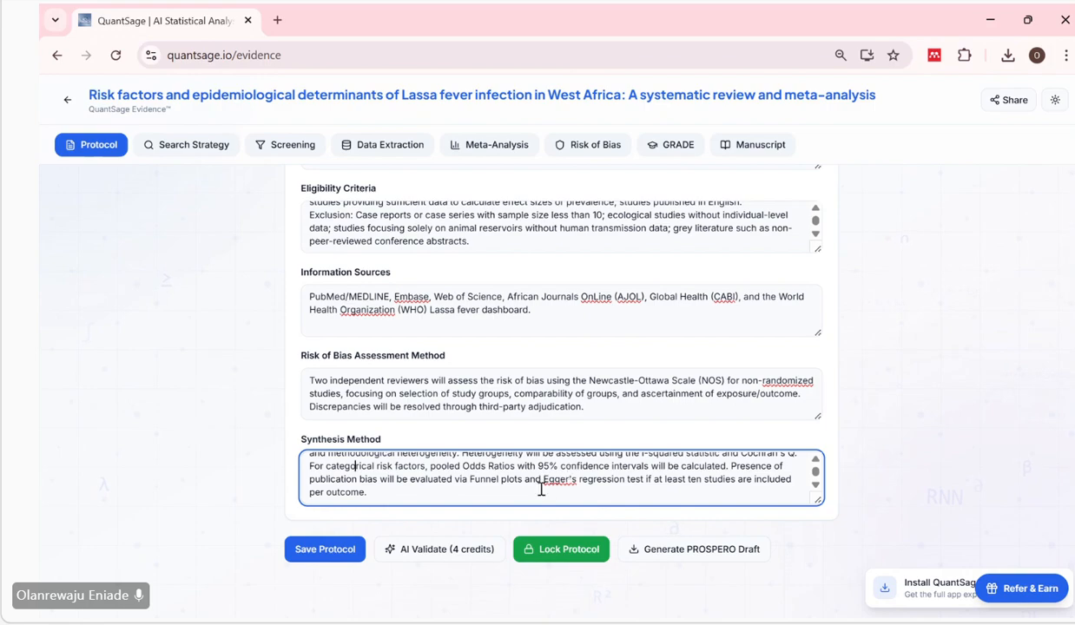
Save the completed review protocol and lock it against further edits.
scroll(670, 408, up, 1)
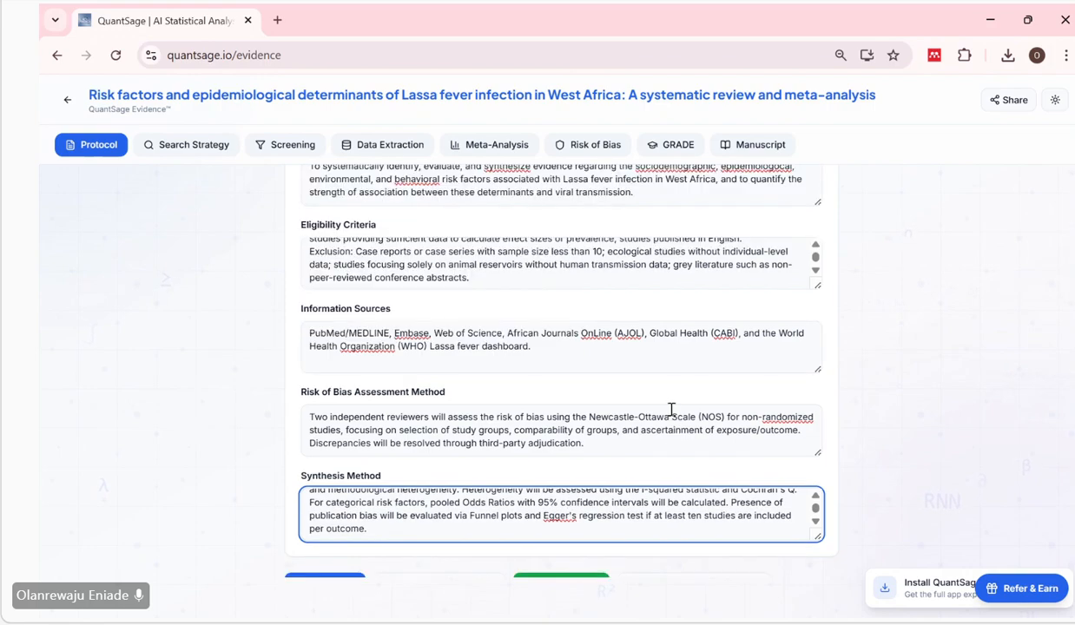
scroll(671, 409, down, 1)
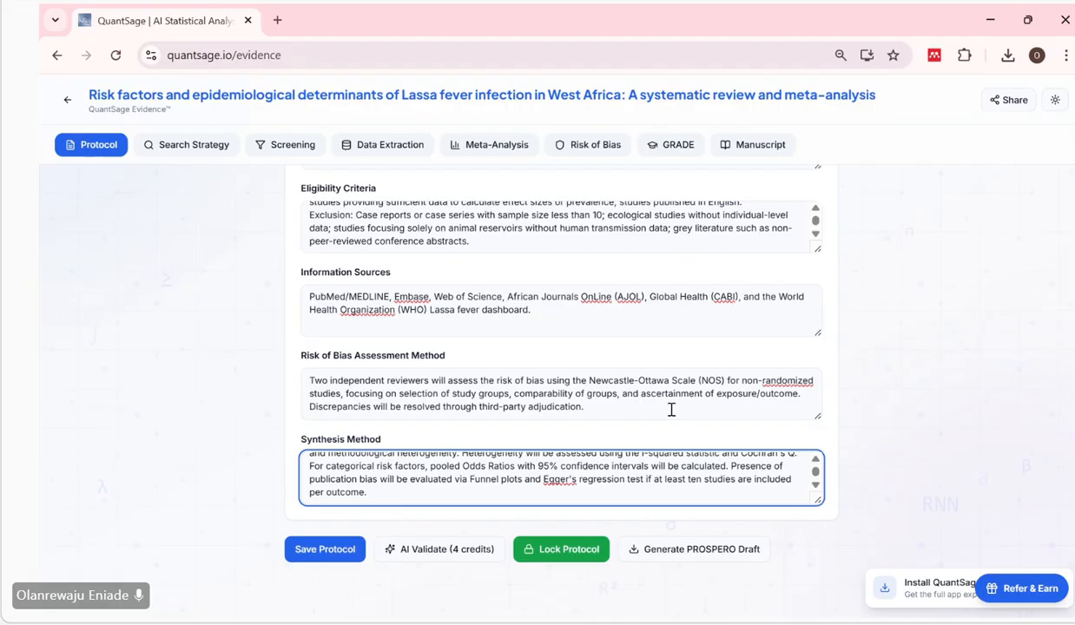
click(327, 549)
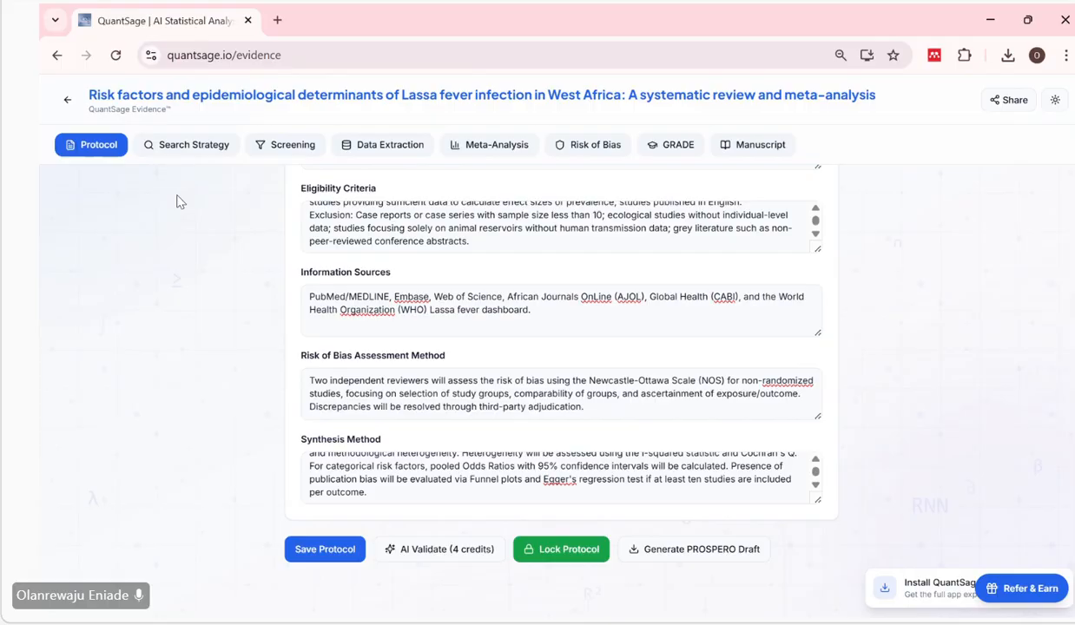
click(549, 558)
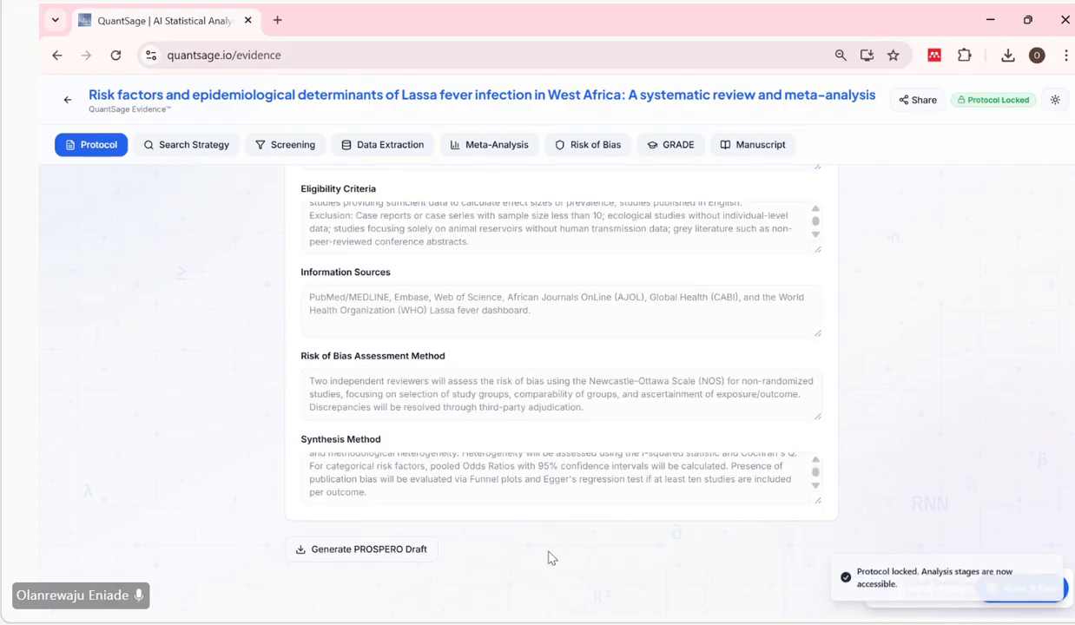
Look over the locked protocol, from the methods specification and PICO Framework to the review title and lock status.
scroll(594, 454, up, 1)
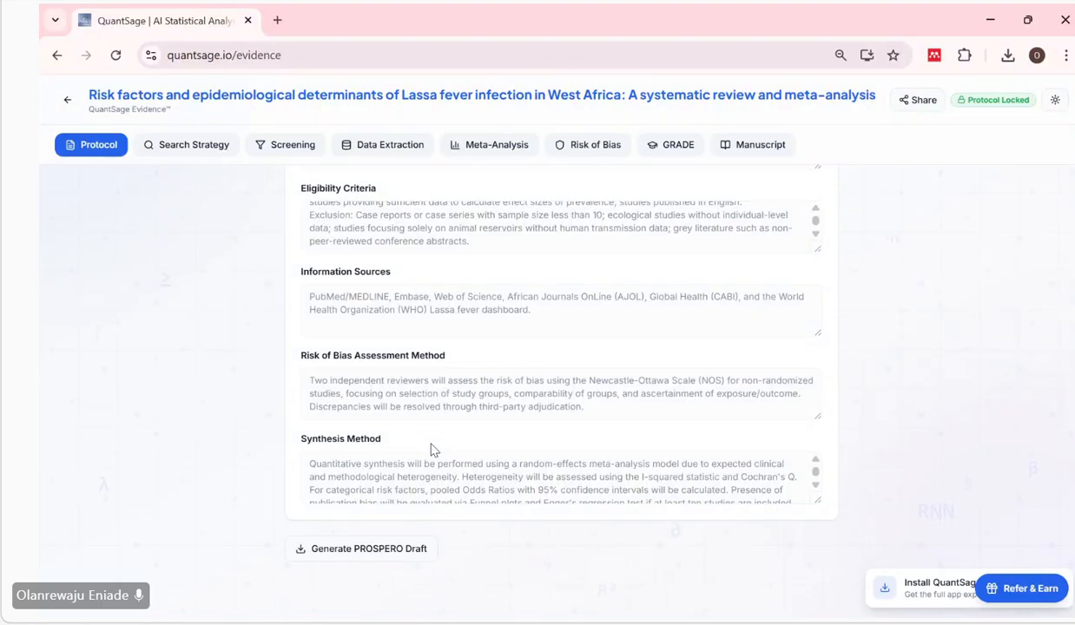
scroll(430, 448, up, 1)
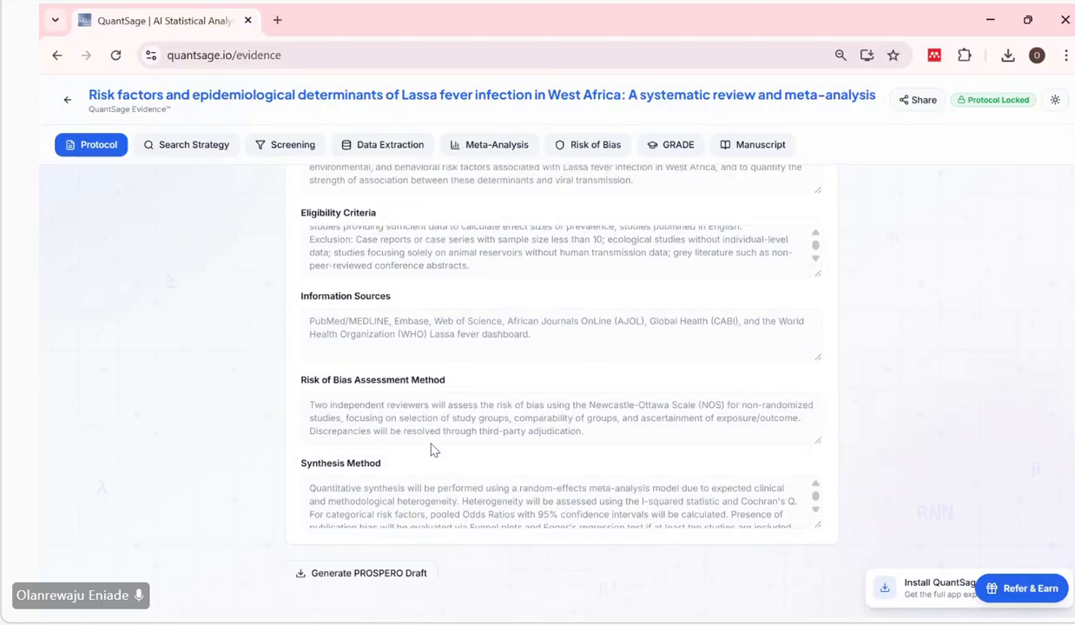
scroll(431, 449, up, 3)
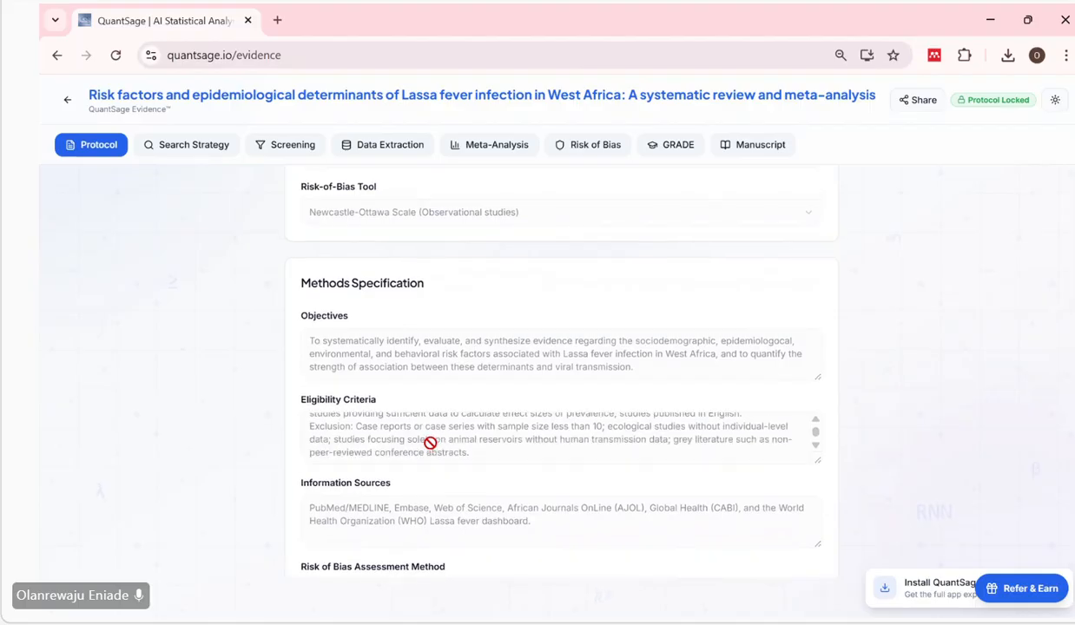
scroll(431, 443, down, 3)
scroll(399, 260, down, 1)
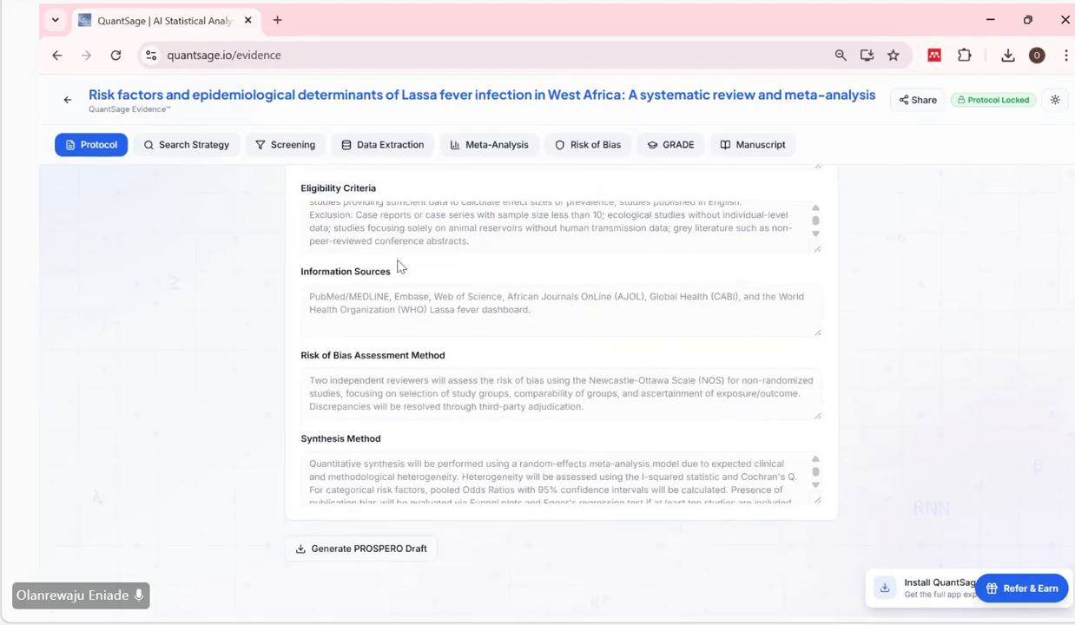
scroll(400, 266, up, 4)
scroll(399, 262, up, 5)
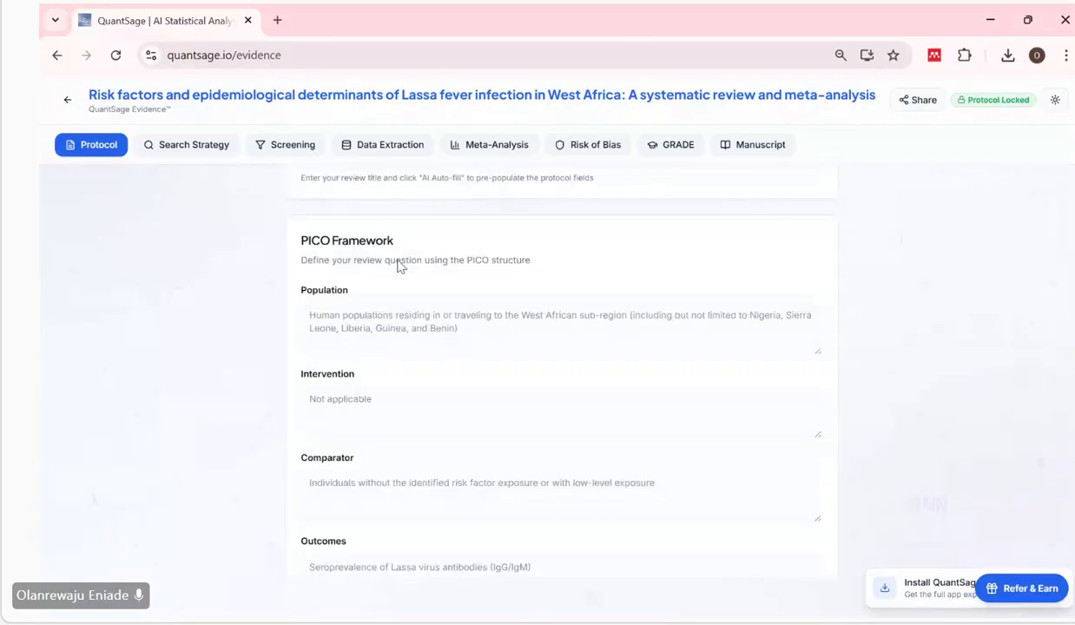
scroll(398, 265, up, 1)
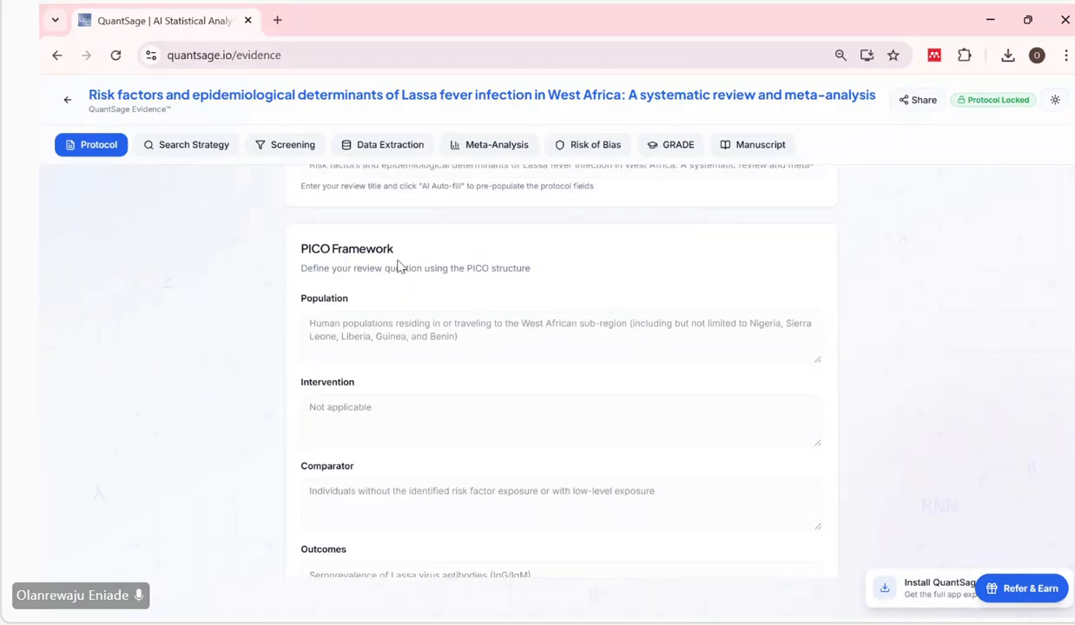
scroll(397, 266, up, 1)
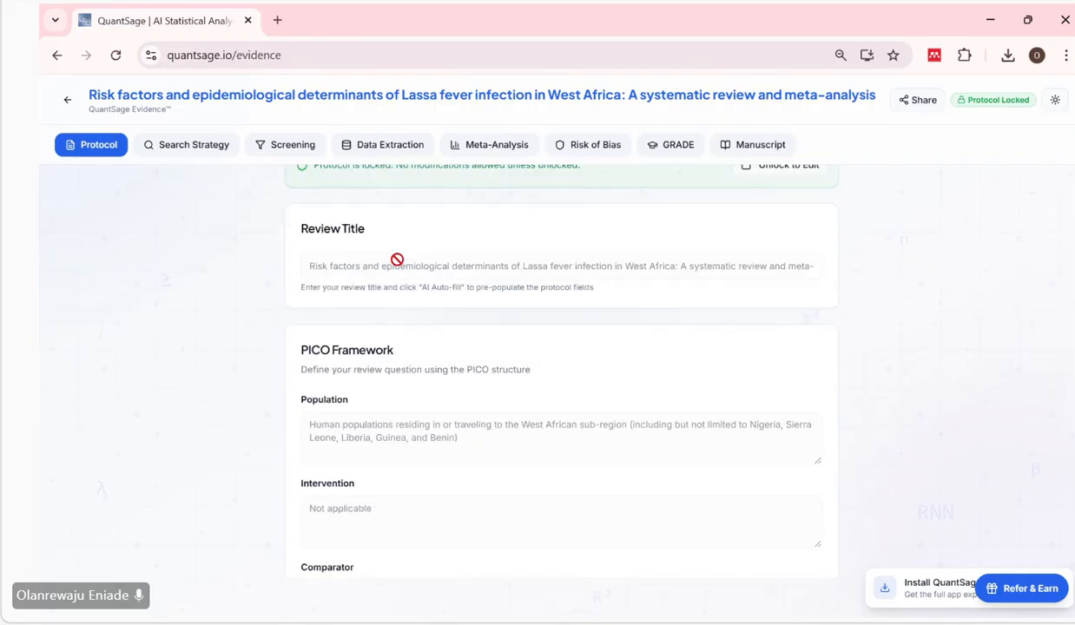
scroll(398, 260, up, 1)
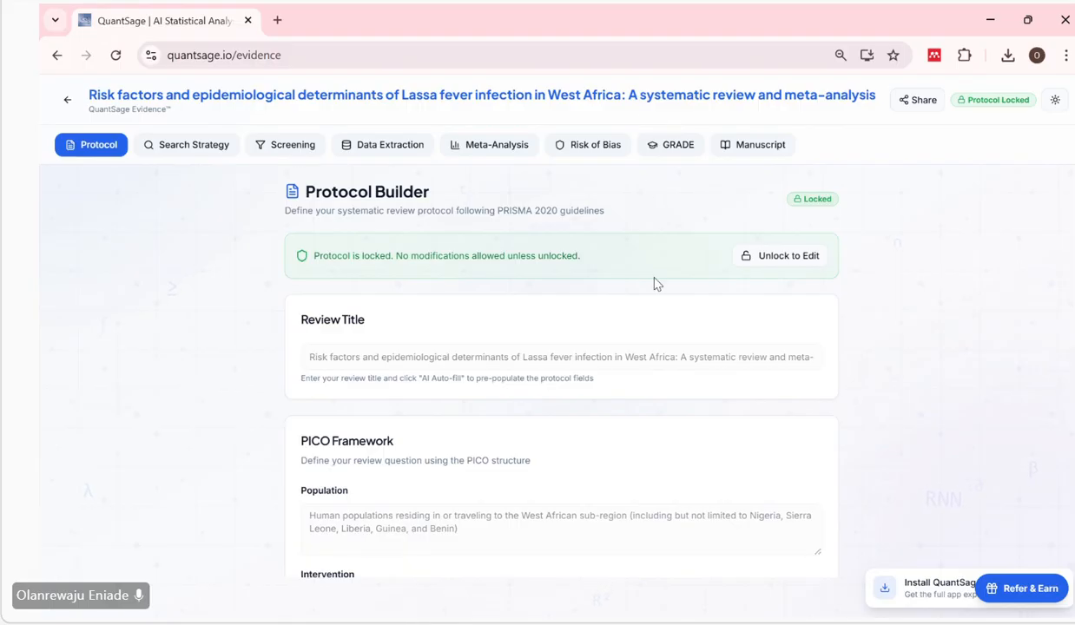
scroll(657, 284, down, 5)
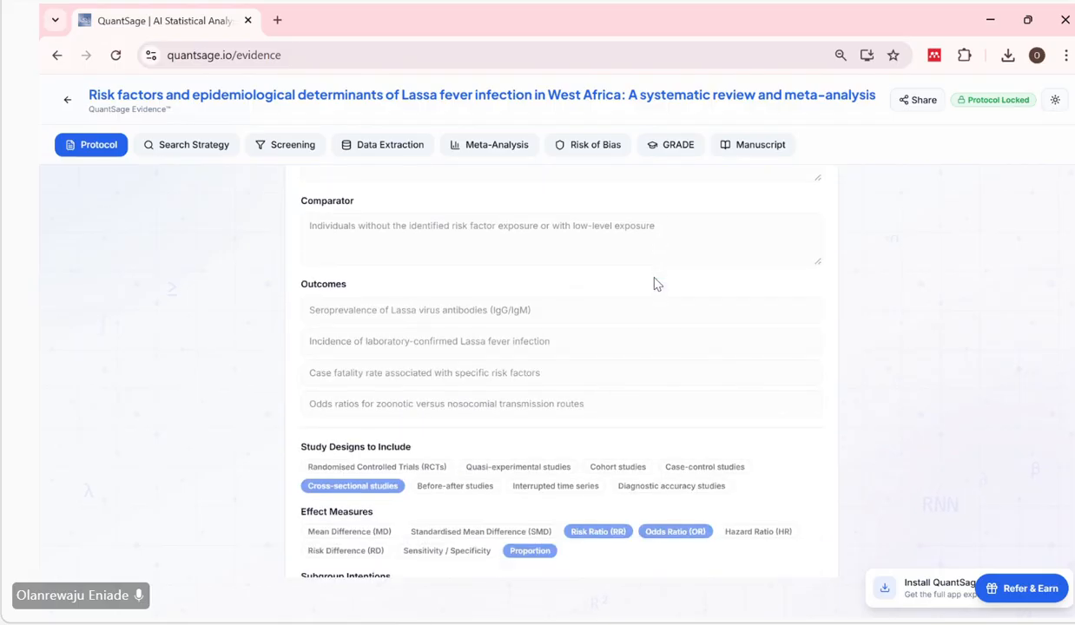
scroll(656, 284, down, 4)
scroll(655, 283, up, 10)
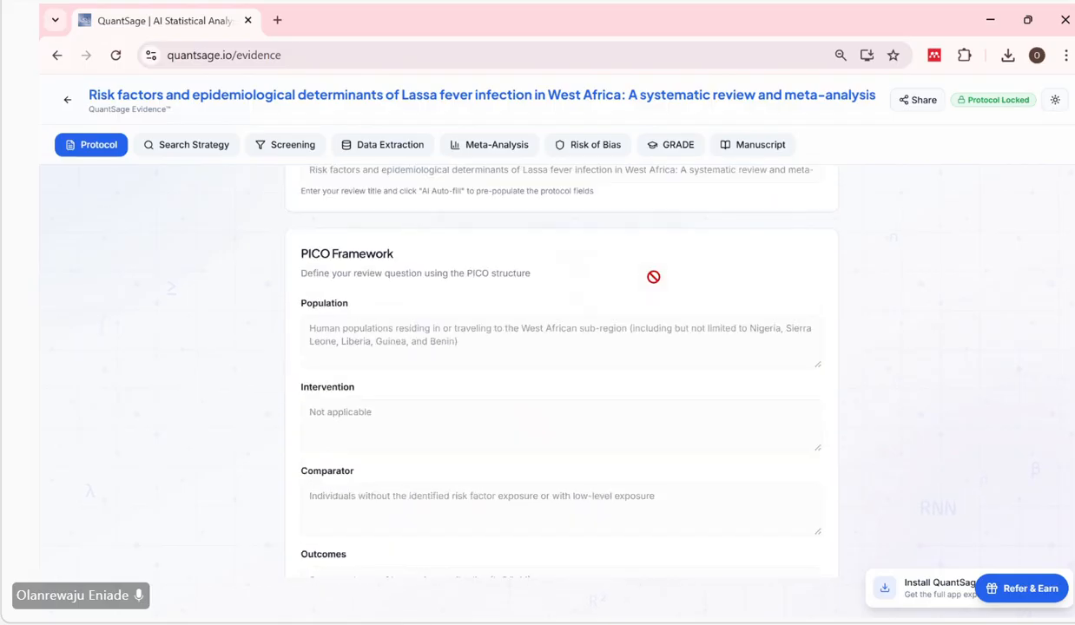
View the Search Strategy stage and return to the PICO Framework of the locked protocol to compare them.
click(192, 149)
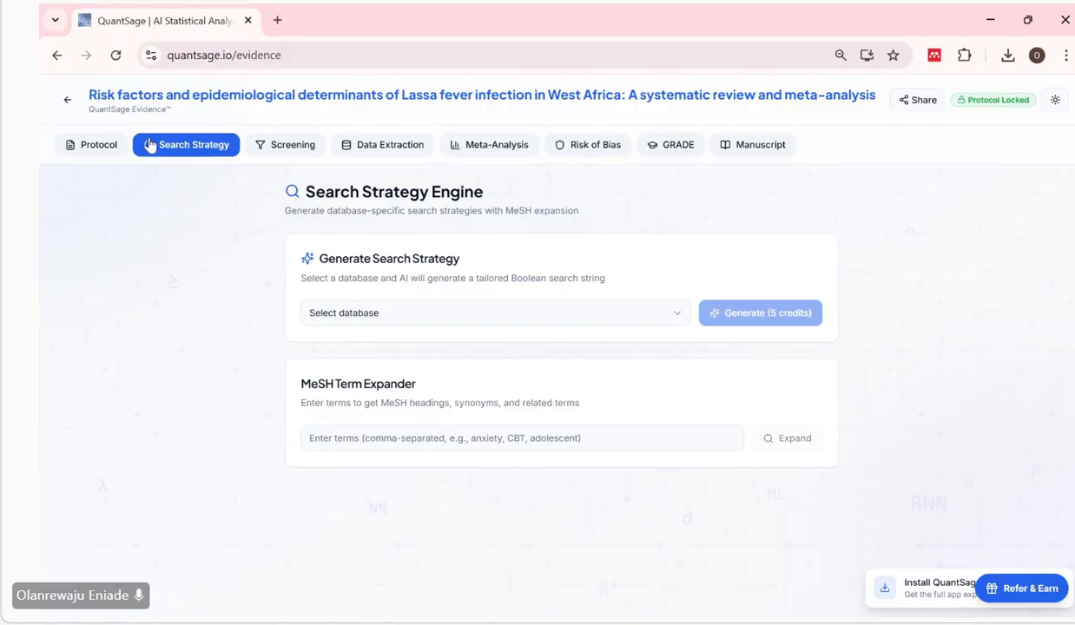
click(91, 148)
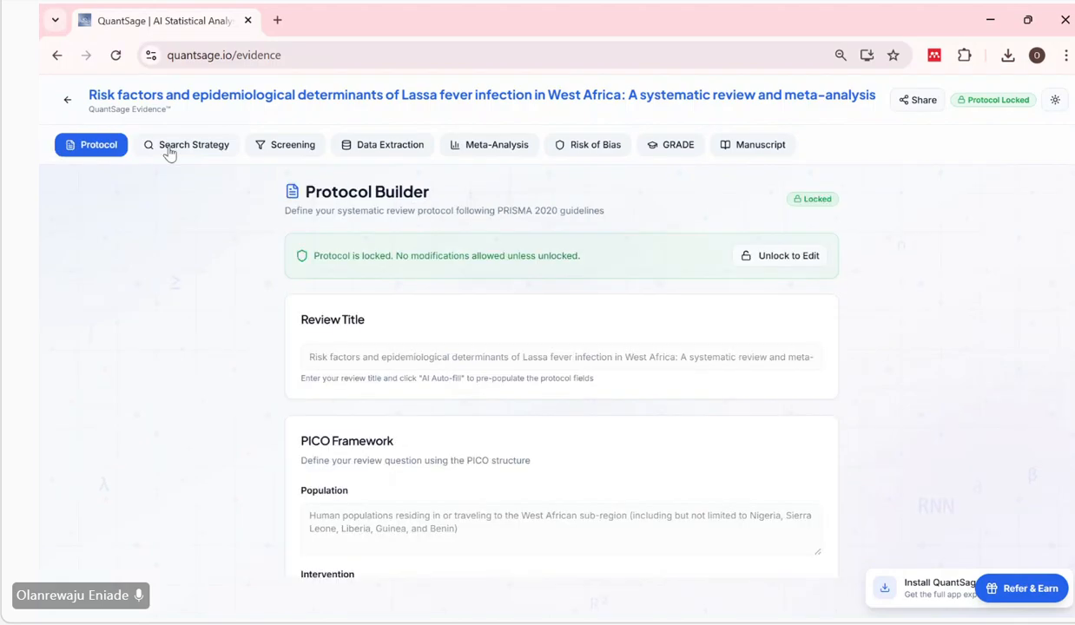
click(182, 145)
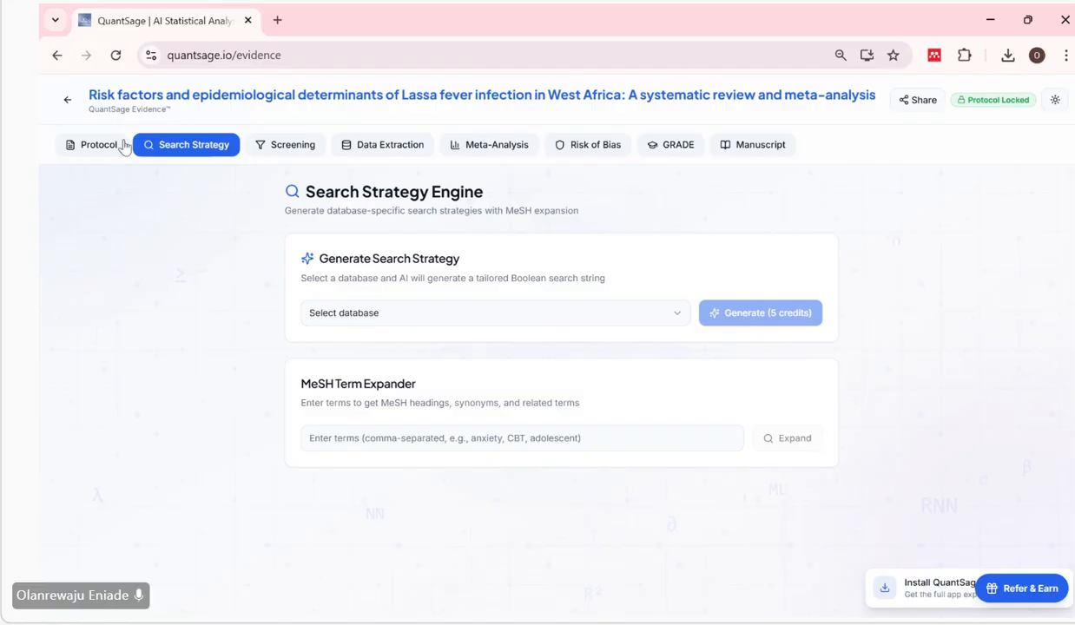
click(98, 145)
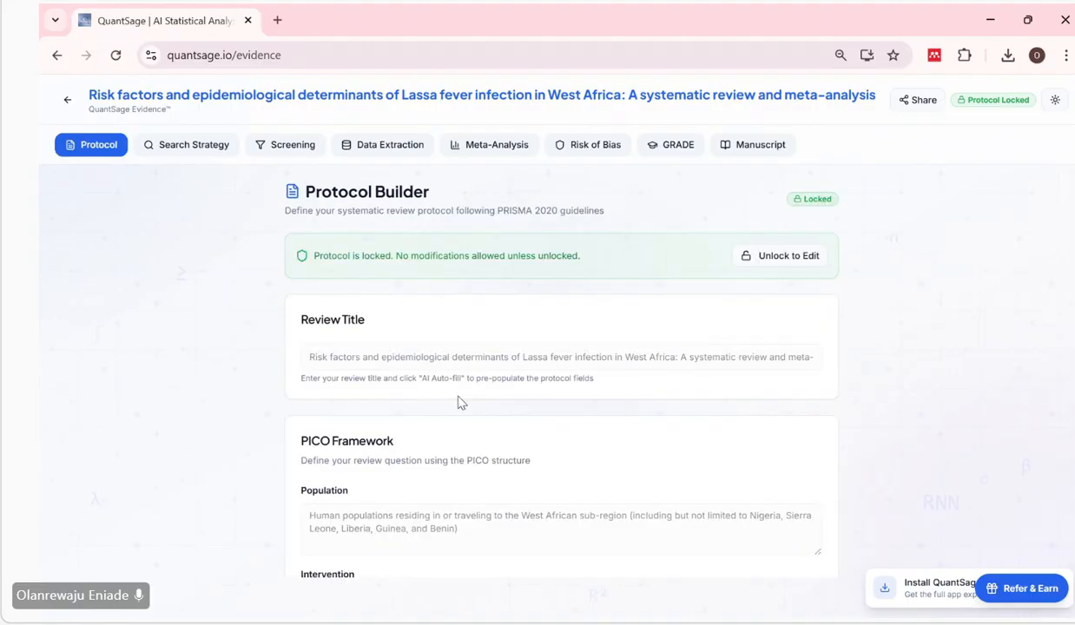
scroll(456, 401, down, 3)
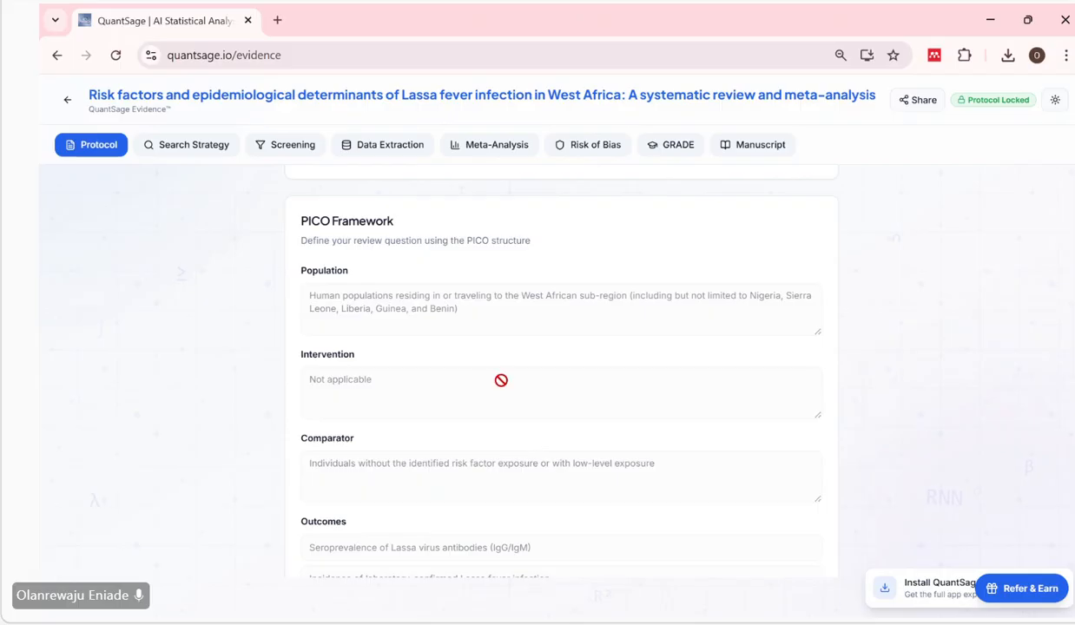
scroll(501, 379, up, 1)
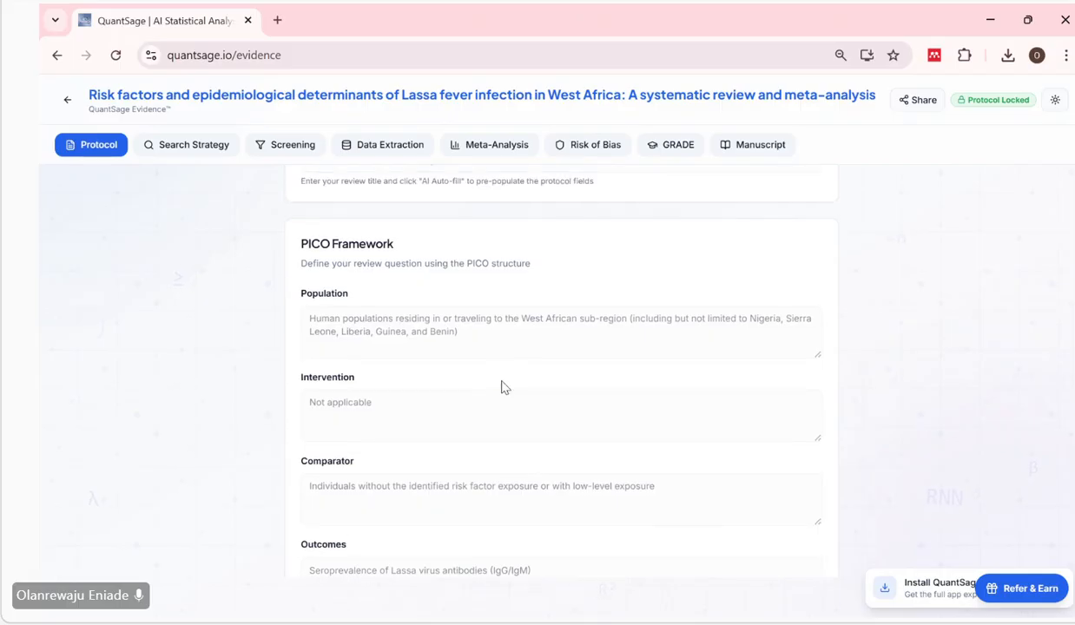
Review the locked protocol from the PICO Framework through the methods specification, including the eligibility criteria and listed information sources.
scroll(501, 379, down, 5)
scroll(501, 387, down, 6)
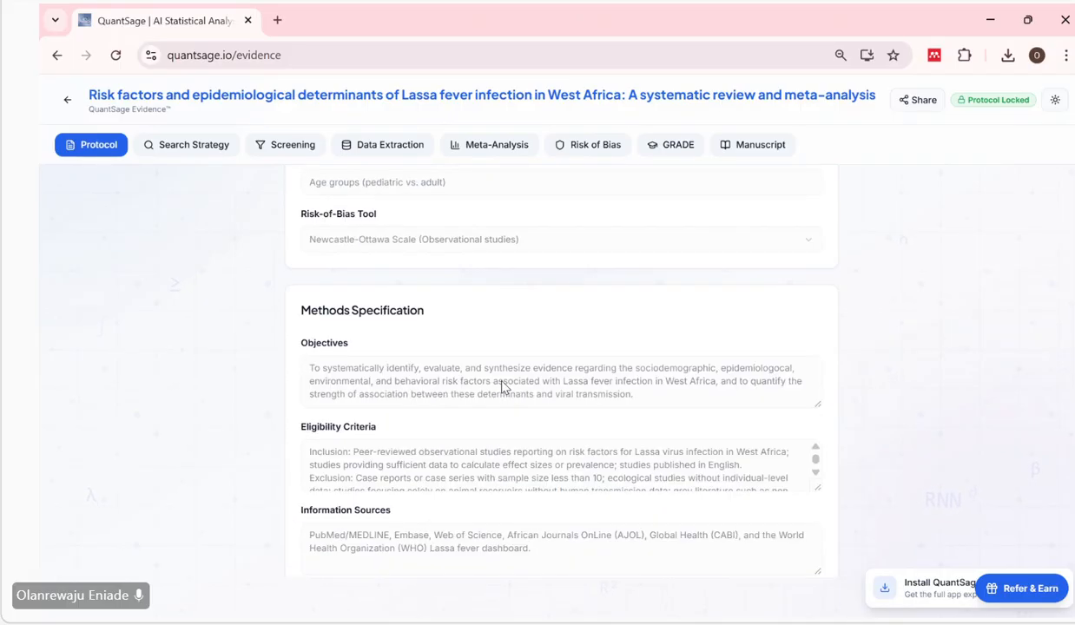
scroll(501, 380, up, 3)
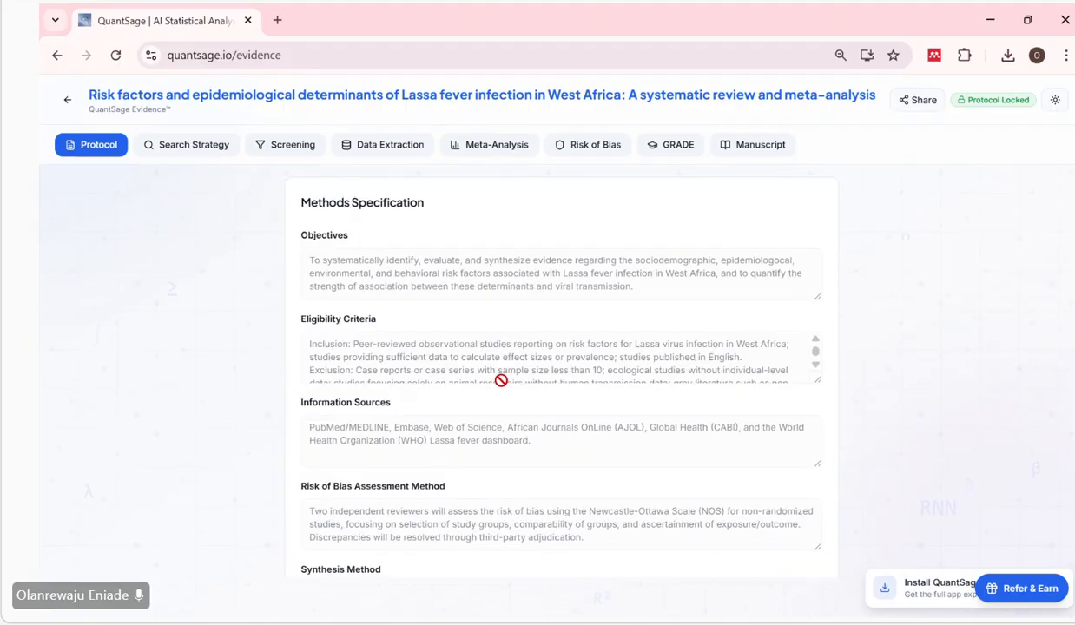
scroll(501, 380, up, 3)
scroll(501, 380, up, 4)
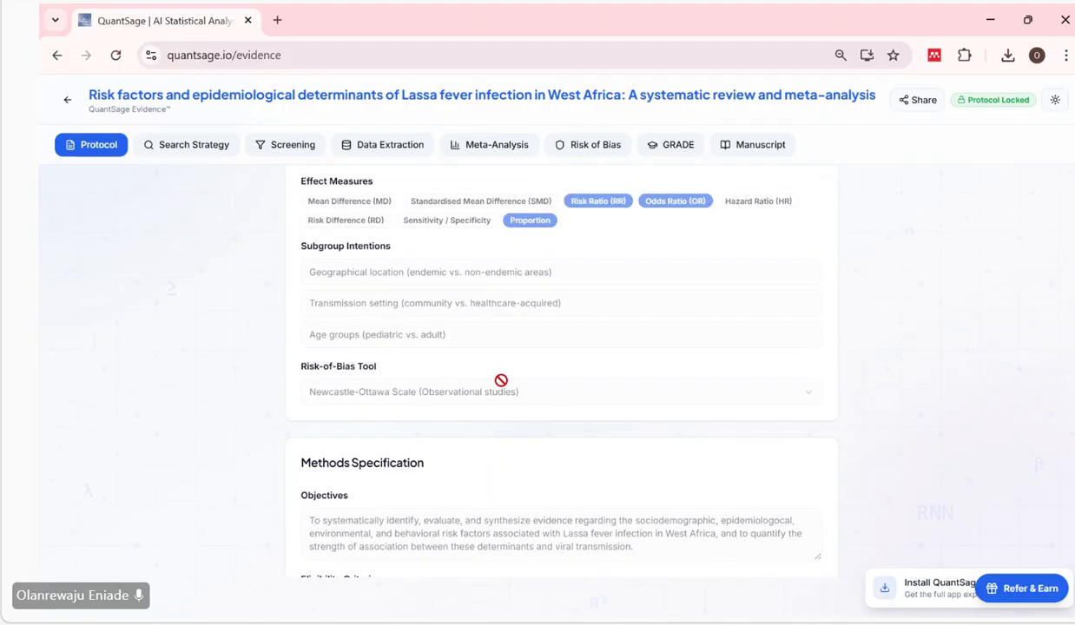
scroll(501, 380, up, 5)
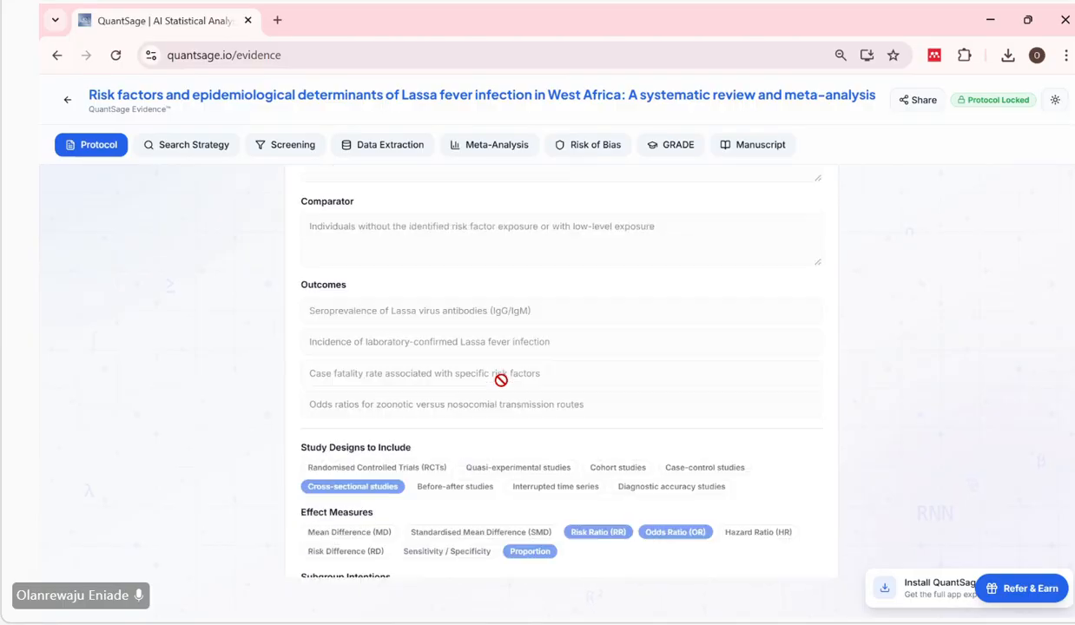
scroll(501, 386, up, 2)
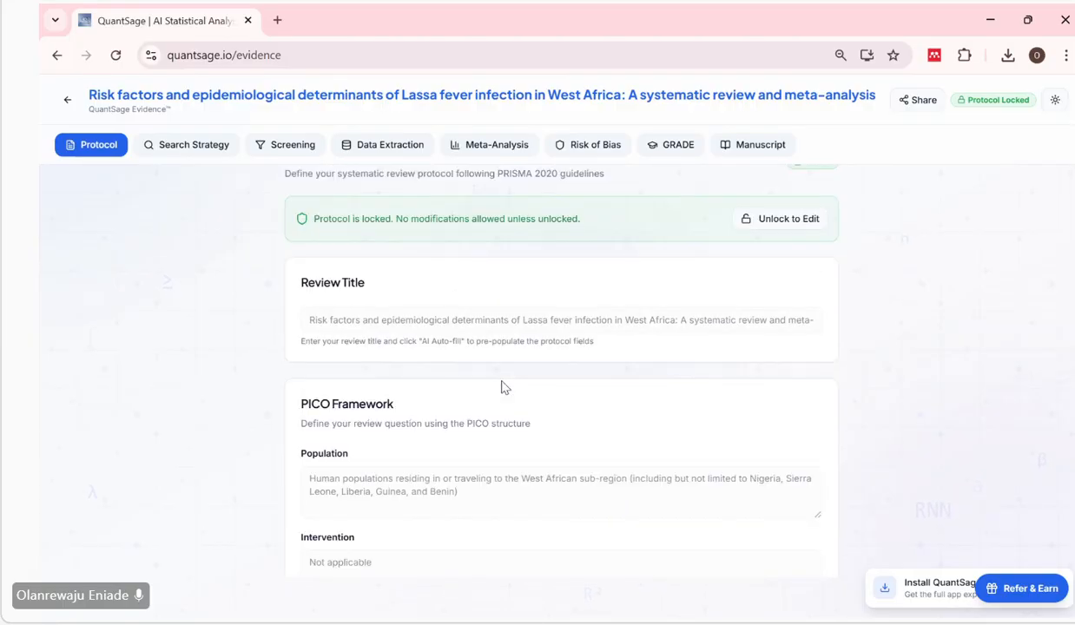
scroll(503, 382, down, 4)
scroll(503, 381, down, 8)
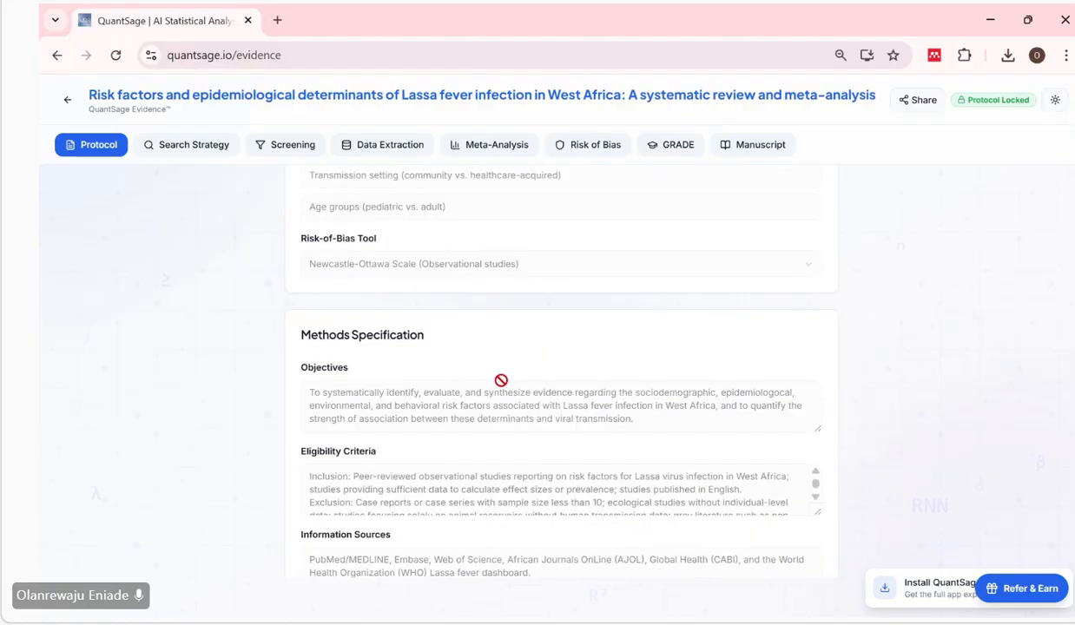
scroll(501, 381, down, 1)
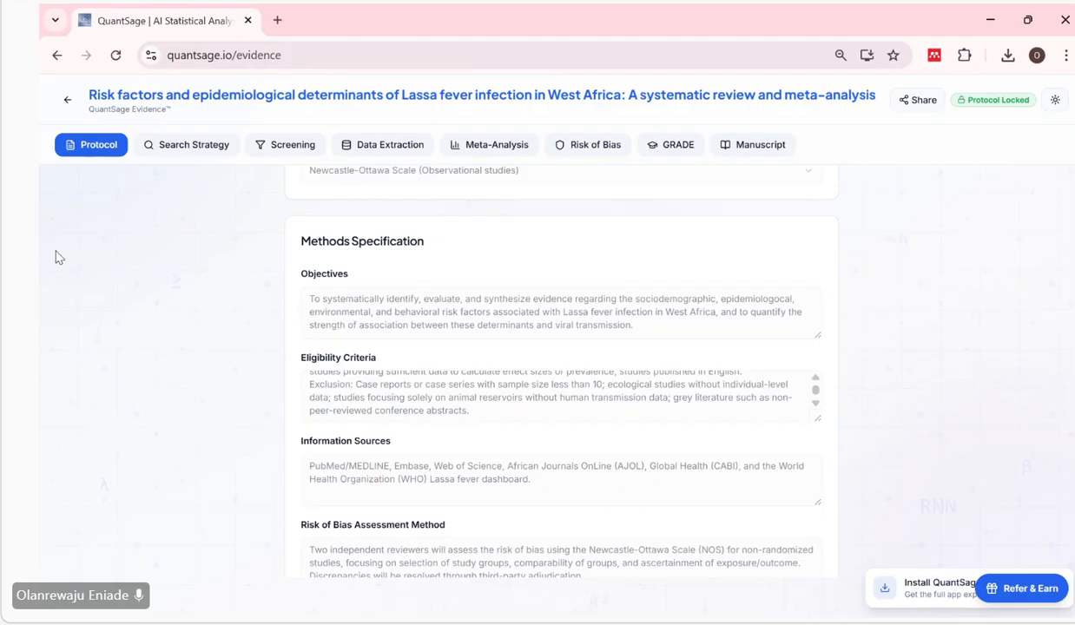
Generate an AI search strategy for the PubMed / MEDLINE database in the Search Strategy stage.
click(170, 153)
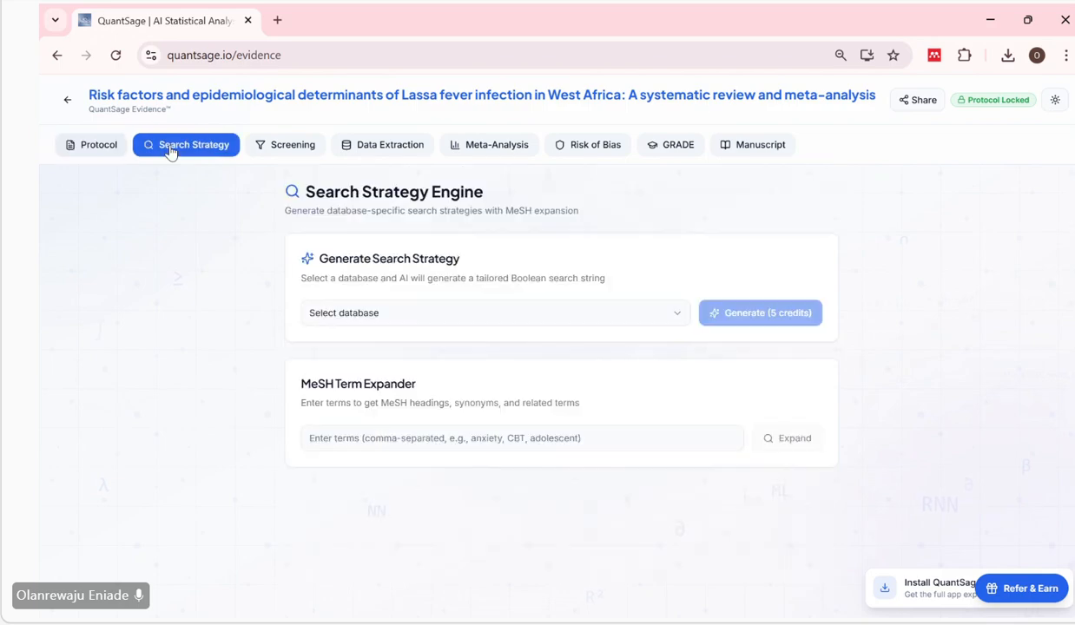
click(406, 323)
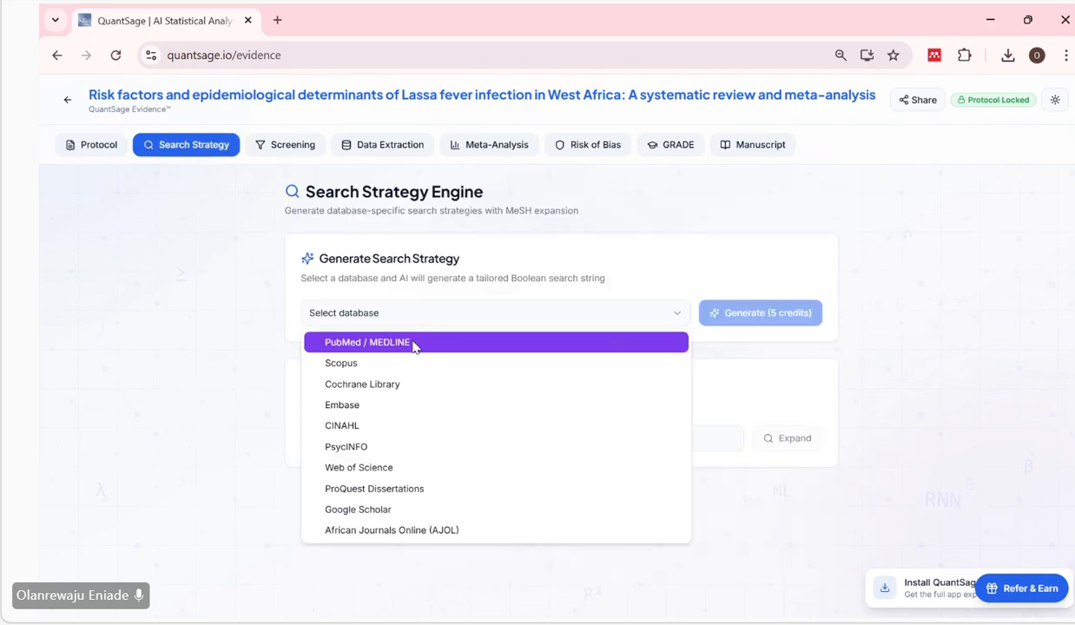
click(413, 345)
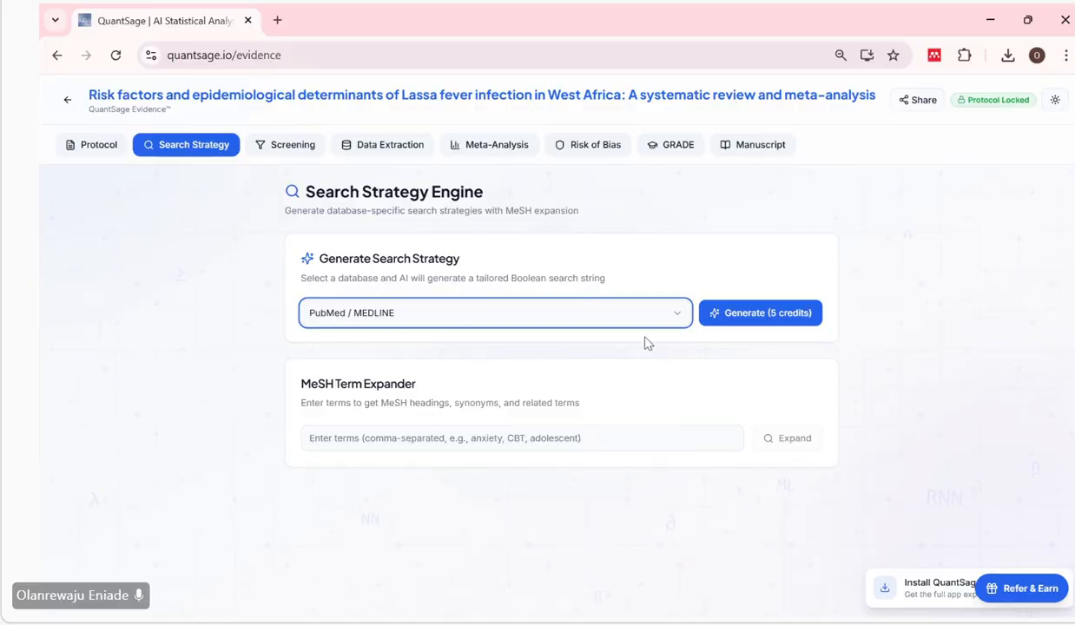
click(735, 322)
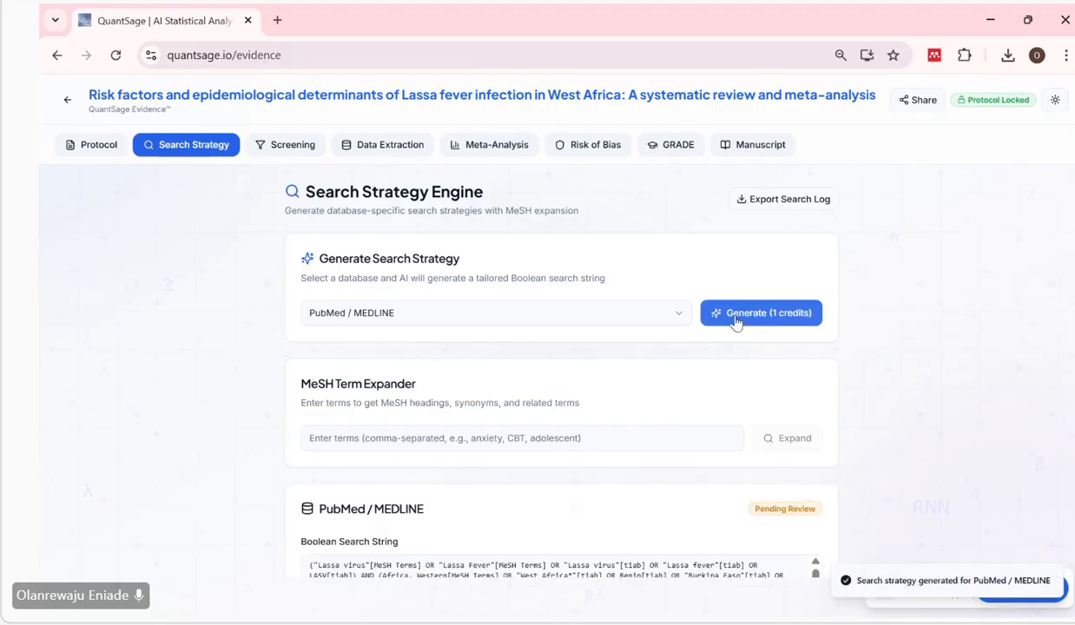
Read through the PubMed / MEDLINE Boolean search string and its MeSH terms, and approve the strategy.
scroll(735, 323, down, 3)
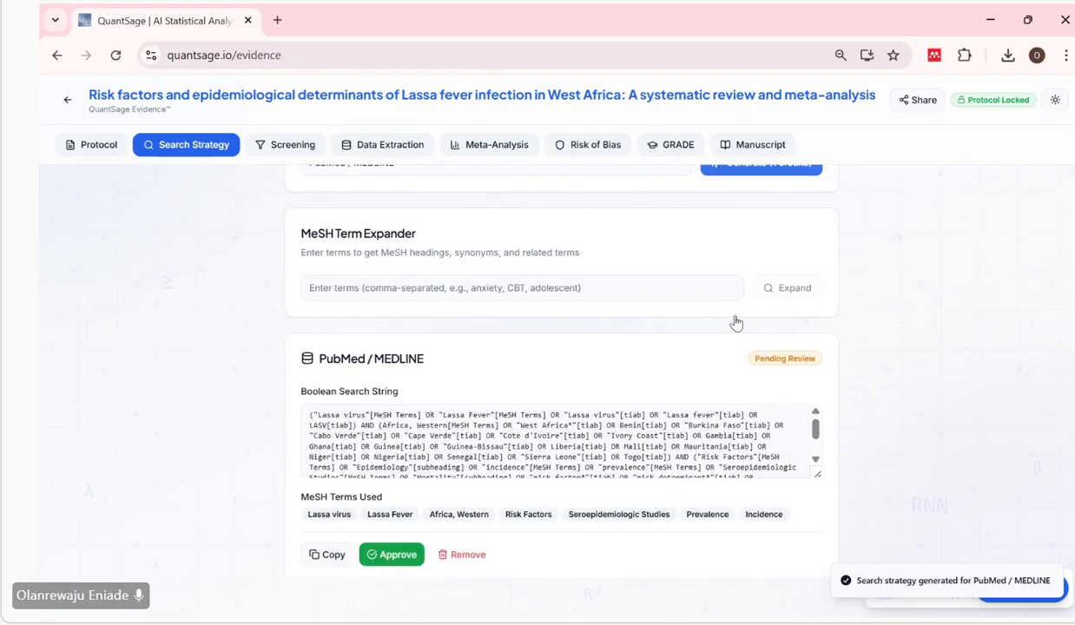
scroll(686, 332, down, 2)
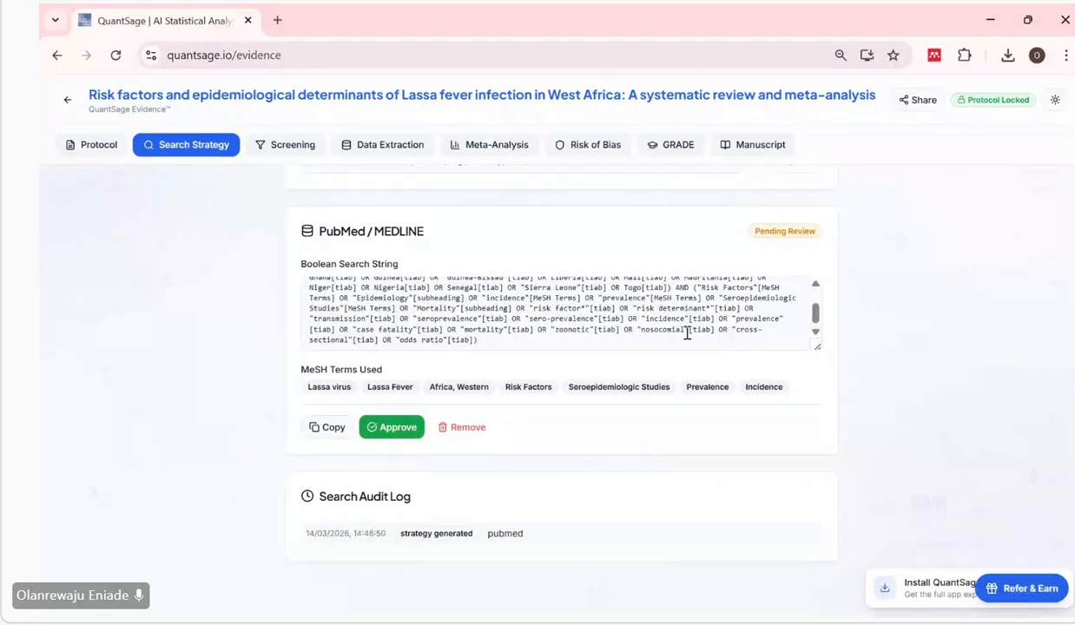
scroll(687, 332, up, 3)
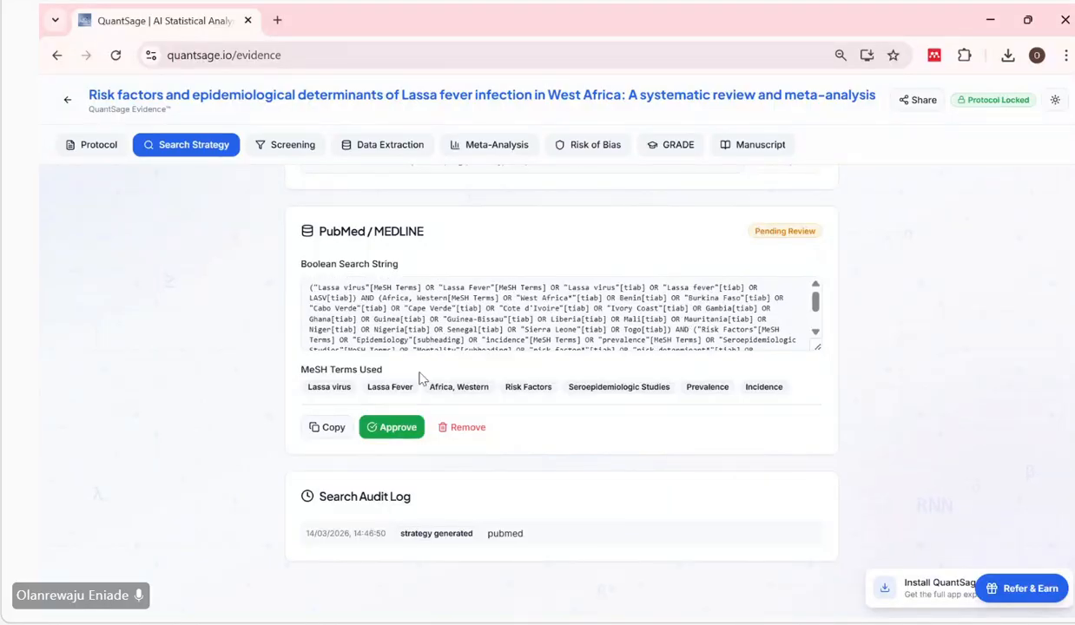
scroll(419, 379, up, 1)
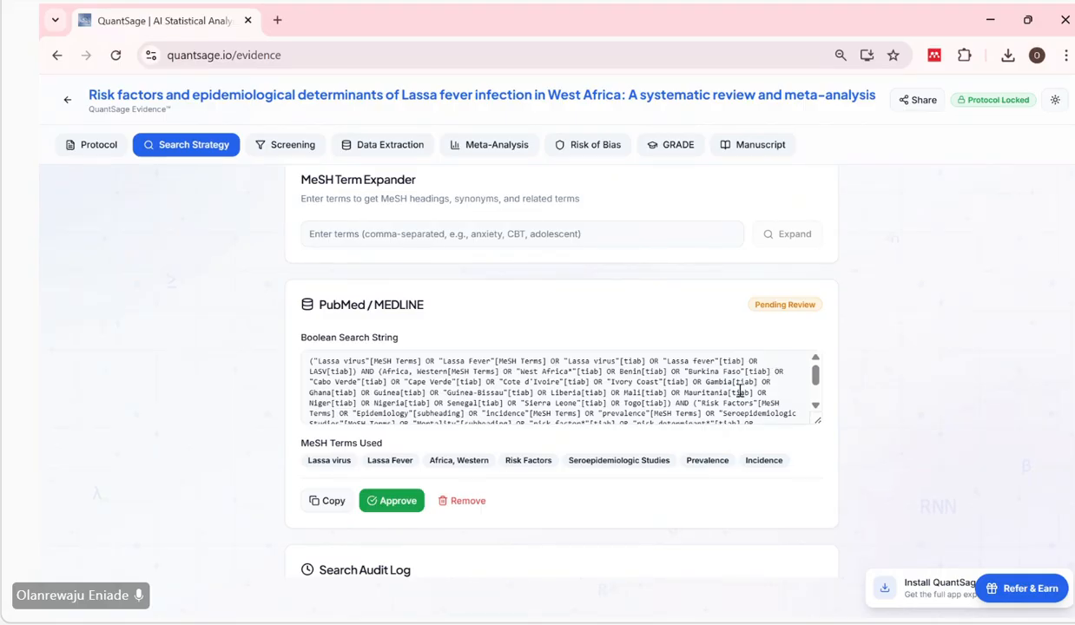
scroll(601, 399, down, 1)
scroll(602, 400, down, 1)
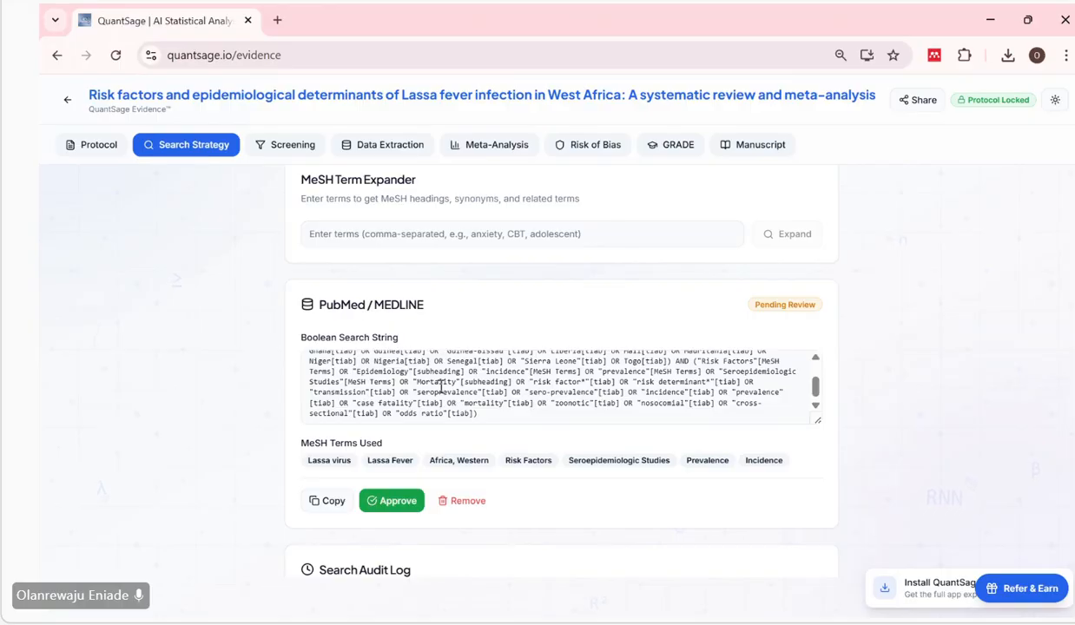
scroll(403, 367, up, 1)
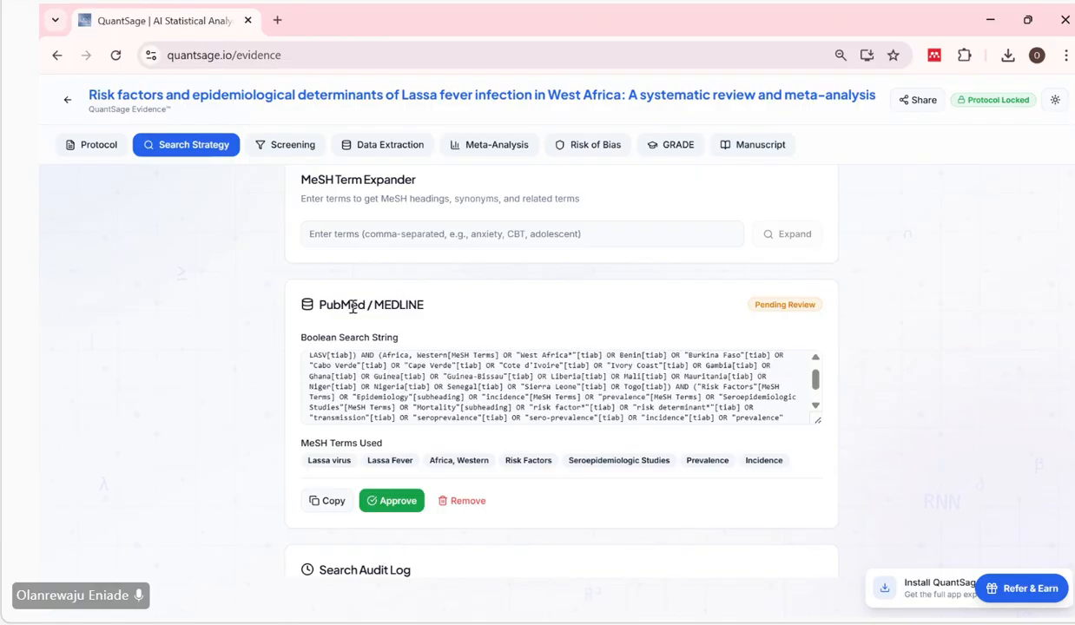
click(388, 501)
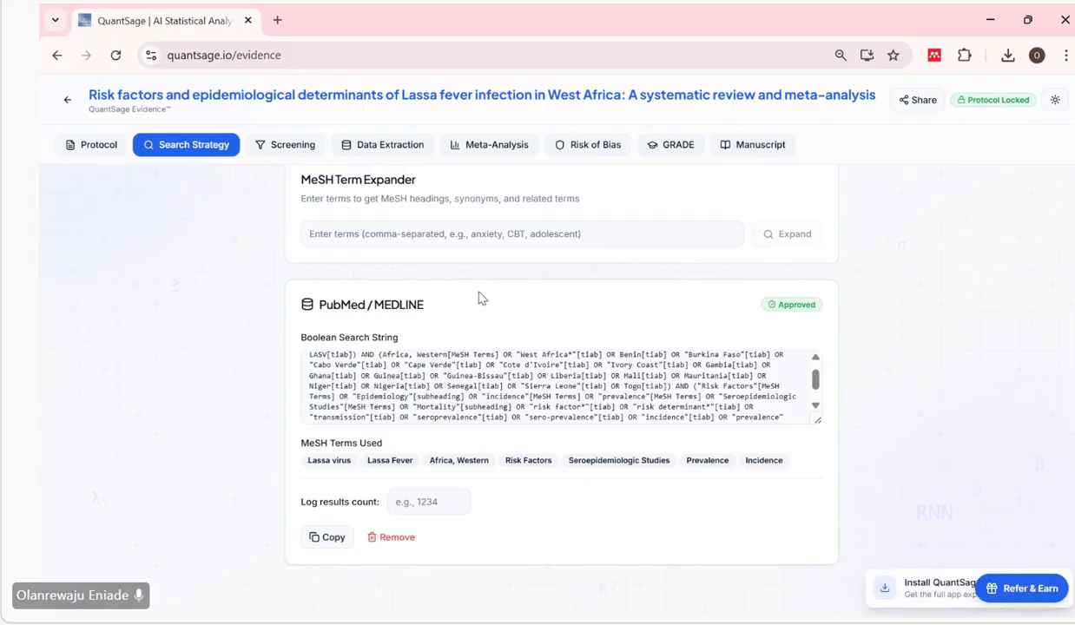
Check the Information Sources in the locked protocol for the database that follows PubMed/MEDLINE.
scroll(482, 297, up, 3)
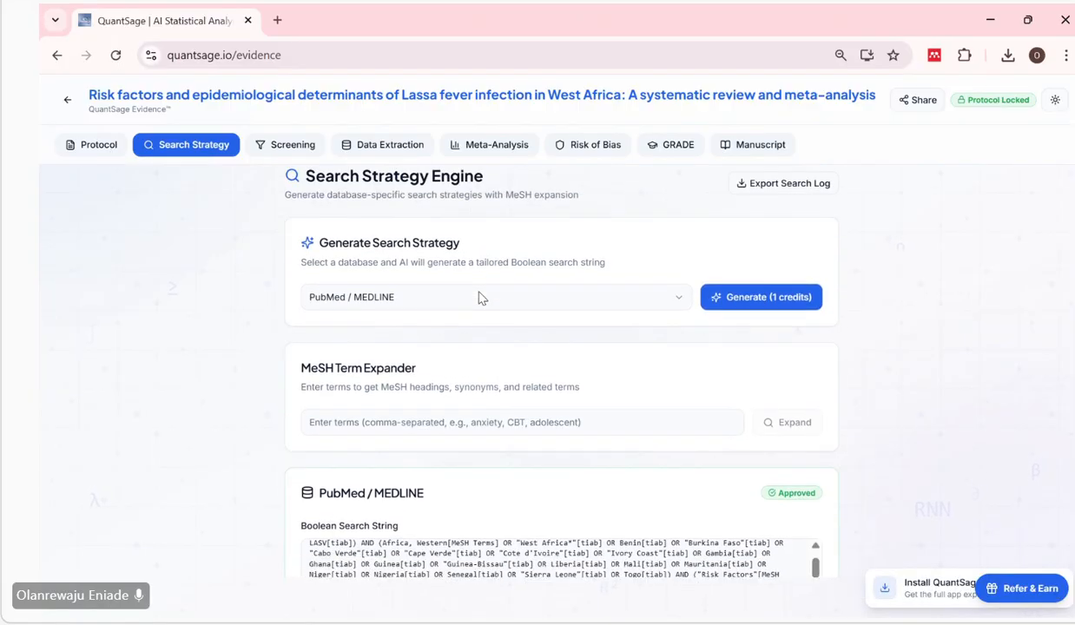
scroll(482, 298, down, 2)
click(94, 148)
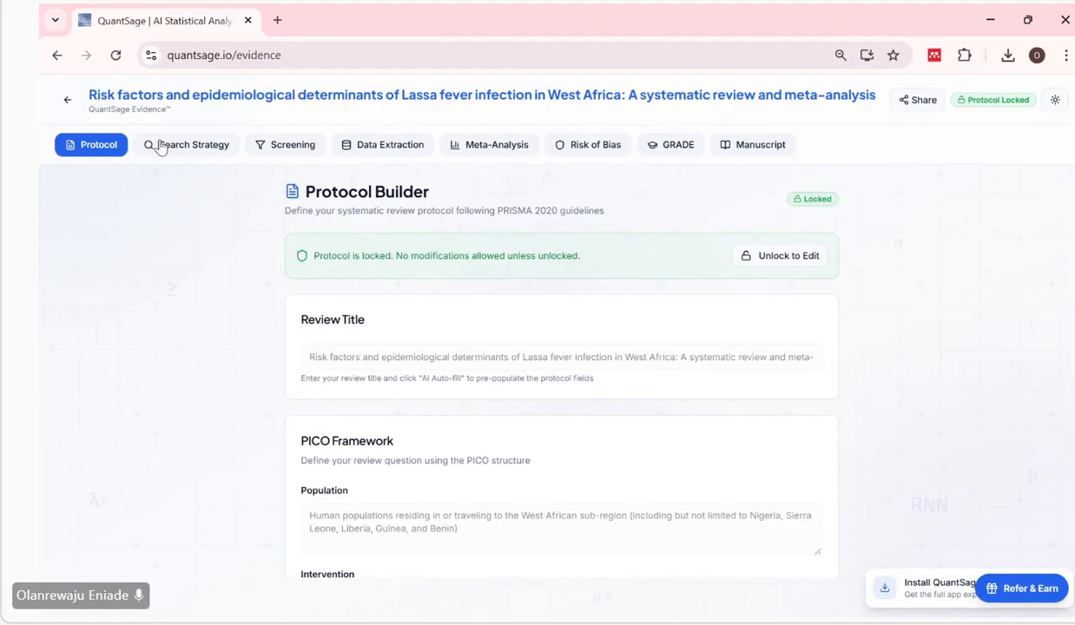
scroll(405, 462, down, 1)
scroll(404, 464, up, 1)
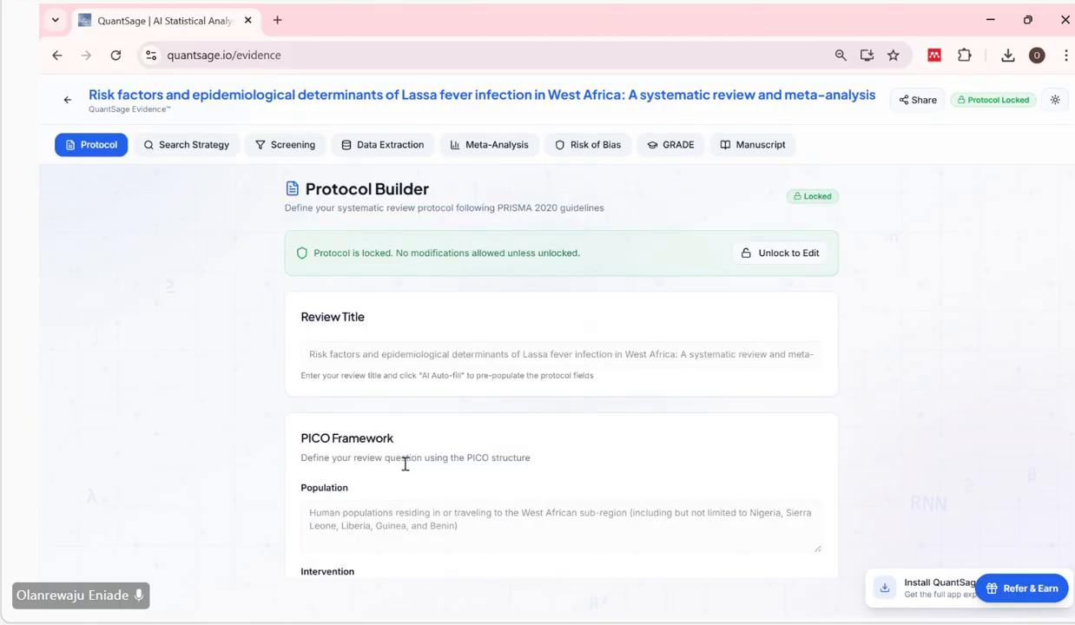
scroll(405, 465, down, 12)
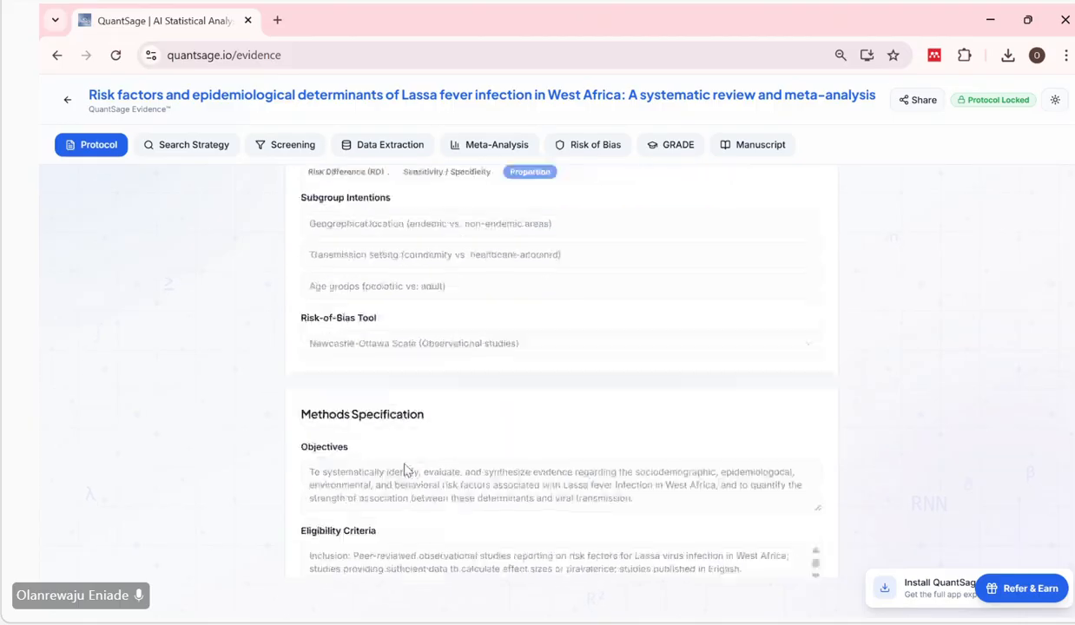
scroll(405, 470, down, 6)
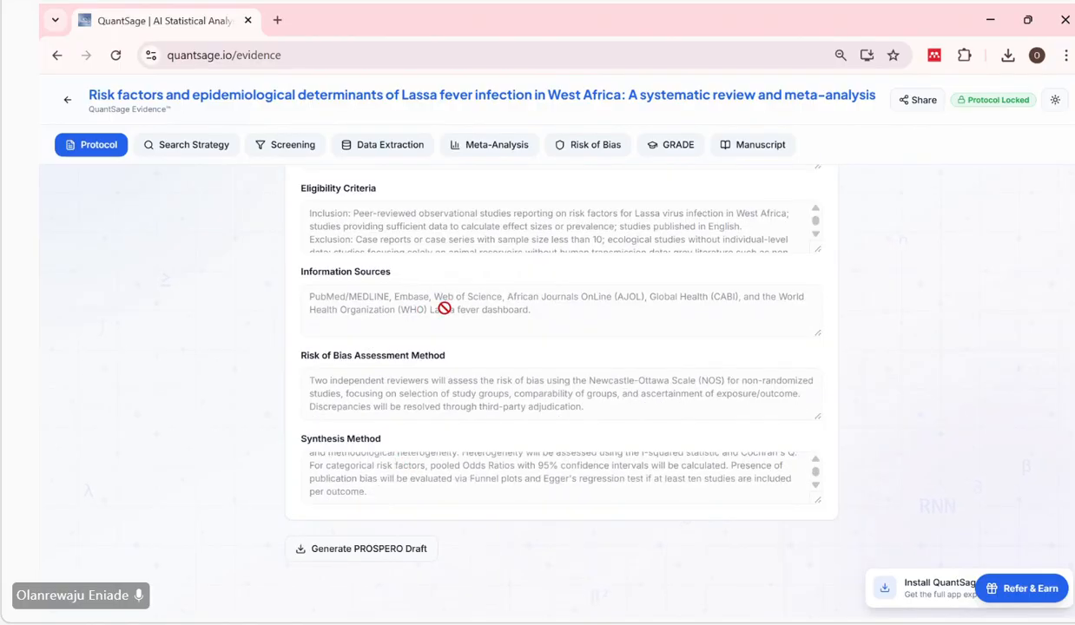
Generate an AI search strategy for the Embase database in the Search Strategy stage.
click(199, 145)
scroll(573, 273, down, 1)
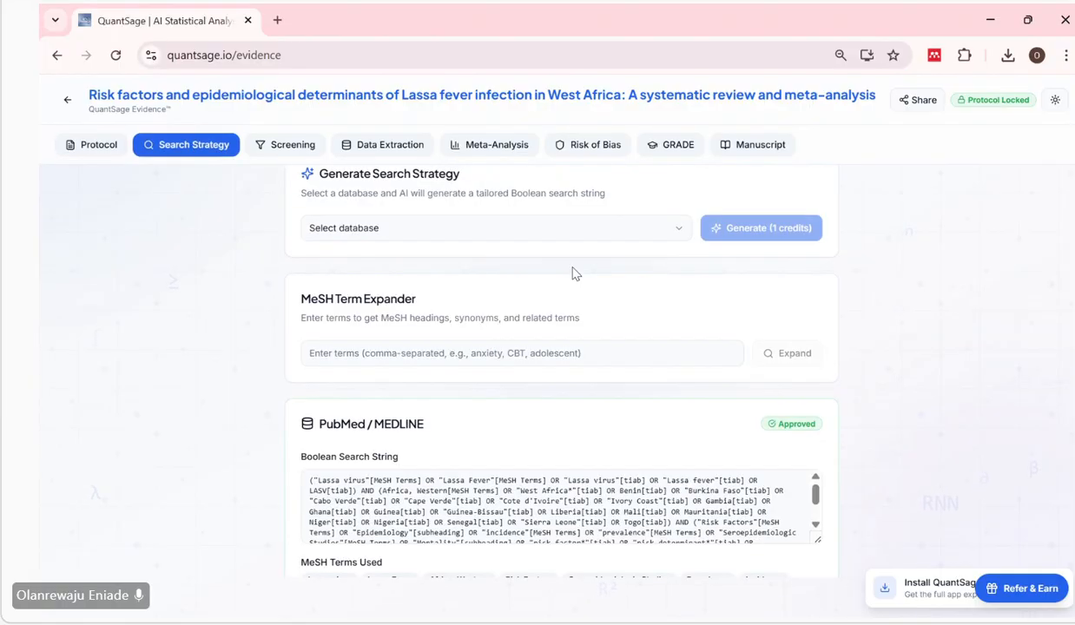
click(595, 230)
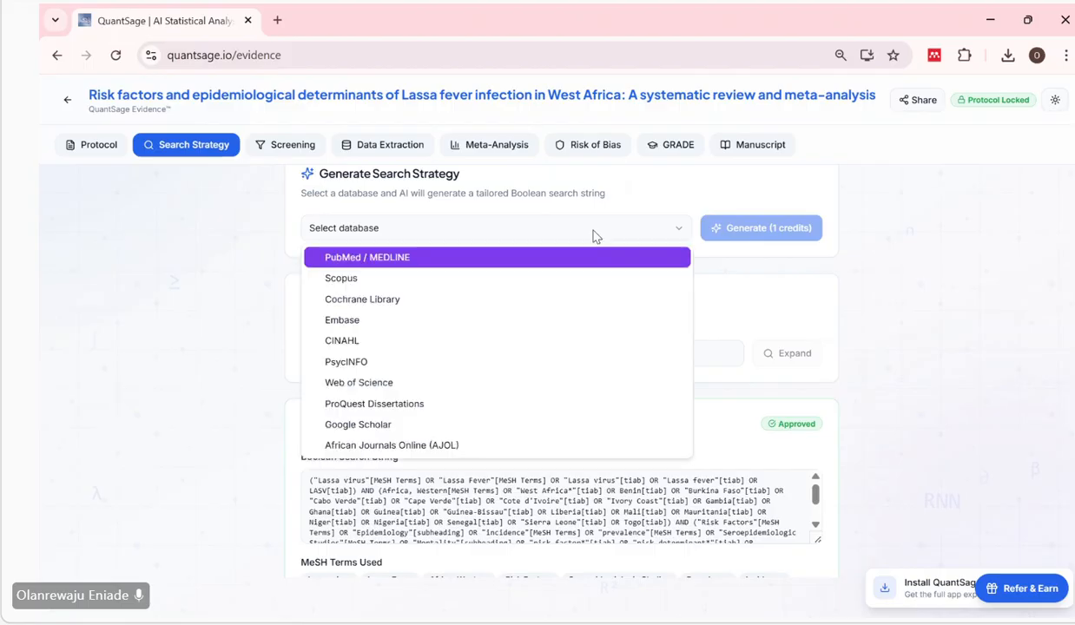
click(458, 323)
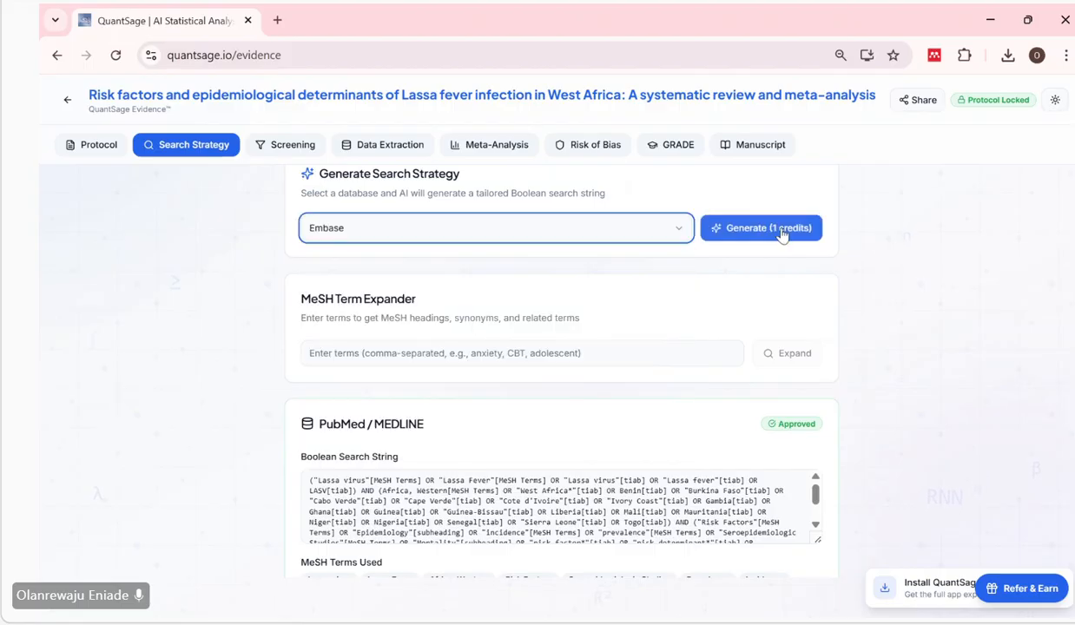
click(775, 231)
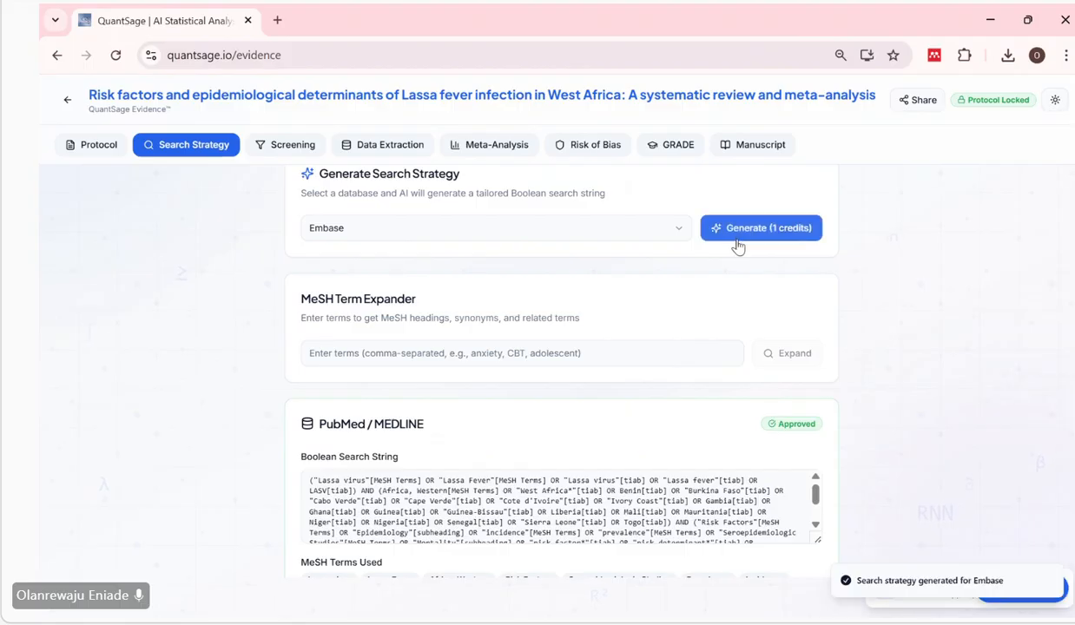
Read through the Embase Boolean search string and its listed terms, and approve the strategy.
scroll(645, 329, down, 2)
scroll(645, 329, down, 3)
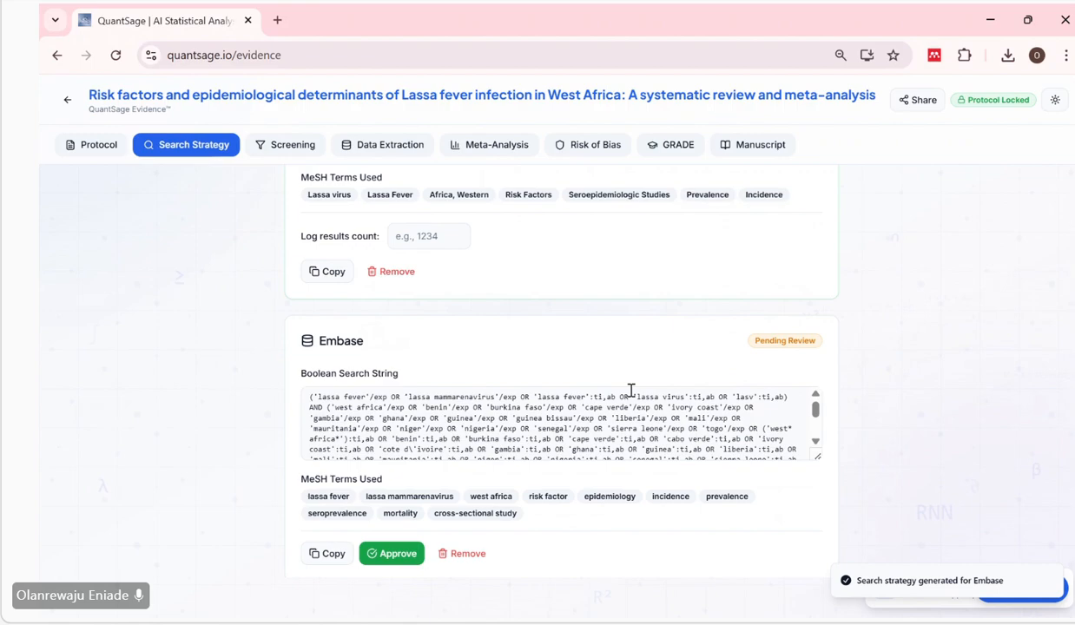
scroll(568, 447, down, 1)
scroll(569, 448, down, 2)
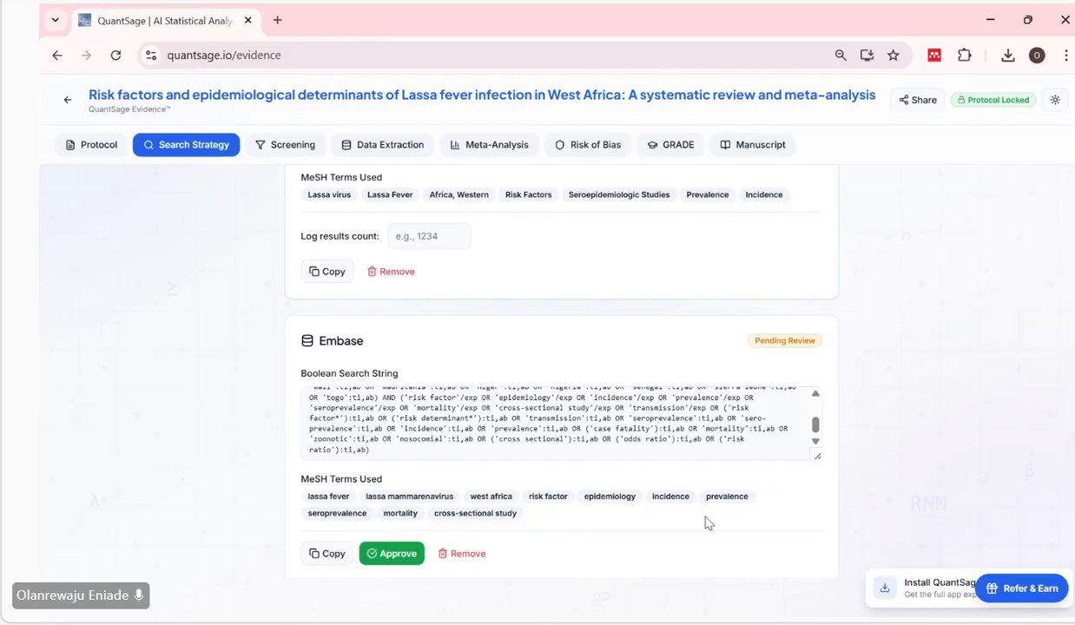
click(388, 562)
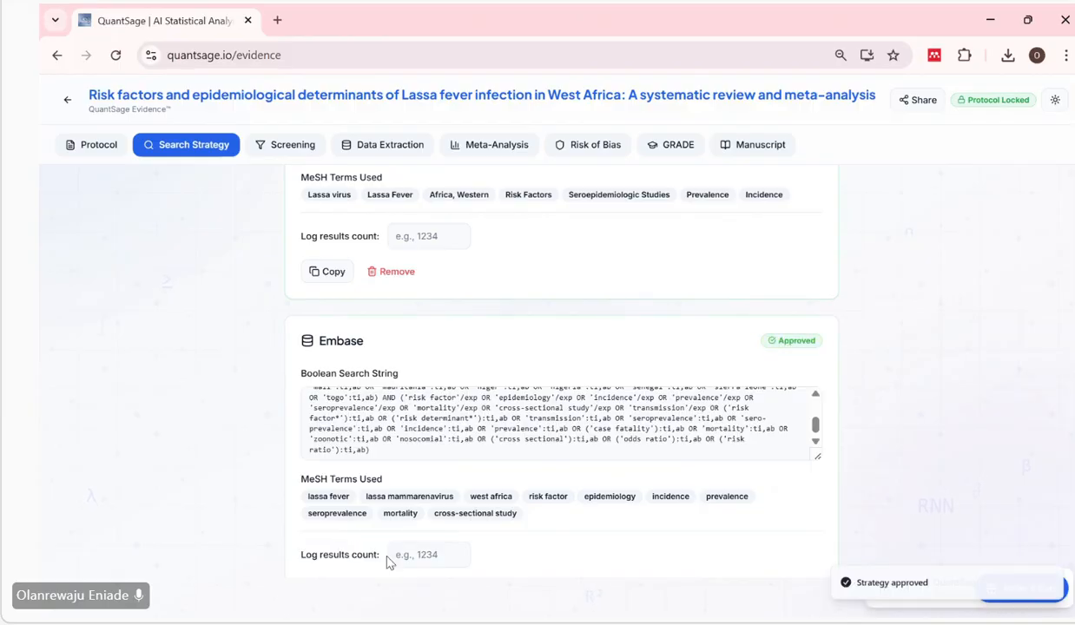
Return to the locked protocol and check its Information Sources for the database that follows Embase.
scroll(457, 300, up, 1)
scroll(457, 298, up, 3)
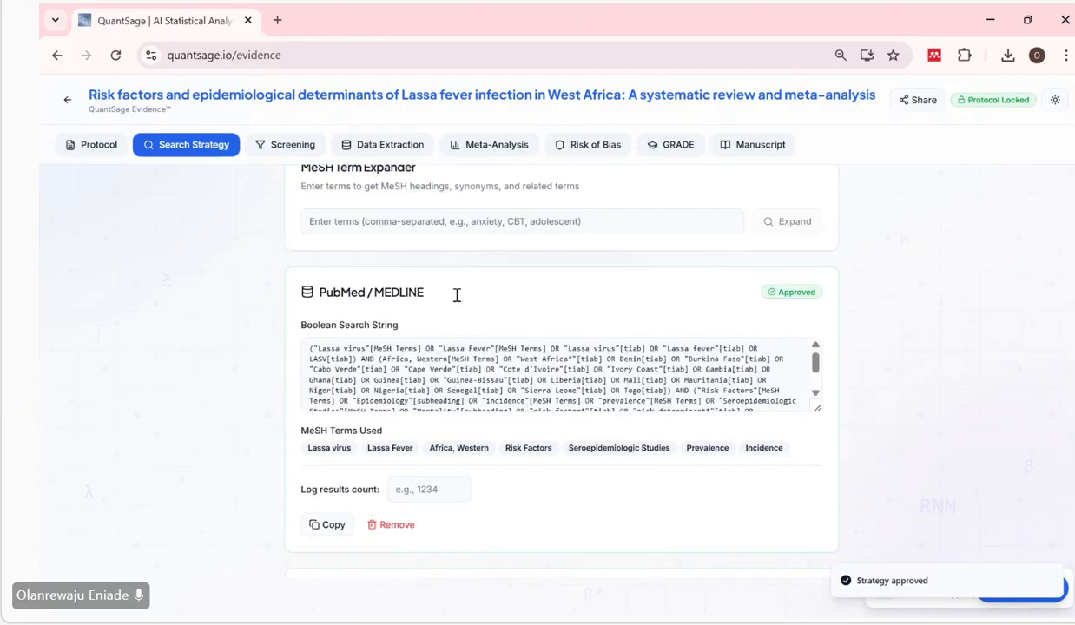
scroll(457, 295, up, 2)
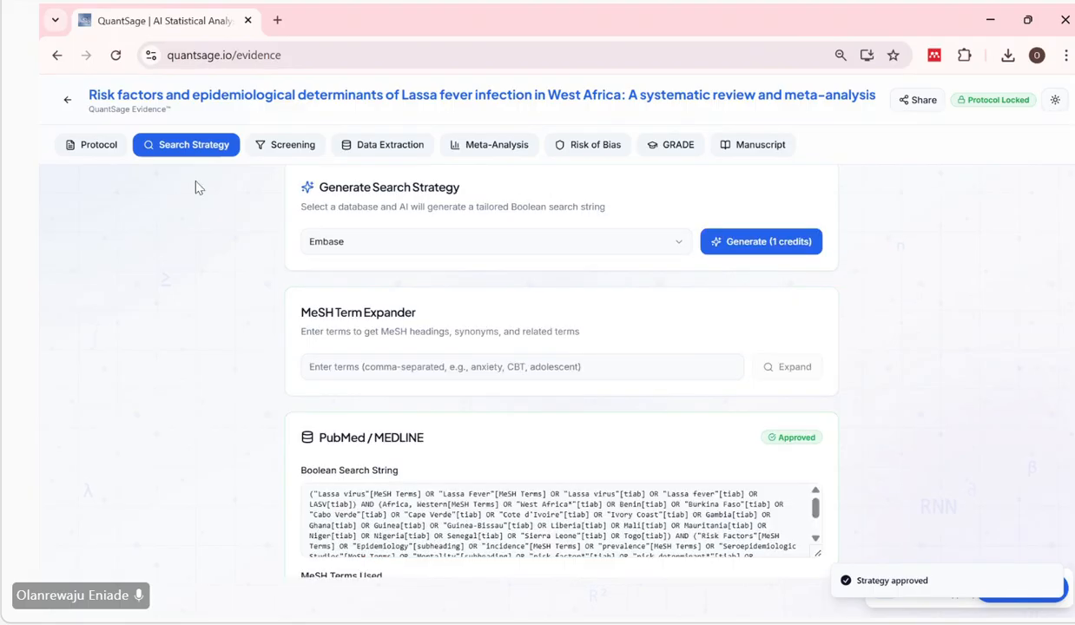
click(94, 145)
scroll(373, 434, down, 2)
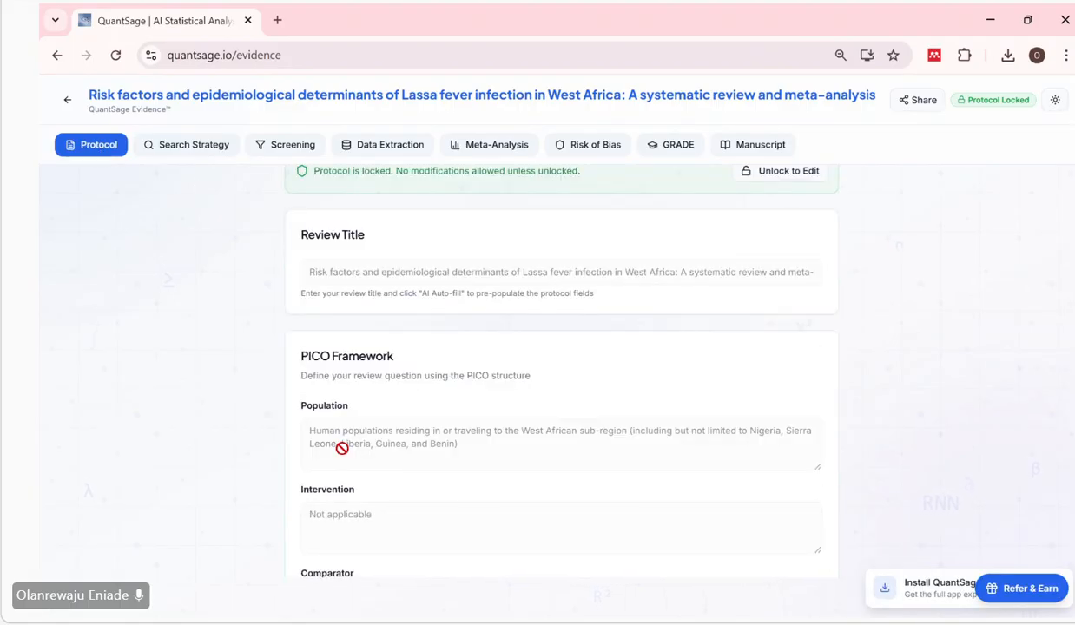
scroll(431, 495, down, 8)
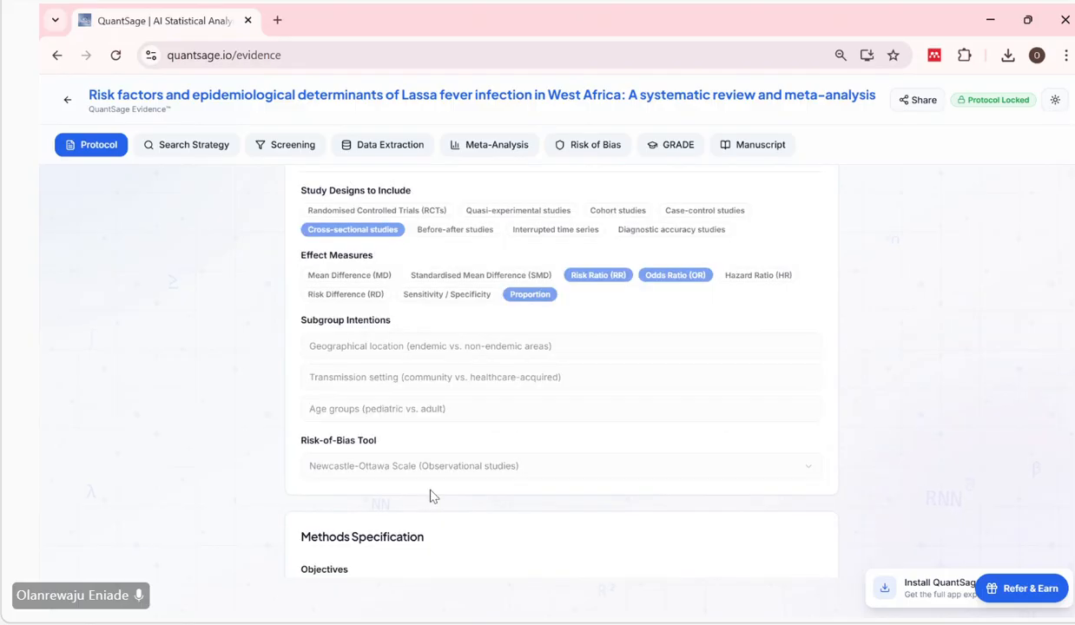
scroll(431, 495, down, 6)
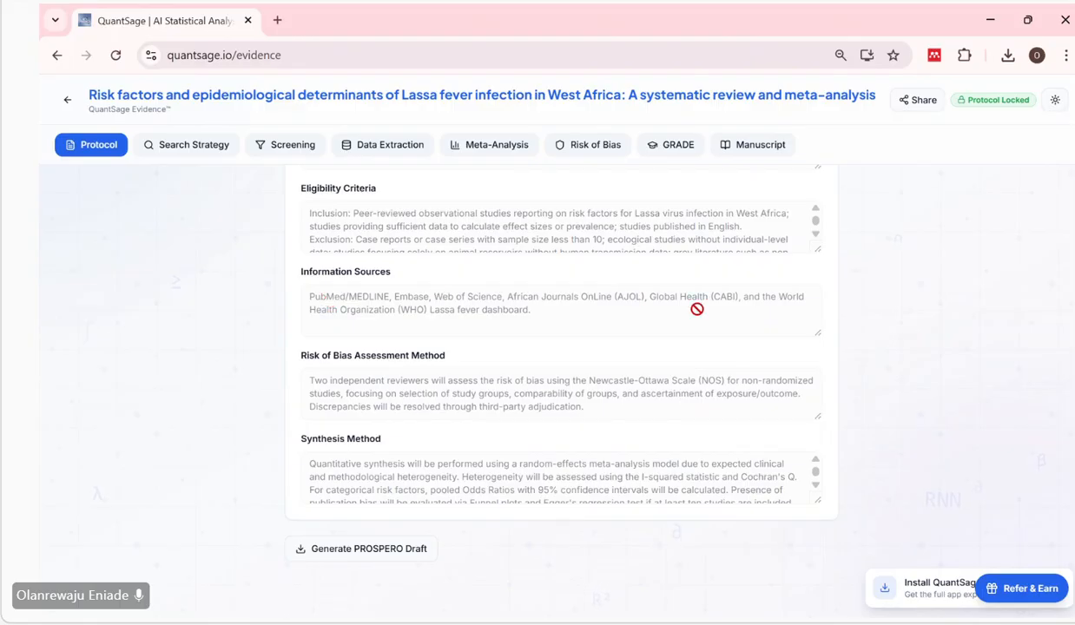
Return to the Search Strategy stage and review the approved PubMed/MEDLINE and Embase strategies together with the search audit log.
click(193, 145)
scroll(515, 403, down, 5)
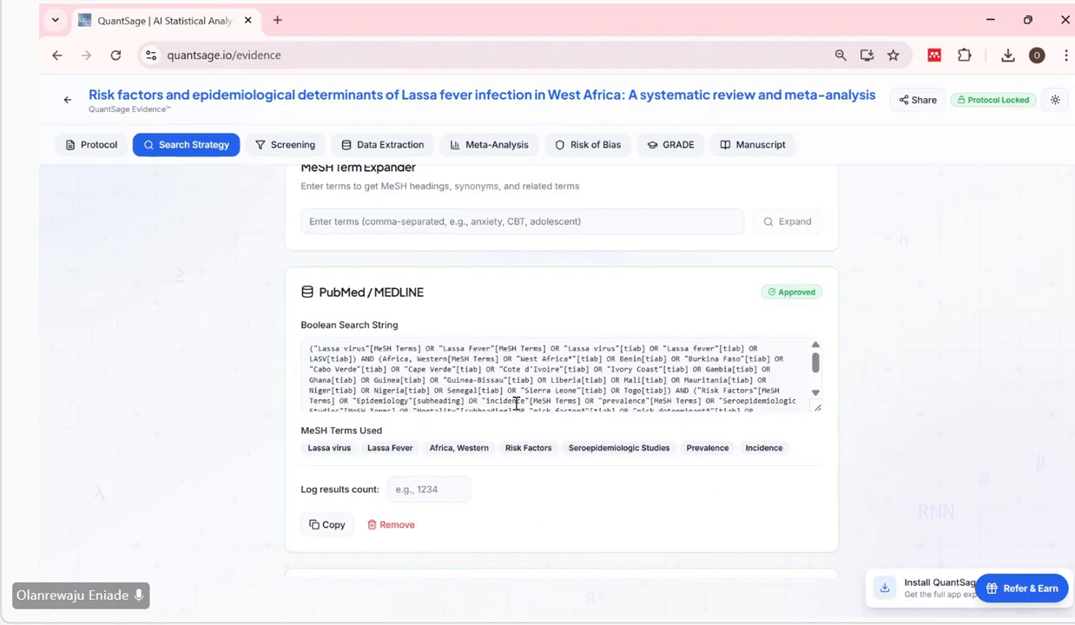
scroll(507, 508, down, 10)
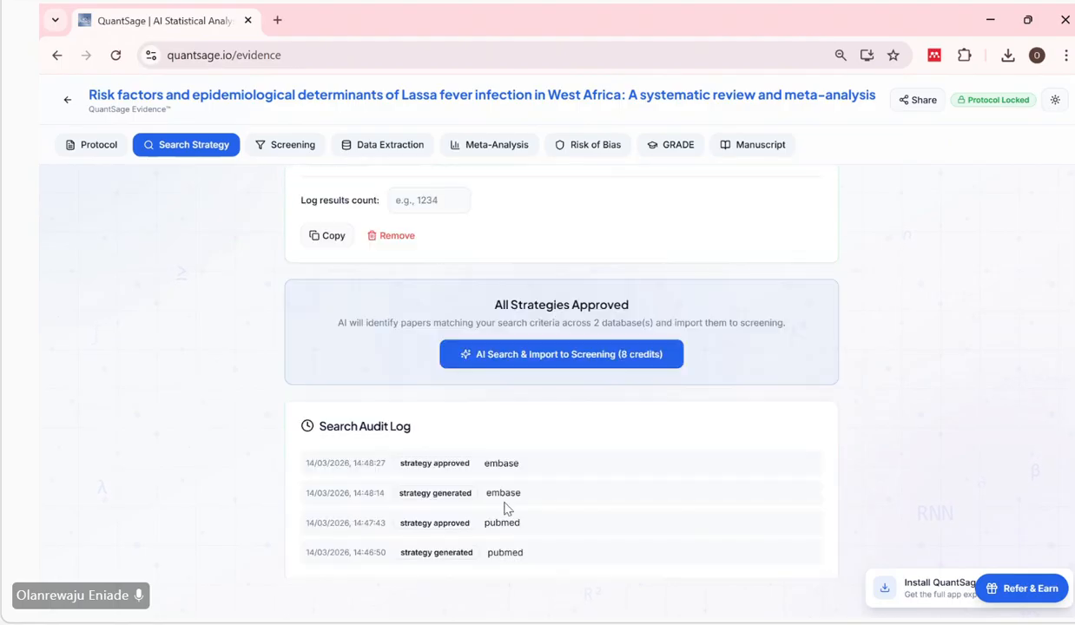
scroll(506, 509, up, 3)
scroll(668, 443, down, 3)
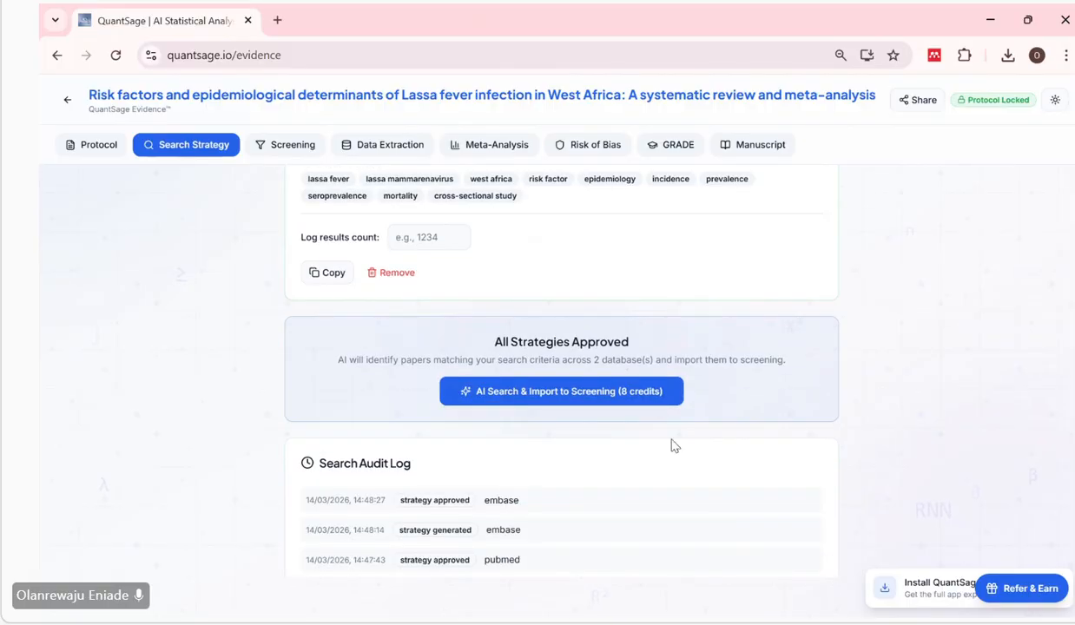
scroll(510, 313, up, 4)
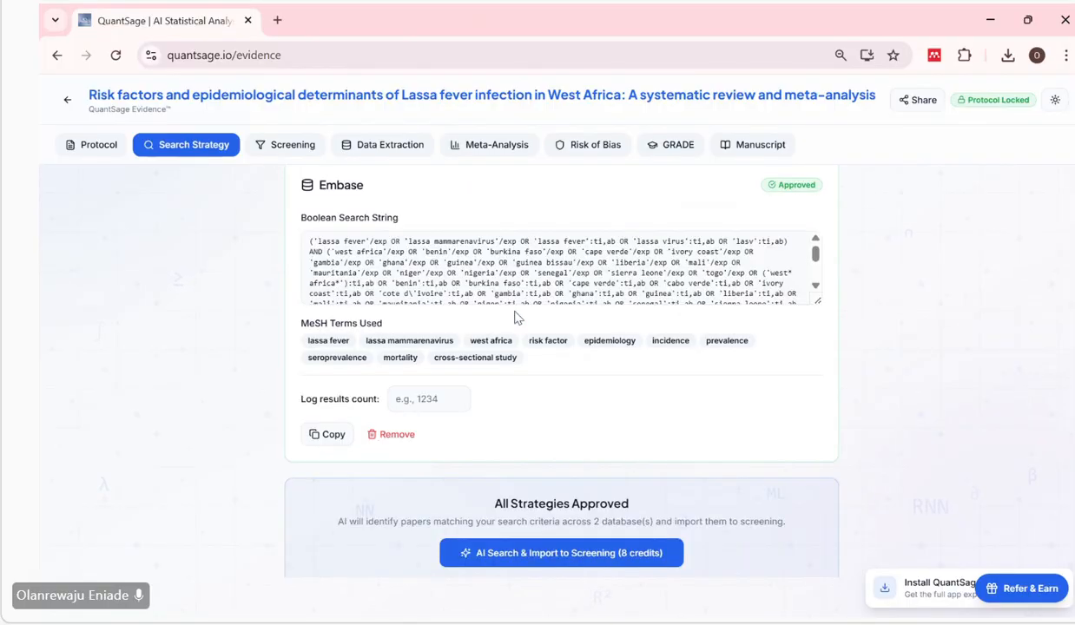
scroll(420, 310, up, 3)
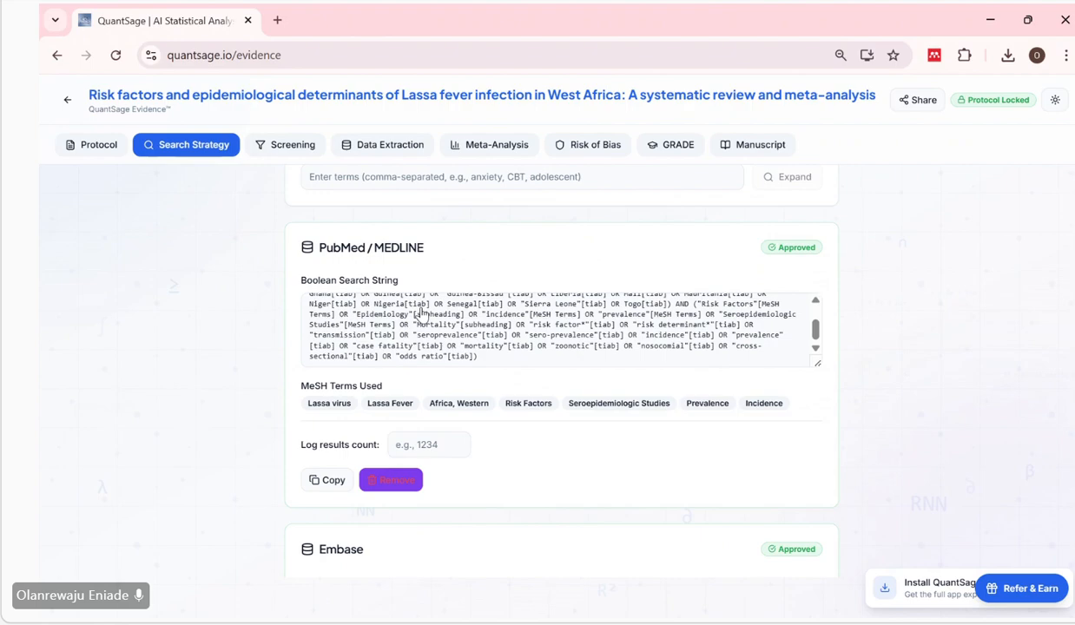
scroll(421, 310, down, 5)
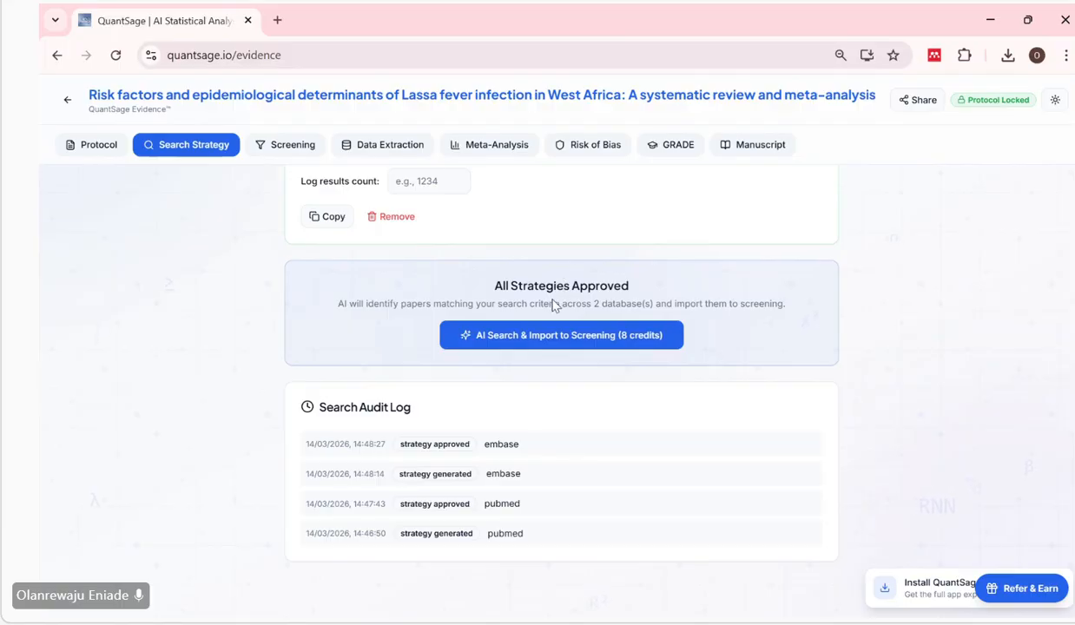
scroll(442, 276, up, 2)
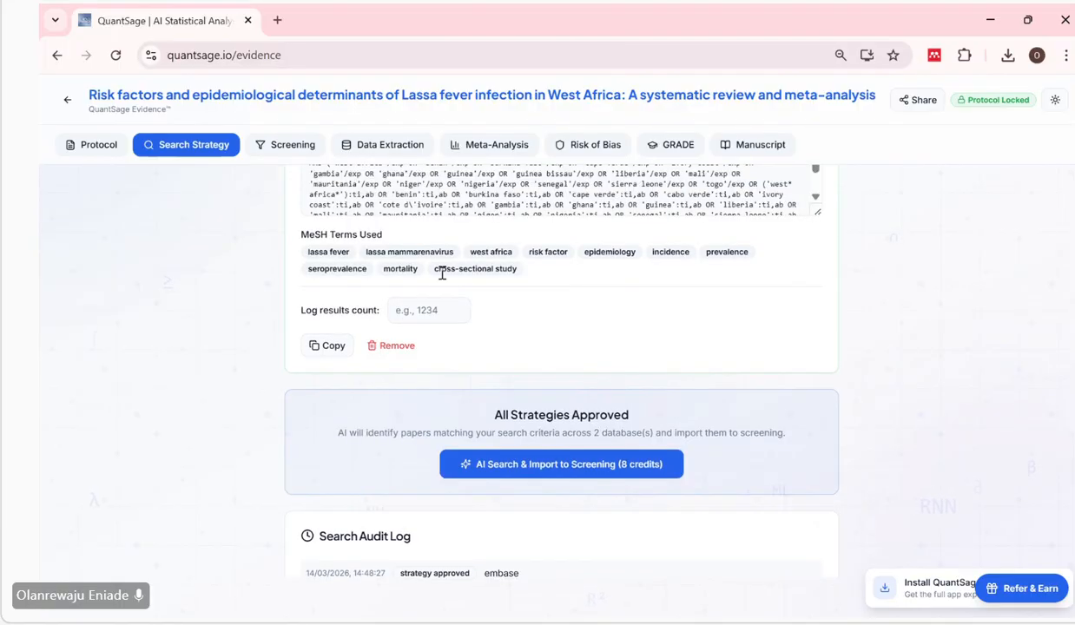
Compare the Boolean search strings and listed MeSH terms of the approved Embase and PubMed/MEDLINE strategies.
click(552, 184)
scroll(564, 186, up, 3)
scroll(571, 184, up, 5)
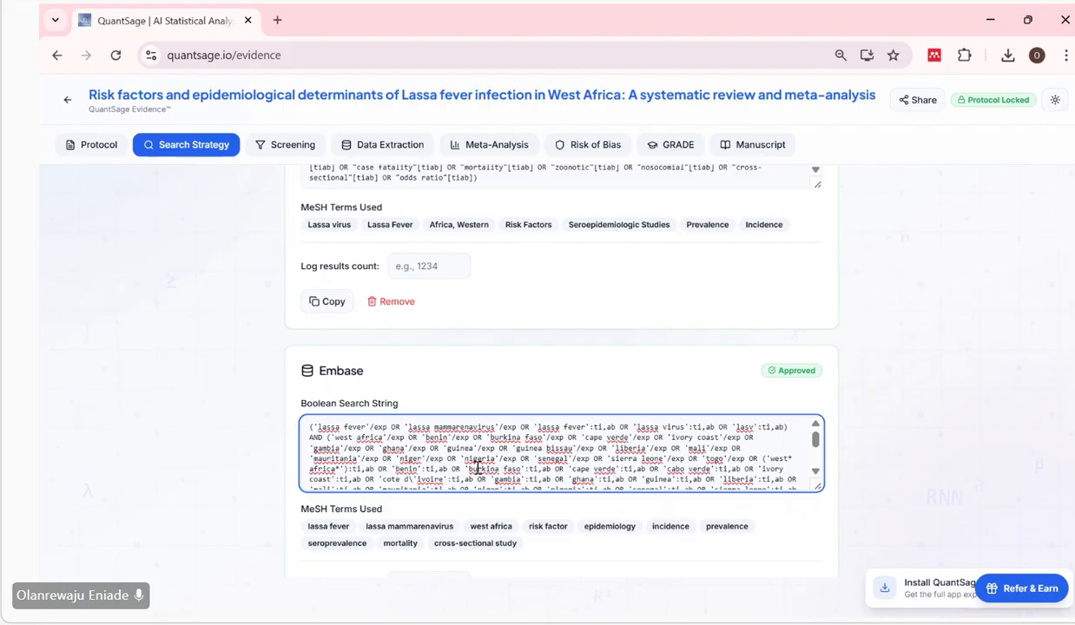
scroll(478, 468, up, 1)
click(529, 205)
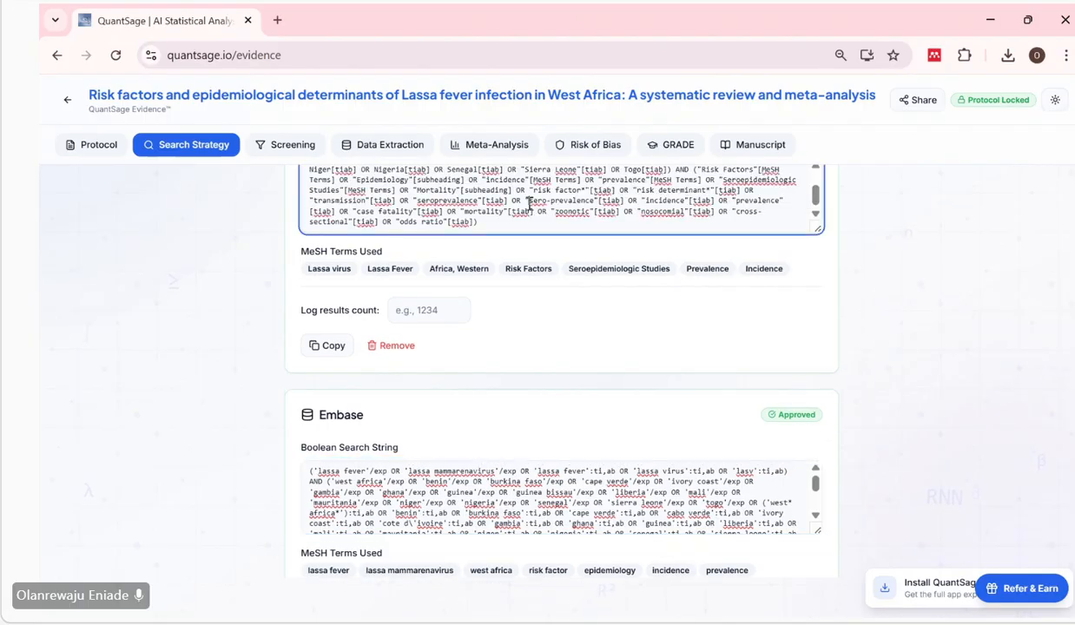
scroll(529, 203, up, 1)
scroll(605, 286, up, 3)
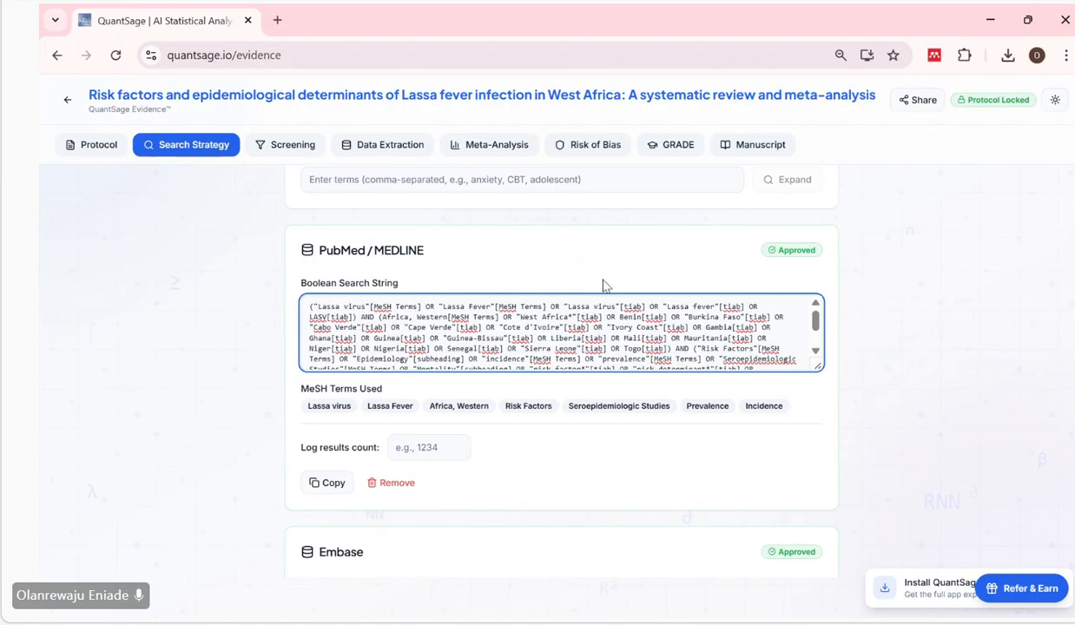
scroll(605, 285, down, 2)
scroll(605, 286, down, 3)
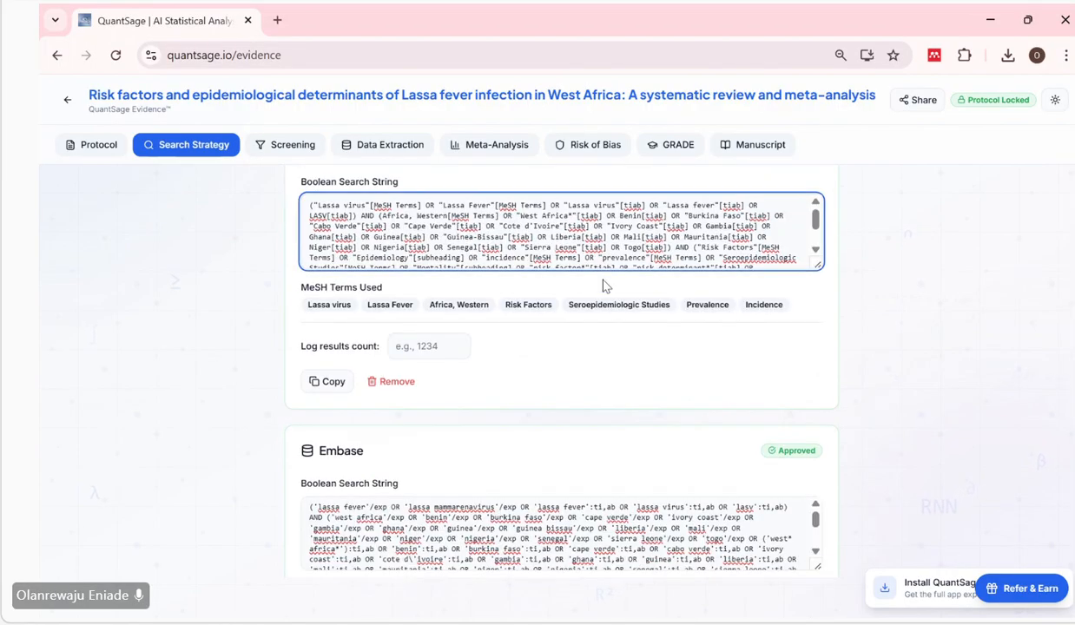
Run the AI search across the two approved databases and import the matching papers to screening.
scroll(613, 312, down, 4)
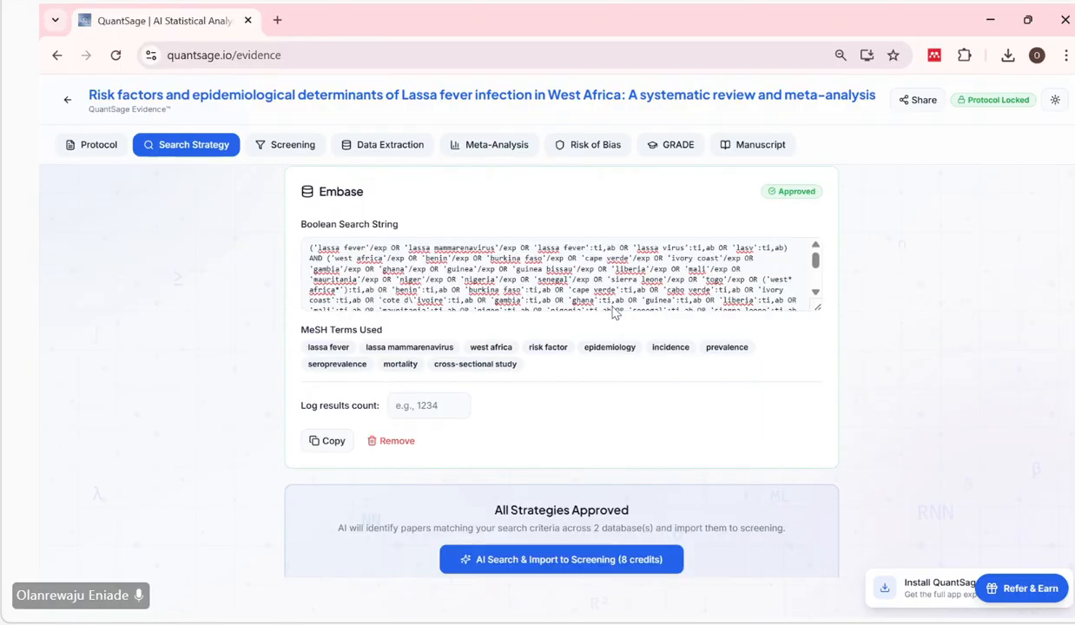
scroll(578, 397, down, 1)
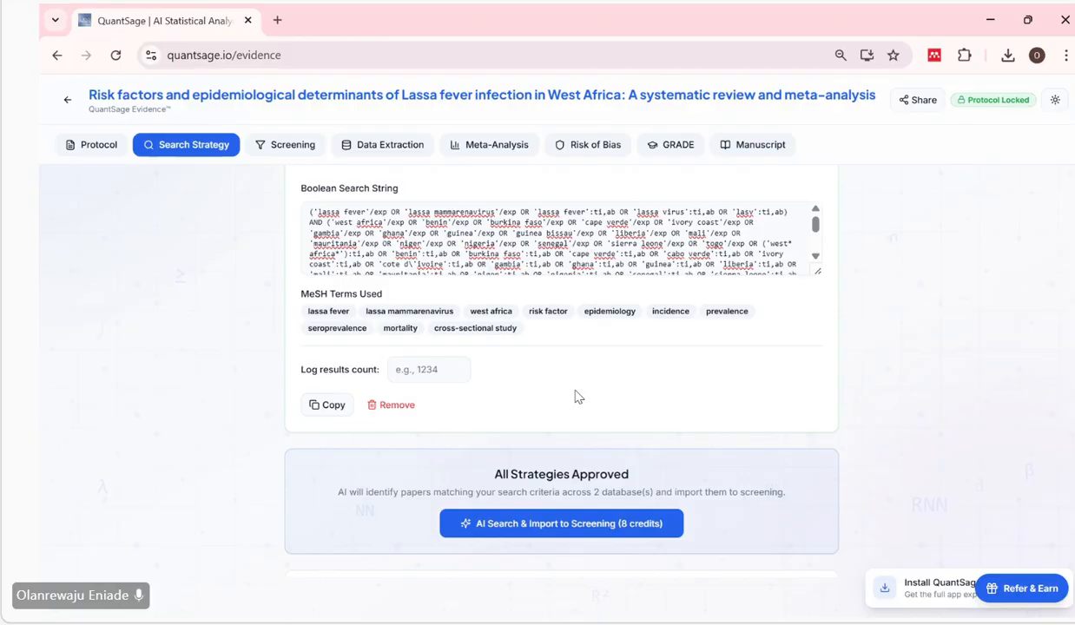
scroll(574, 397, down, 4)
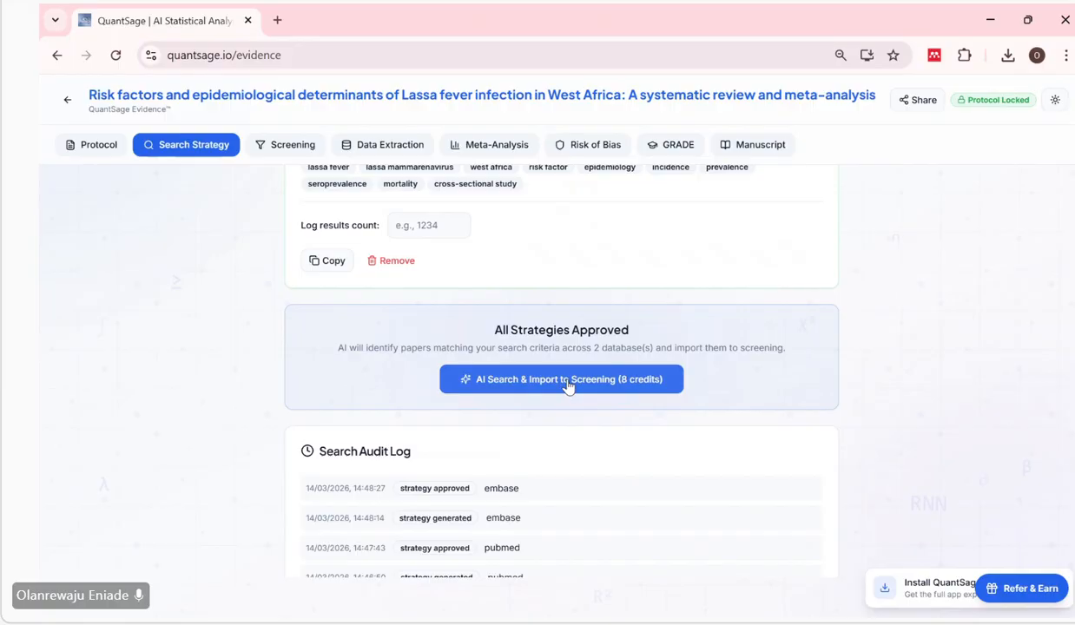
click(569, 382)
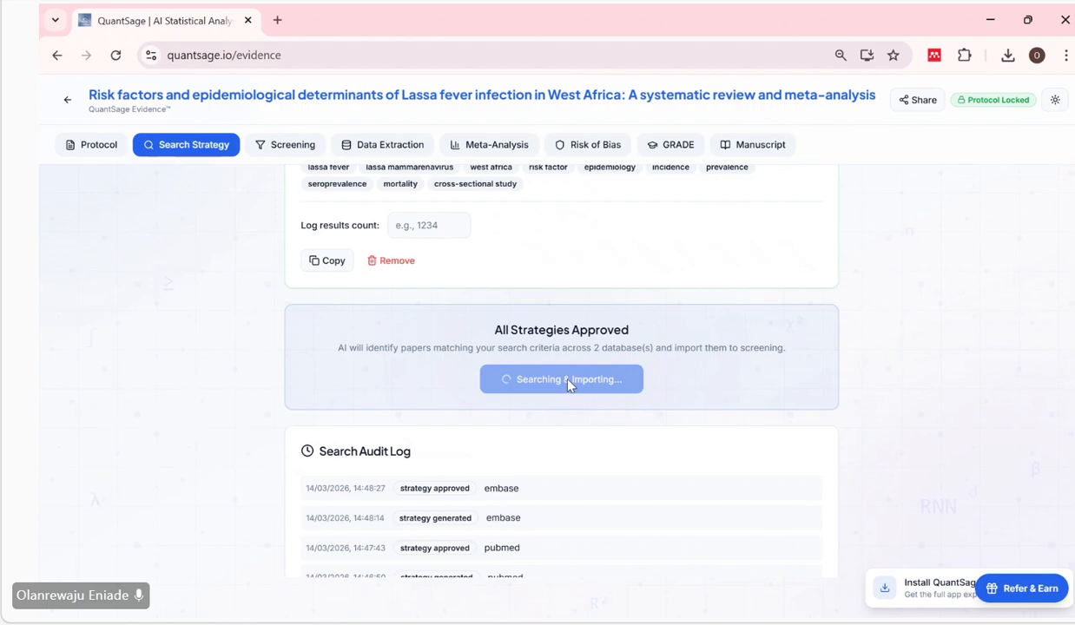
scroll(569, 382, up, 3)
scroll(525, 278, up, 2)
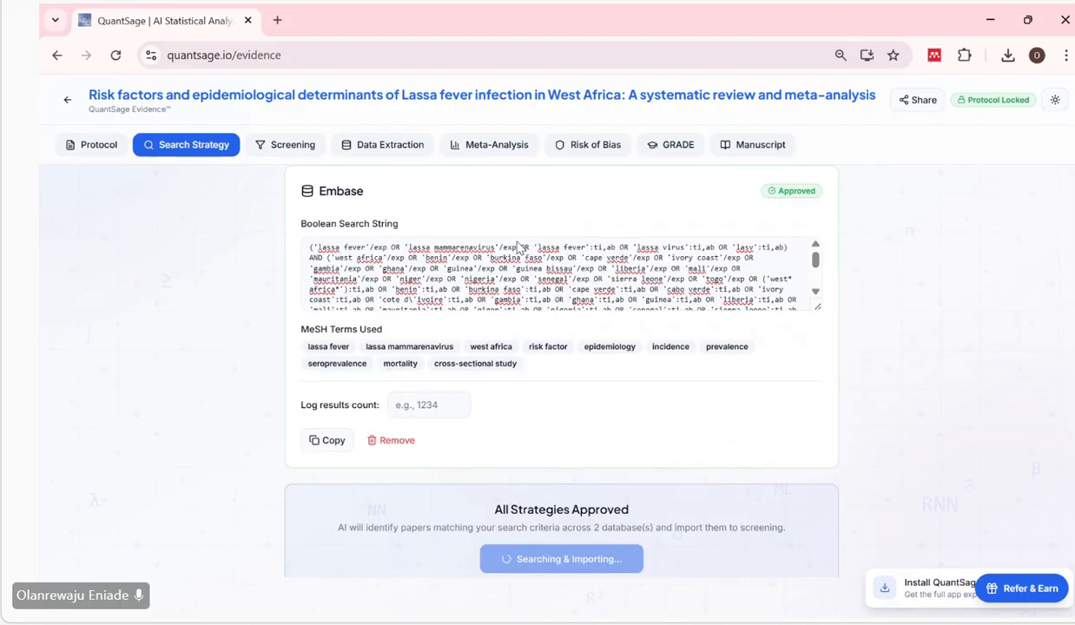
scroll(541, 337, up, 5)
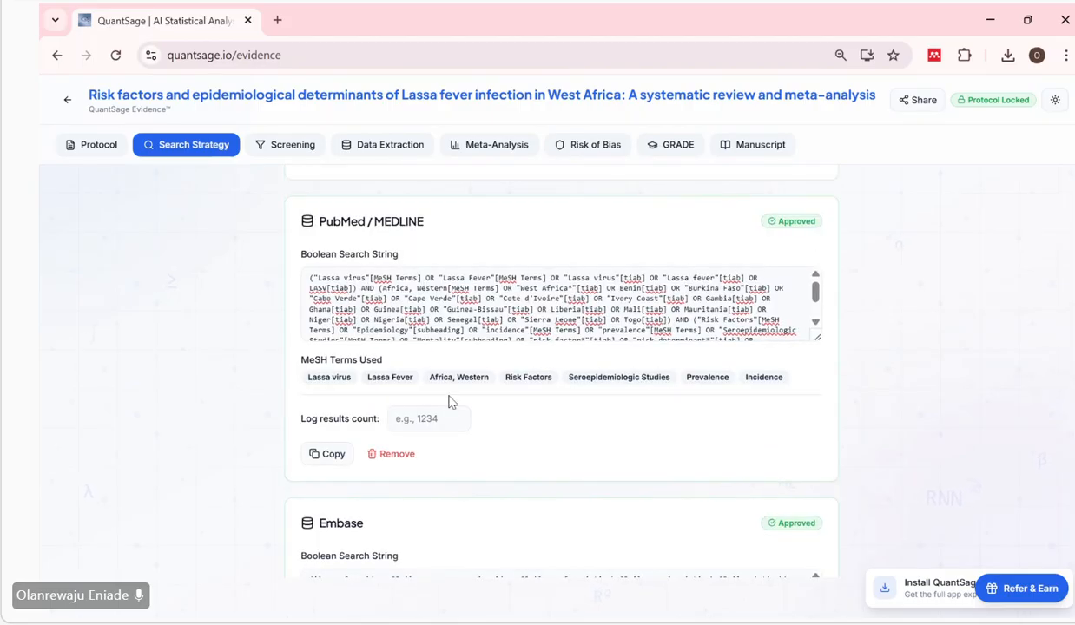
scroll(438, 389, down, 3)
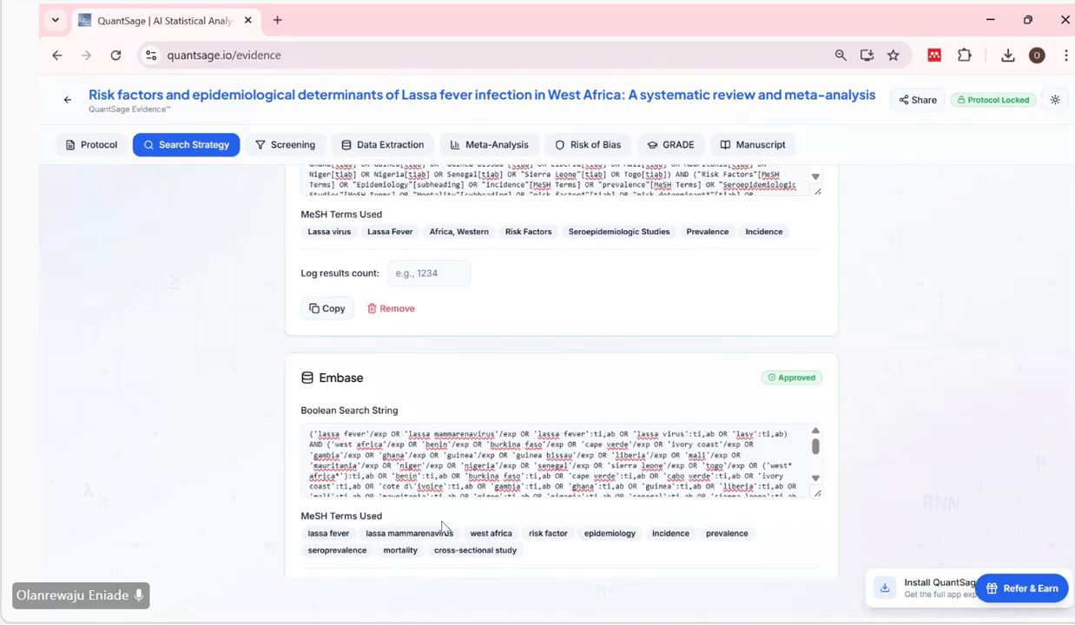
scroll(434, 520, down, 8)
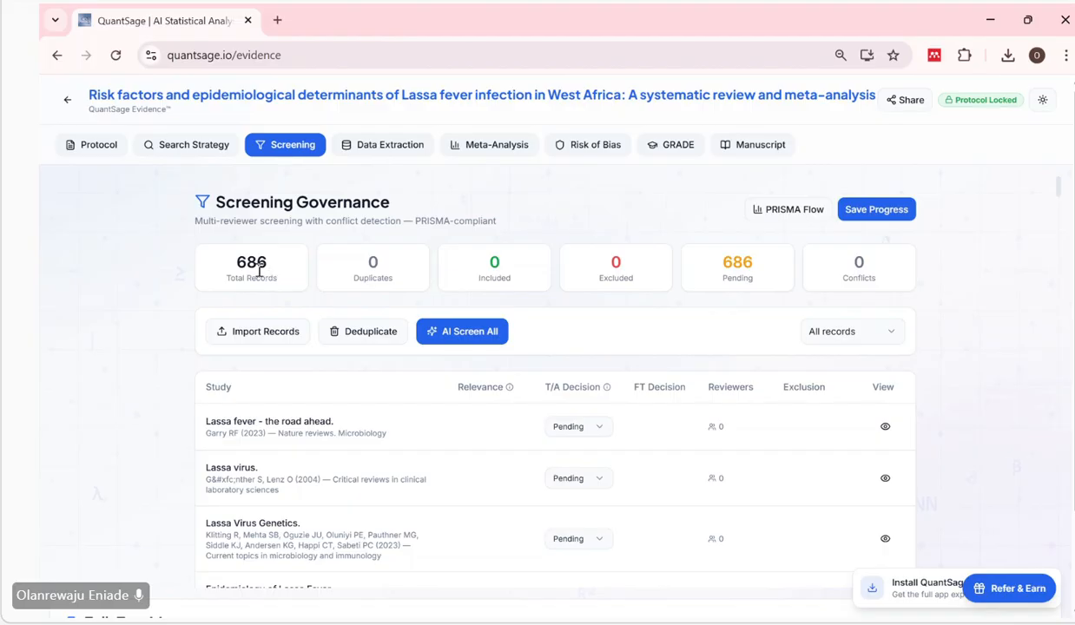
Examine the Screening Governance record counts and the list of imported studies with their screening decision columns.
scroll(293, 273, down, 1)
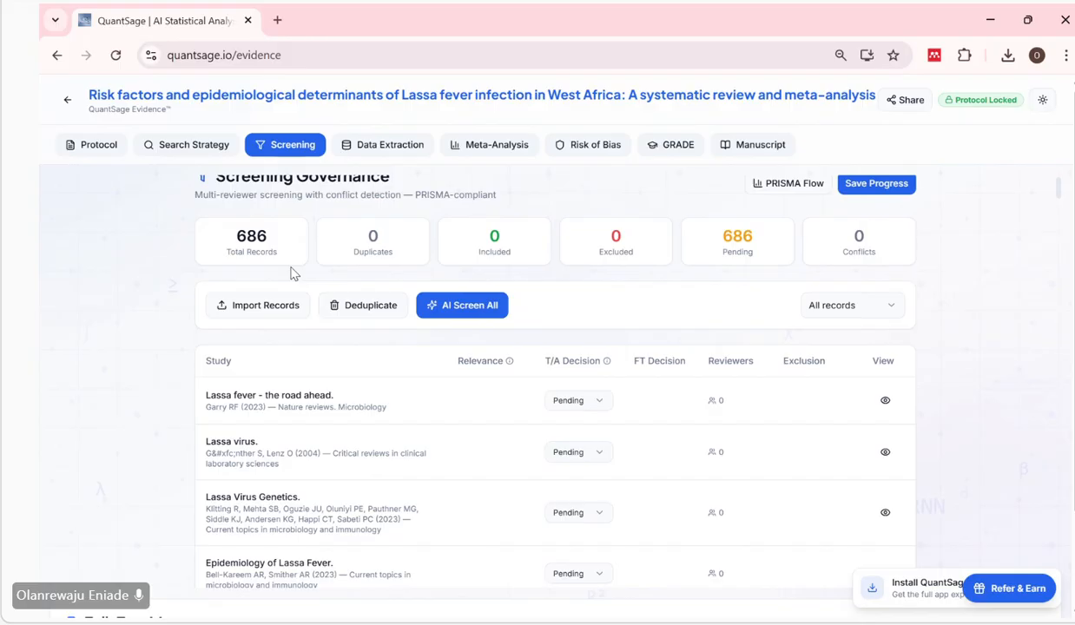
scroll(293, 274, down, 2)
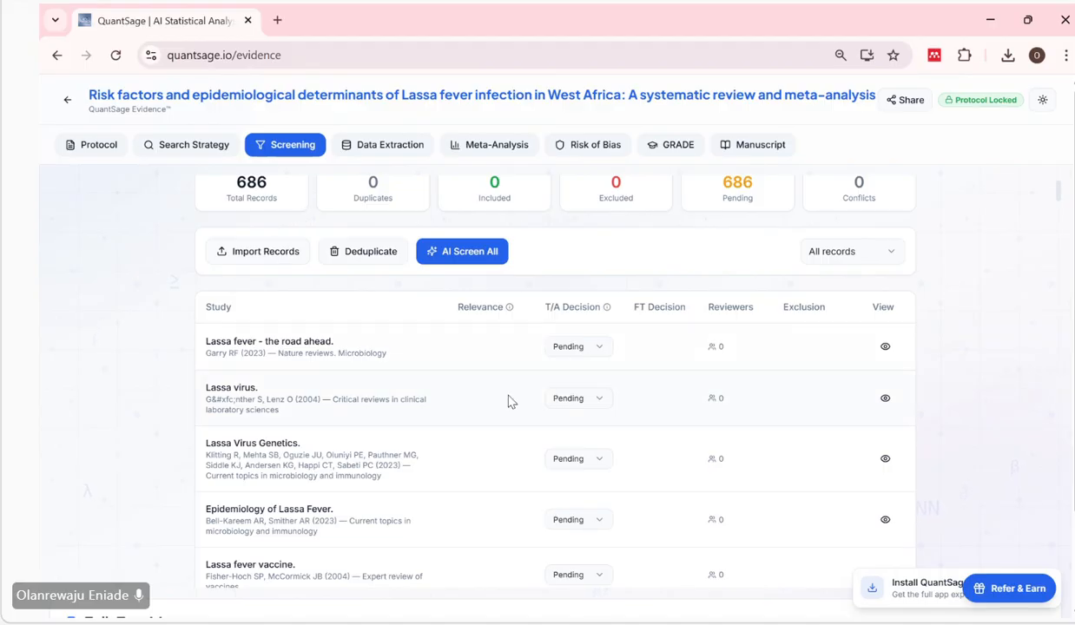
scroll(509, 401, down, 1)
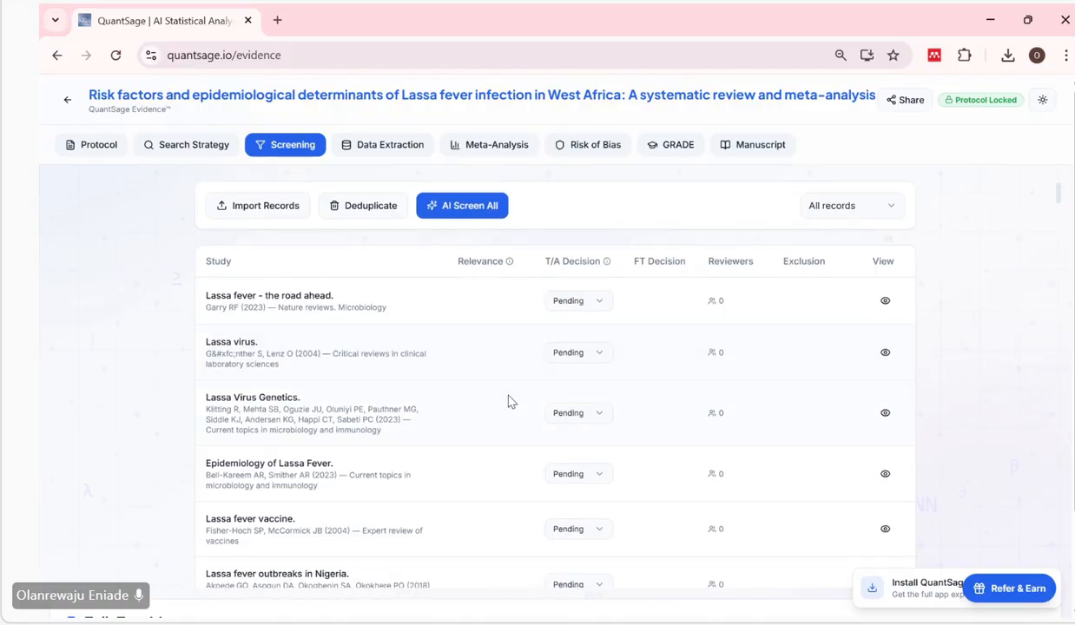
scroll(362, 304, up, 2)
scroll(362, 304, up, 1)
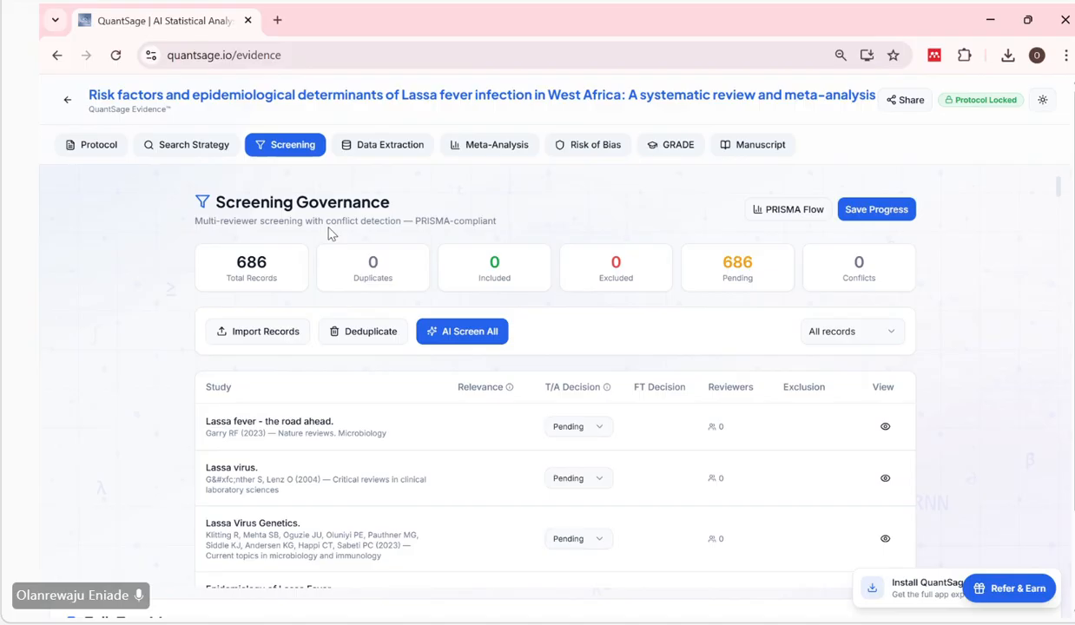
scroll(445, 334, down, 1)
scroll(447, 326, up, 1)
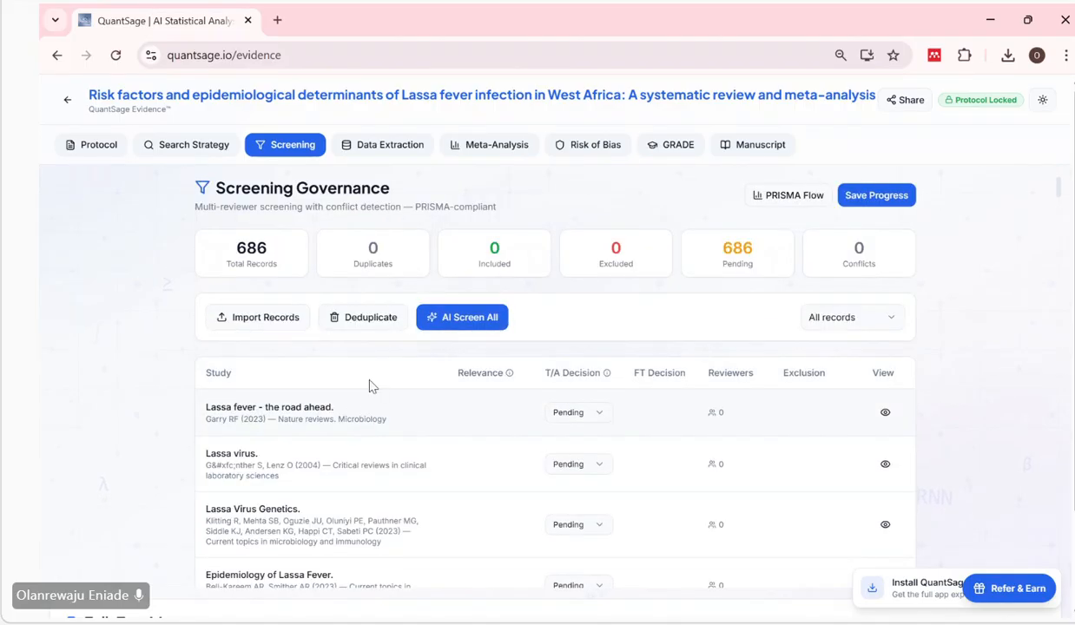
scroll(396, 368, down, 1)
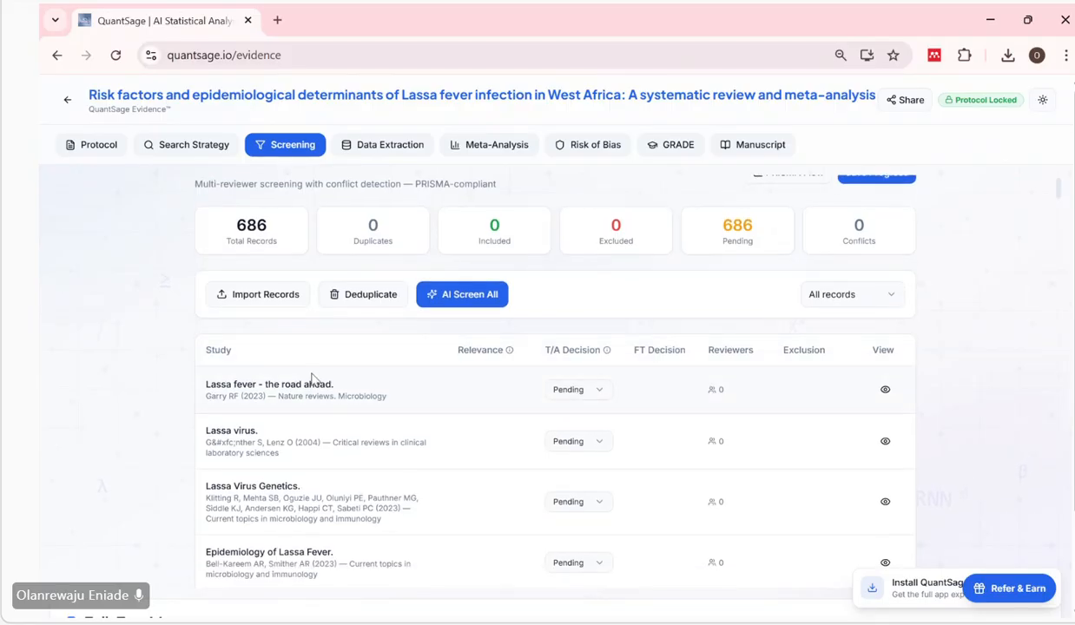
scroll(130, 352, up, 1)
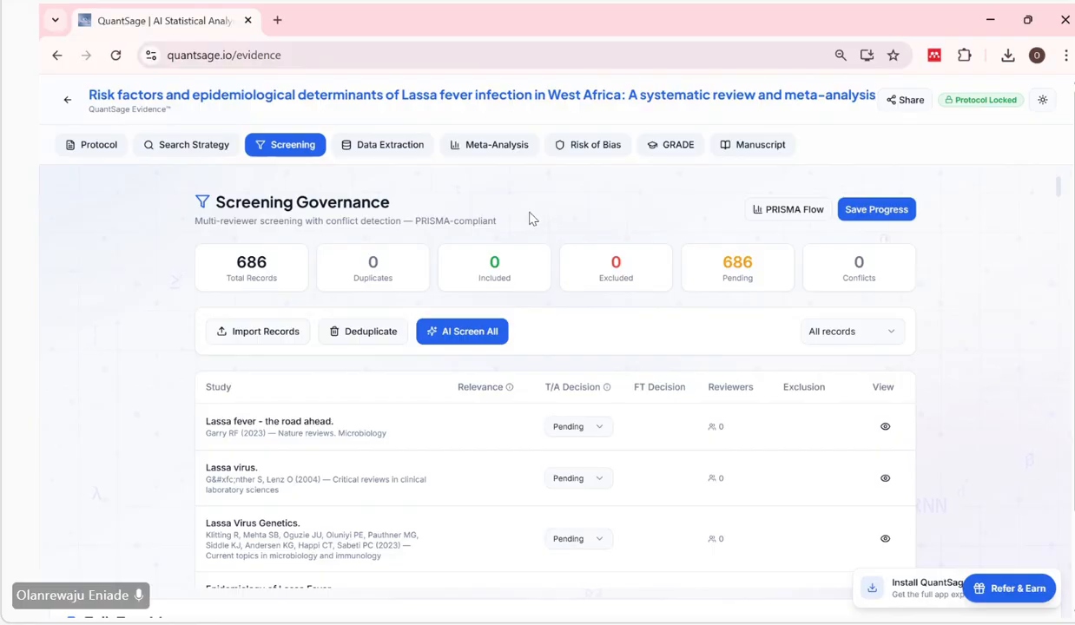
Deduplicate the imported study records in the Screening stage and check the duplicates count.
scroll(359, 444, down, 2)
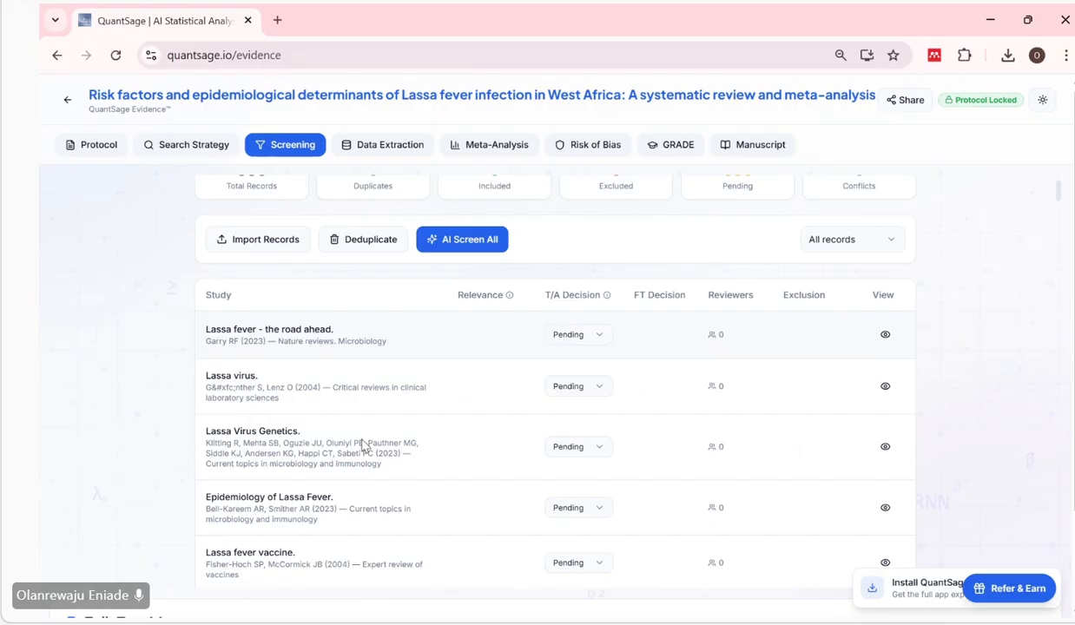
scroll(364, 446, up, 1)
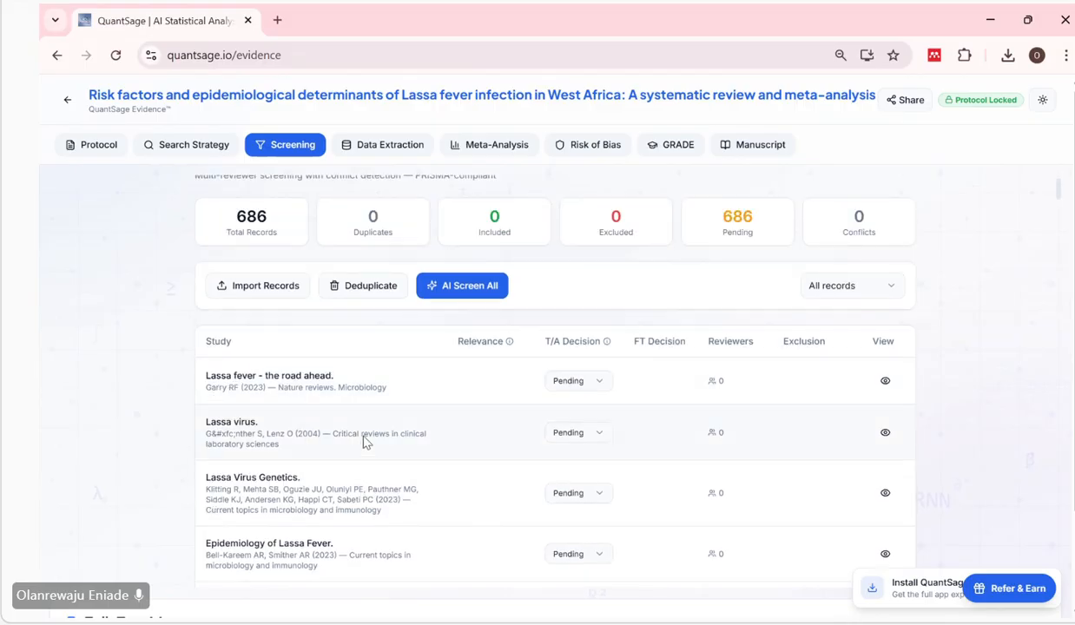
click(365, 288)
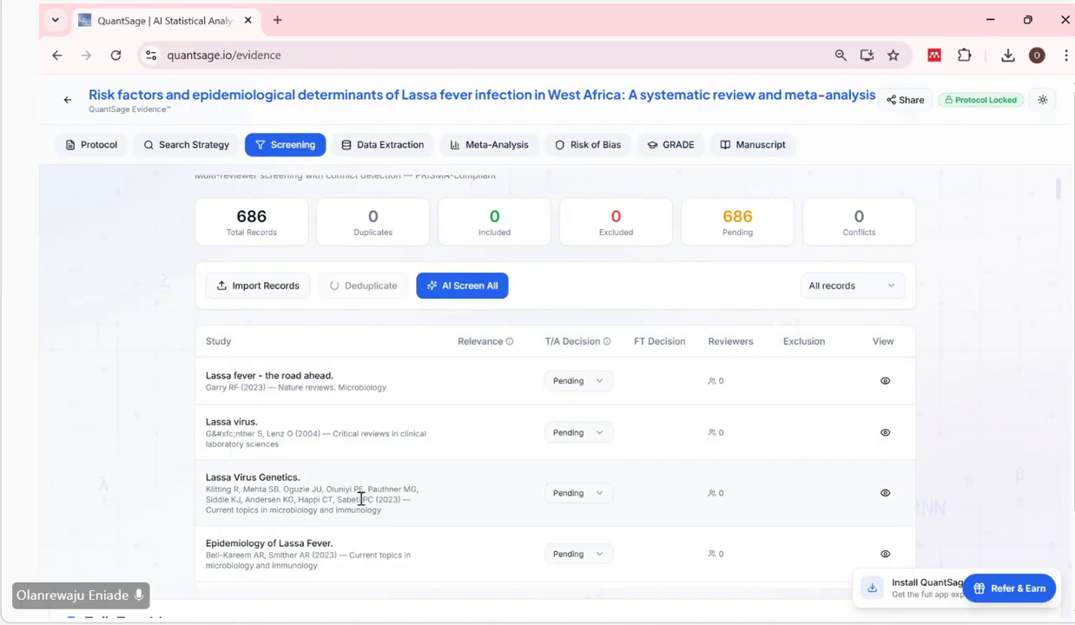
scroll(361, 499, down, 1)
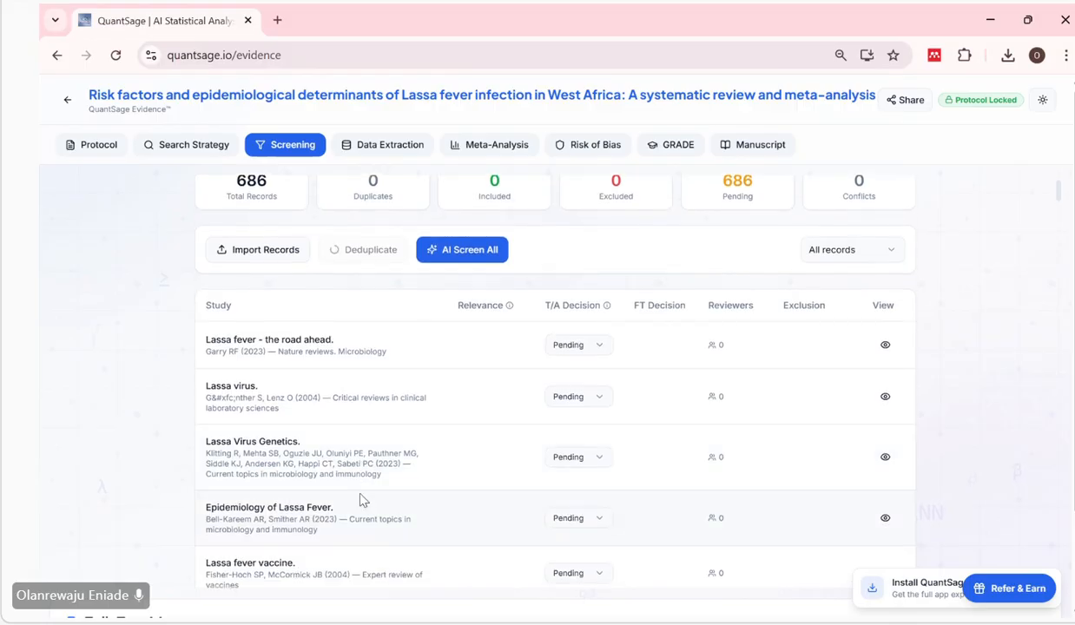
scroll(363, 501, up, 1)
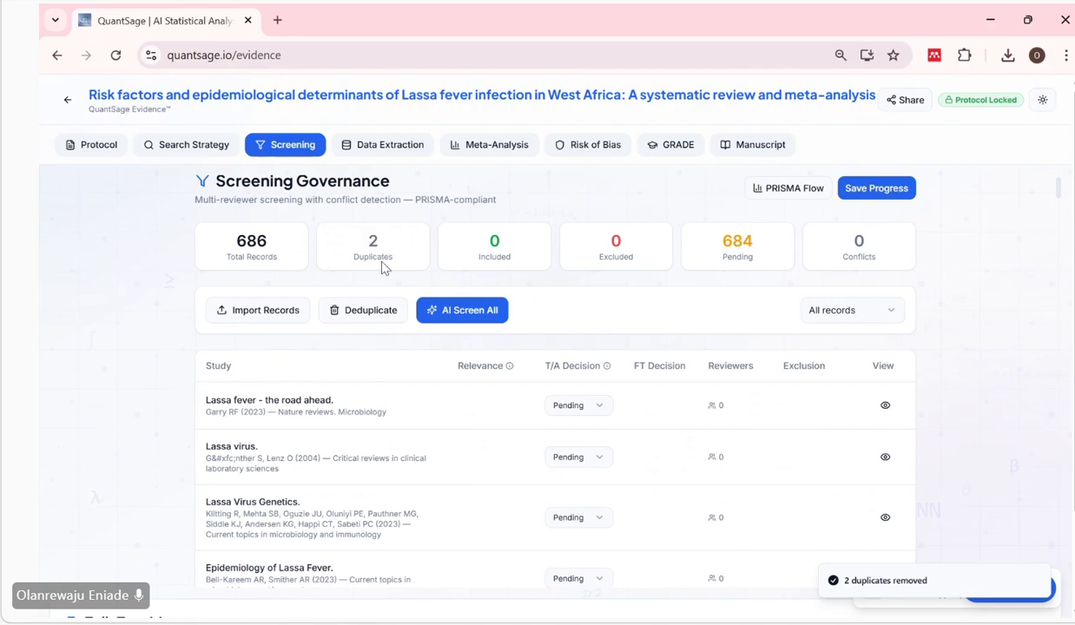
Look through the deduplicated study list and its title/abstract decisions, and recheck the screening counts.
scroll(363, 464, down, 2)
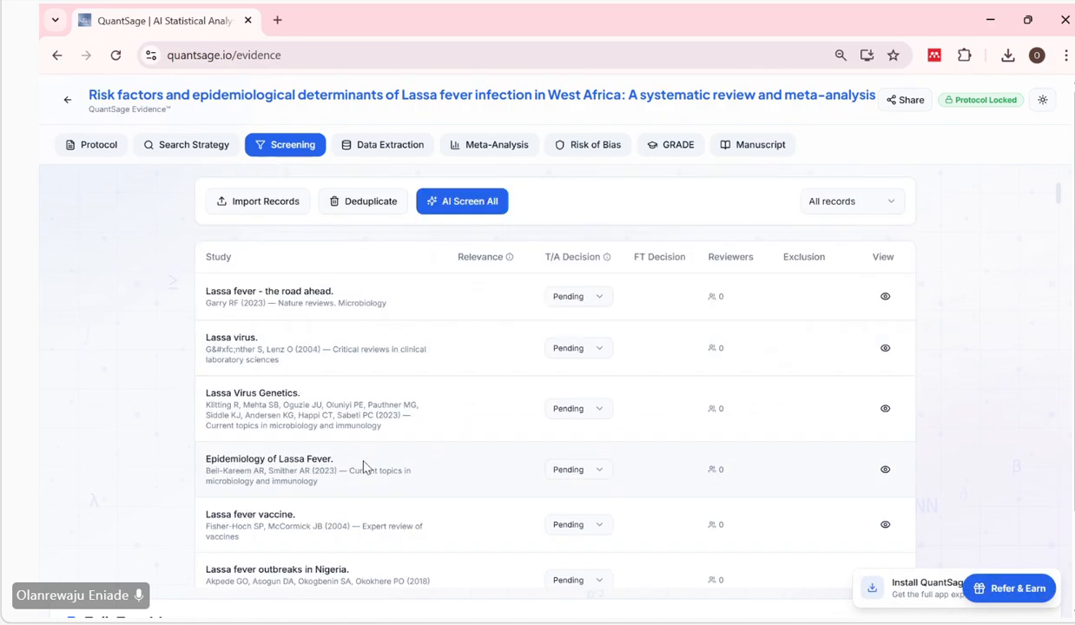
scroll(363, 467, up, 1)
scroll(363, 467, down, 8)
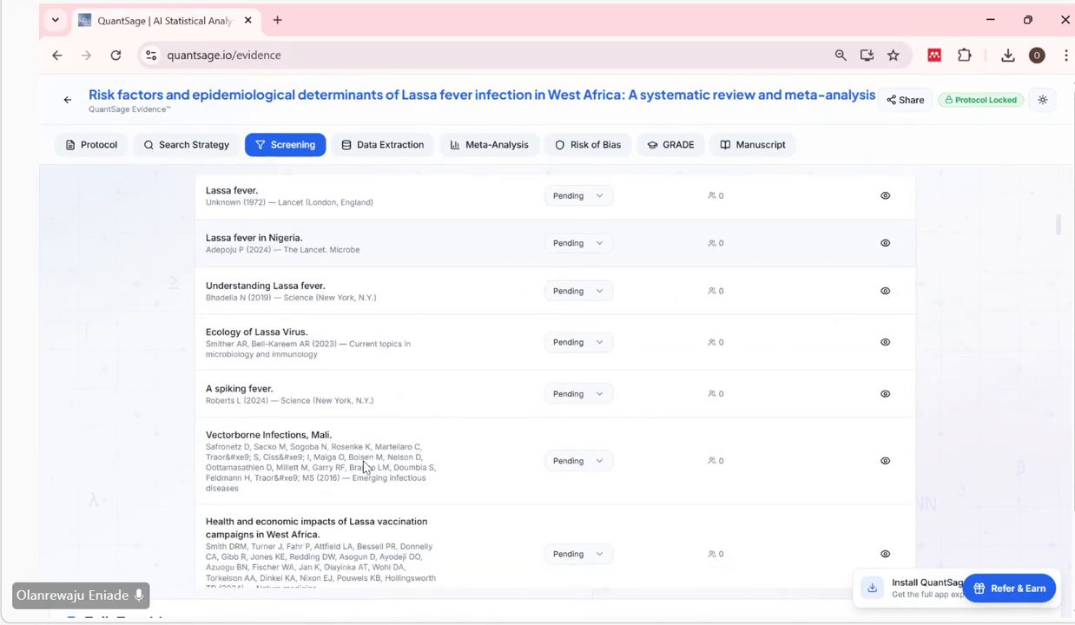
scroll(363, 467, down, 3)
scroll(364, 465, up, 10)
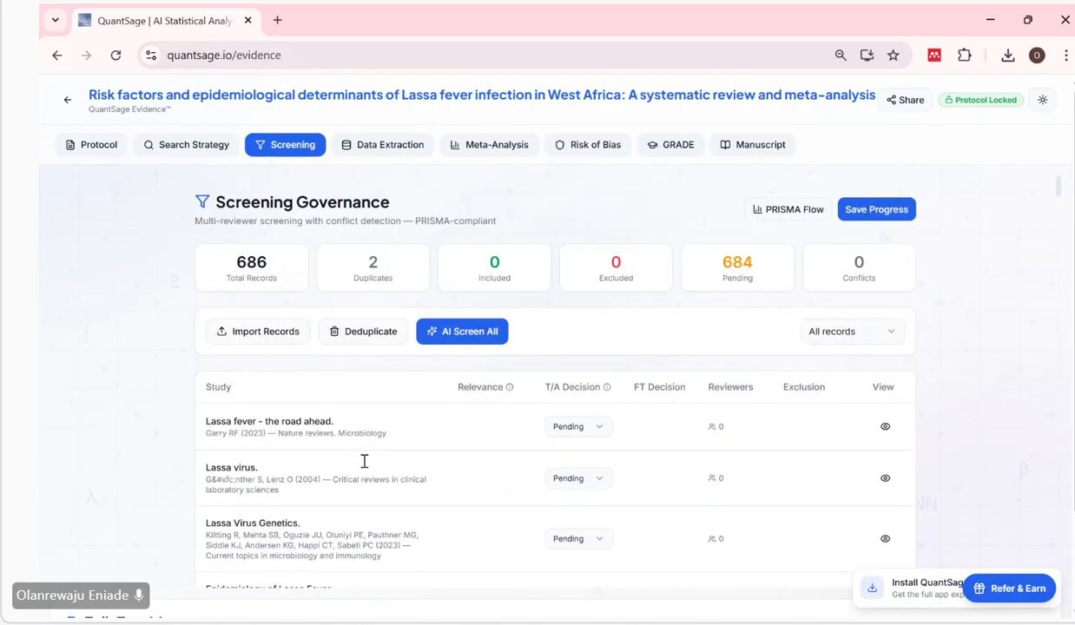
scroll(364, 463, down, 1)
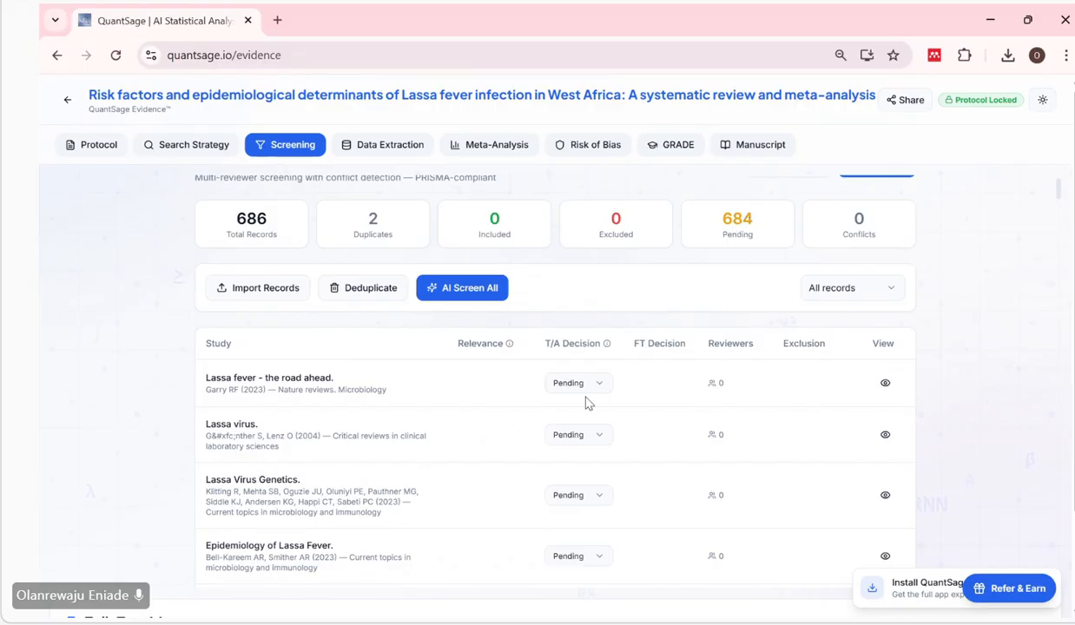
Save the current screening progress of the deduplicated study records.
scroll(479, 535, down, 2)
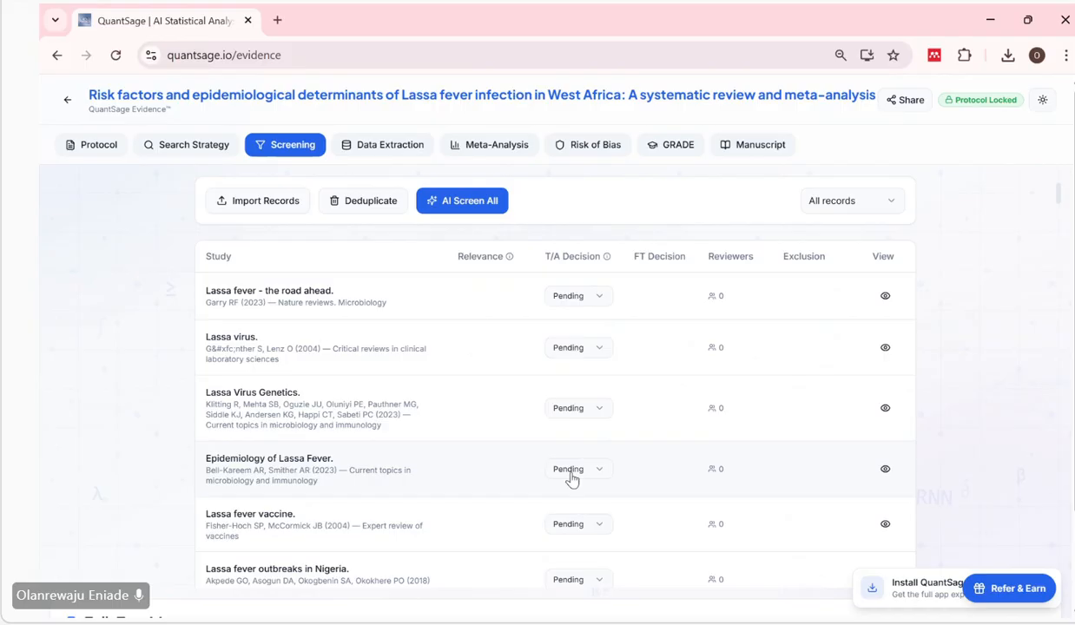
scroll(571, 479, up, 2)
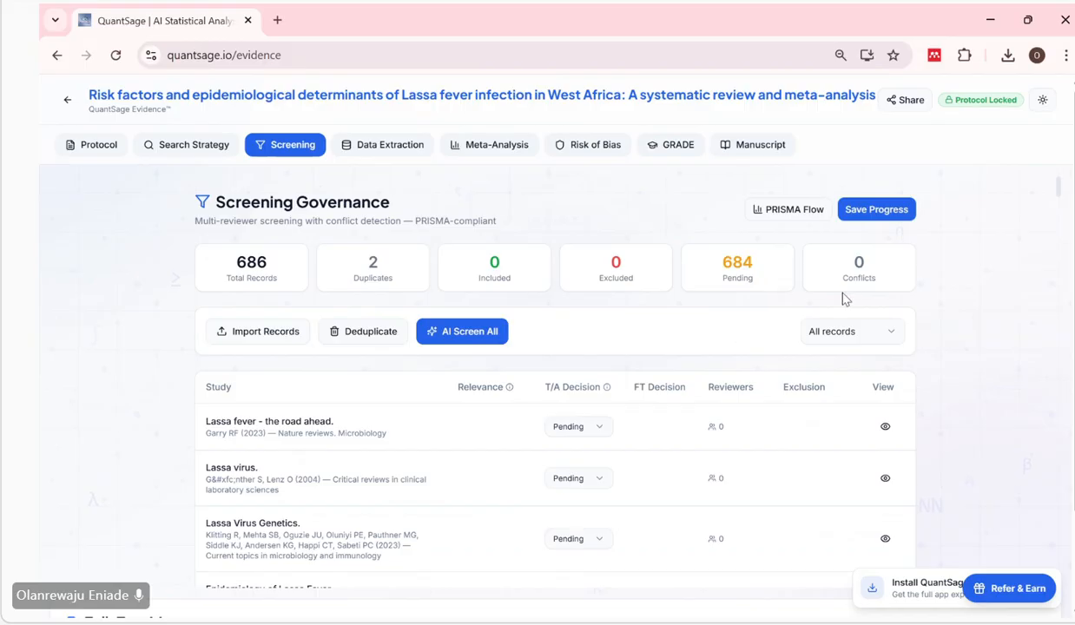
click(875, 211)
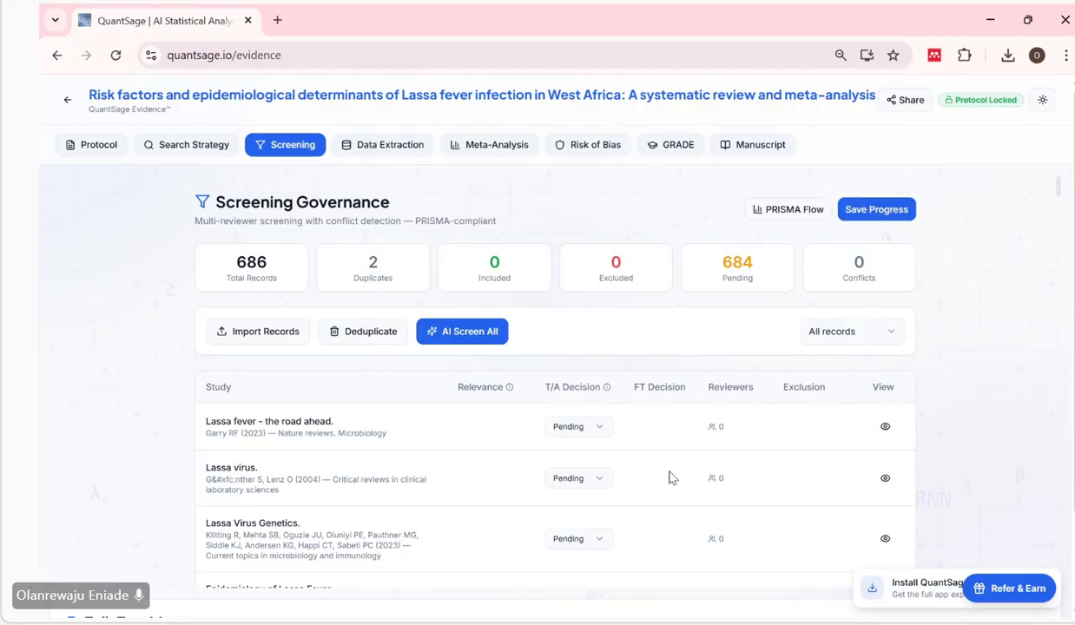
Start sharing the systematic review and enter the collaborator's email address for the invitation.
scroll(628, 521, down, 2)
scroll(627, 521, up, 2)
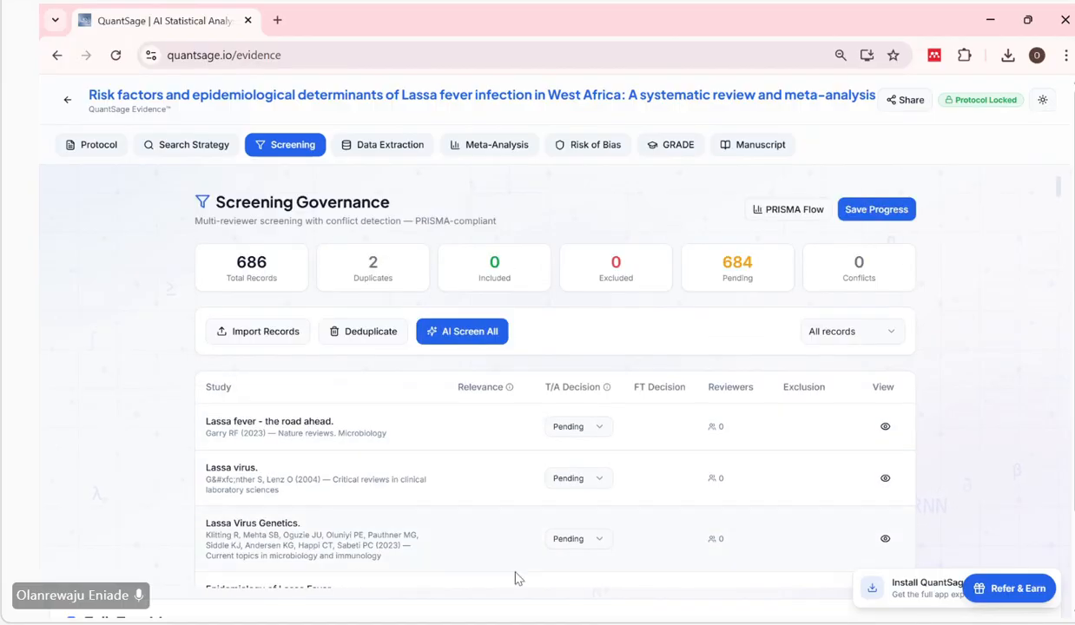
click(910, 101)
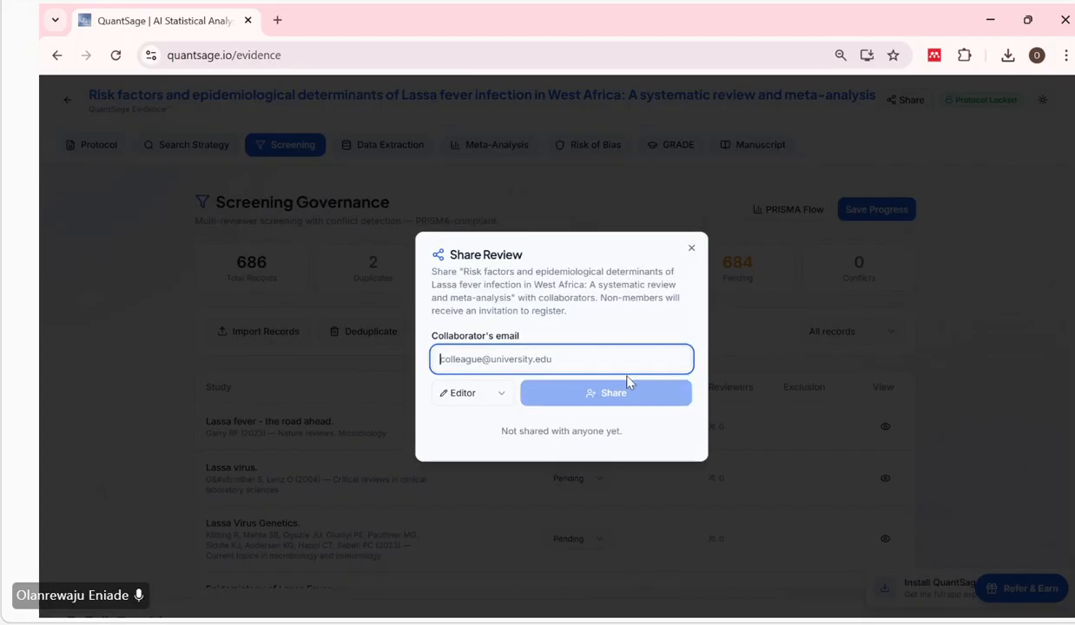
click(627, 363)
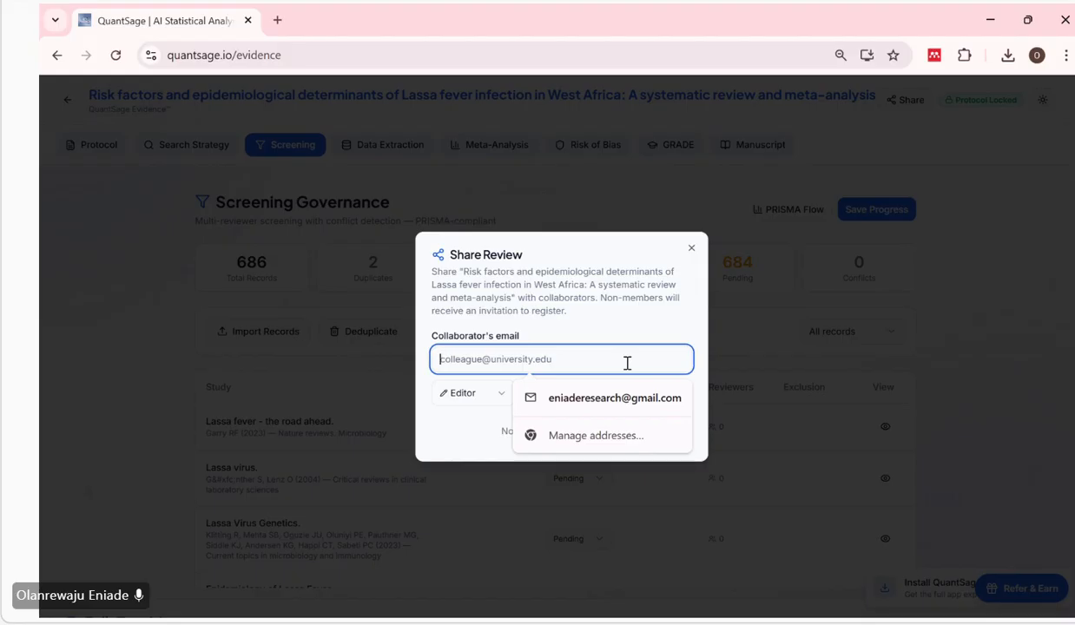
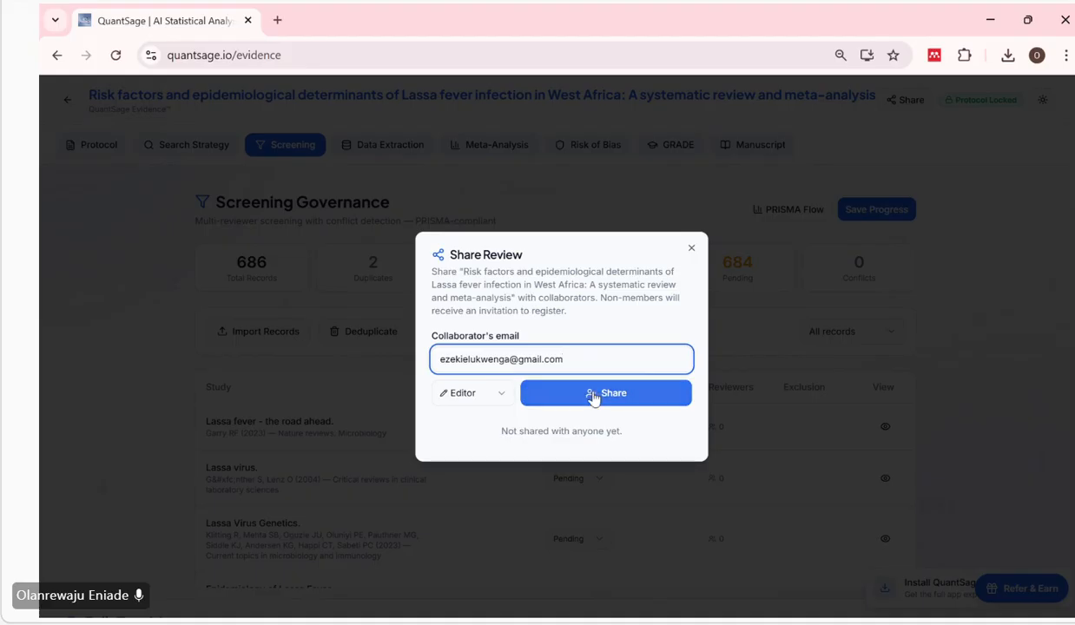
Give the collaborator the Editor role, share the review with them and close the sharing dialog.
click(500, 397)
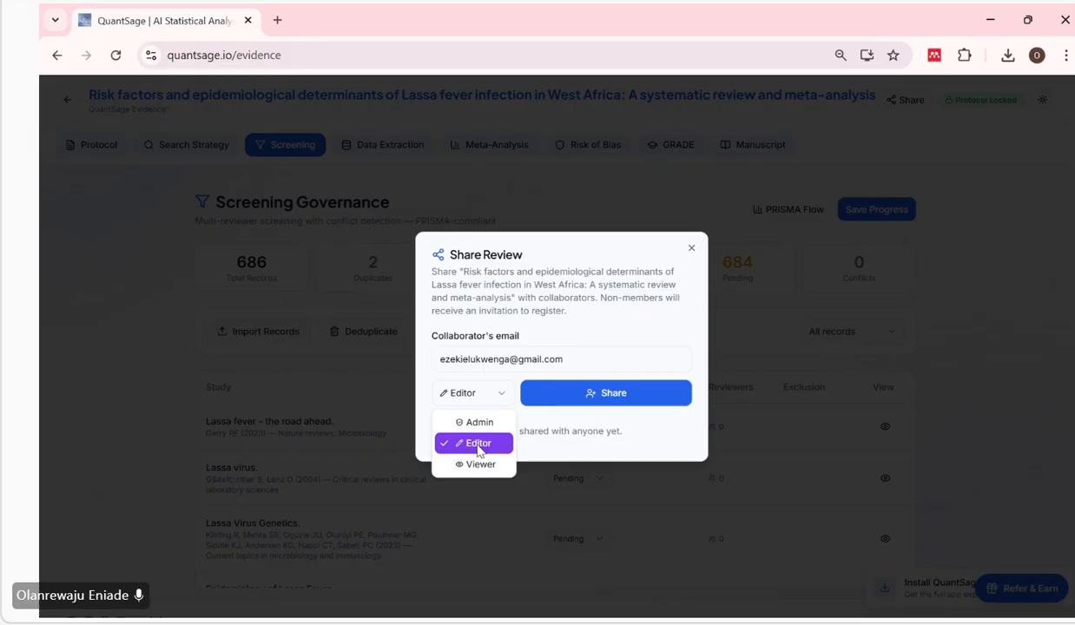
click(483, 451)
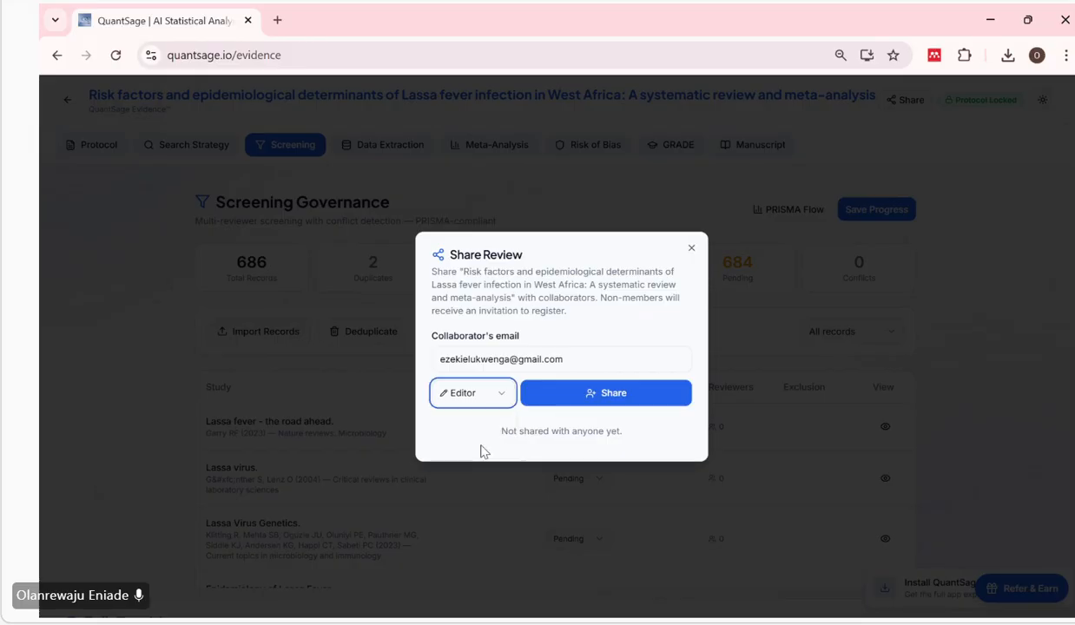
click(593, 401)
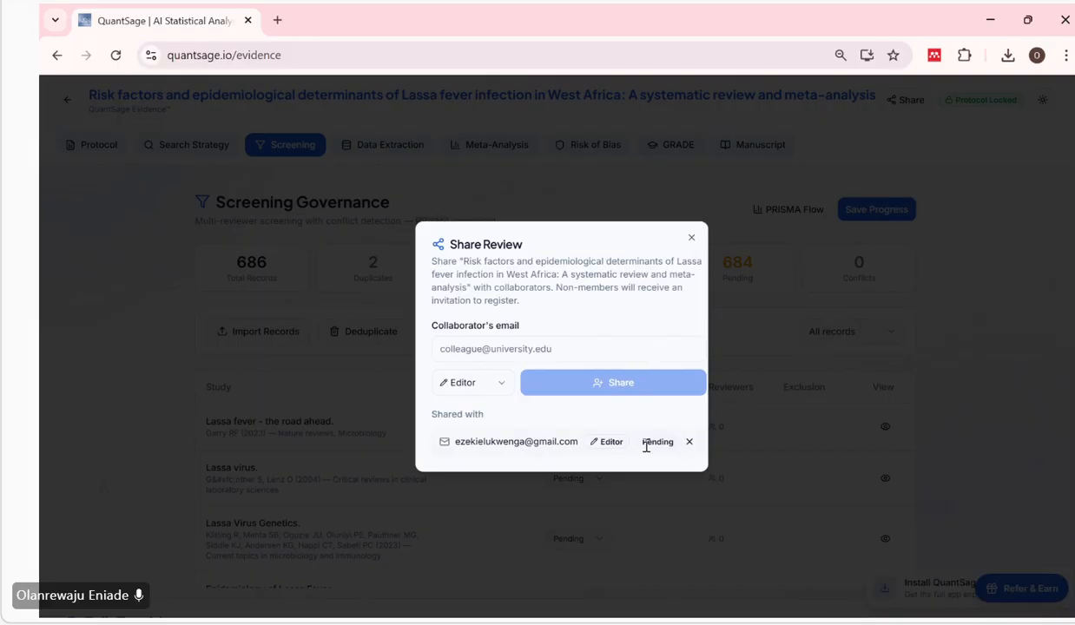
click(692, 238)
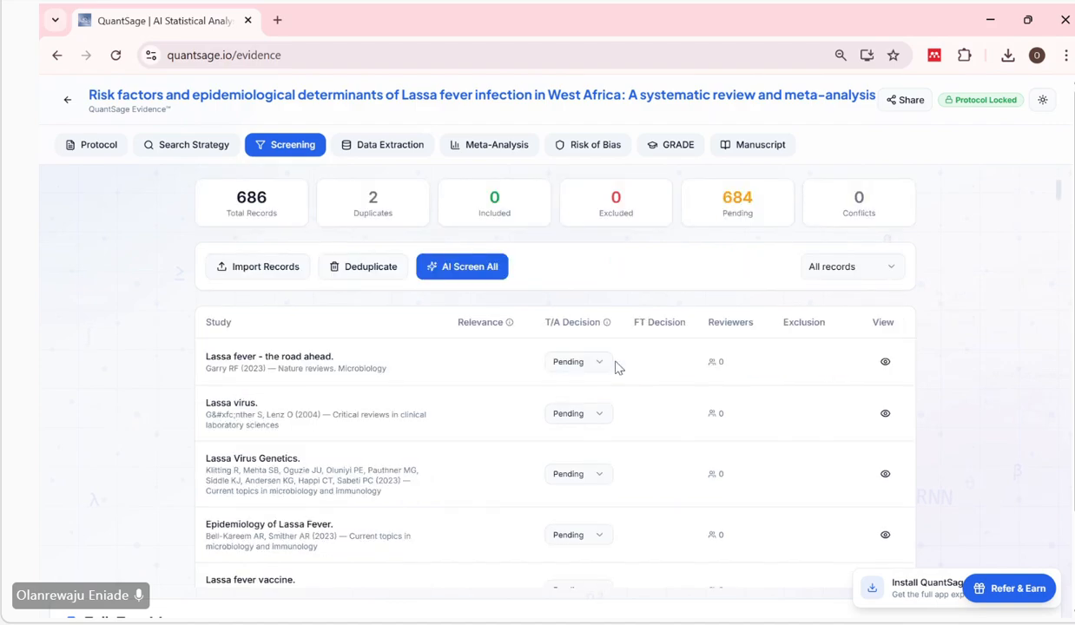
Examine the screening list's study titles, title/abstract decisions and reviewer column along with the record counts.
scroll(699, 340, down, 1)
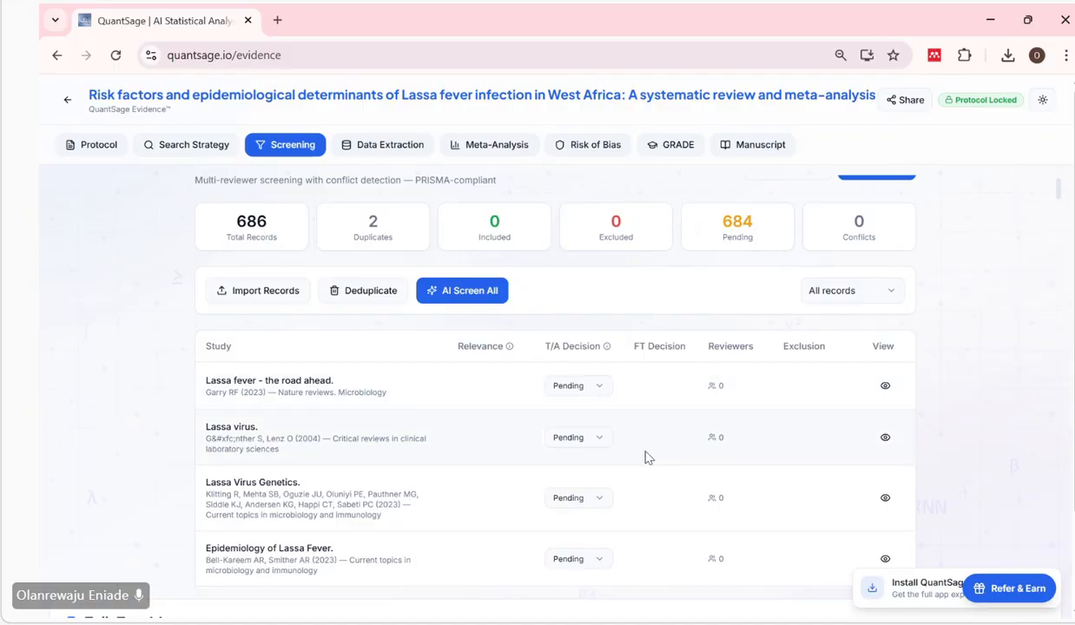
scroll(643, 456, down, 2)
scroll(644, 456, up, 1)
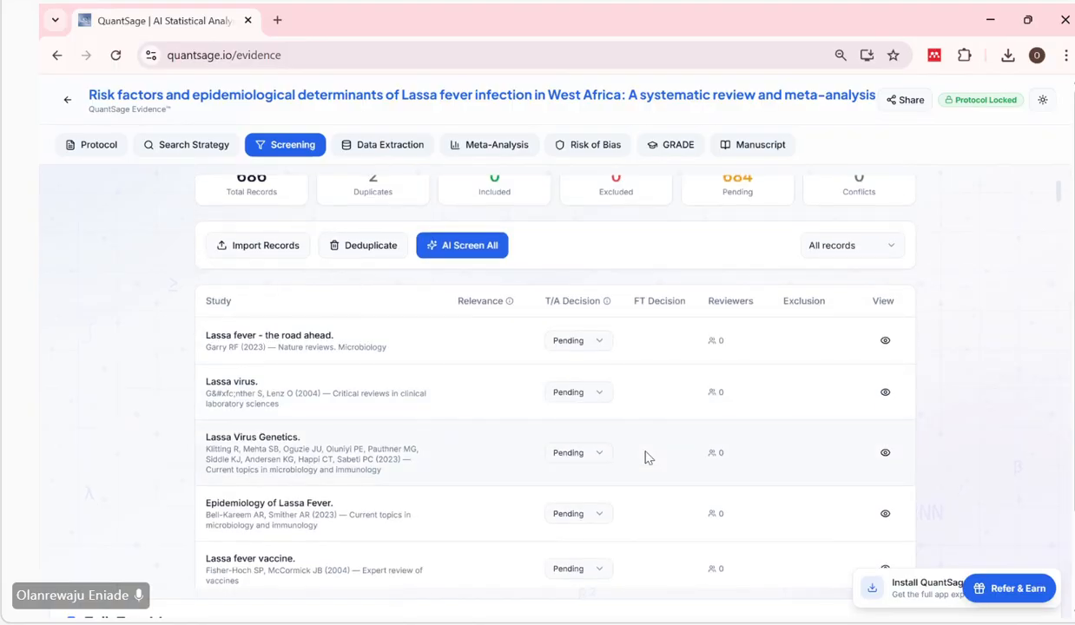
scroll(781, 274, up, 2)
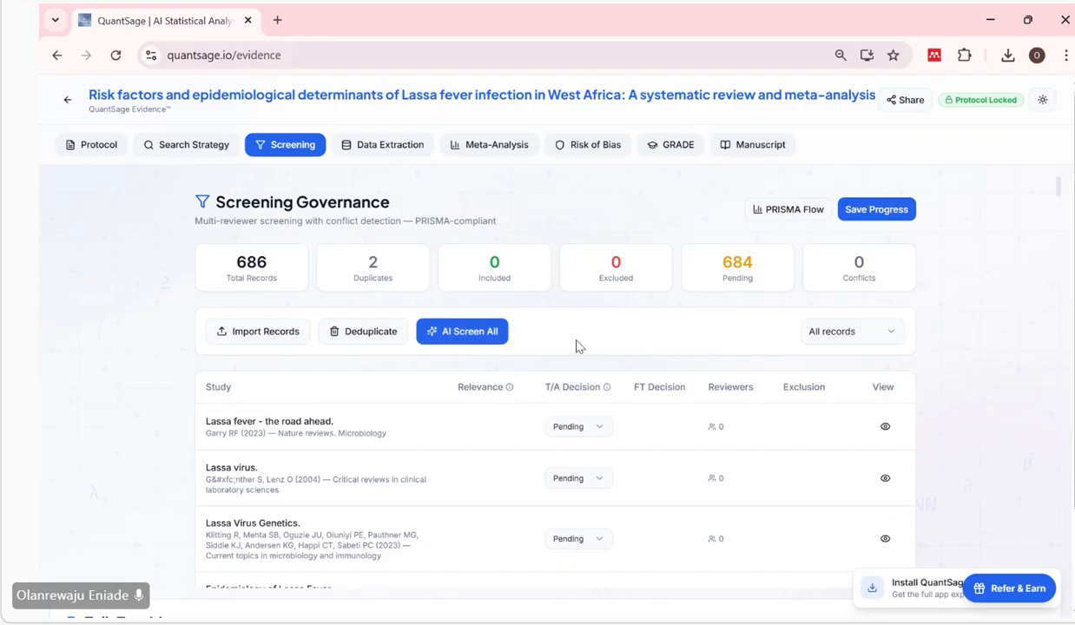
scroll(579, 347, down, 1)
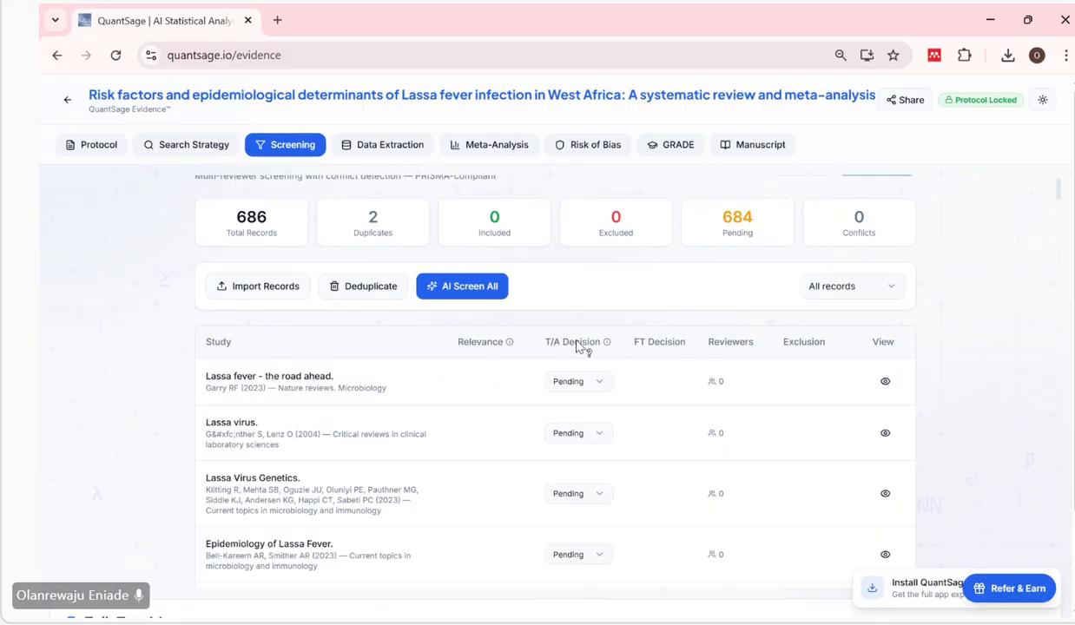
scroll(556, 383, down, 1)
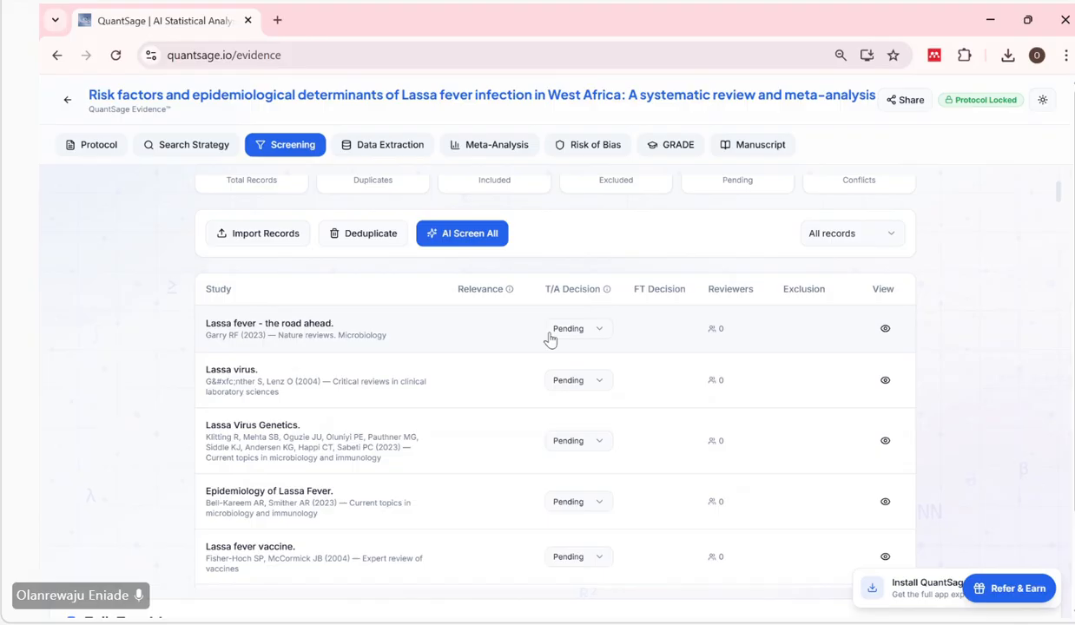
scroll(550, 339, down, 1)
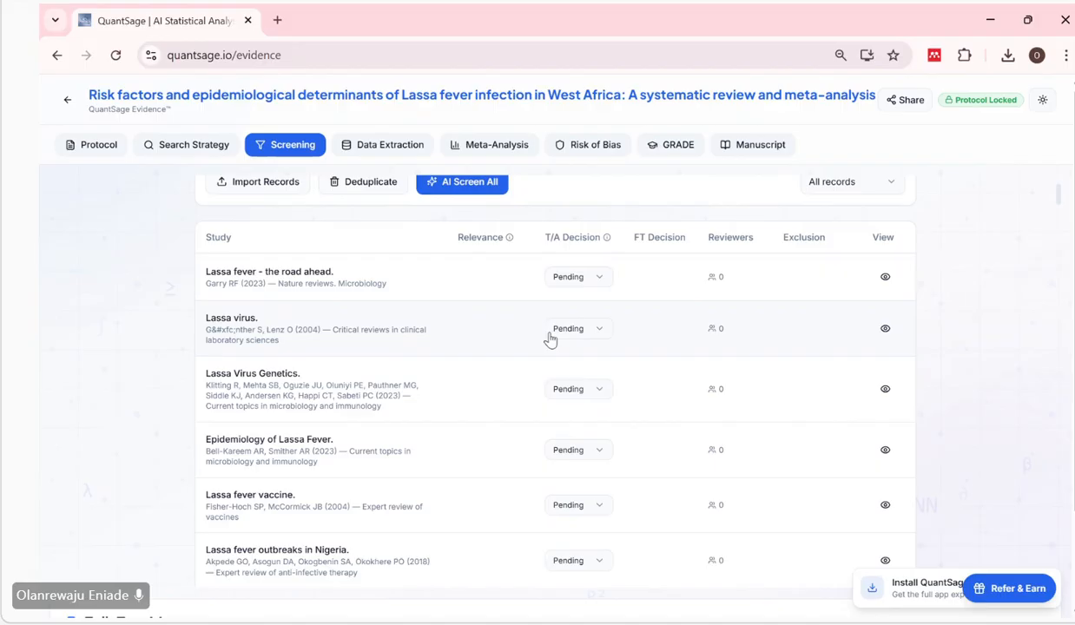
scroll(553, 343, up, 1)
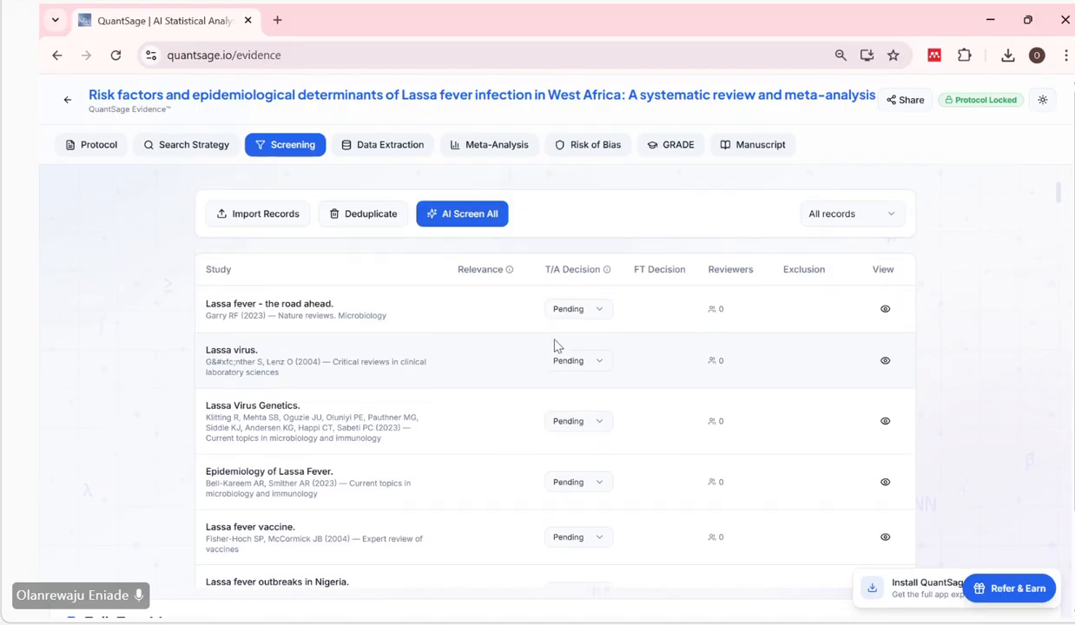
scroll(556, 346, down, 2)
scroll(556, 346, up, 2)
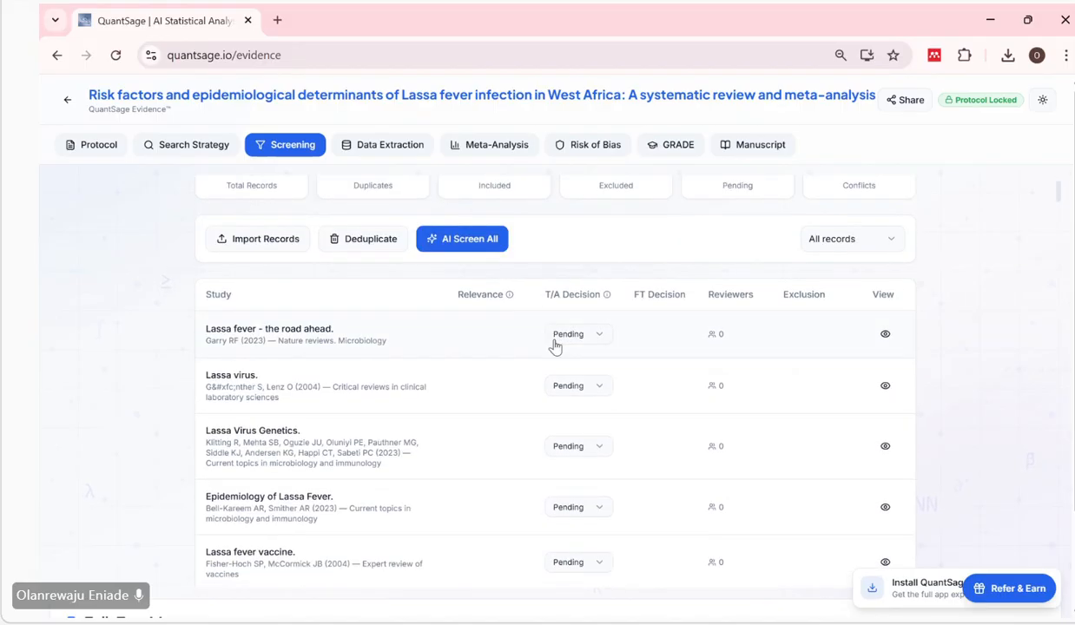
scroll(351, 347, down, 1)
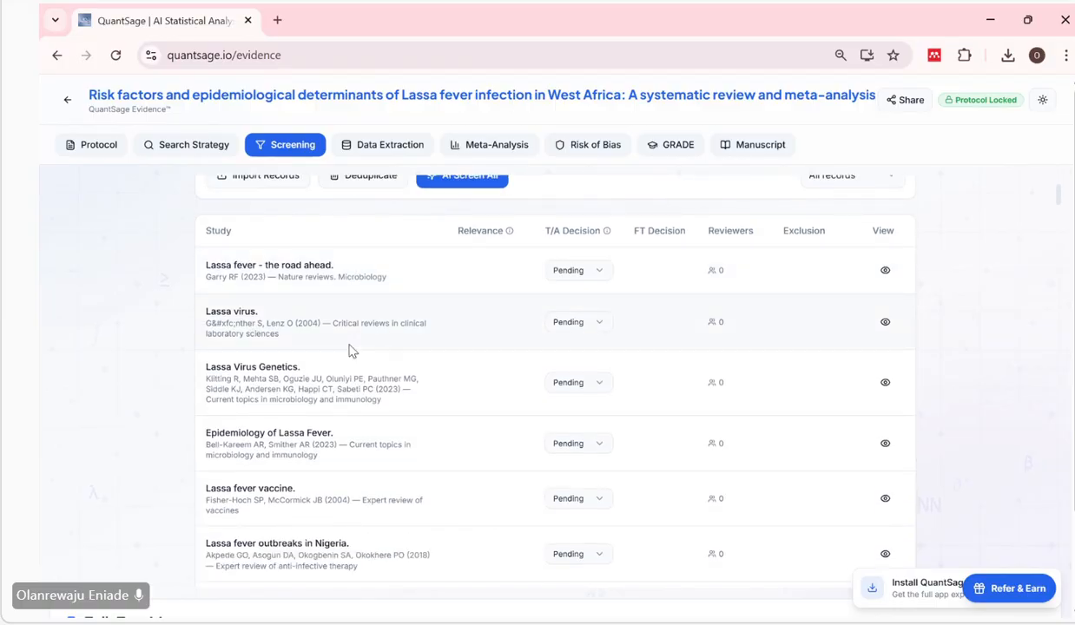
scroll(350, 350, down, 4)
scroll(349, 345, up, 3)
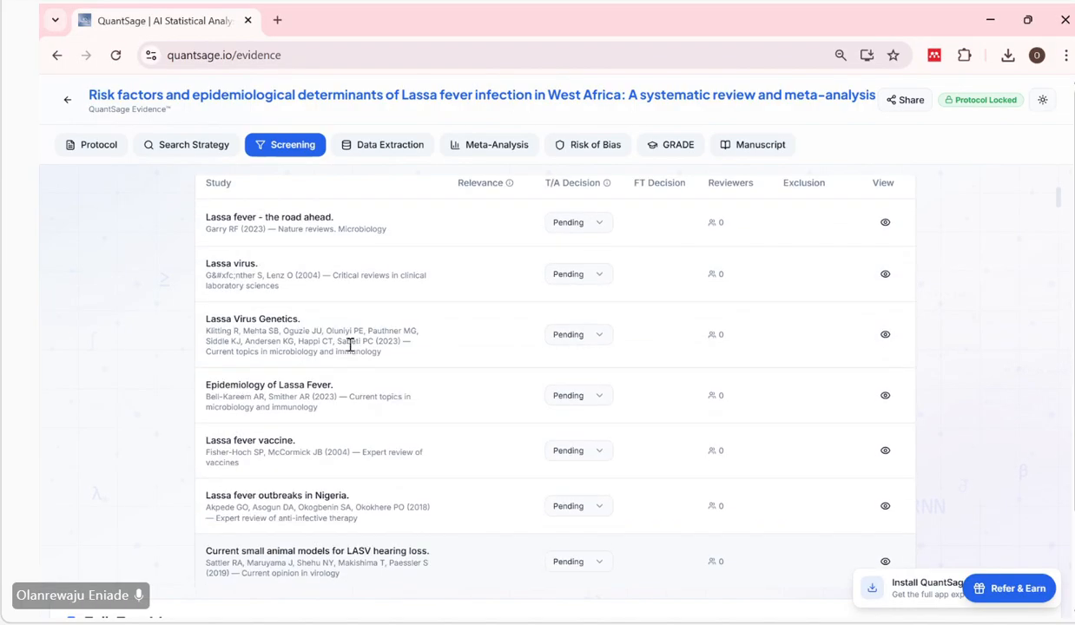
scroll(350, 345, up, 2)
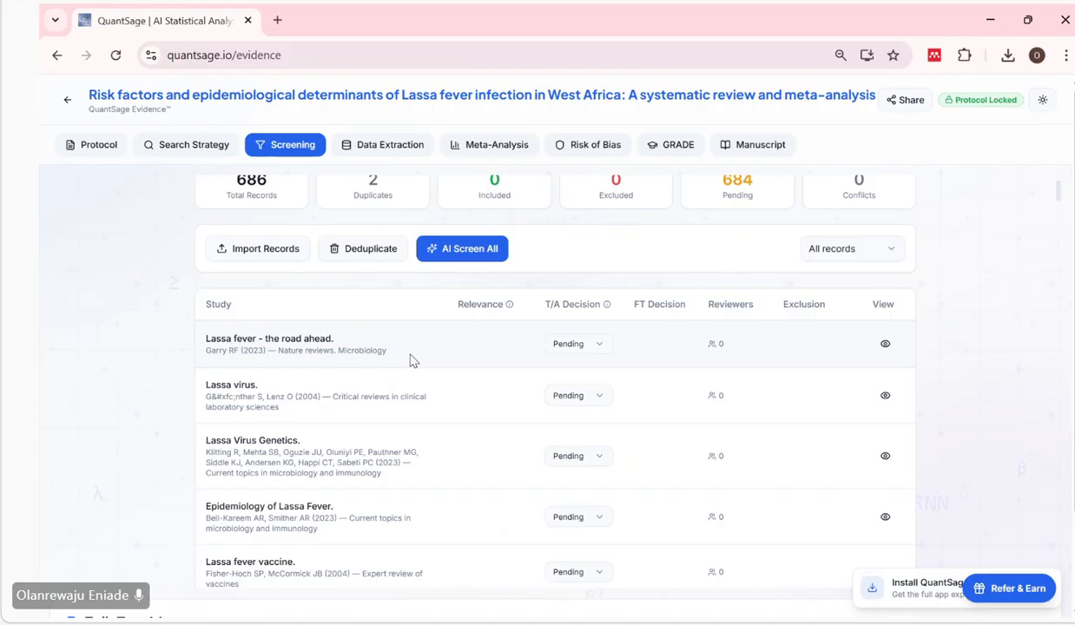
View the abstract of the first study, "Lassa fever - the road ahead.", and close its details.
scroll(412, 360, down, 1)
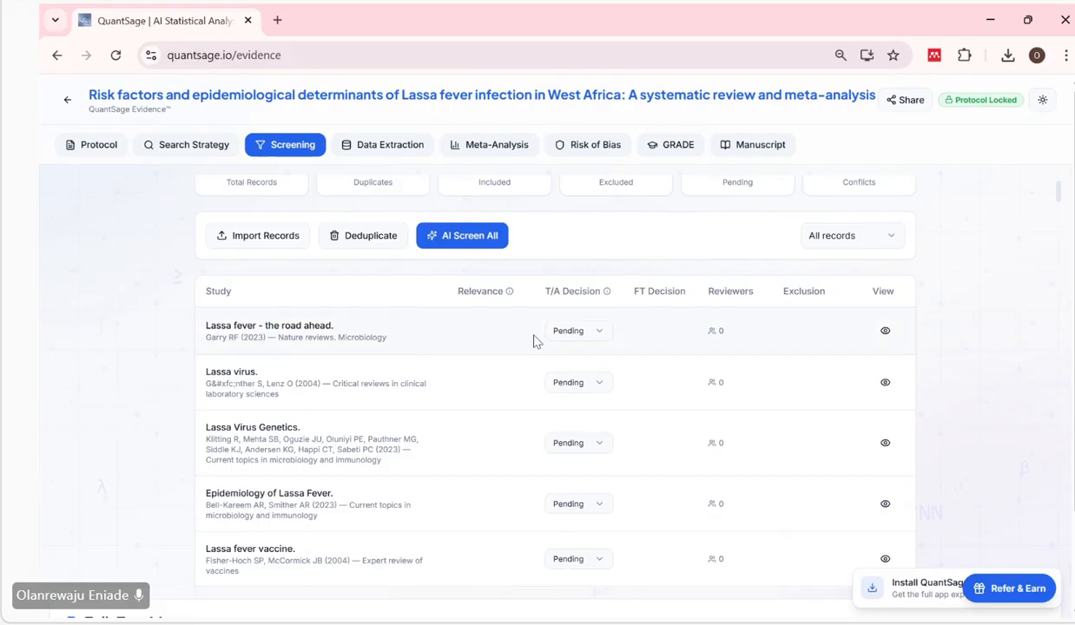
click(885, 332)
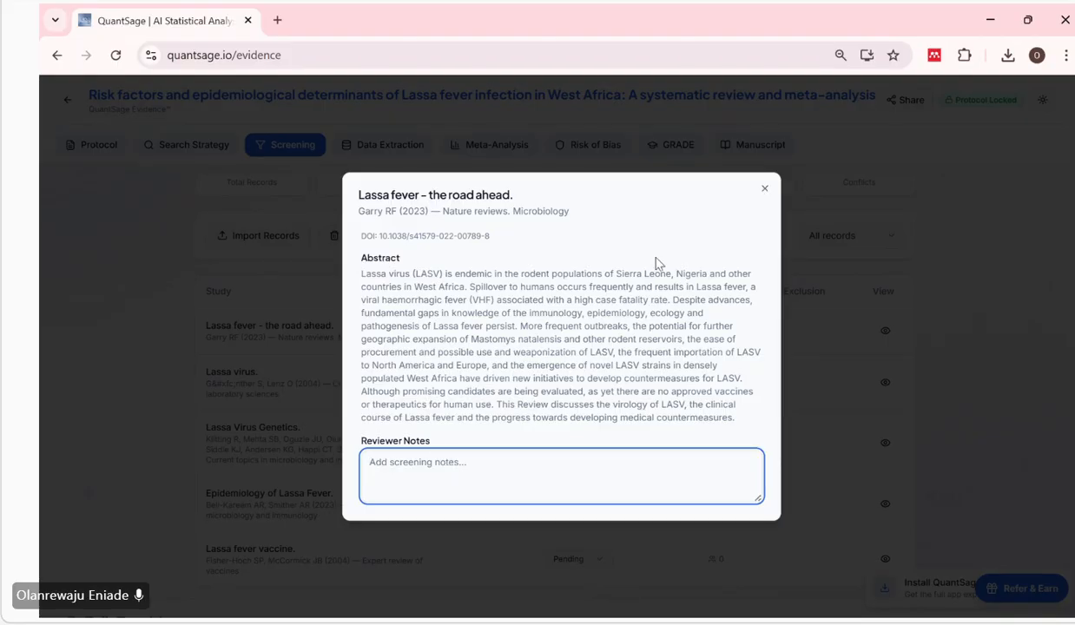
click(764, 191)
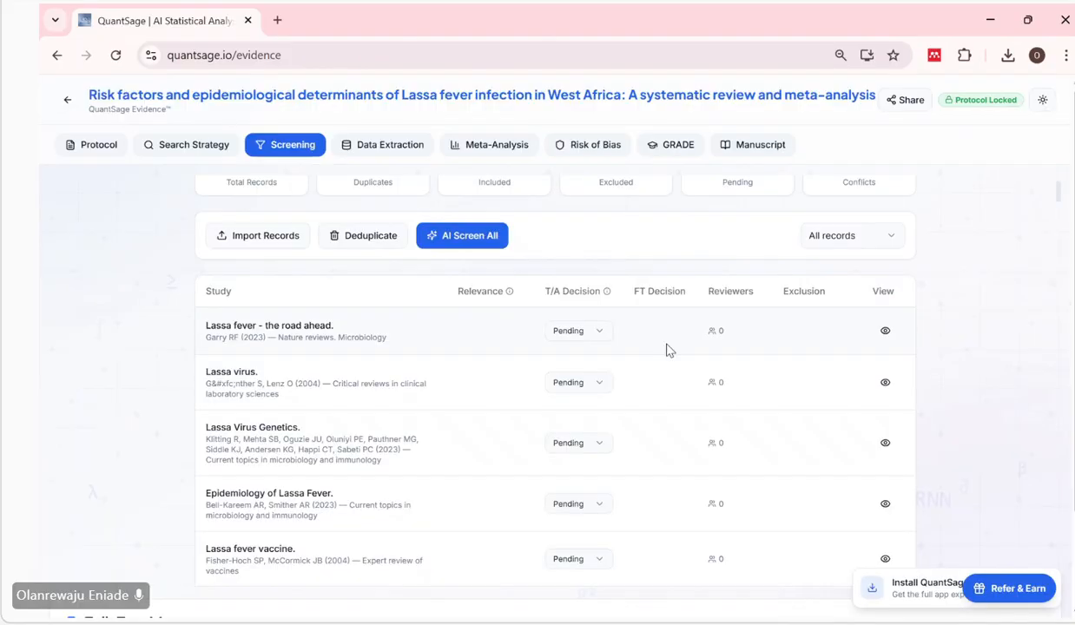
Save the screening progress and open the review's protocol.
scroll(666, 350, up, 1)
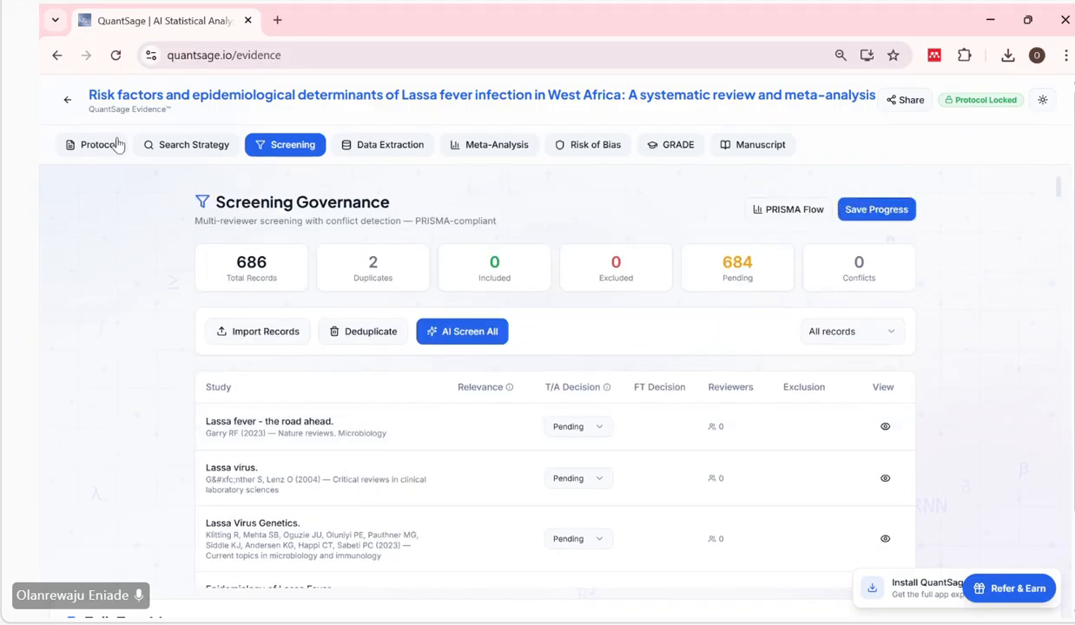
click(875, 211)
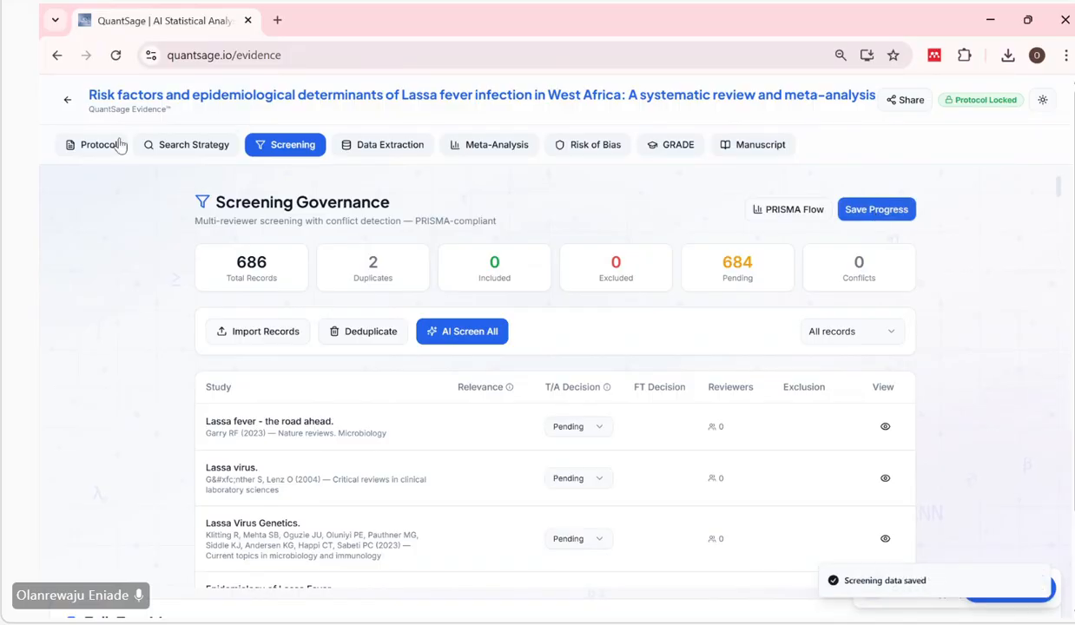
click(84, 151)
Examine the protocol's PICO framework, going through the seroprevalence, incidence, case fatality and odds ratio outcomes one by one.
scroll(309, 341, down, 6)
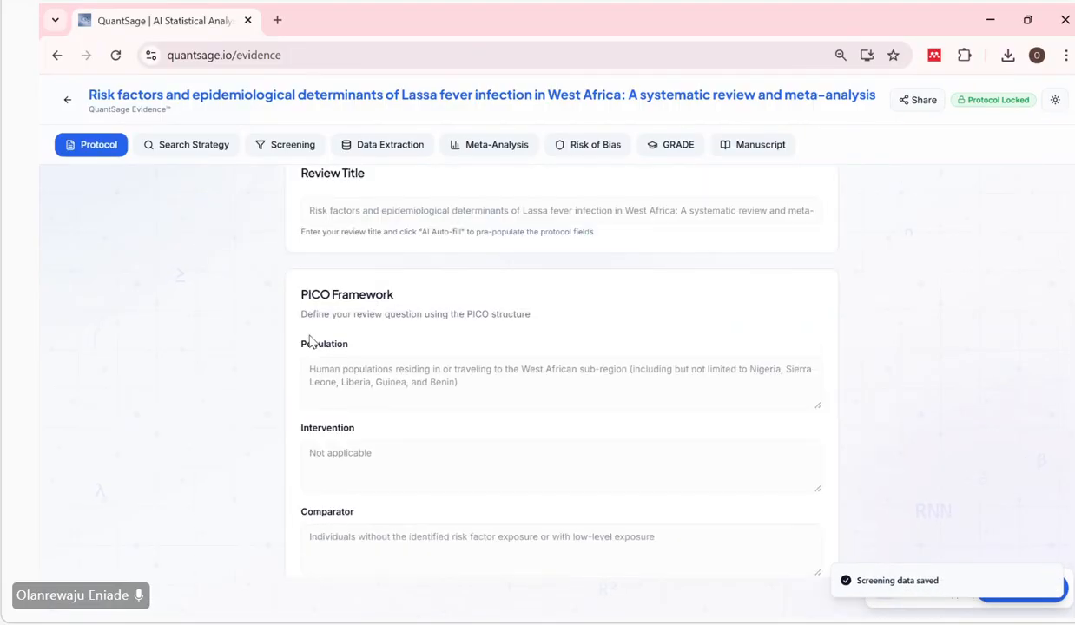
scroll(309, 336, down, 1)
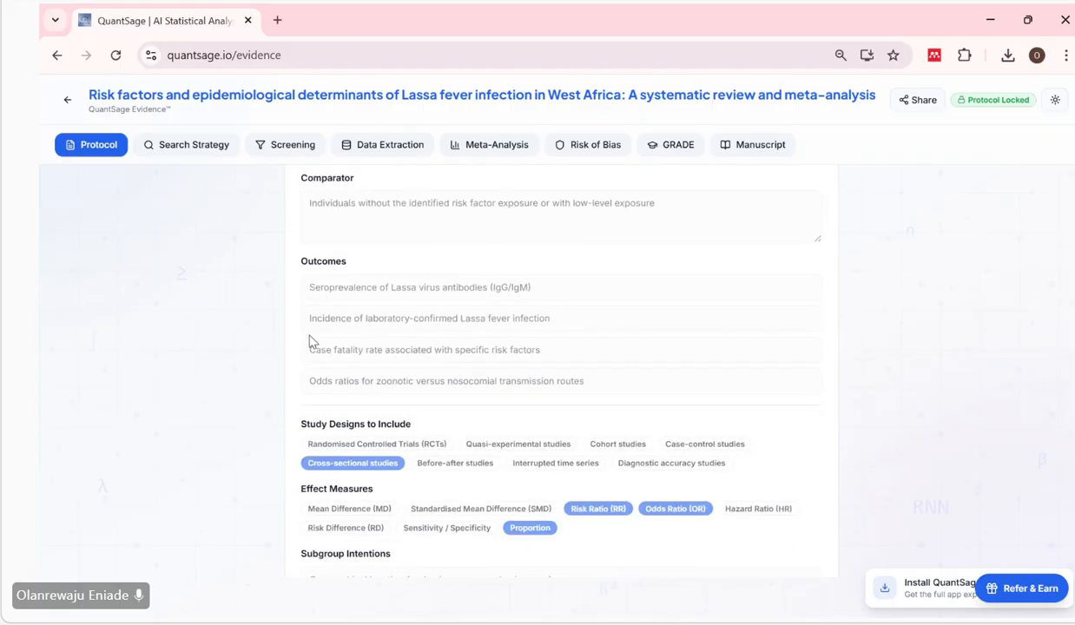
scroll(309, 335, up, 1)
scroll(431, 327, down, 1)
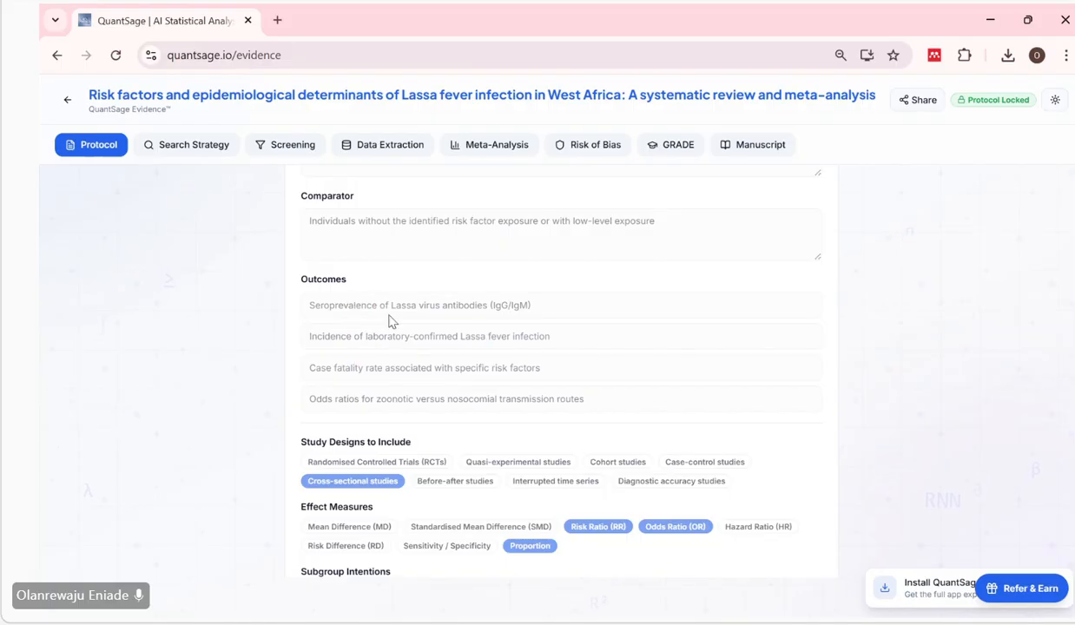
drag(592, 406, 307, 295)
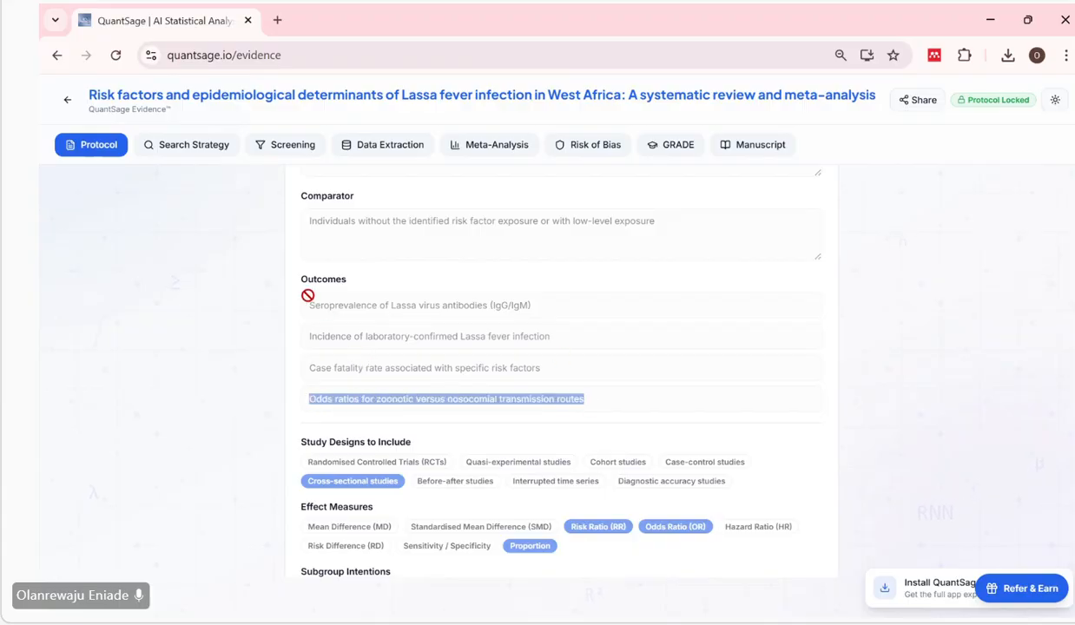
drag(566, 308, 295, 312)
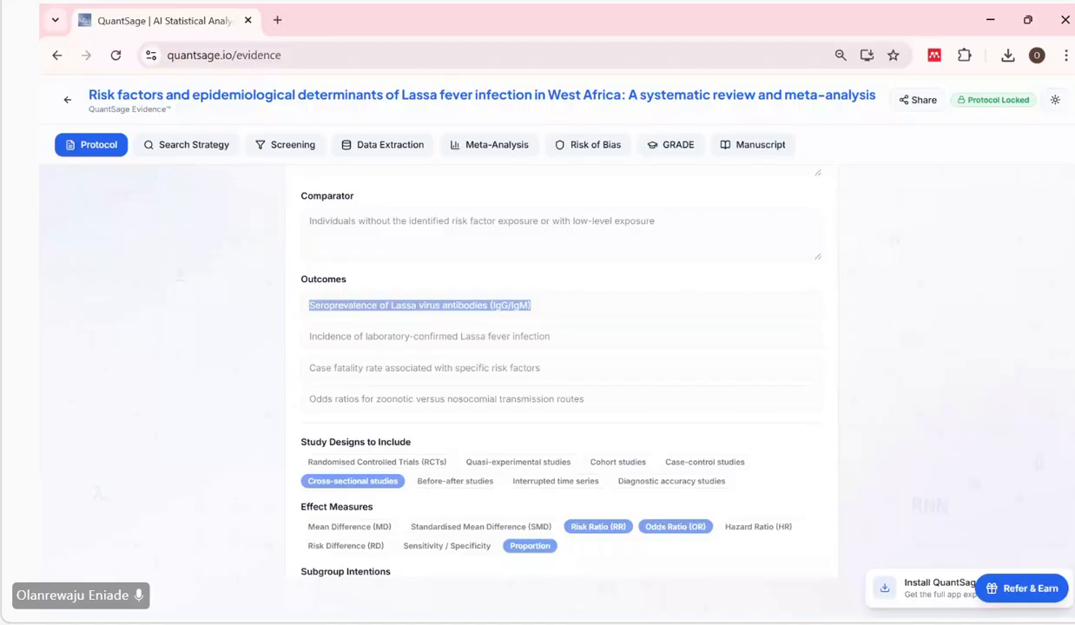
click(658, 546)
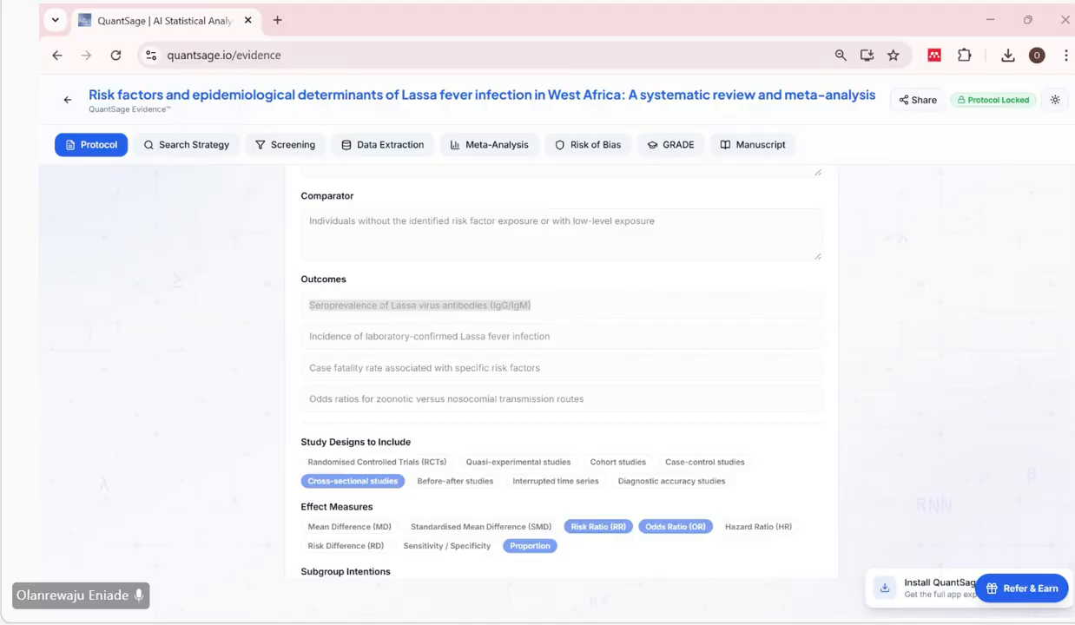
click(560, 342)
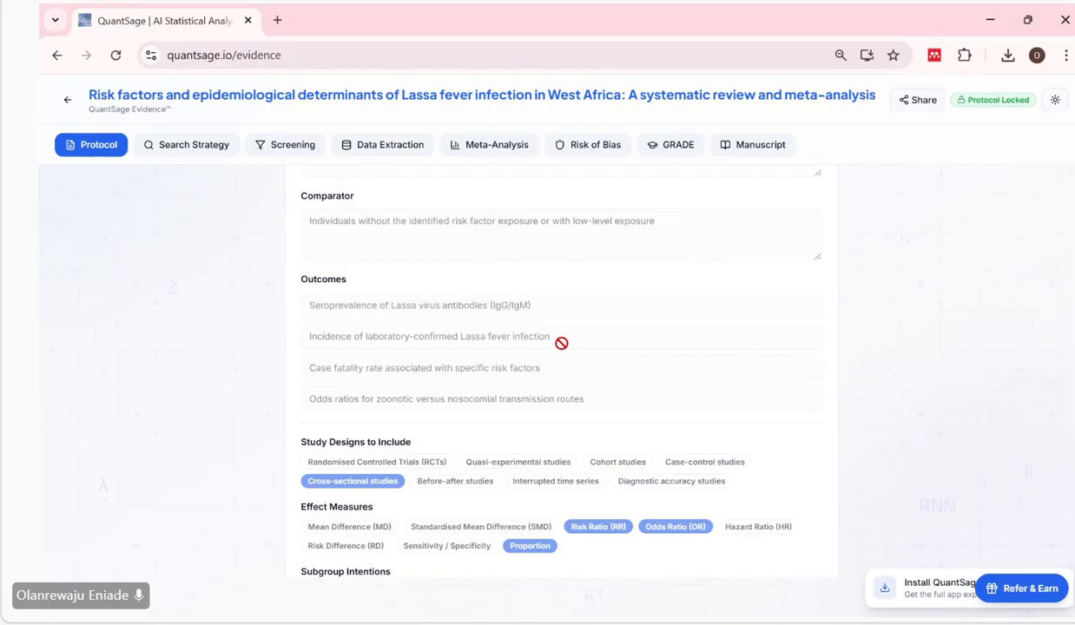
drag(562, 342, 300, 334)
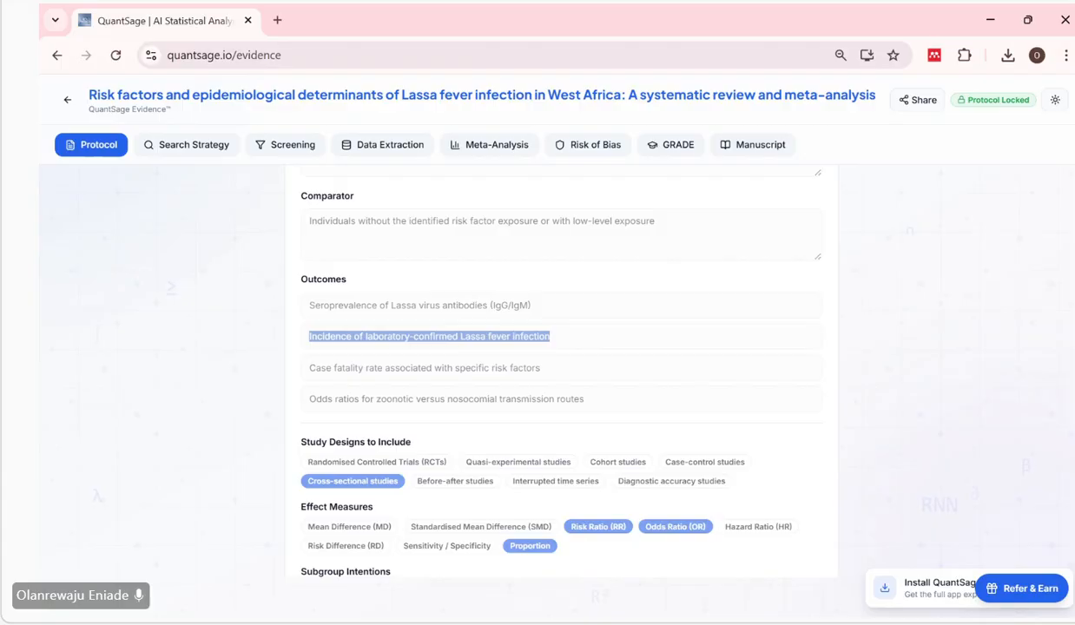
click(836, 332)
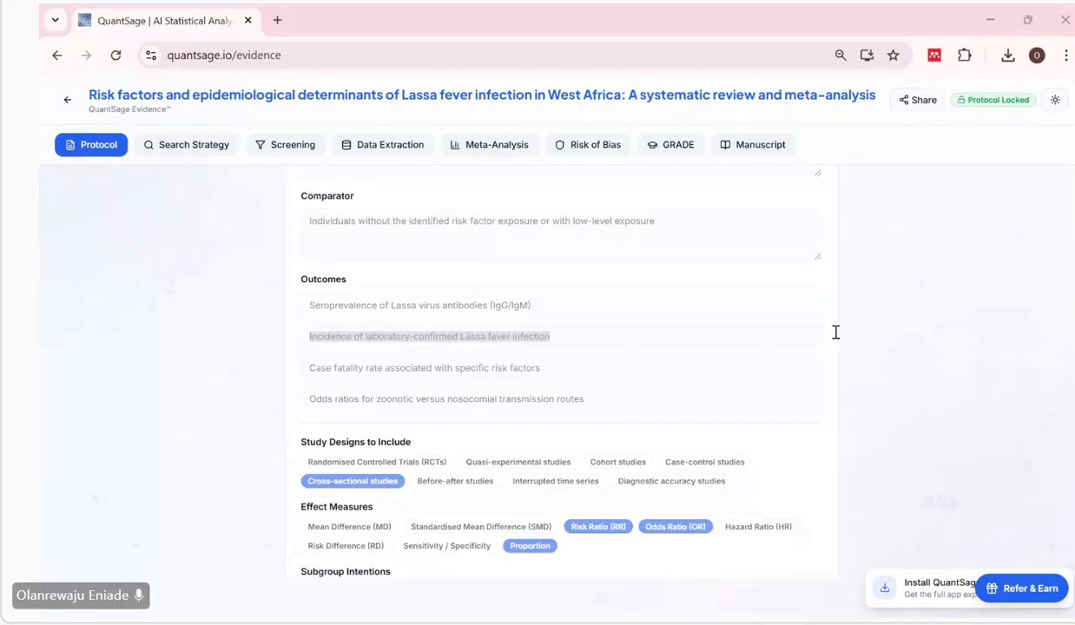
drag(540, 367, 299, 370)
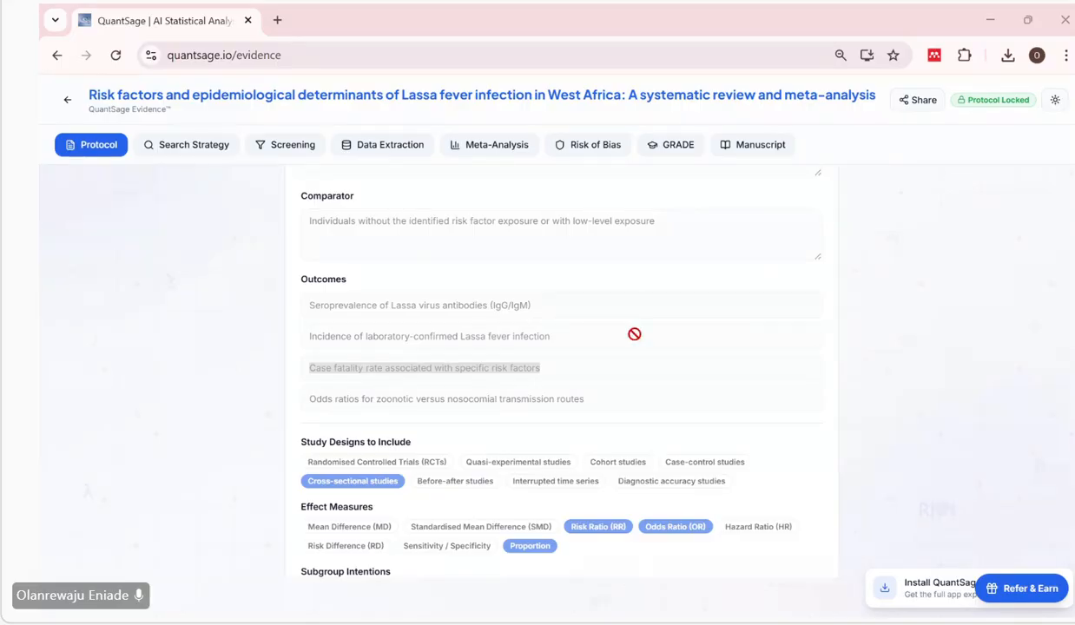
click(595, 389)
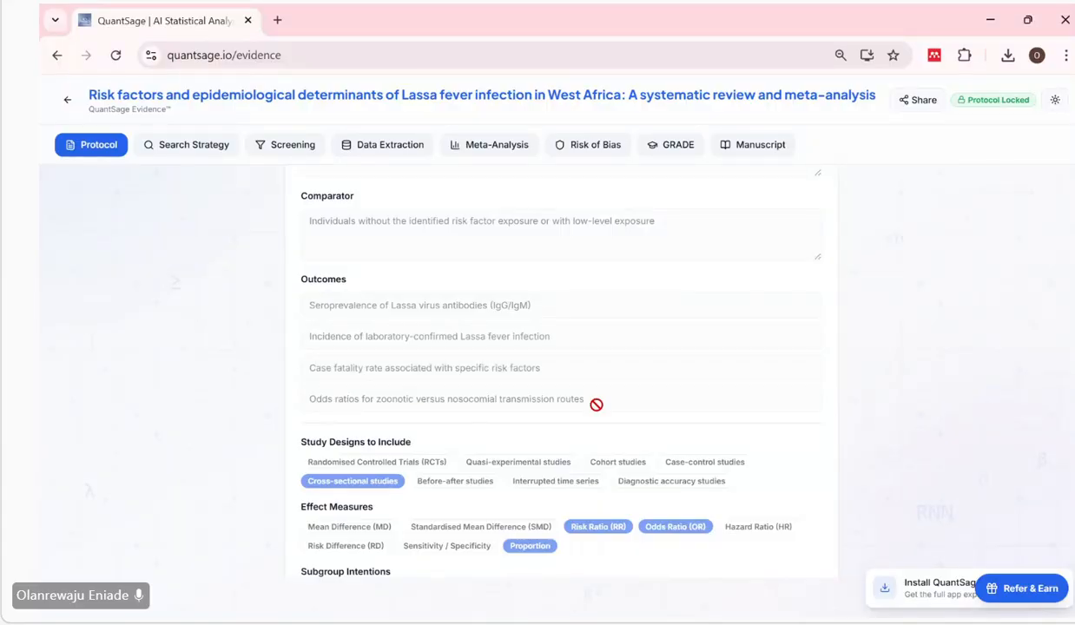
drag(617, 404, 295, 412)
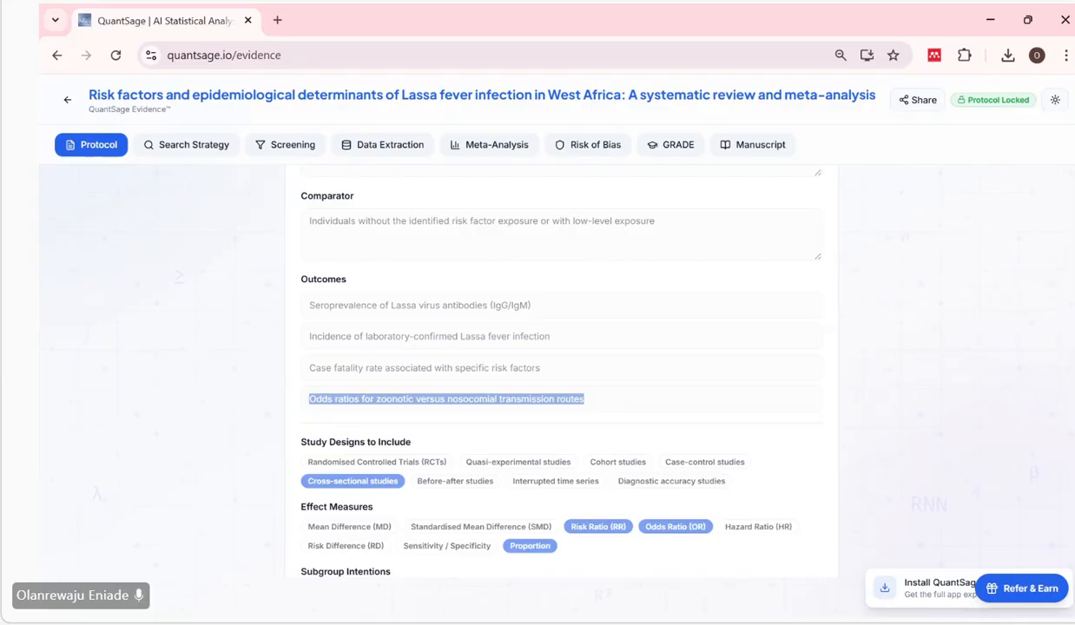
key(alt+Tab)
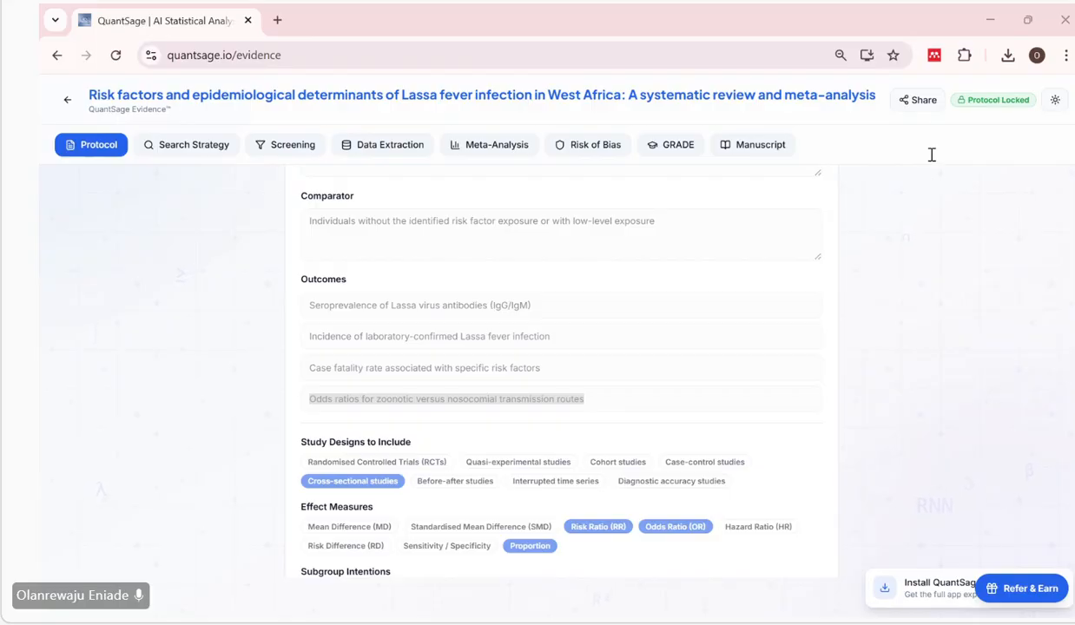
scroll(596, 228, up, 8)
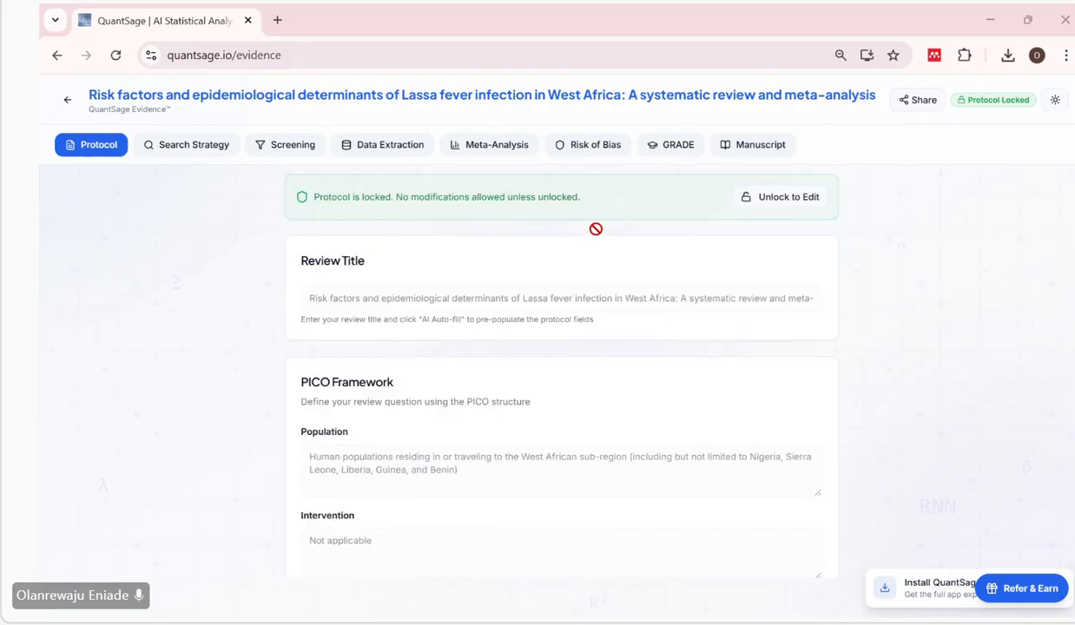
scroll(595, 229, down, 8)
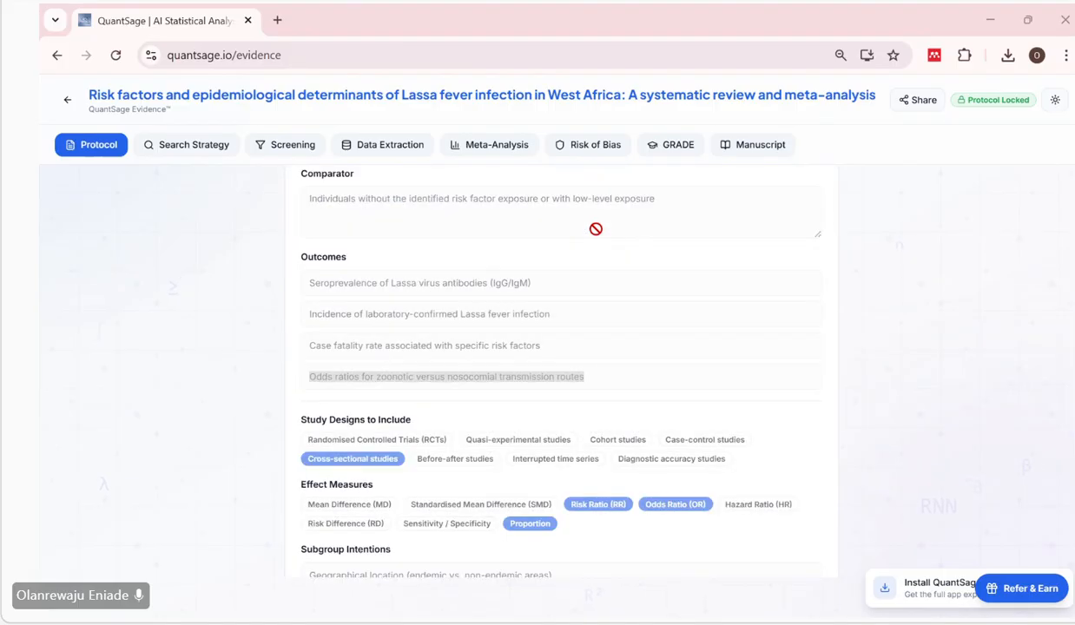
scroll(596, 228, up, 1)
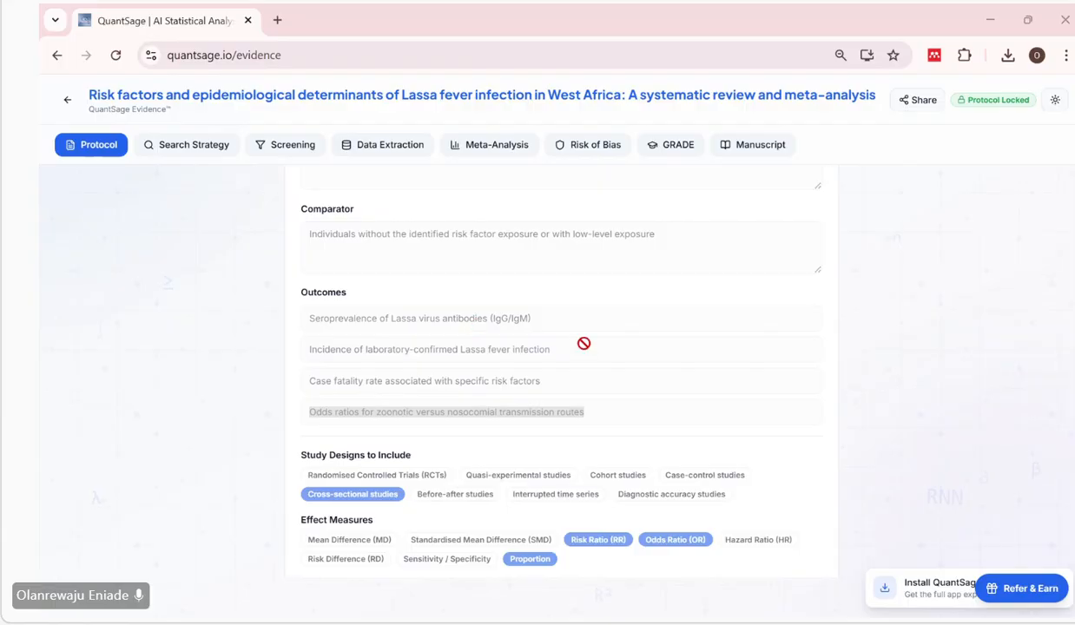
Examine the protocol's study designs, effect measures and methods specification, reading the inclusion and exclusion rules in the eligibility criteria.
scroll(584, 343, down, 3)
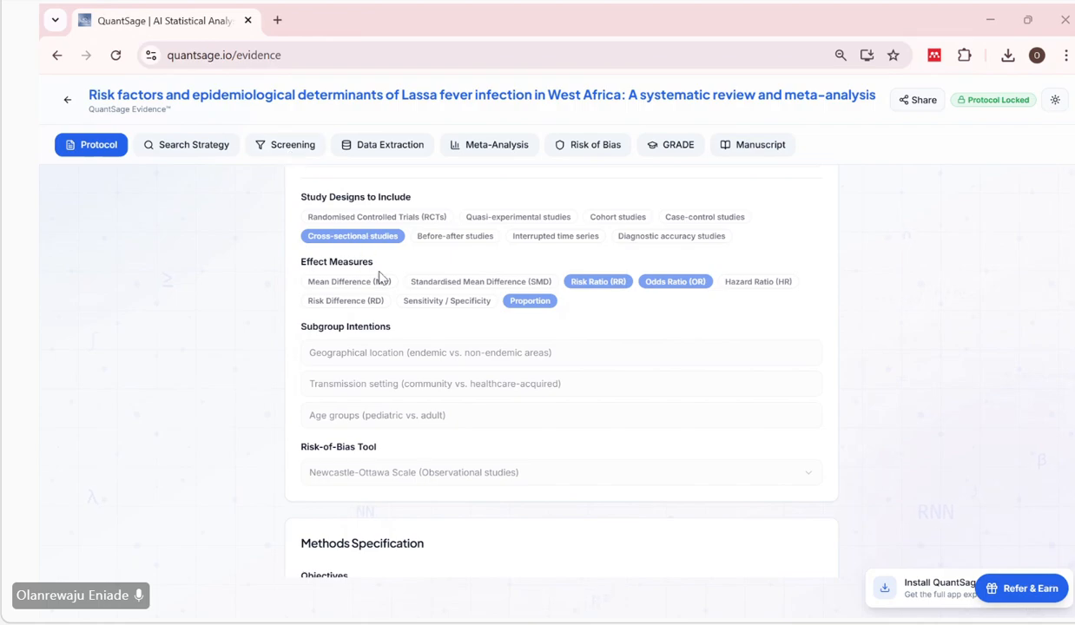
scroll(480, 341, down, 3)
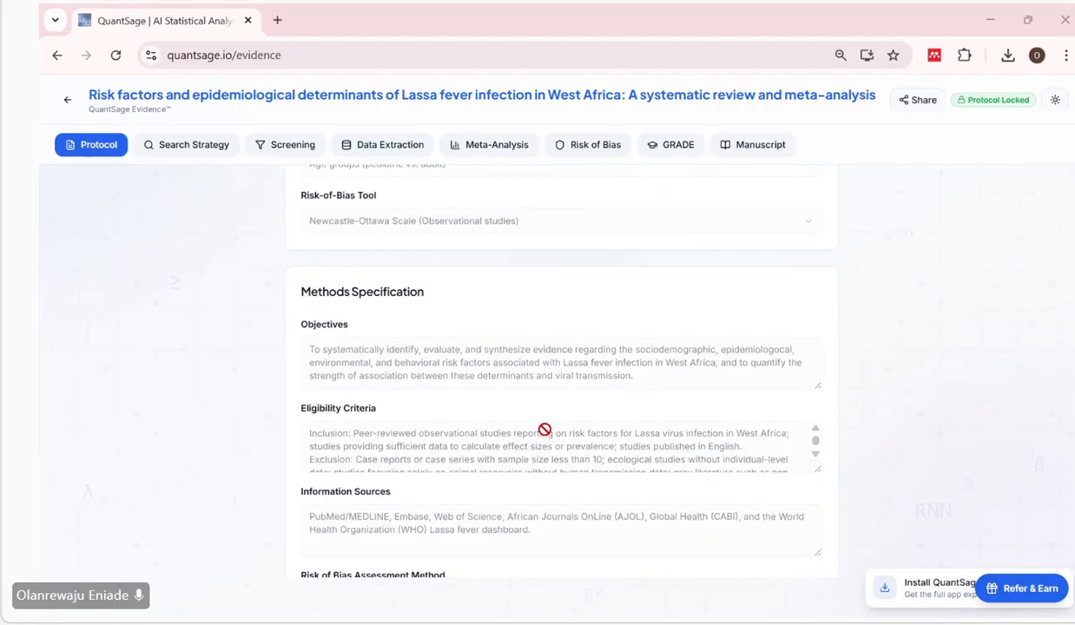
scroll(545, 429, down, 2)
scroll(544, 429, down, 1)
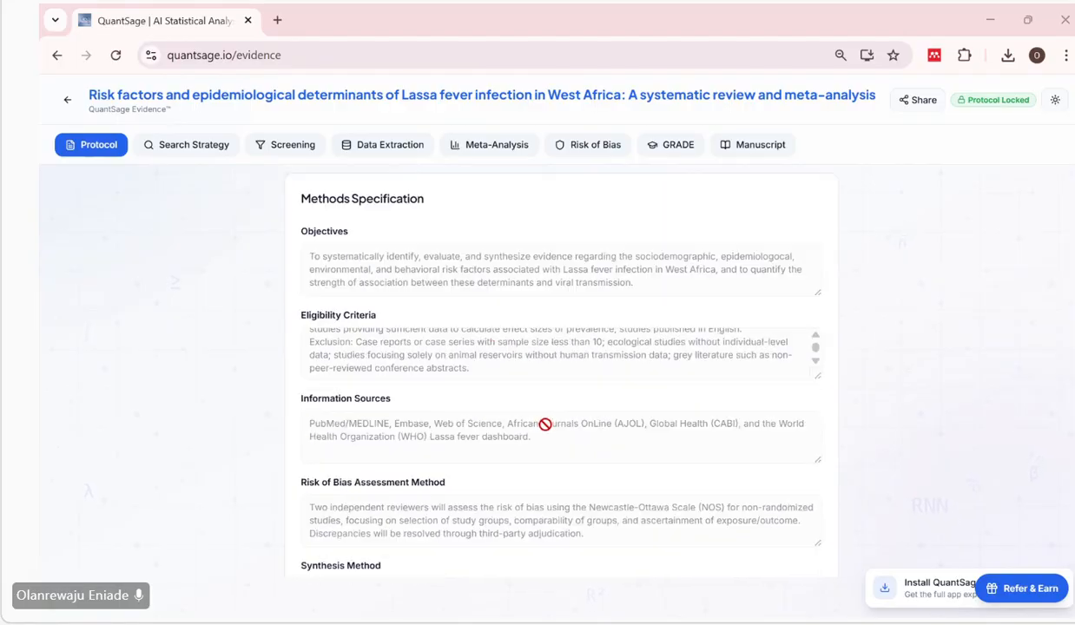
scroll(544, 336, up, 1)
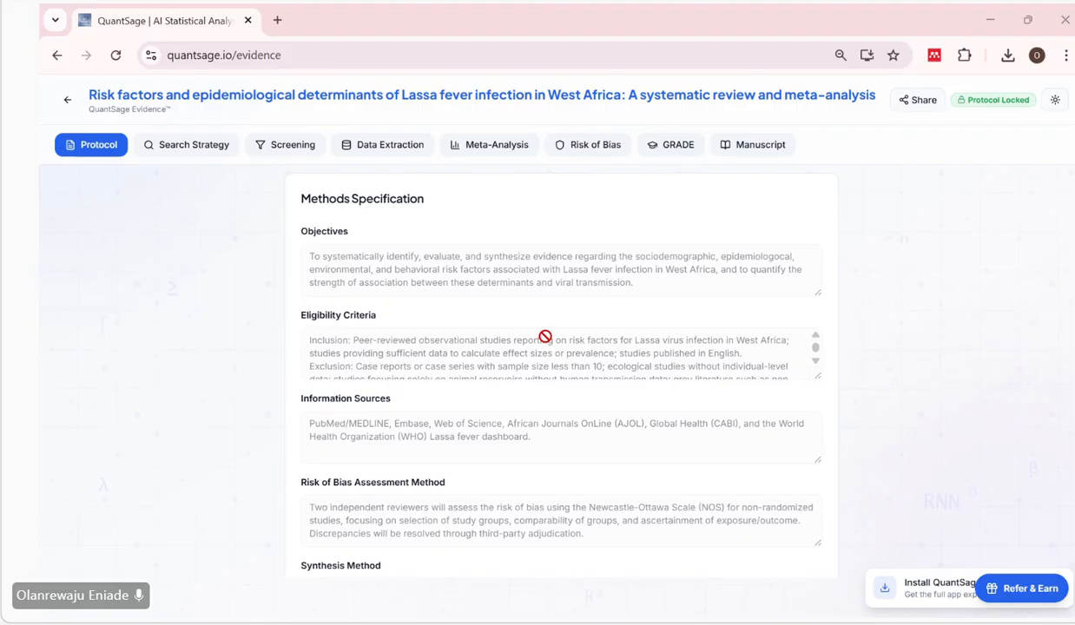
scroll(499, 342, down, 1)
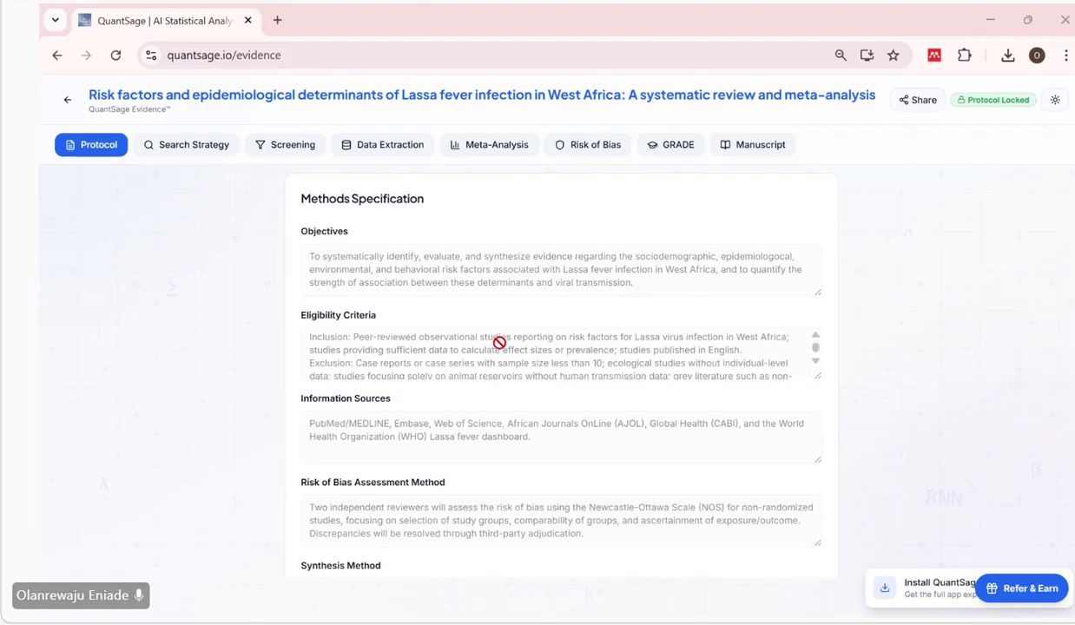
scroll(495, 352, up, 1)
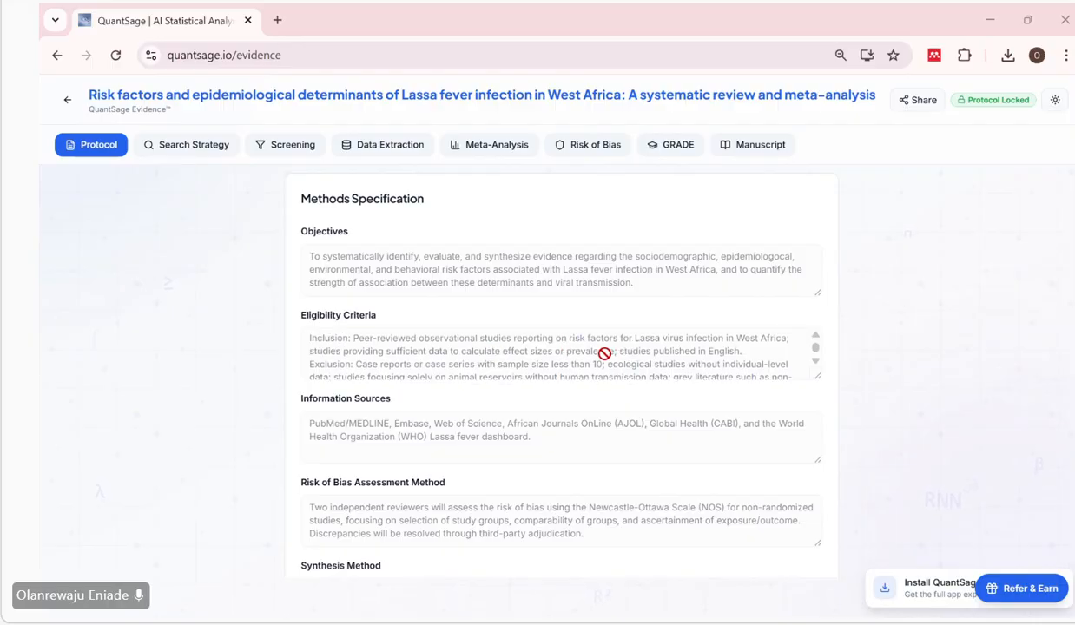
scroll(473, 358, down, 2)
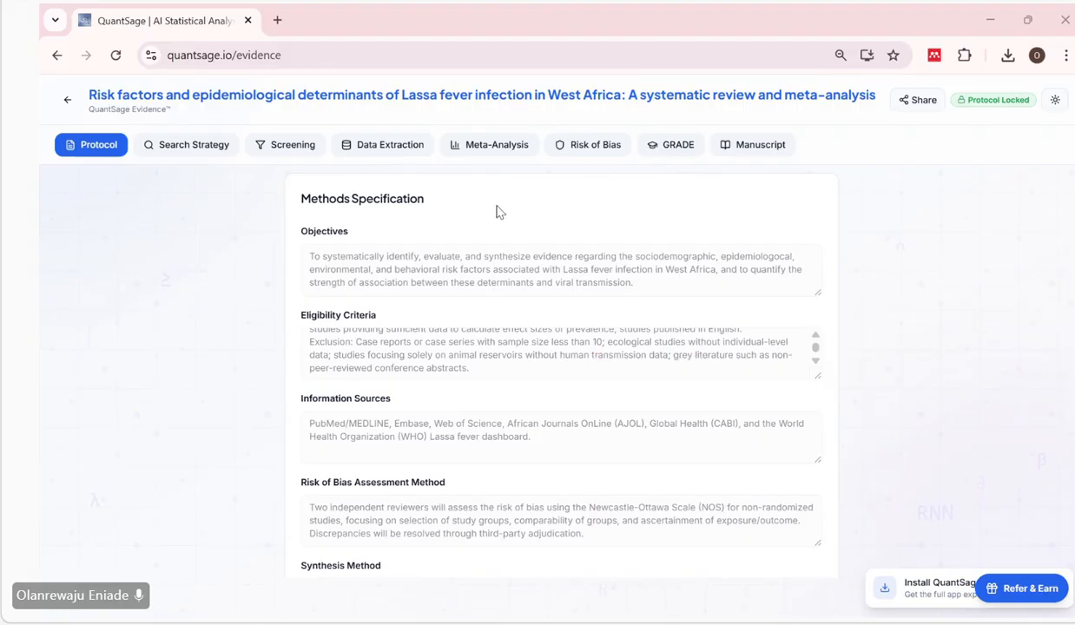
Return to screening and read the abstract of "Lassa fever - the road ahead." for its study type and subject against the eligibility criteria, then close it.
click(281, 147)
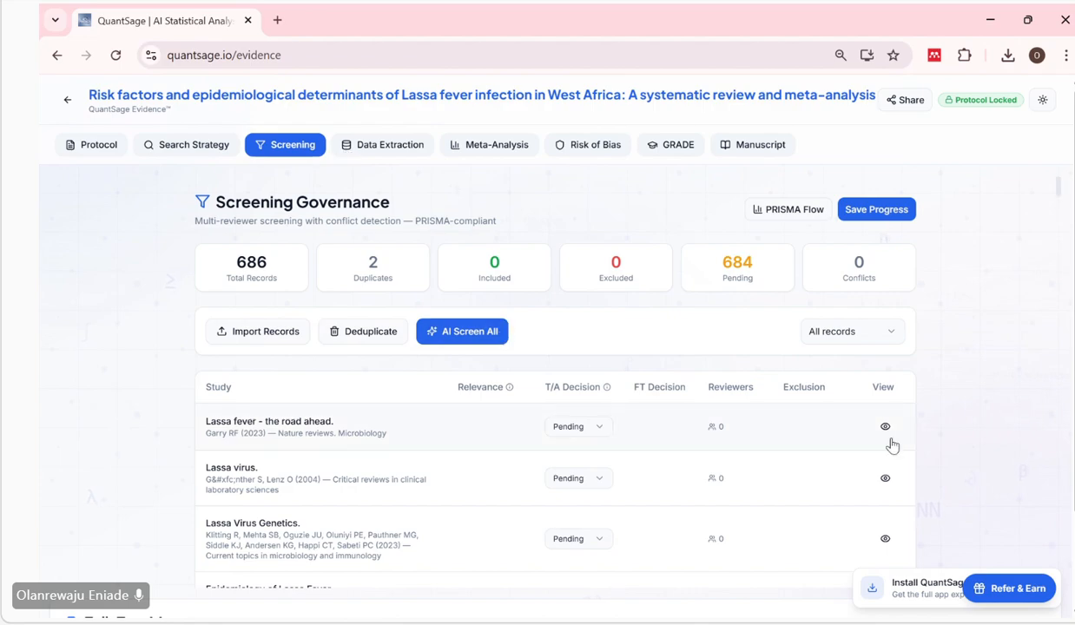
click(884, 426)
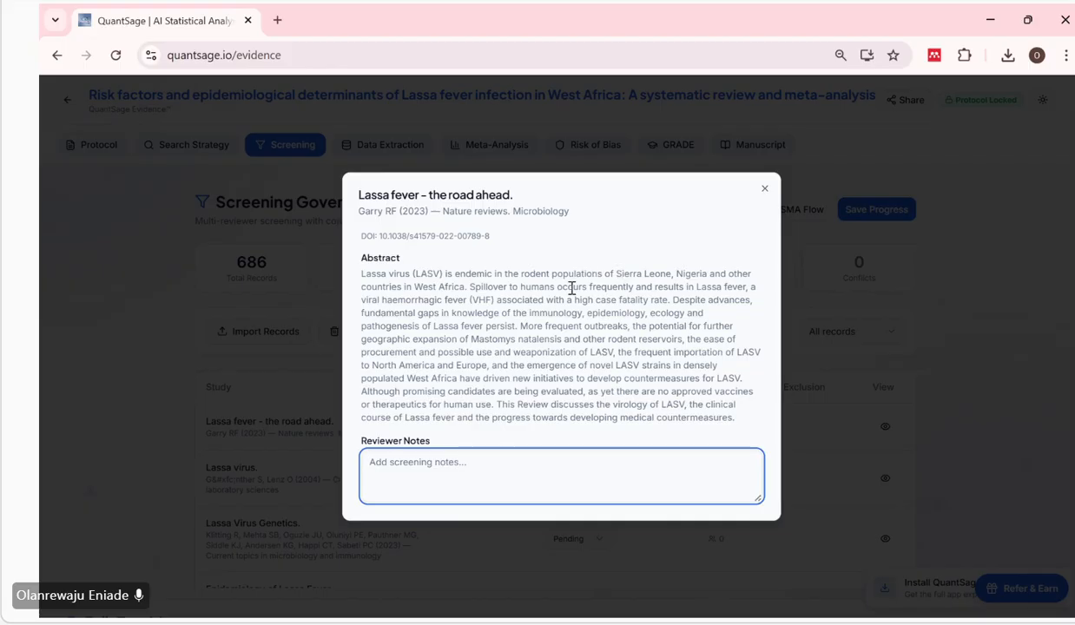
click(708, 287)
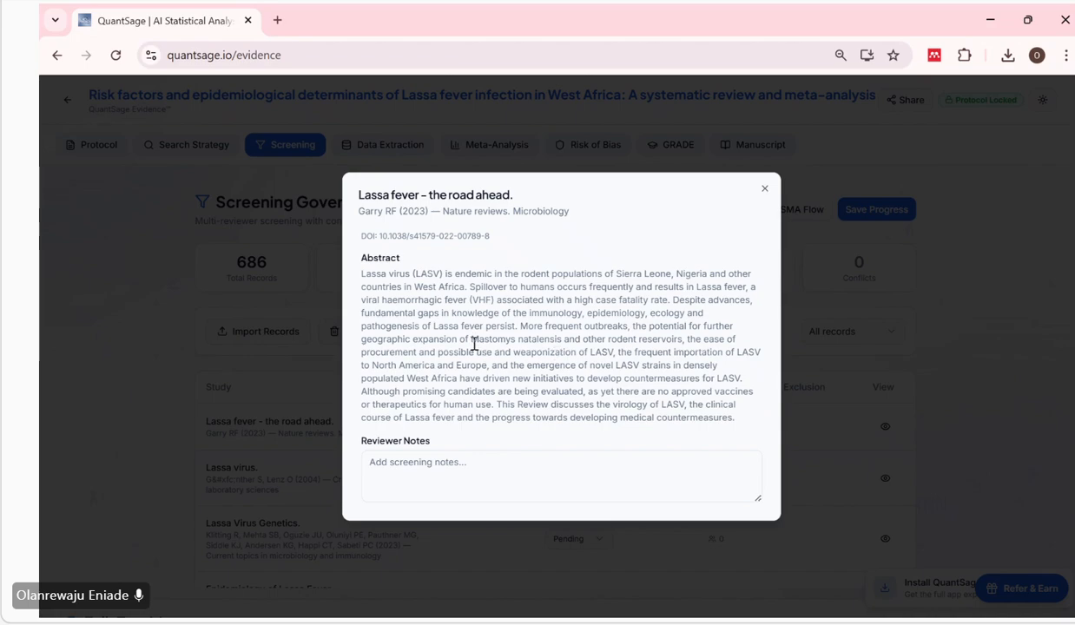
drag(474, 344, 563, 345)
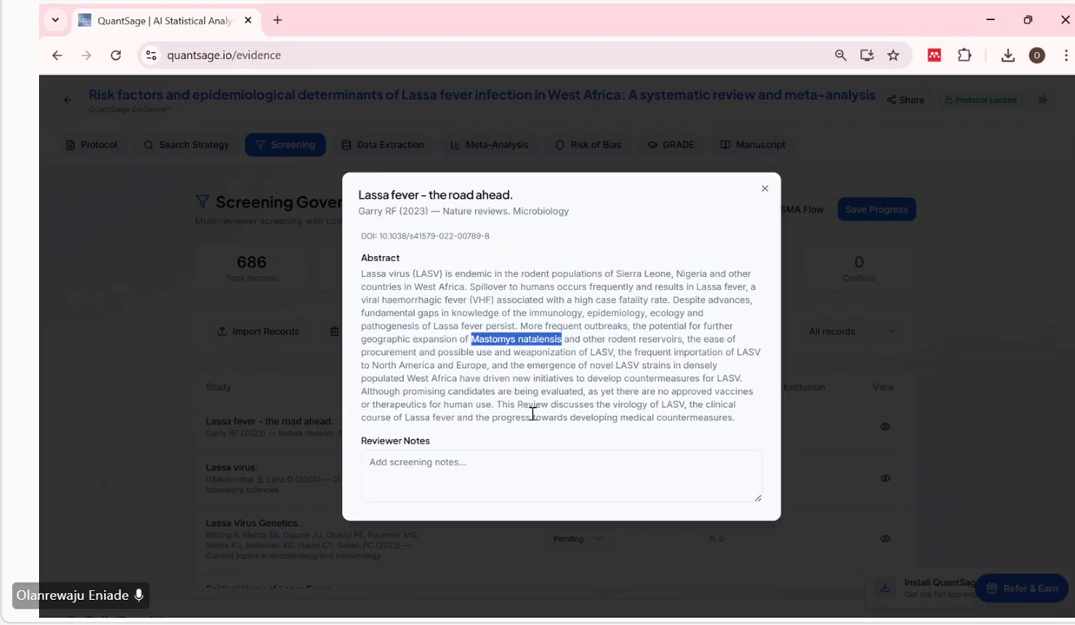
drag(519, 406, 551, 405)
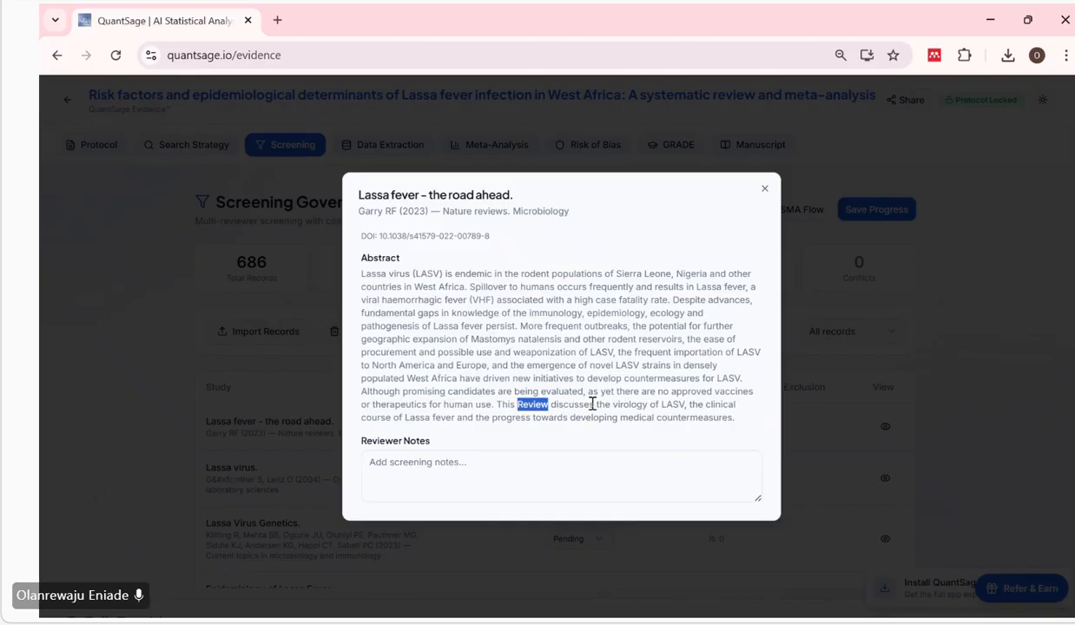
click(584, 405)
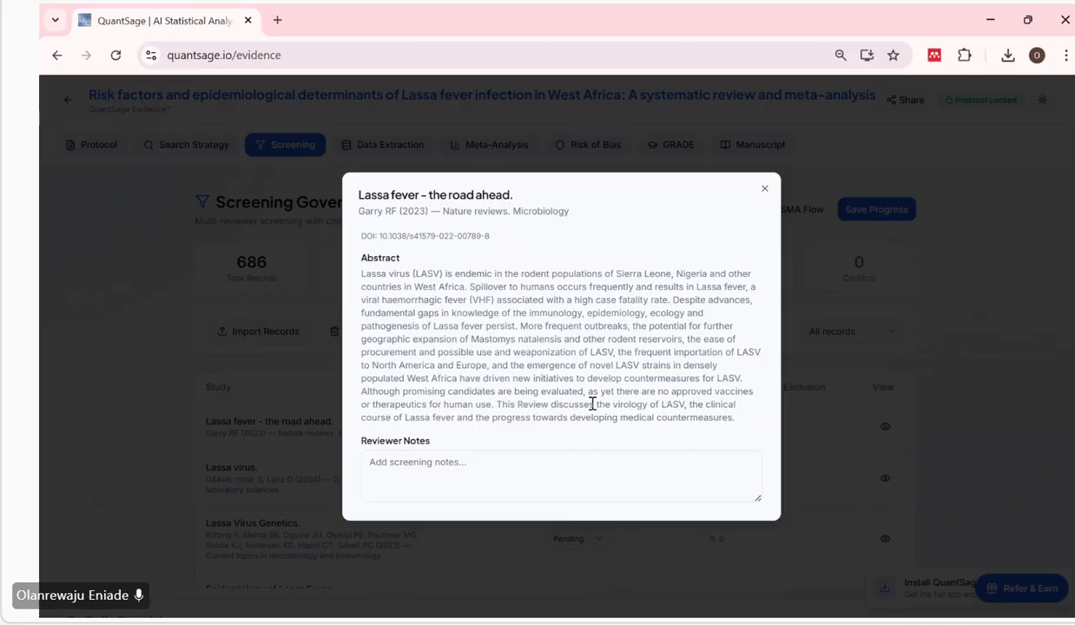
click(764, 189)
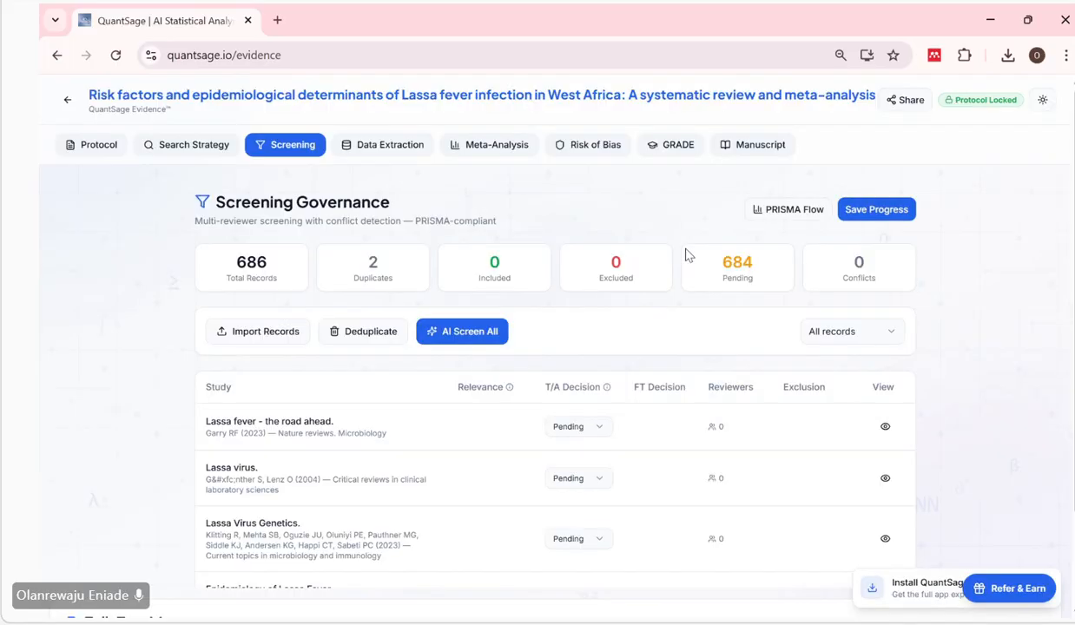
Exclude "Lassa fever - the road ahead." at title/abstract screening with the reason Wrong study design.
click(581, 426)
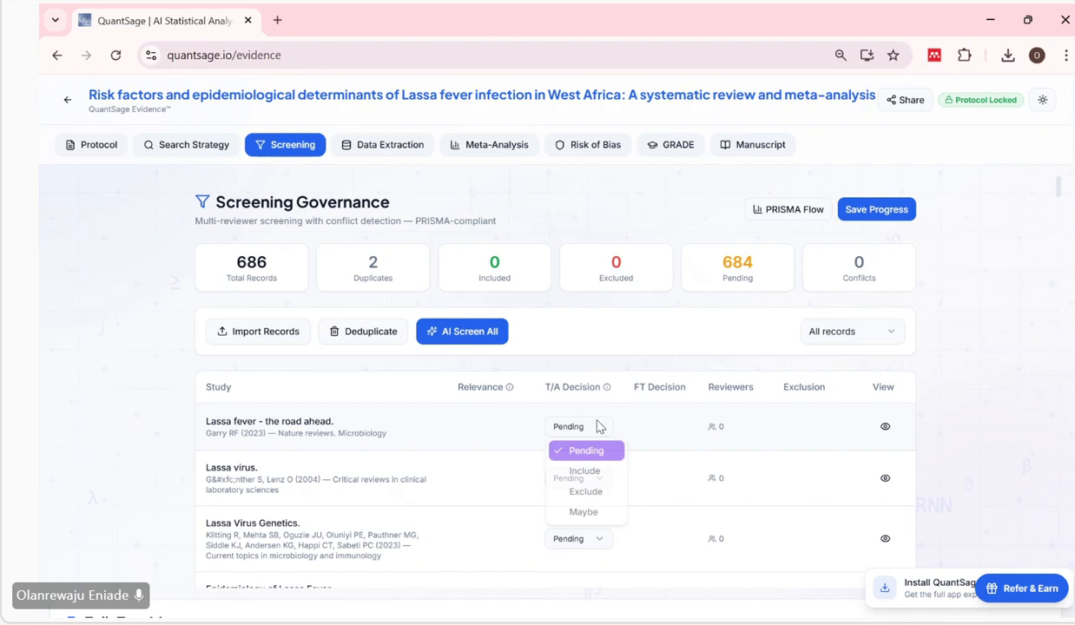
click(585, 495)
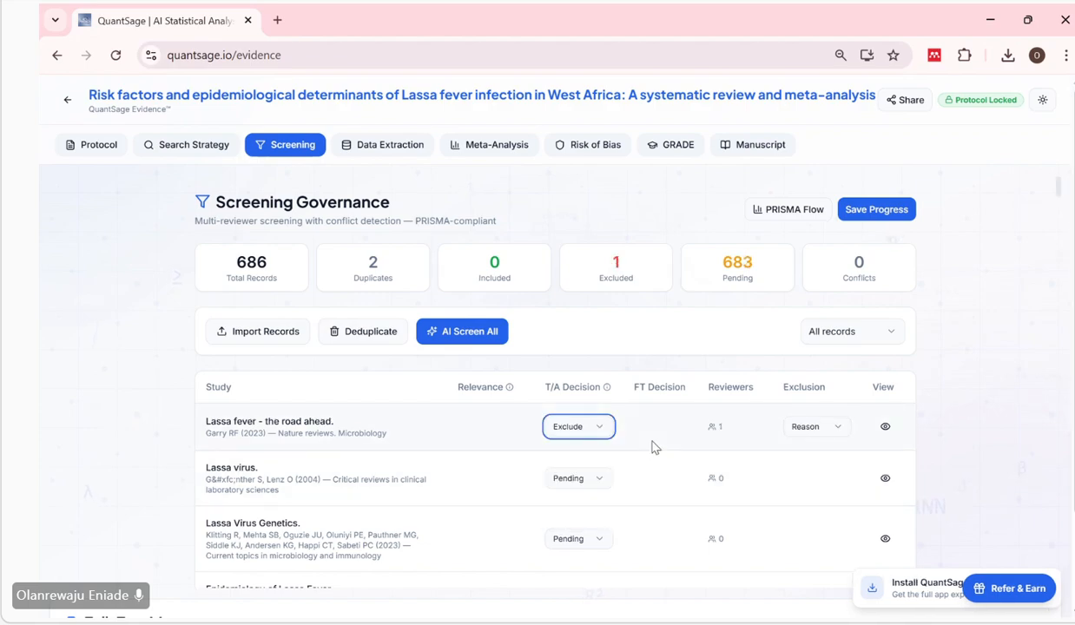
scroll(655, 447, down, 1)
click(818, 388)
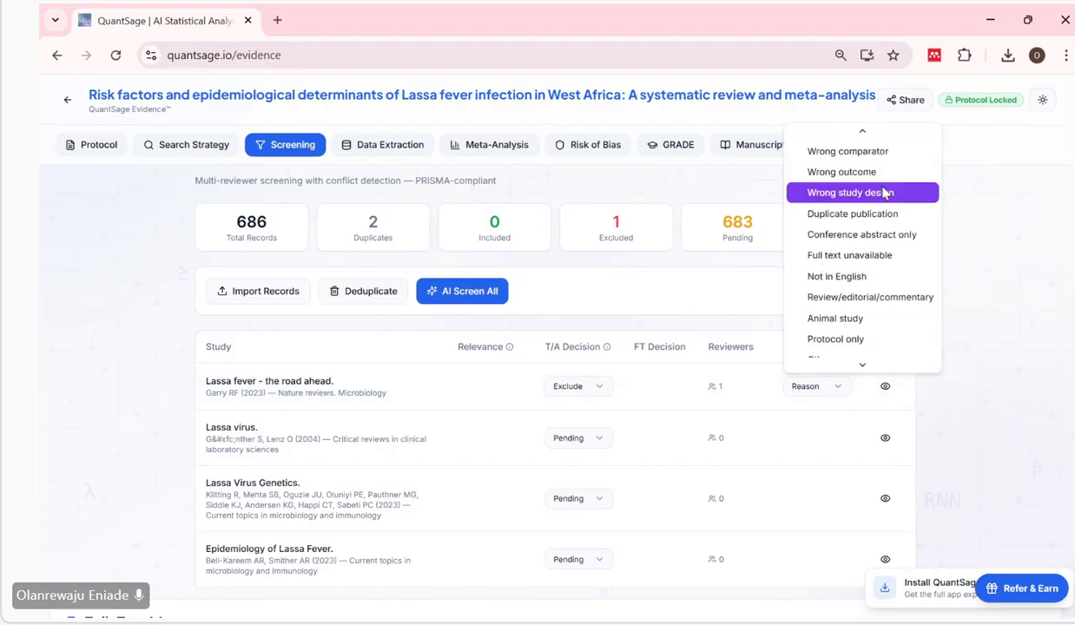
scroll(884, 192, up, 1)
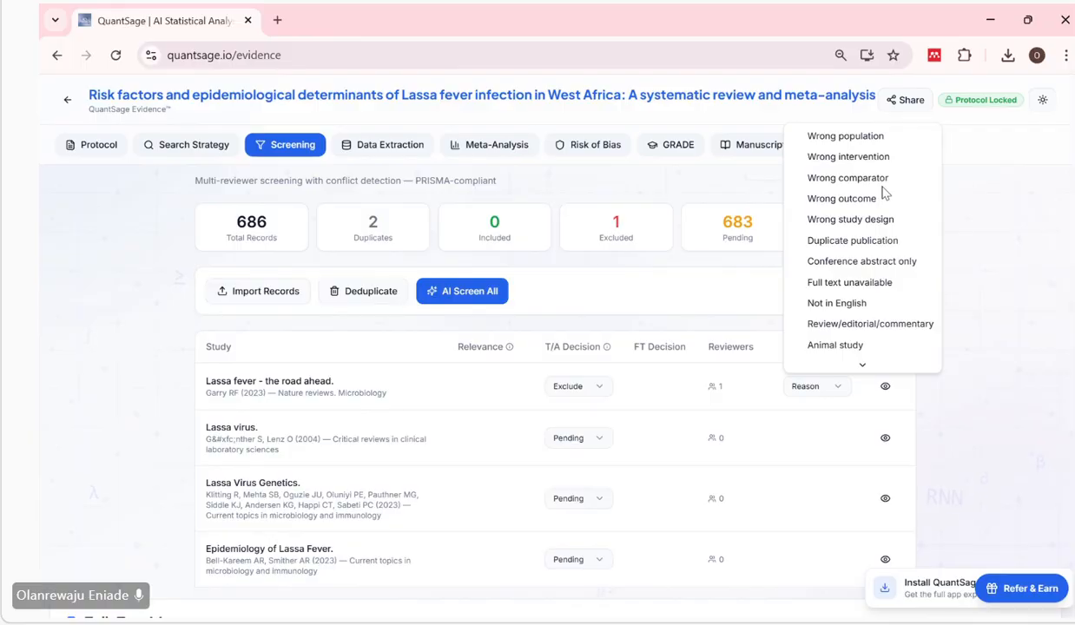
click(852, 222)
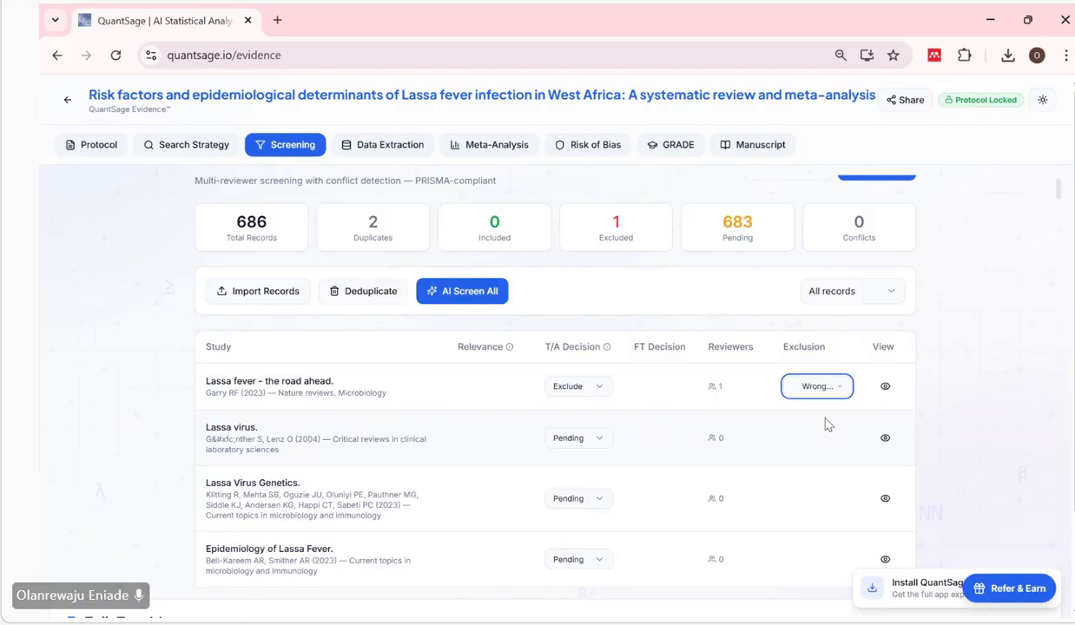
Read the abstract of "Lassa virus." to identify its study type, highlight the word "review", and close the record.
scroll(827, 424, down, 1)
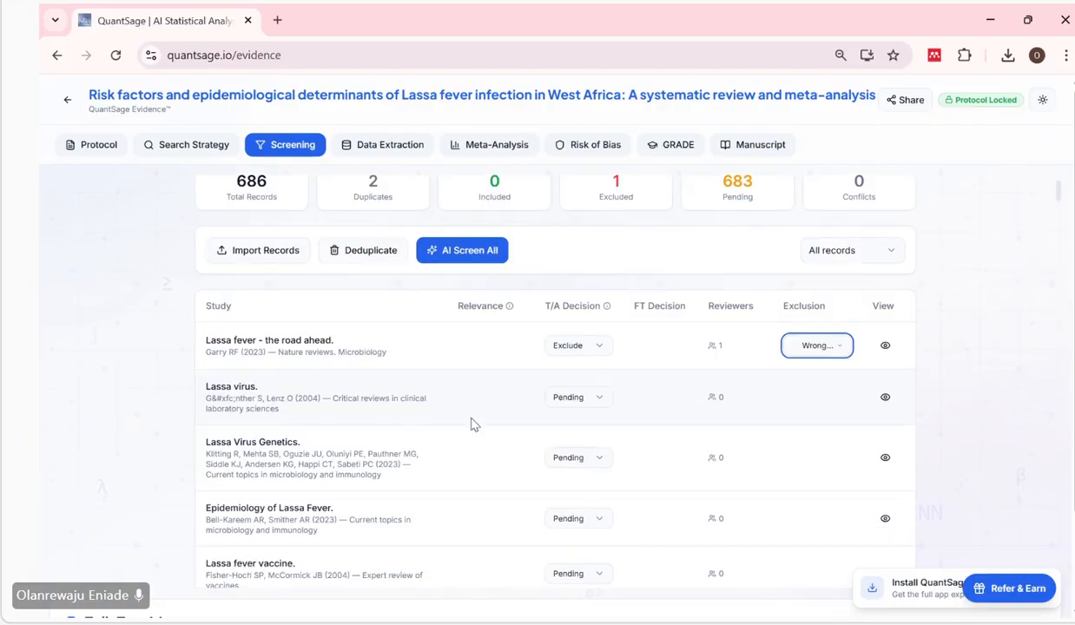
click(885, 399)
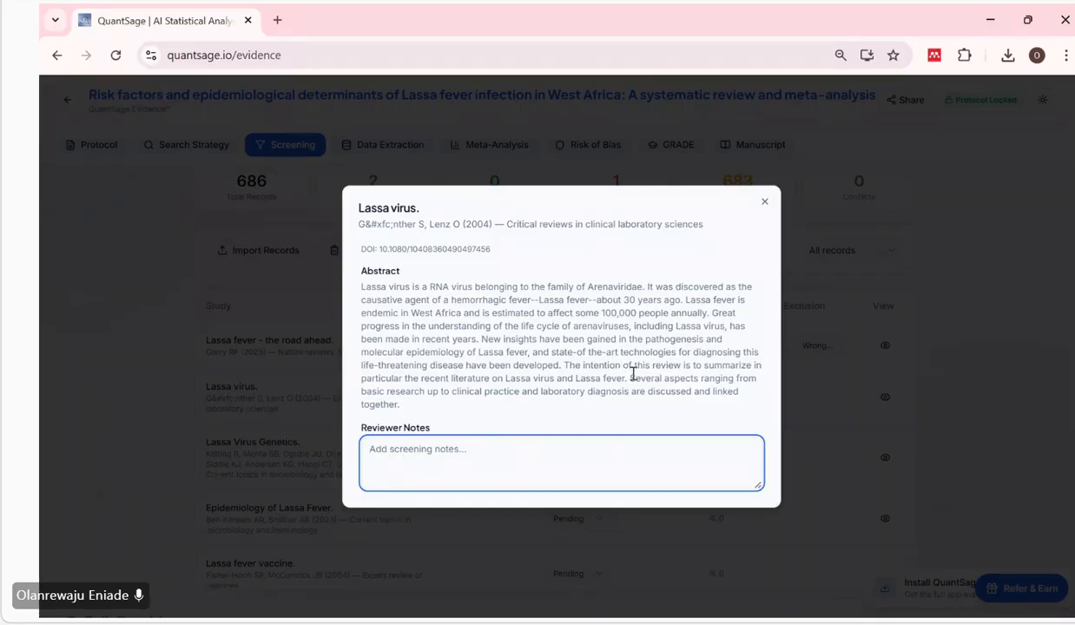
click(682, 368)
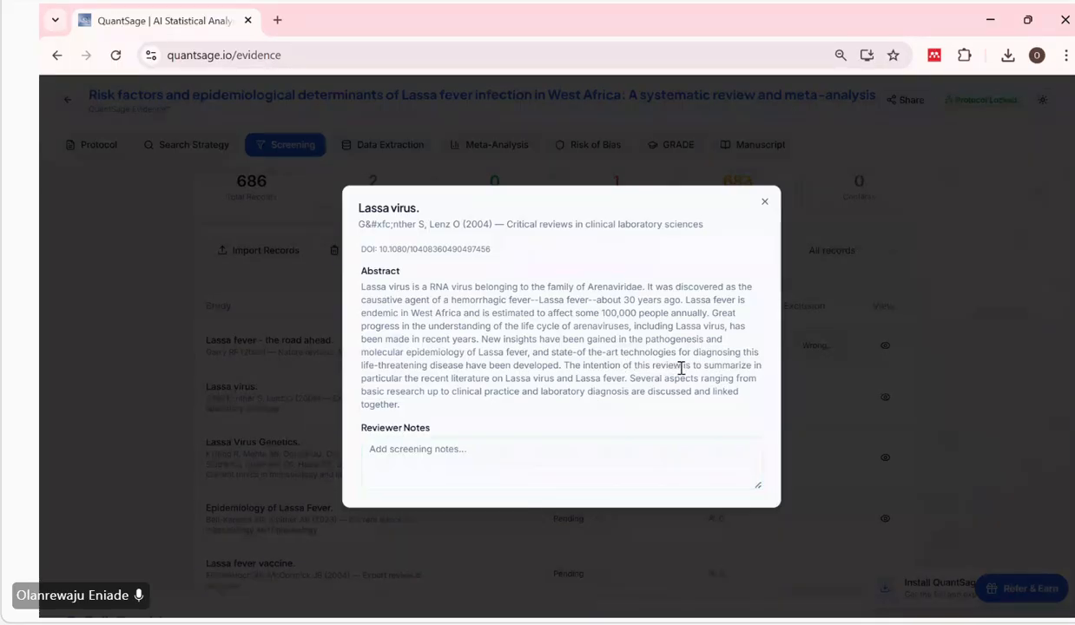
double_click(666, 365)
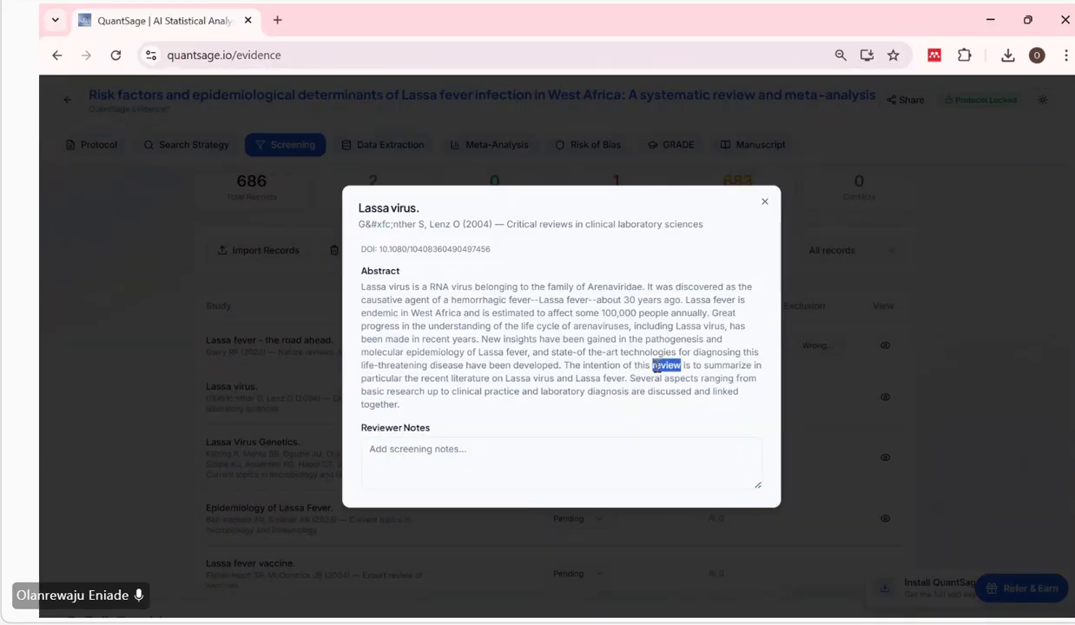
click(765, 202)
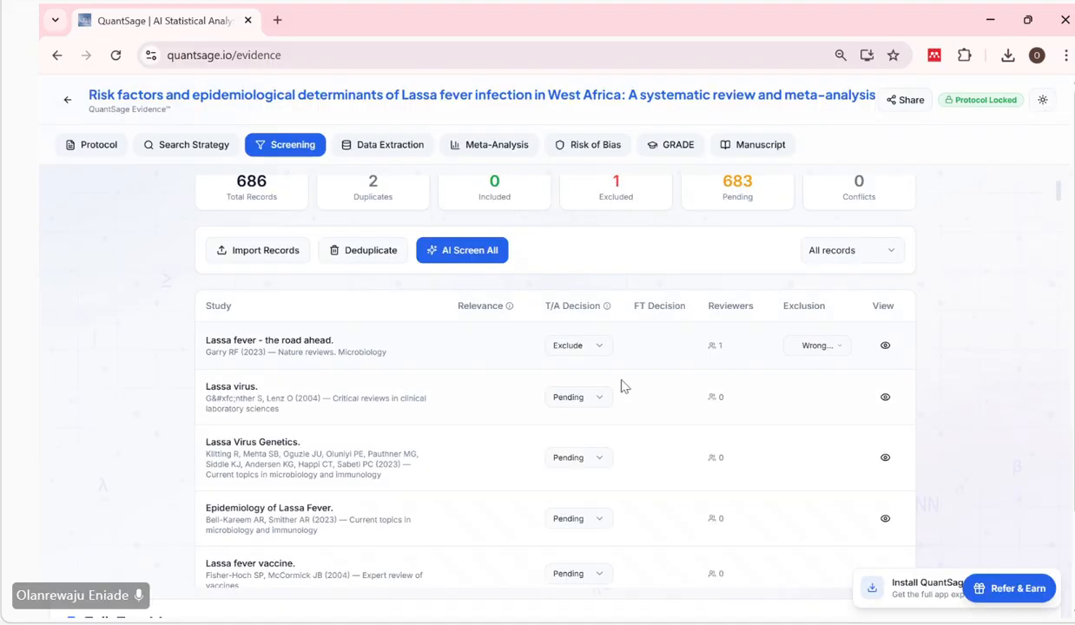
Exclude "Lassa virus." at title/abstract screening with the reason Wrong study design.
click(604, 398)
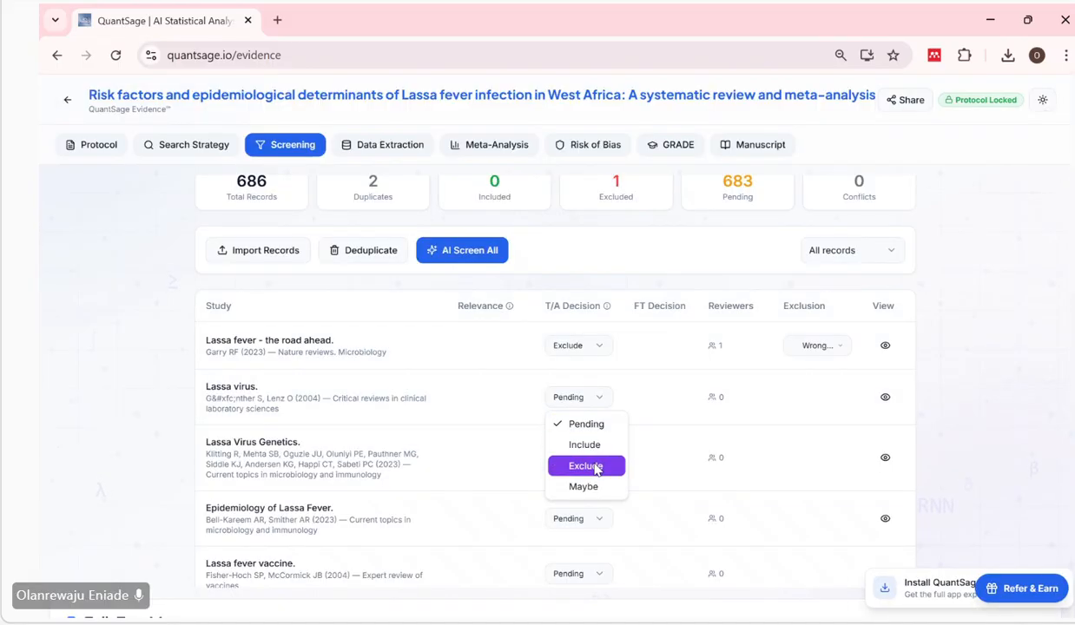
click(596, 466)
scroll(653, 431, down, 1)
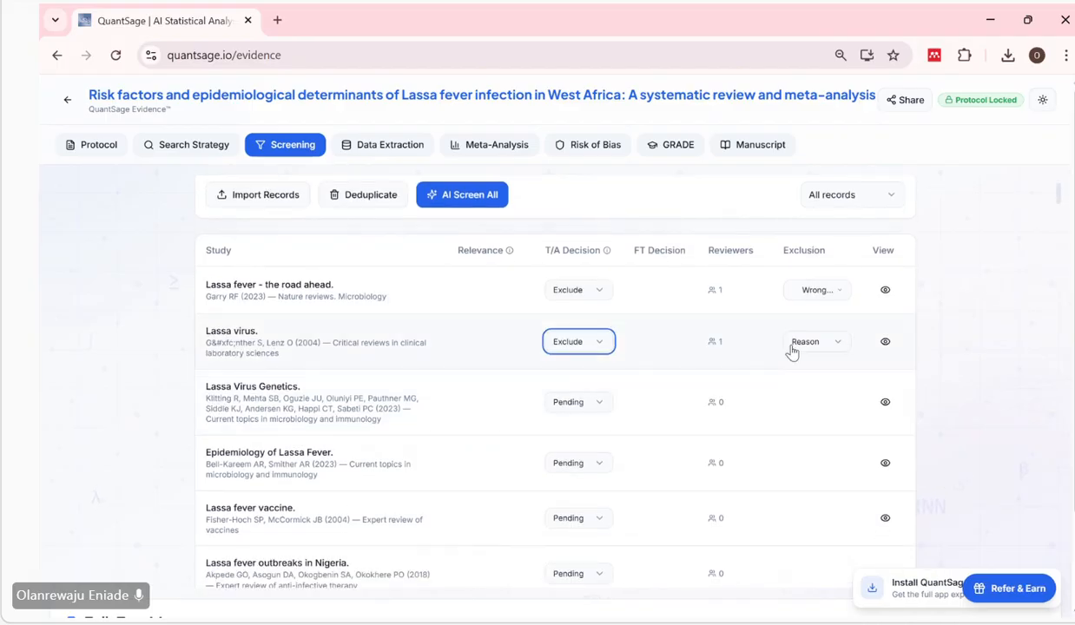
click(798, 348)
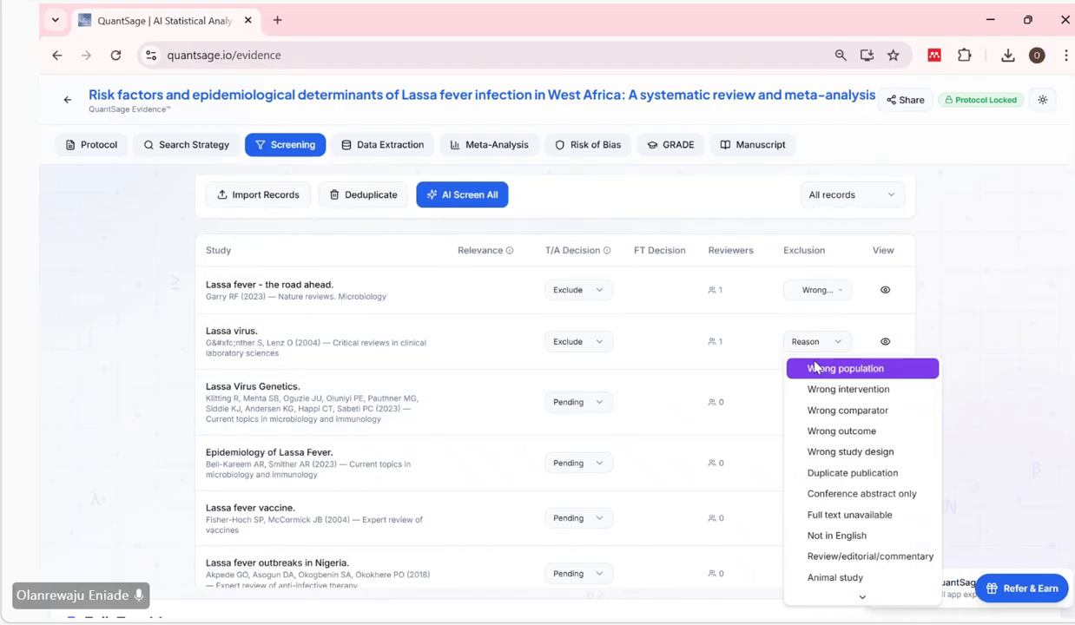
click(838, 452)
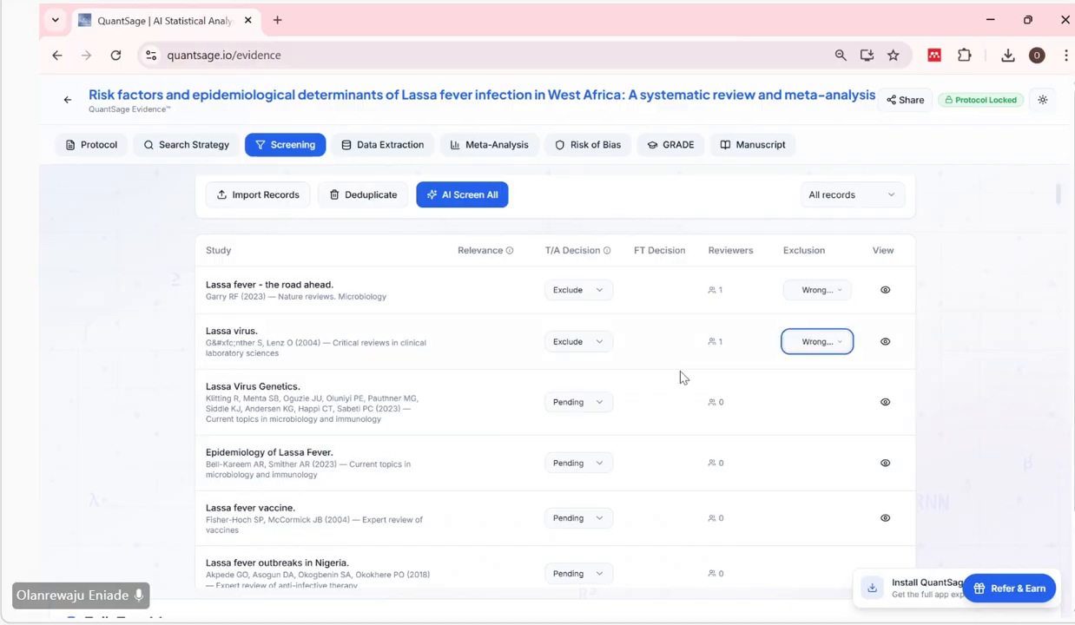
Try including "Lassa Virus Genetics." at title/abstract to check its full-text decision options, and return its decision to Pending.
click(596, 408)
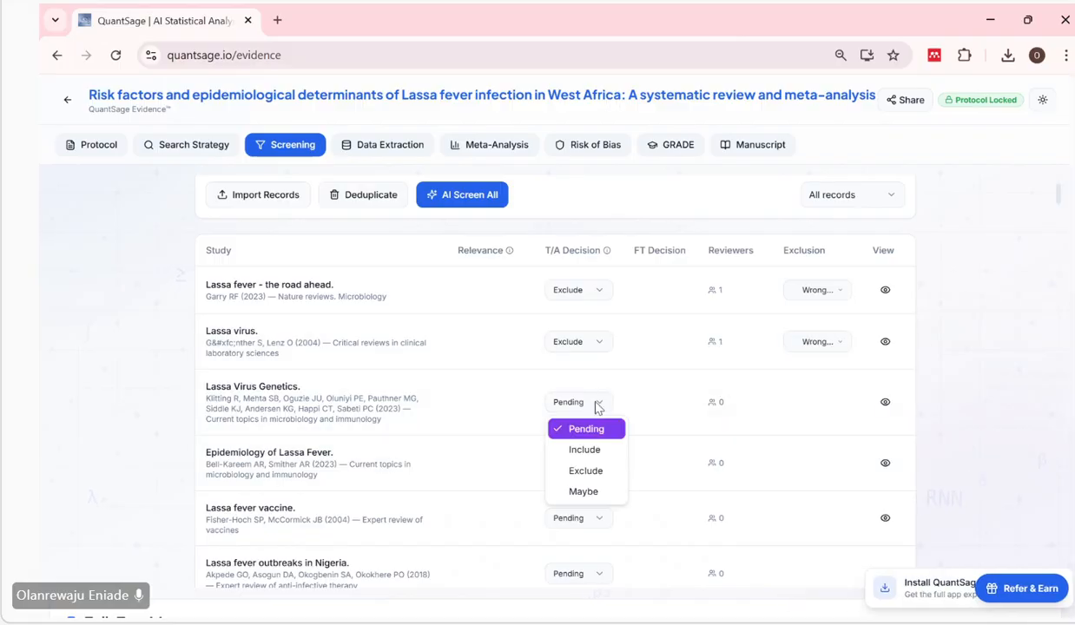
click(593, 448)
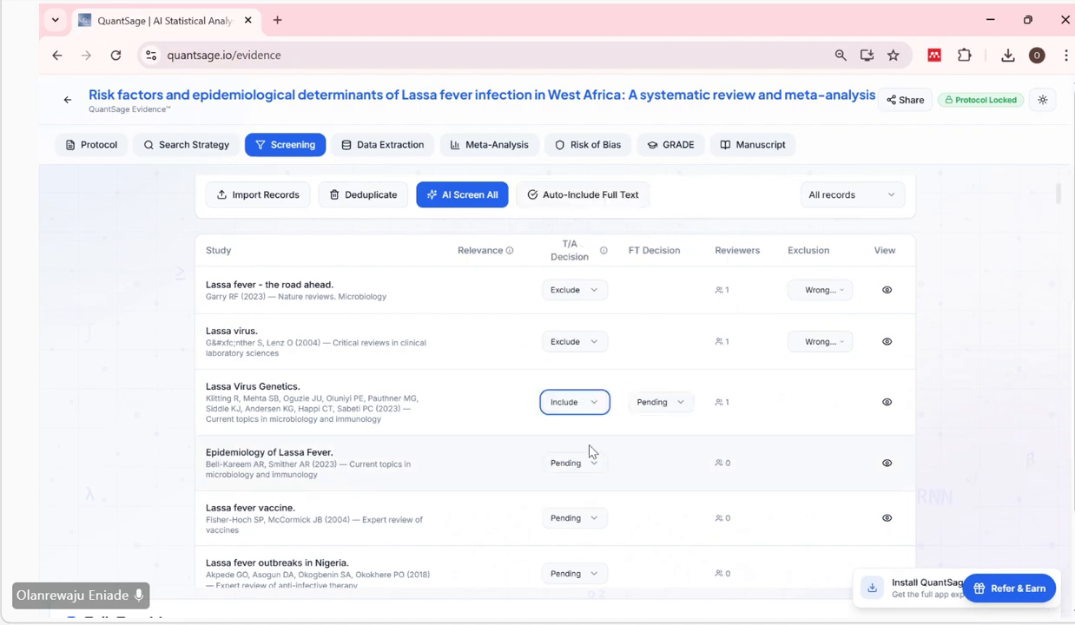
click(669, 408)
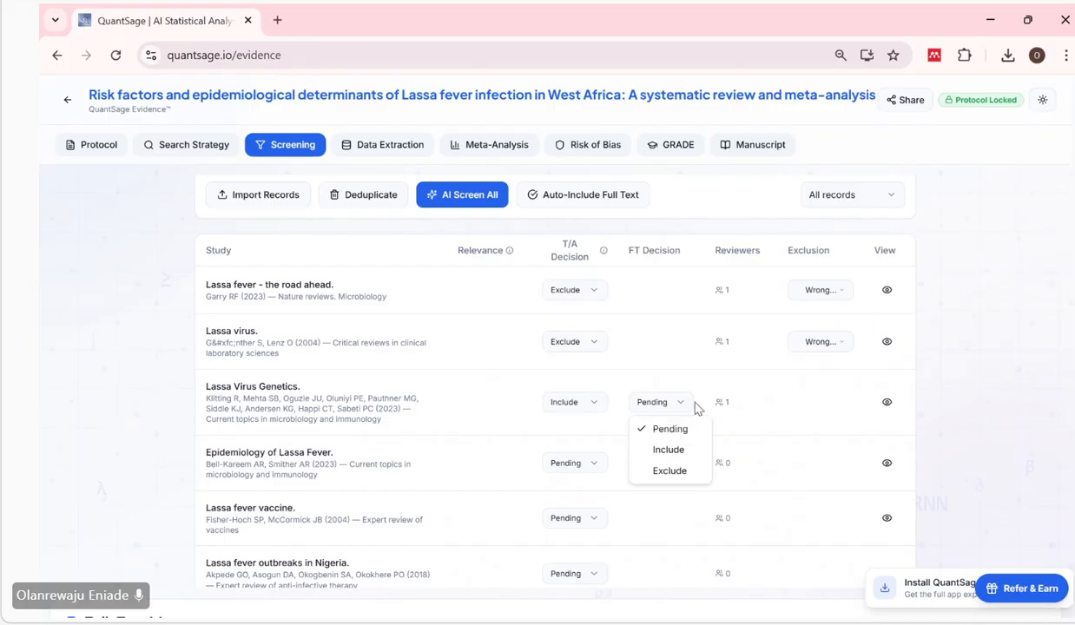
click(785, 401)
scroll(384, 297, up, 1)
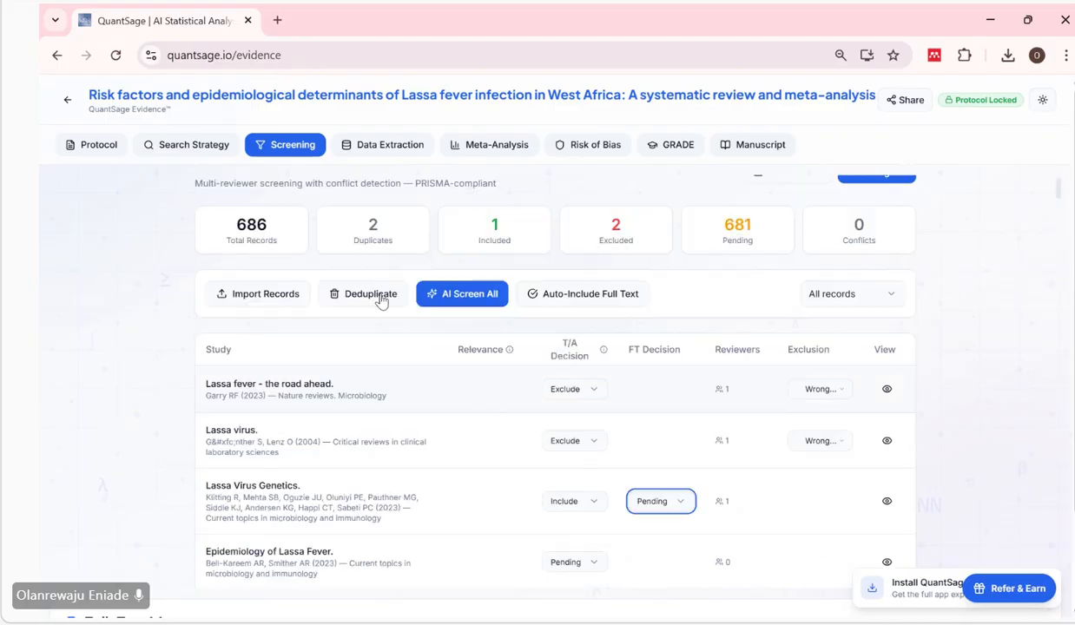
scroll(381, 299, down, 3)
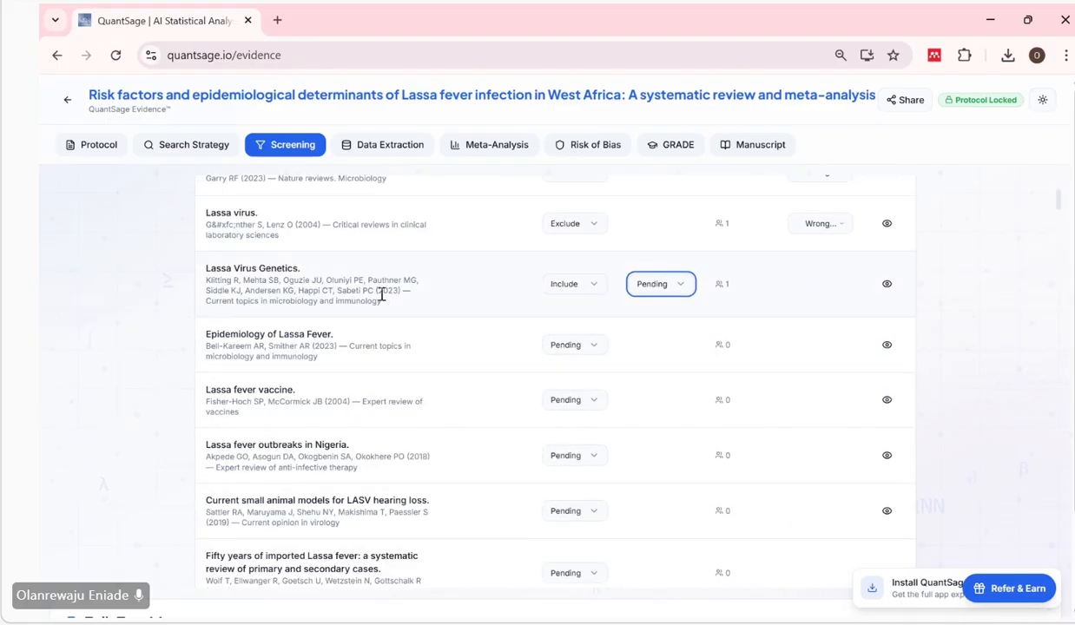
scroll(382, 300, up, 1)
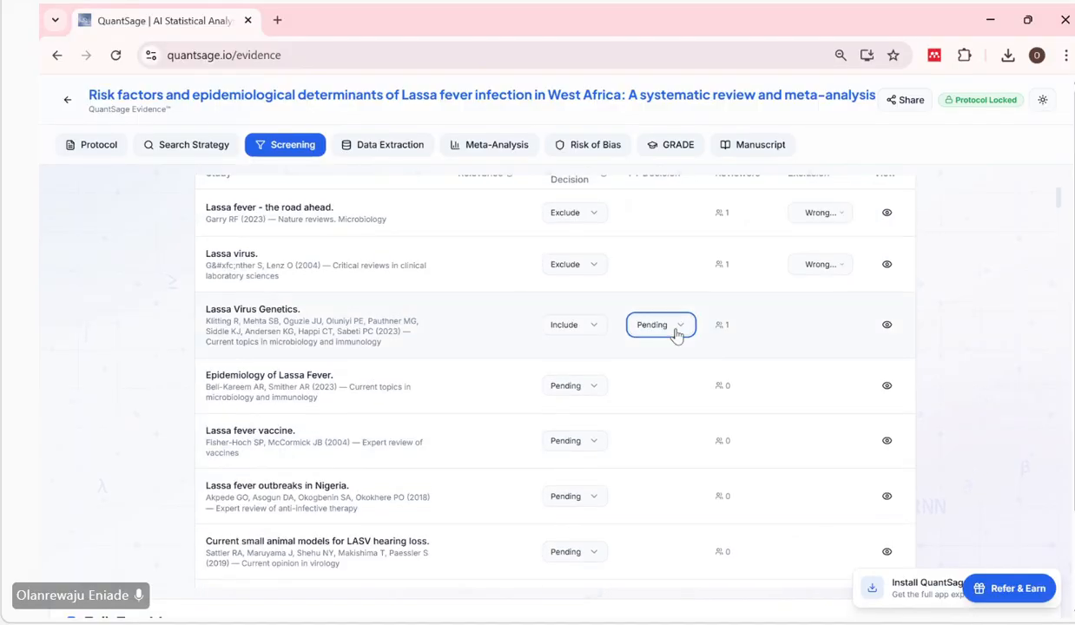
click(598, 332)
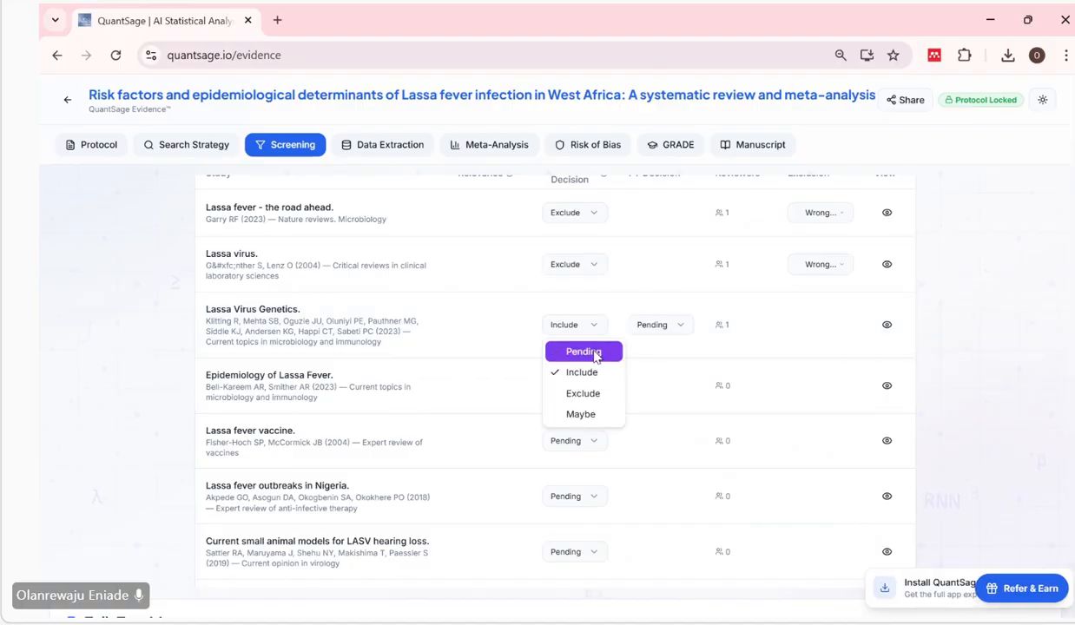
click(597, 353)
Save the screening progress with the exclusion decisions made so far.
scroll(786, 357, up, 2)
scroll(790, 360, up, 1)
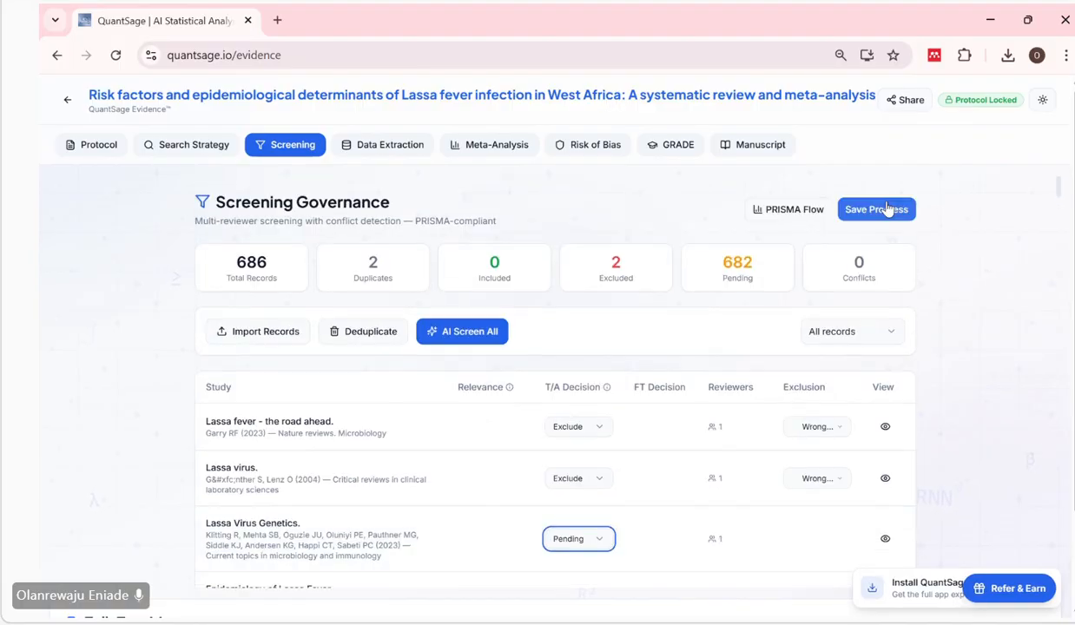
click(877, 209)
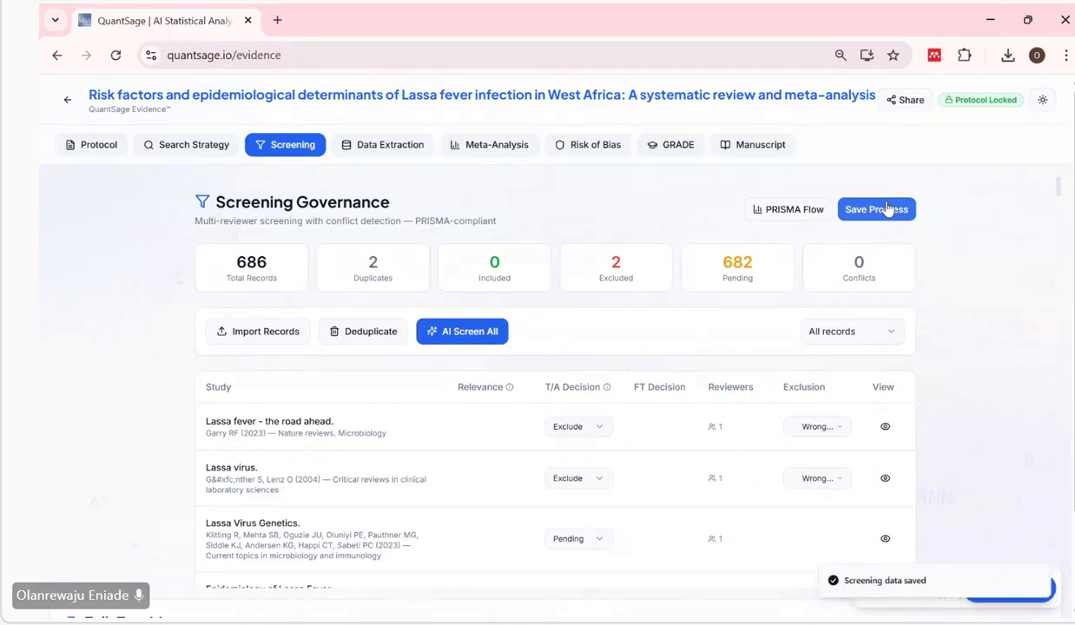
Check the Data Extraction stage for included studies, and return to Screening to save the progress again.
scroll(682, 503, down, 1)
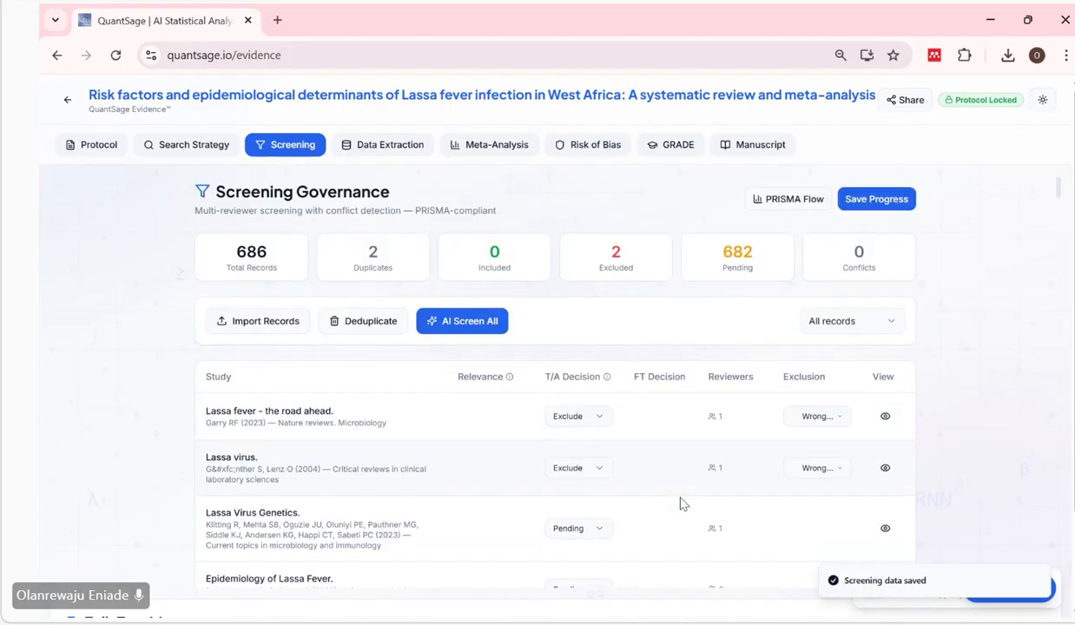
click(411, 150)
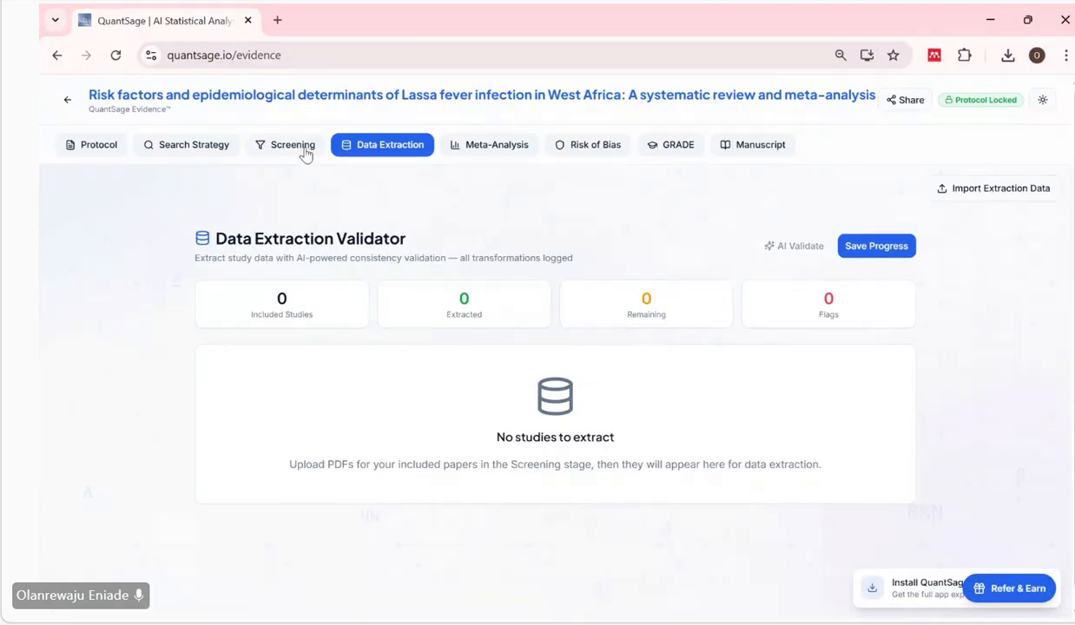
click(298, 149)
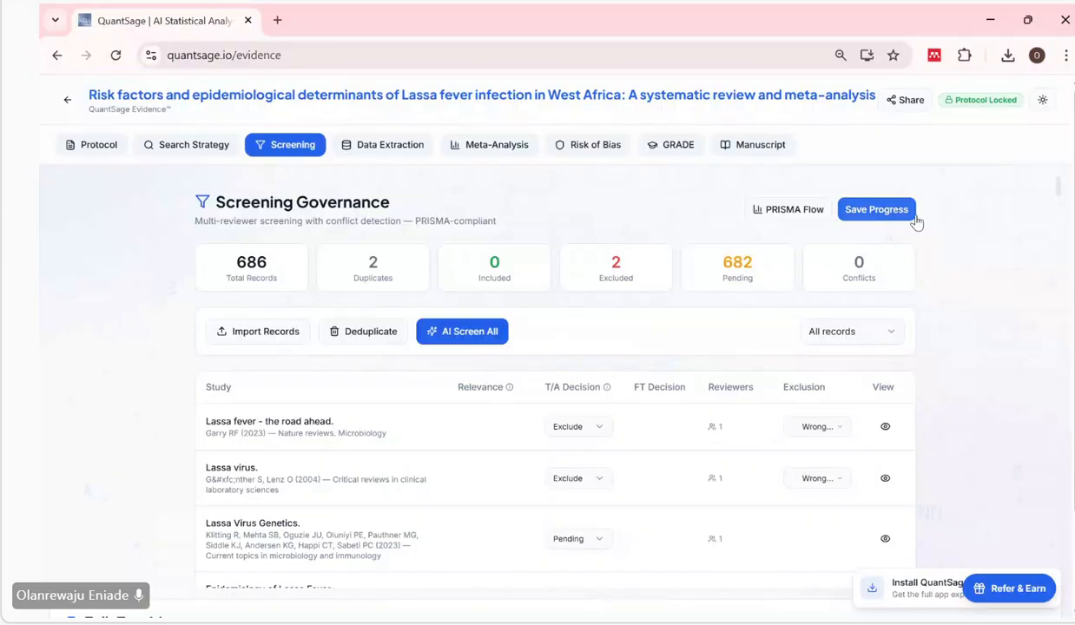
click(877, 212)
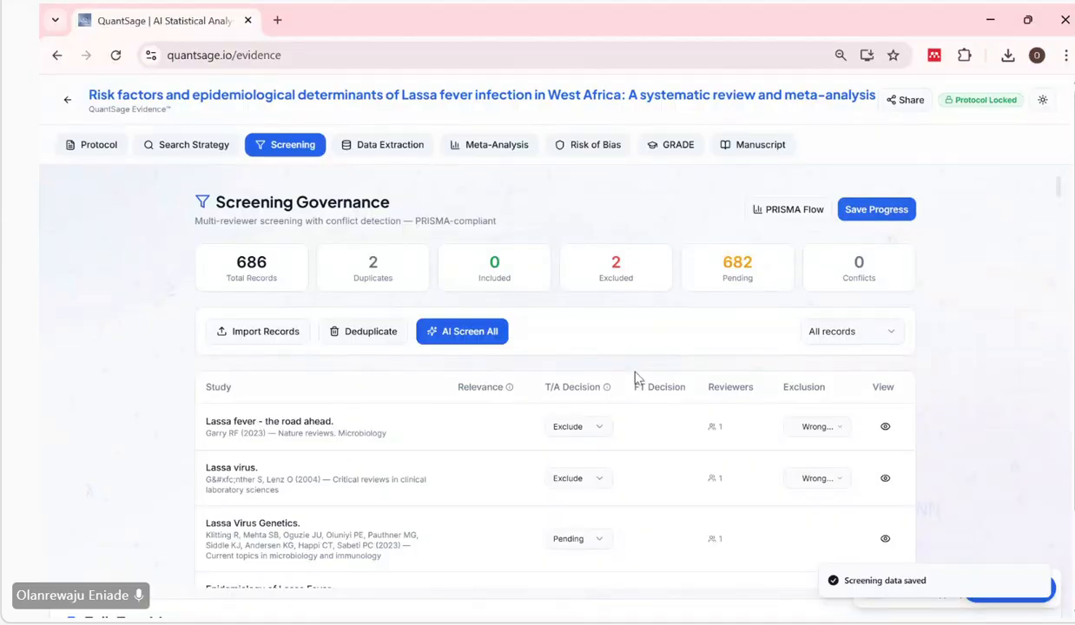
Look through the list of screening records down to the Full-Text Management section and back to the start.
scroll(635, 379, down, 20)
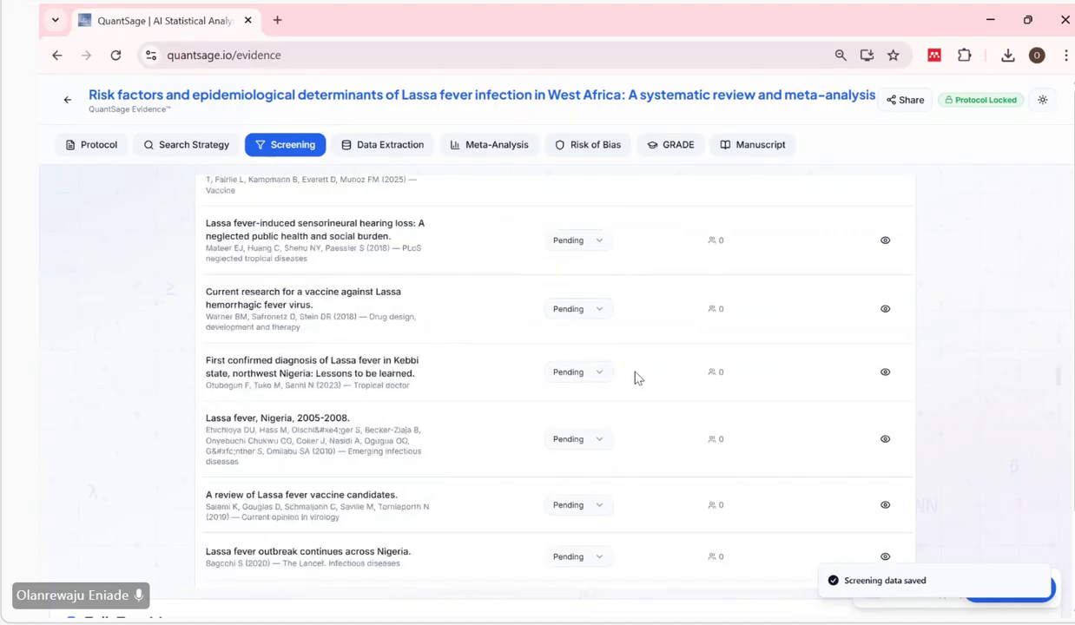
scroll(635, 379, down, 15)
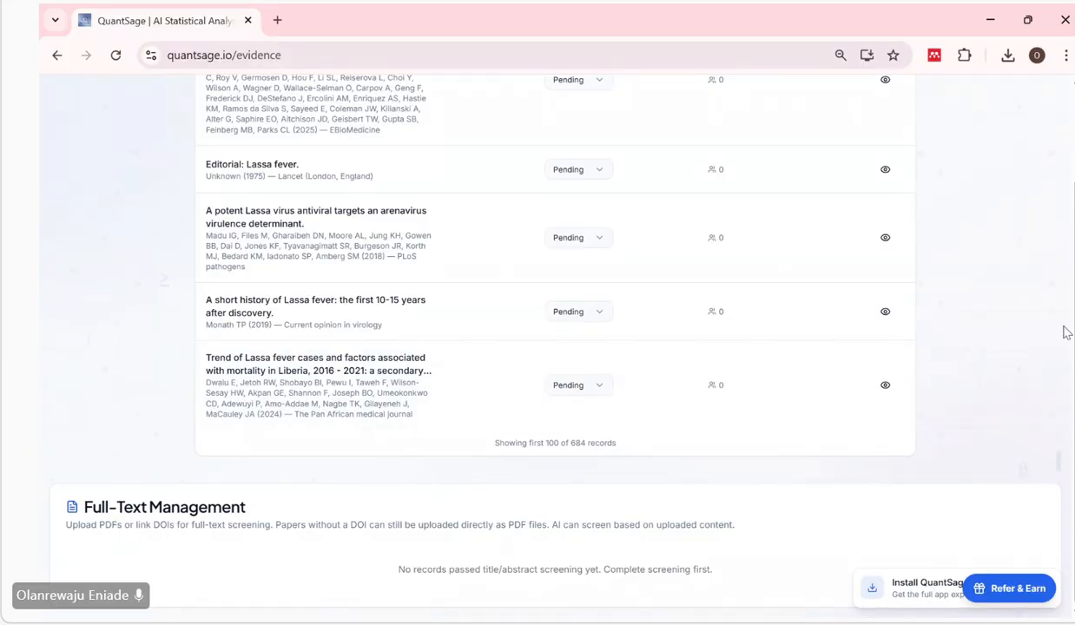
scroll(730, 456, up, 2)
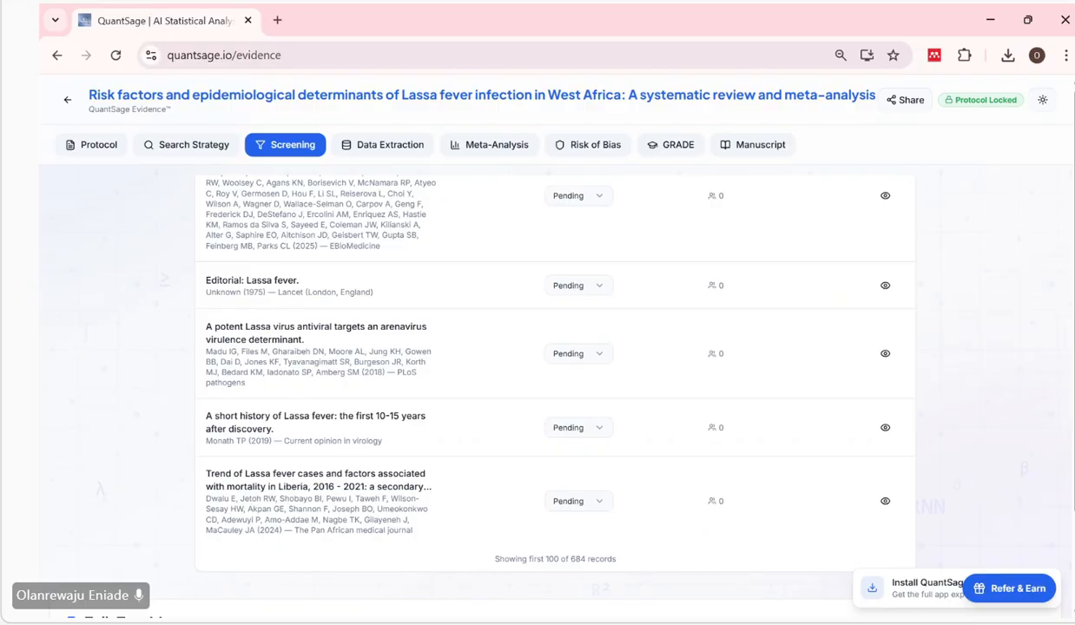
scroll(729, 456, down, 1)
scroll(729, 455, up, 1)
scroll(852, 332, up, 15)
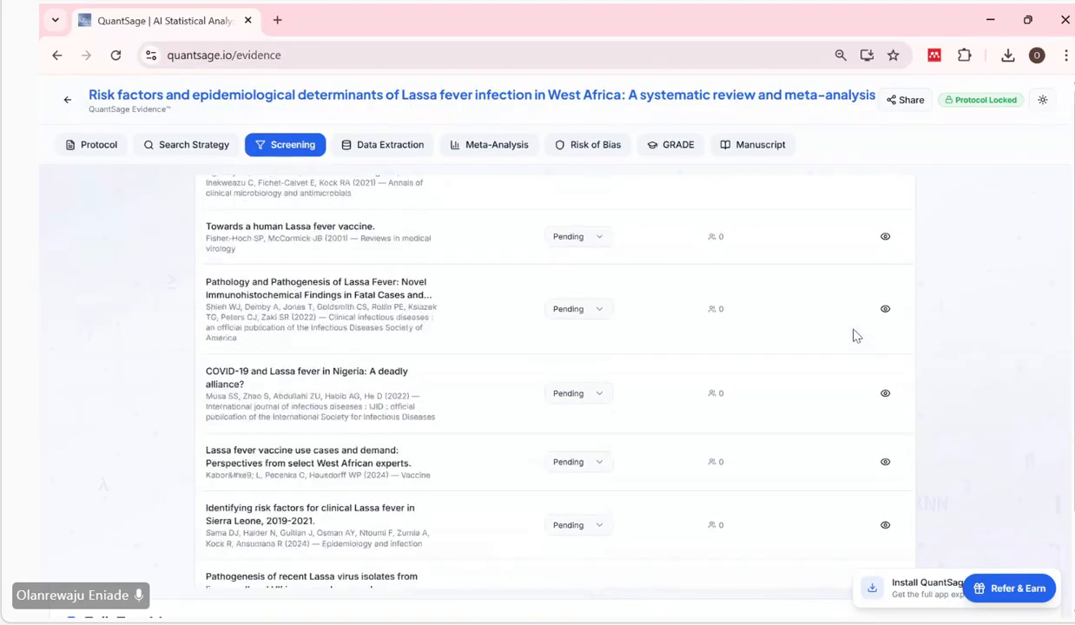
scroll(853, 335, up, 10)
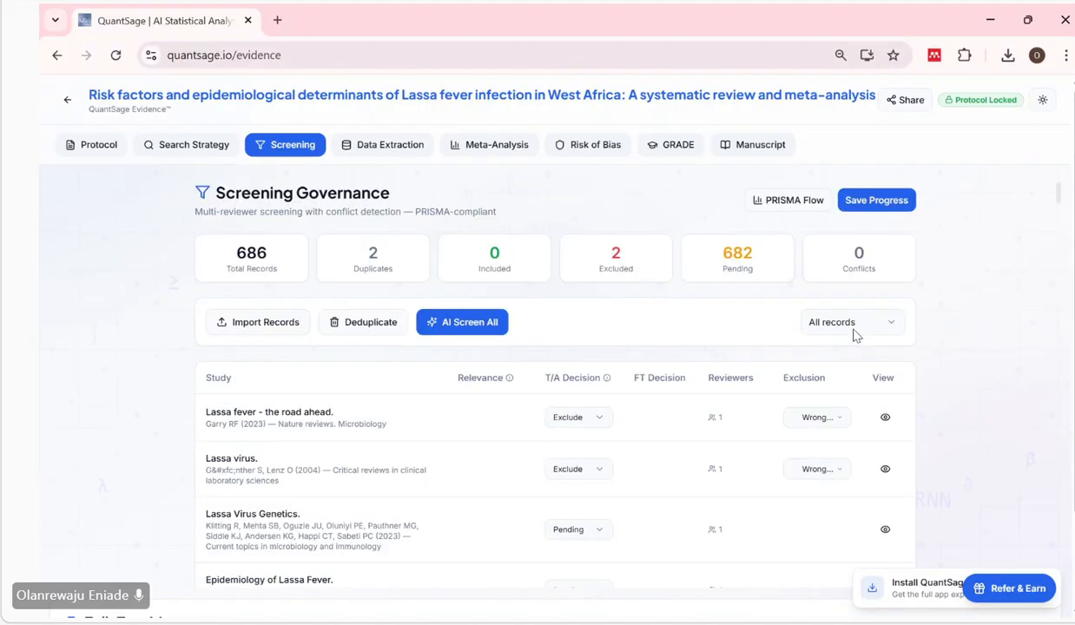
Set the title/abstract decision of "Lassa Virus Genetics." to Include.
scroll(678, 384, down, 4)
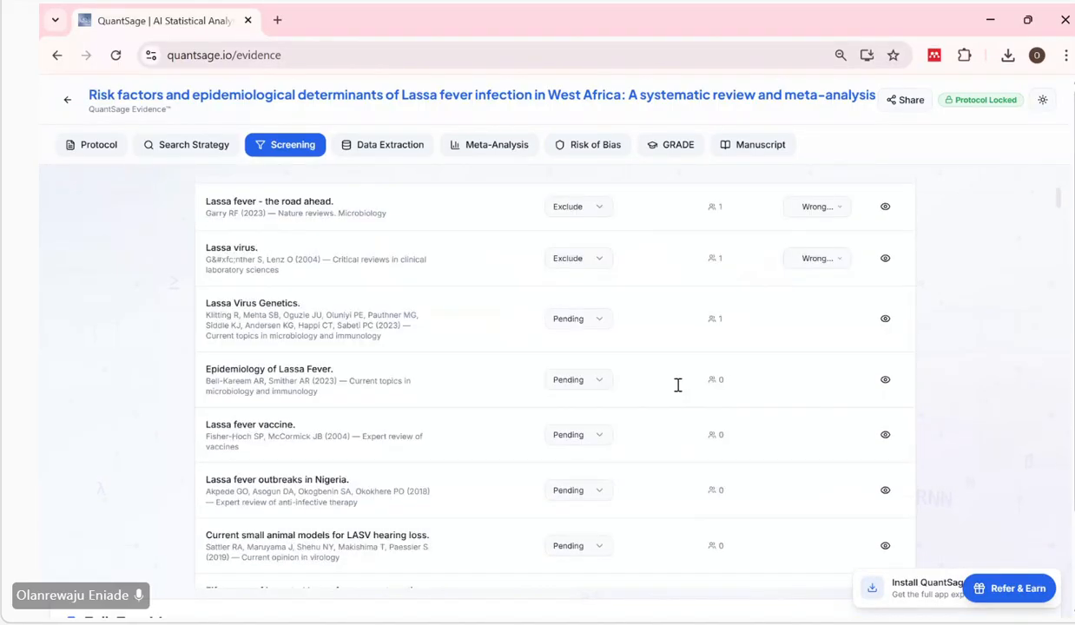
click(603, 257)
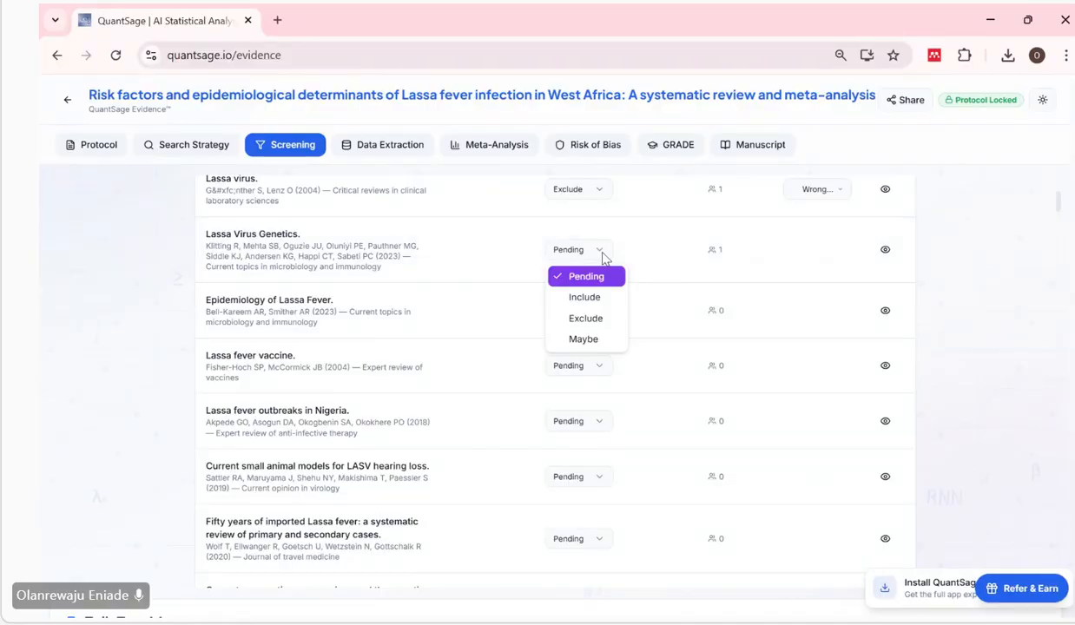
click(599, 301)
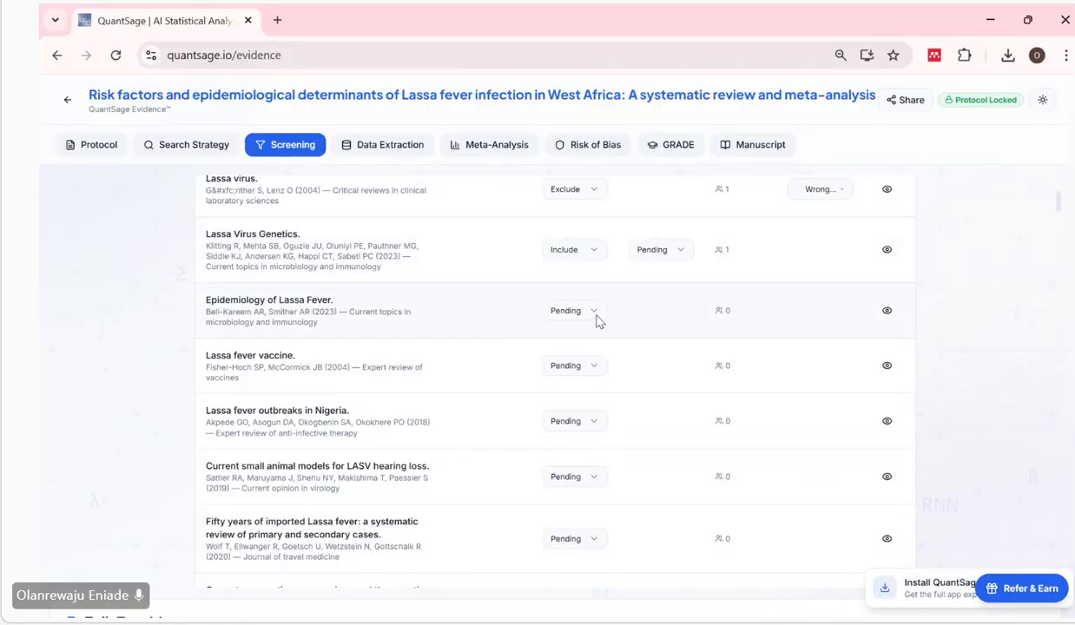
Include "Epidemiology of Lassa Fever." at title/abstract, and set the full-text decisions of it and "Lassa Virus Genetics." to Include.
click(596, 314)
click(596, 358)
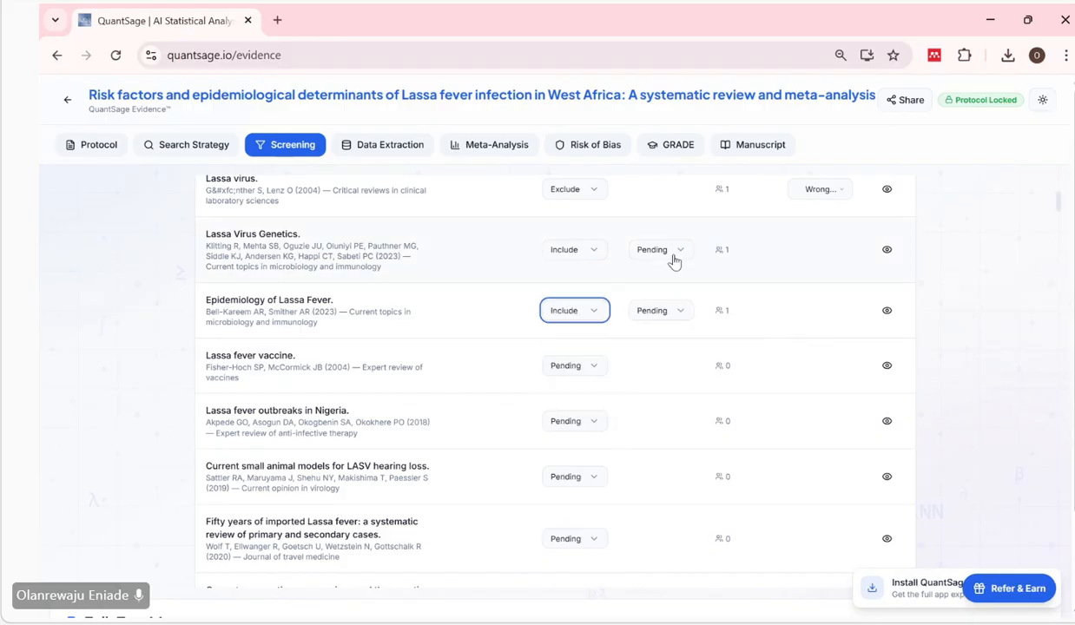
click(680, 252)
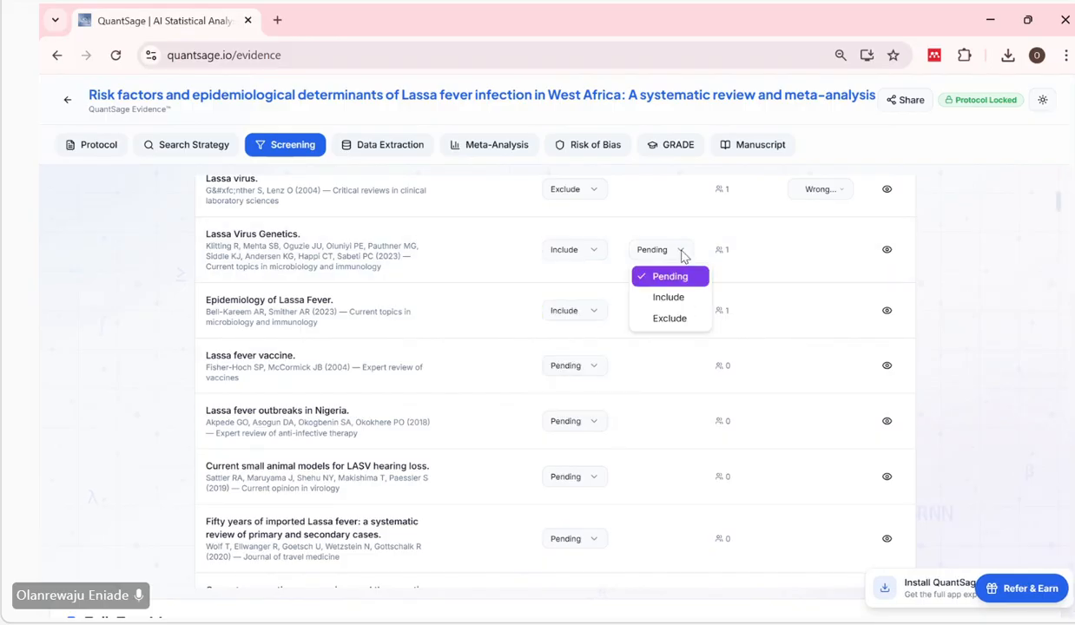
click(671, 298)
click(680, 310)
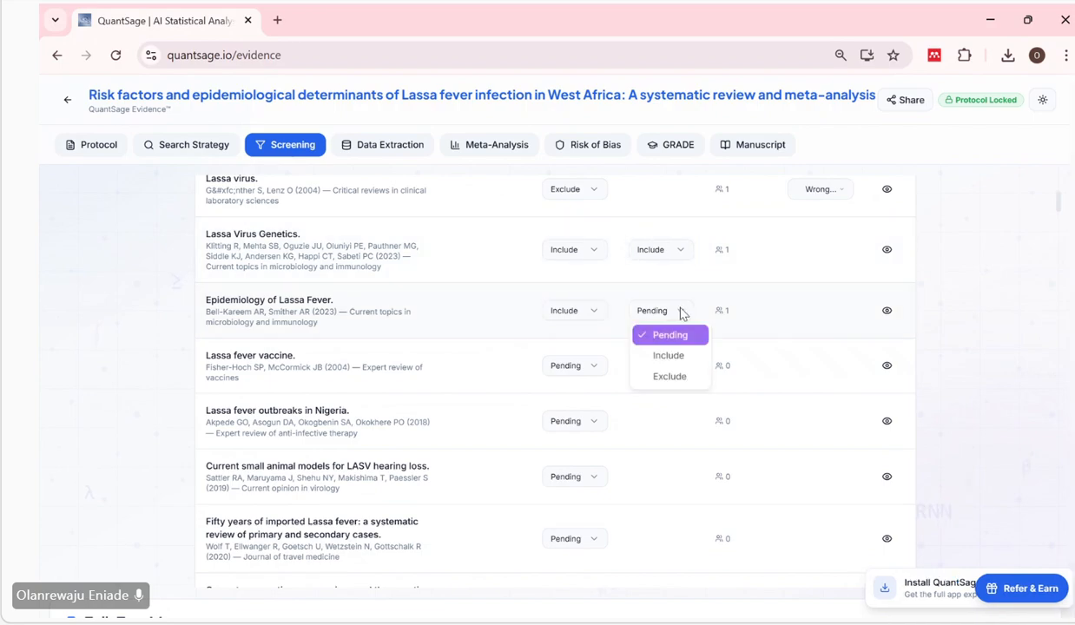
click(678, 359)
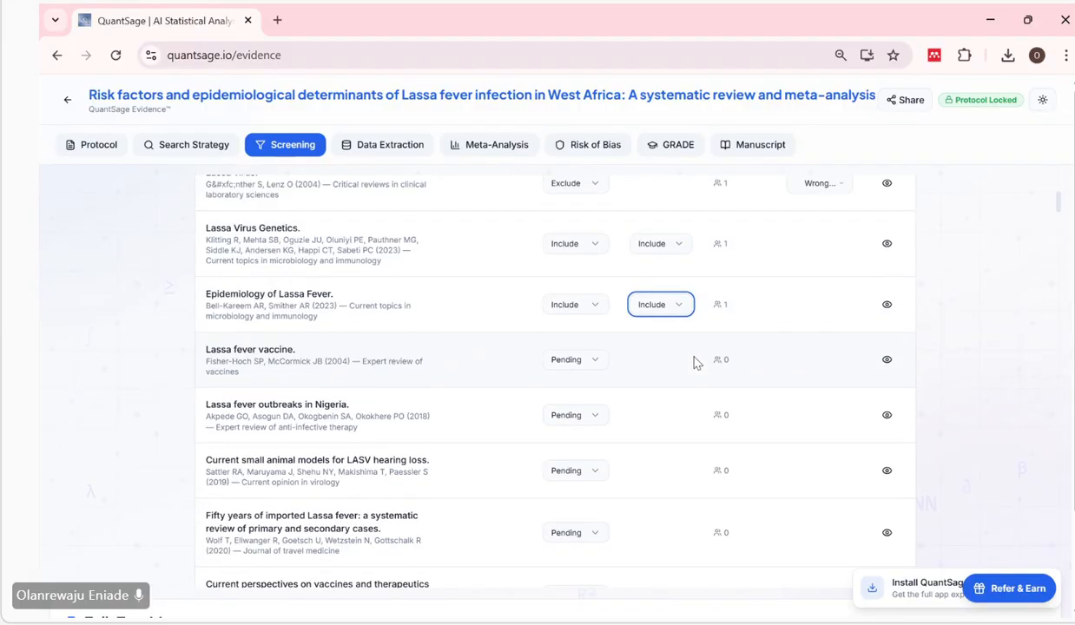
Check the Full-Text Management section for the included studies, and save the screening progress.
scroll(581, 261, up, 2)
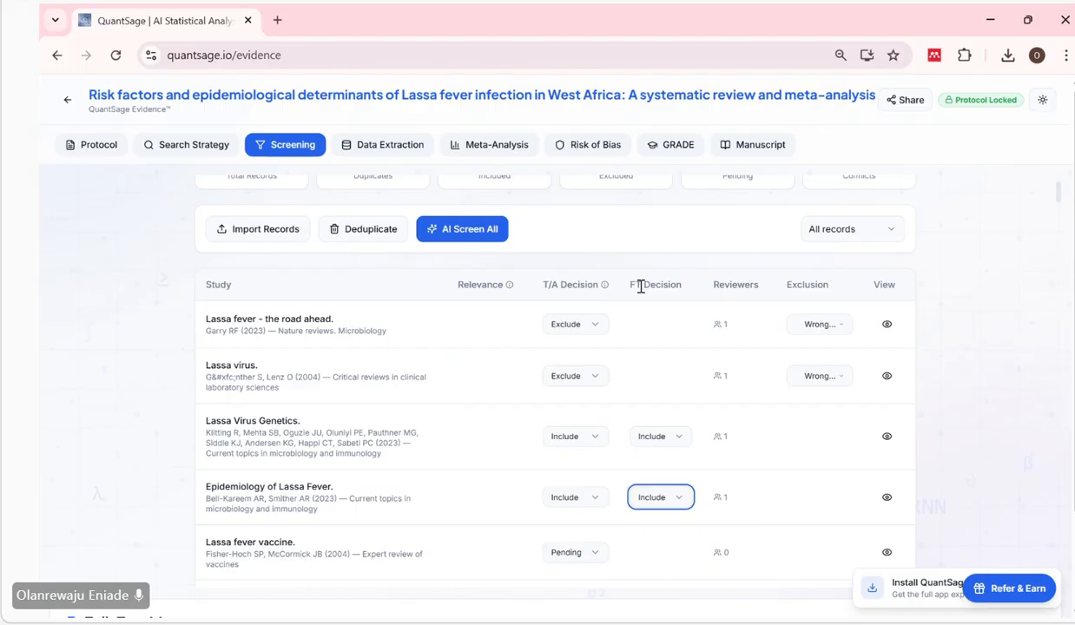
scroll(686, 495, down, 1)
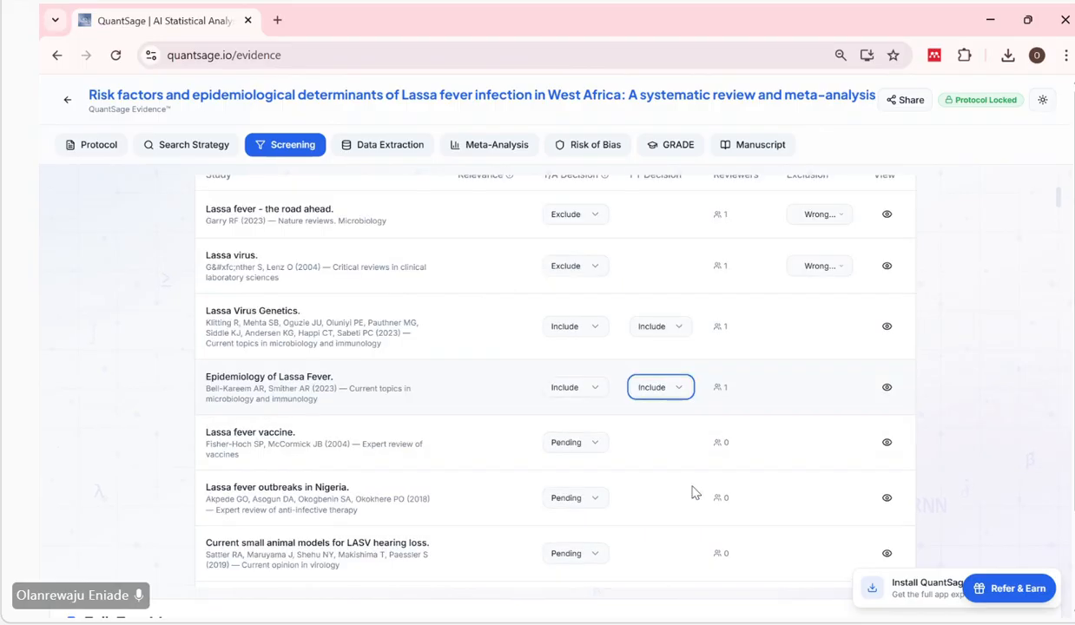
scroll(692, 493, down, 15)
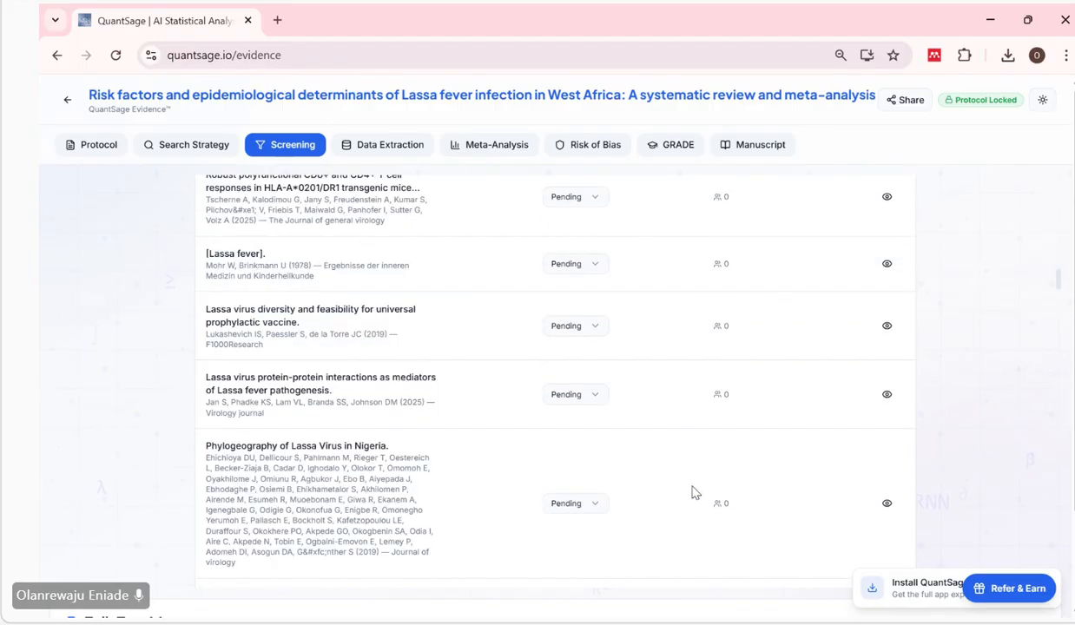
scroll(692, 493, down, 15)
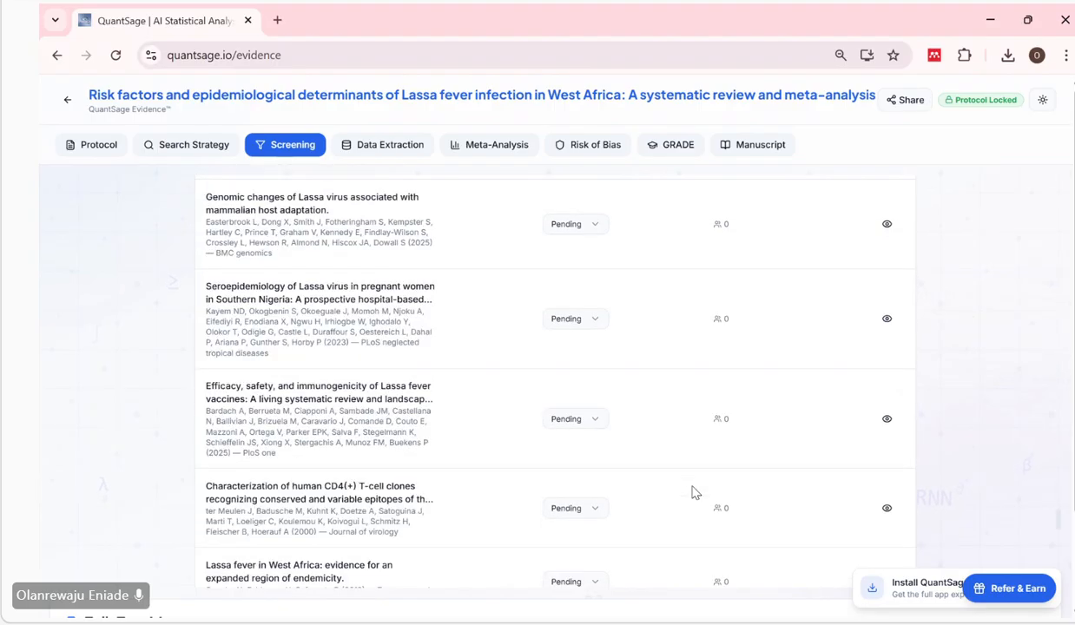
scroll(692, 492, down, 10)
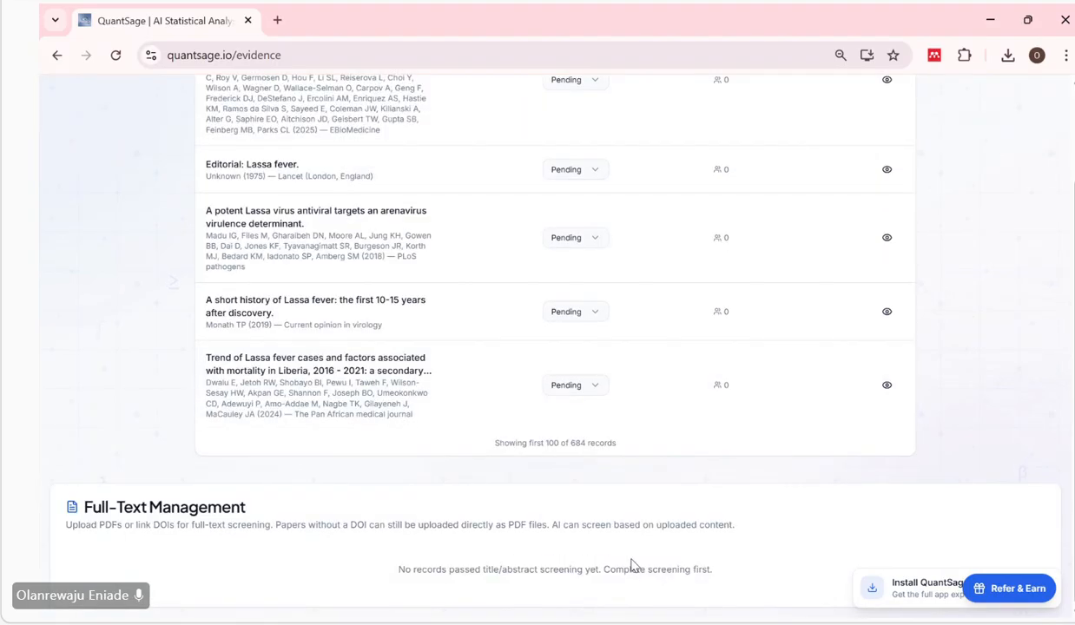
scroll(784, 477, up, 15)
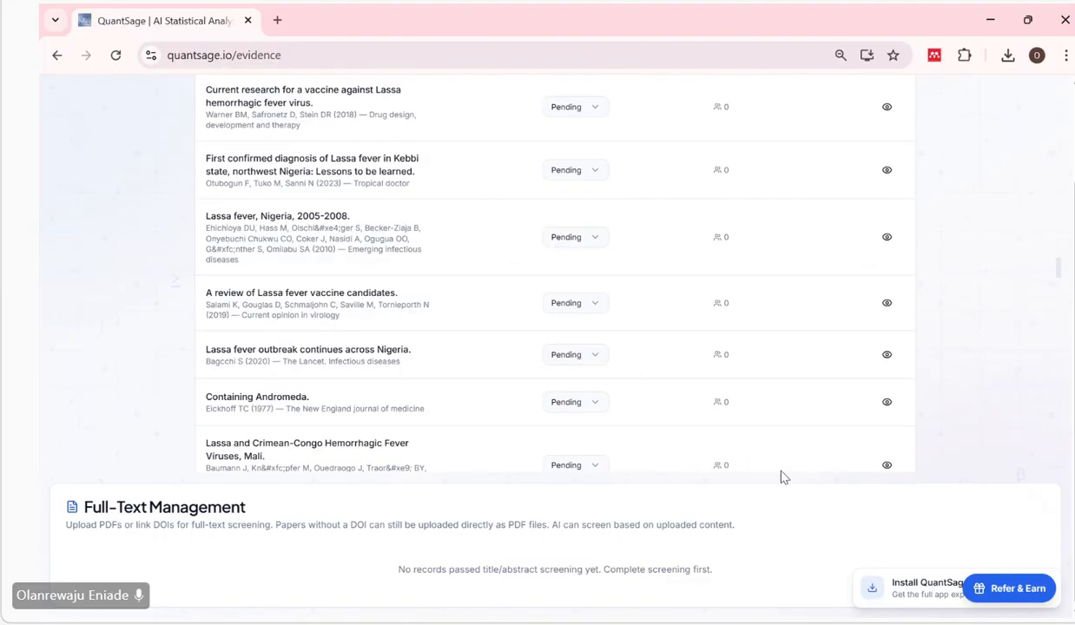
scroll(781, 477, up, 10)
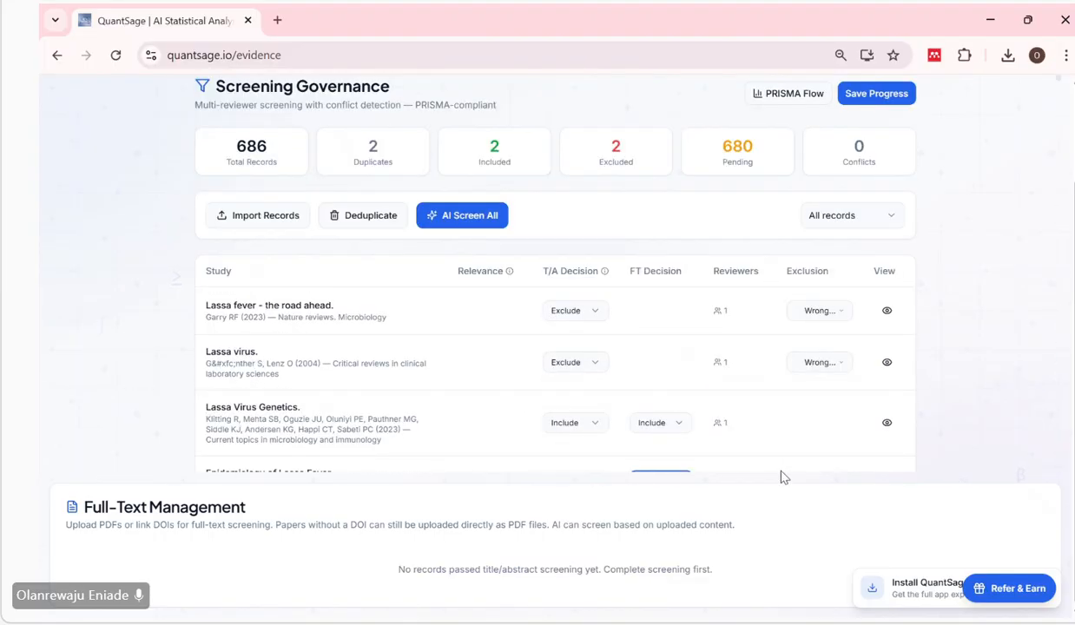
click(877, 94)
Open the DOI link of "Lassa Virus Genetics." from the Full-Text Management section.
scroll(681, 382, down, 1)
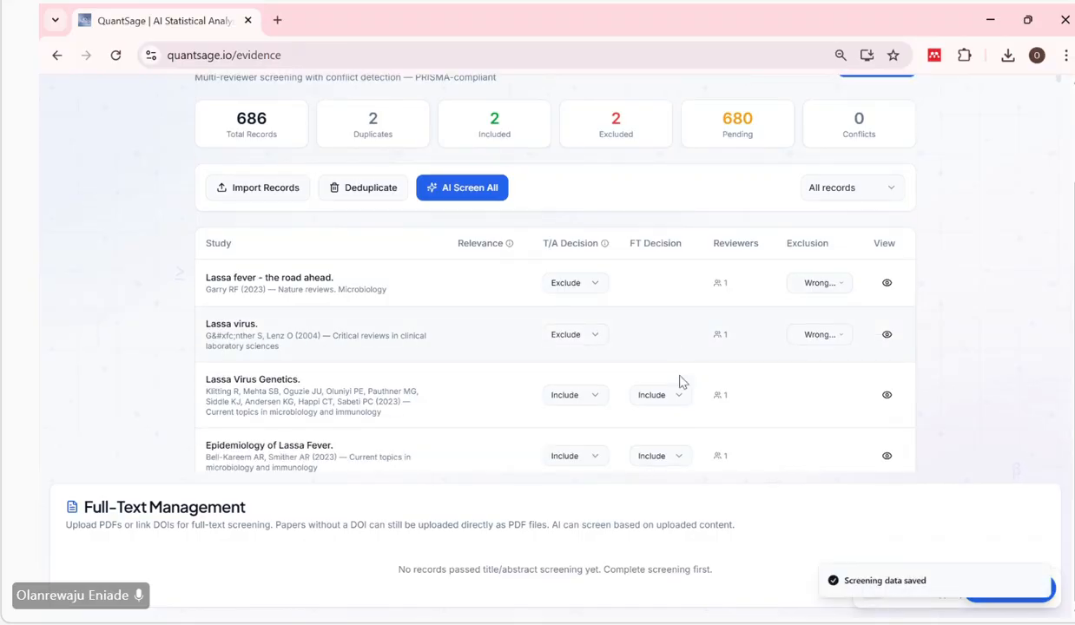
scroll(681, 382, down, 6)
scroll(695, 365, up, 3)
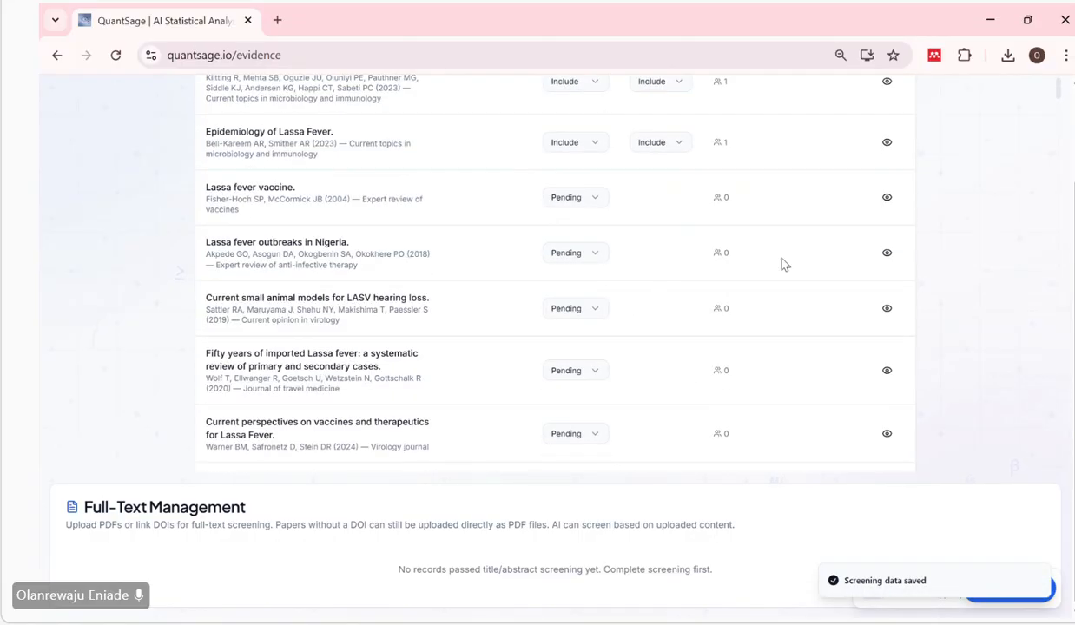
scroll(773, 533, down, 3)
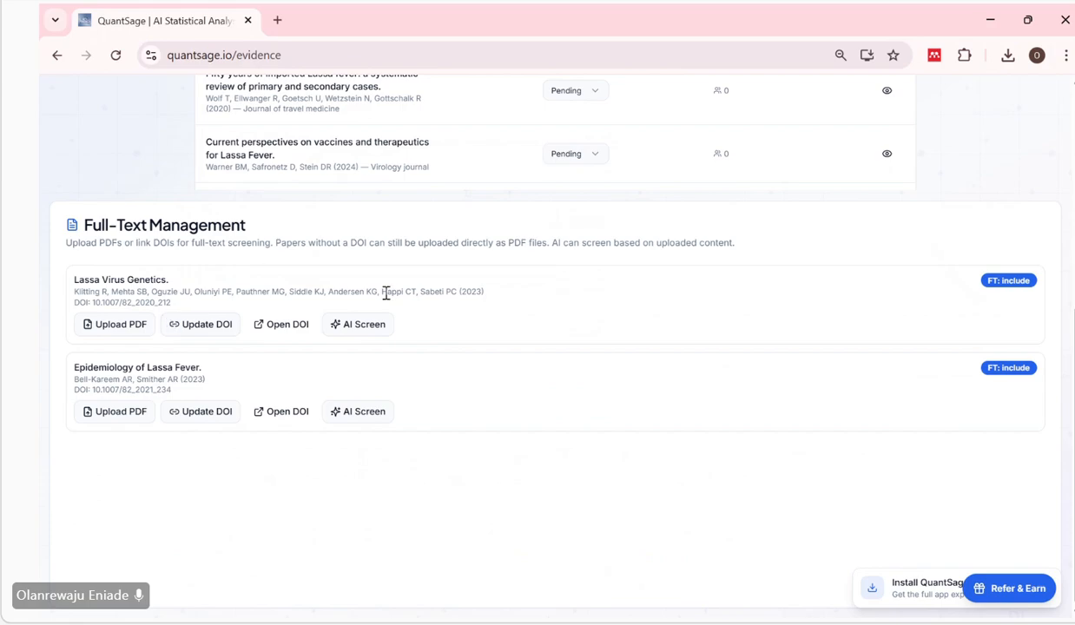
click(284, 334)
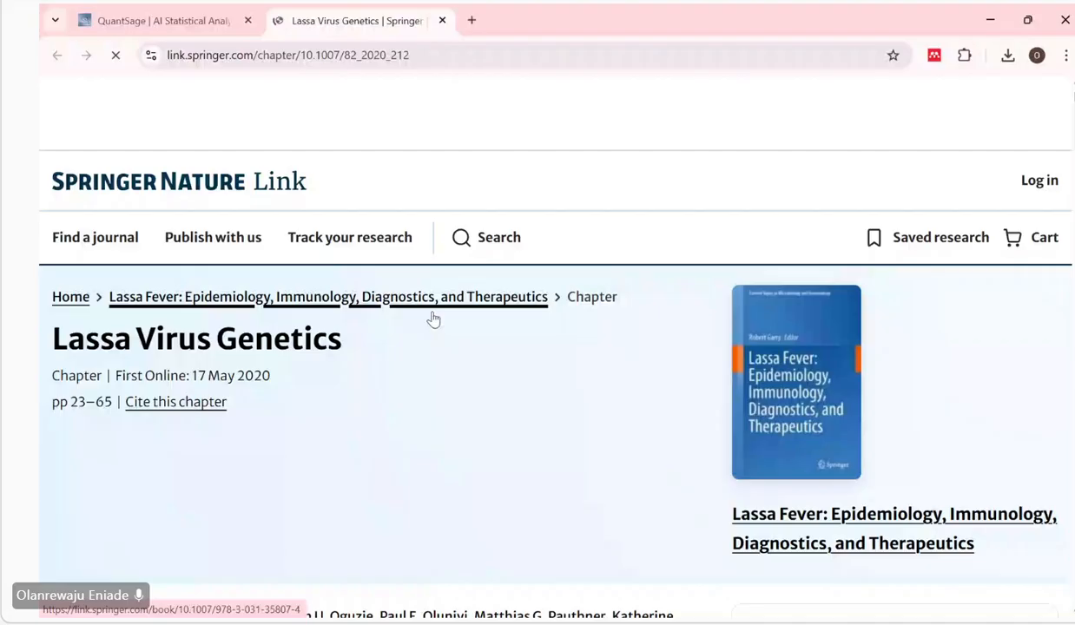
Examine the chapter's access options on the publisher page and highlight the Springer+ monthly subscription price.
scroll(433, 320, down, 15)
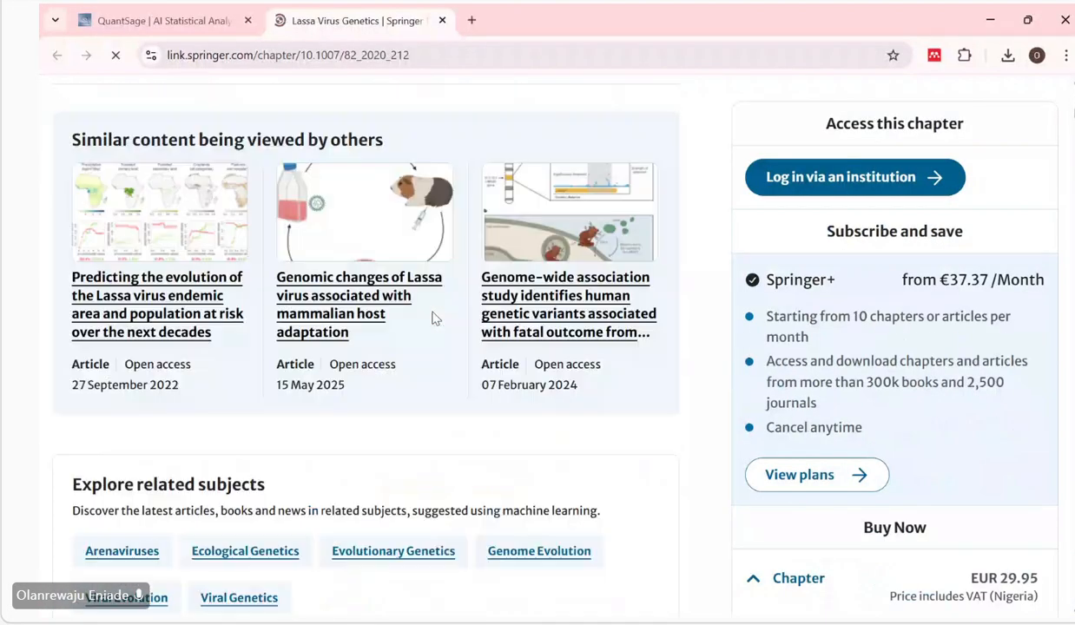
scroll(434, 319, down, 12)
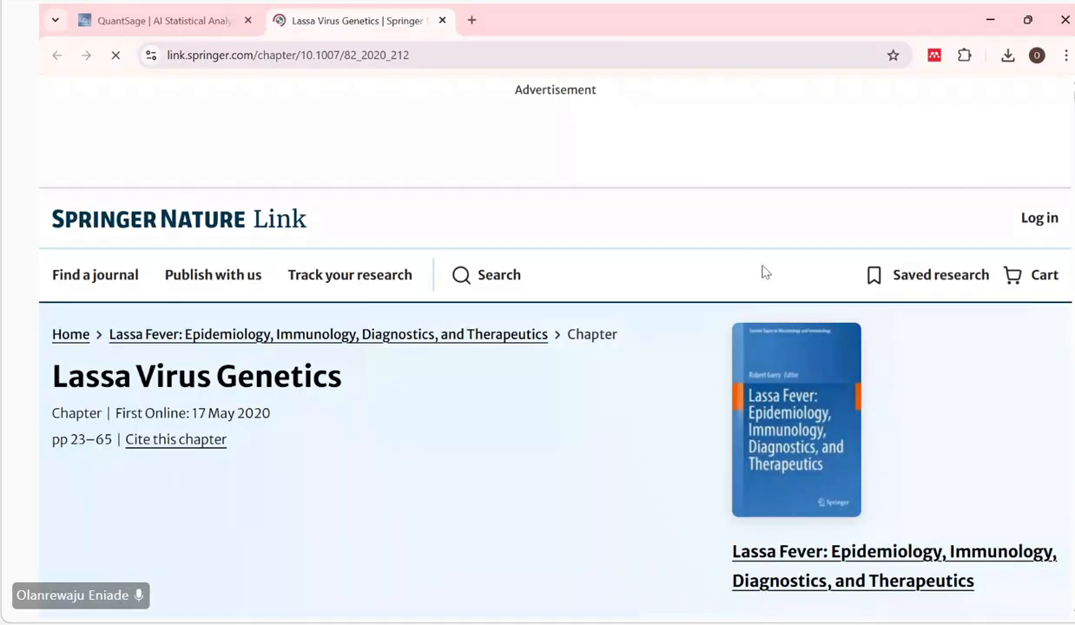
scroll(578, 378, down, 3)
scroll(577, 378, down, 2)
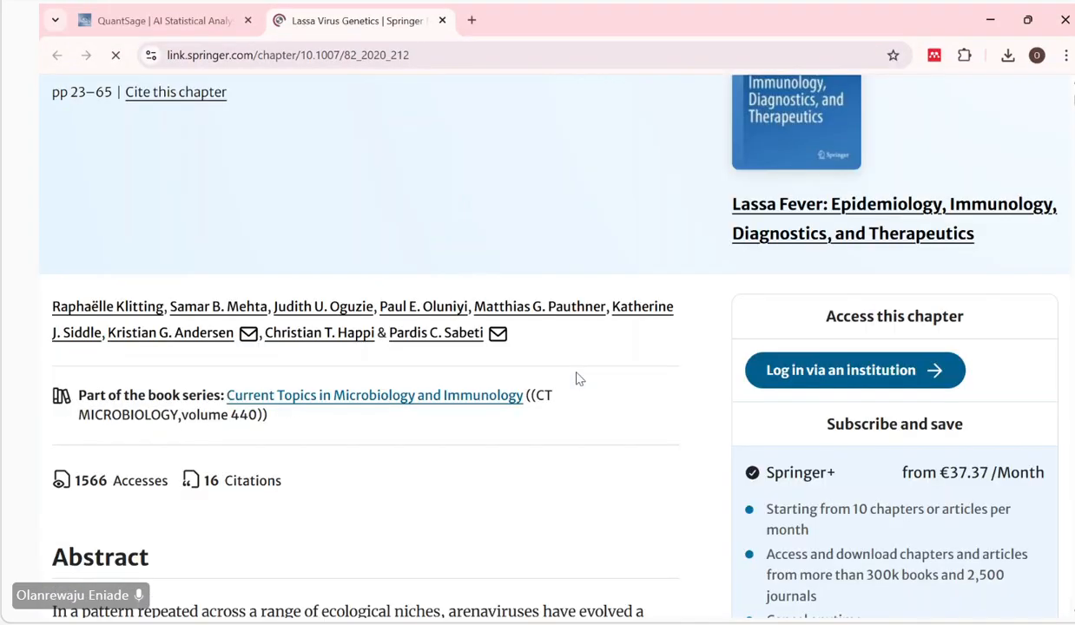
scroll(806, 342, down, 1)
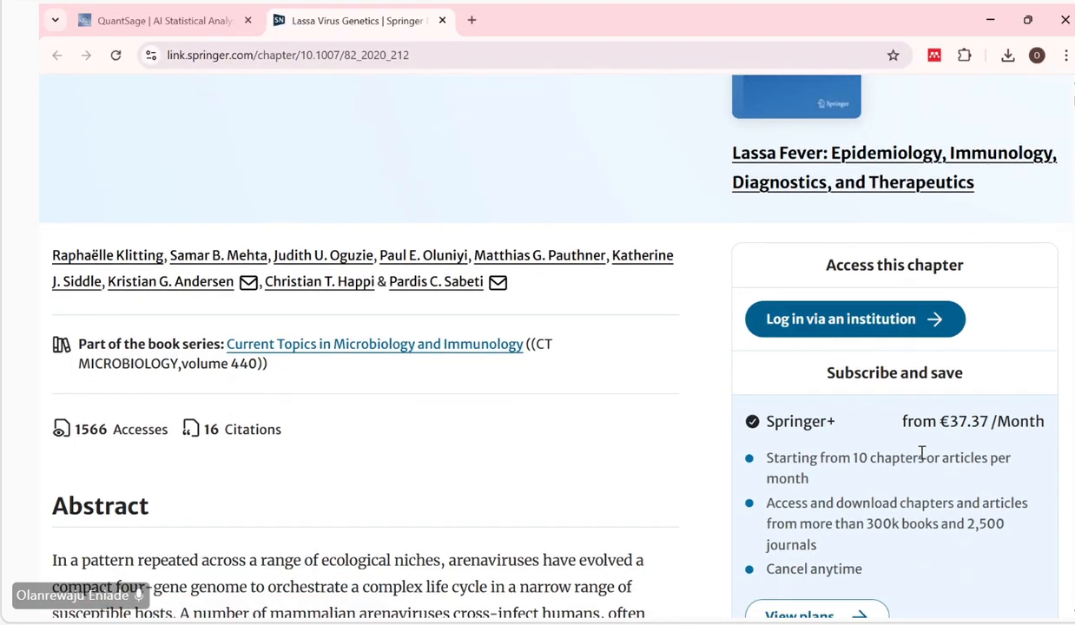
scroll(922, 451, down, 1)
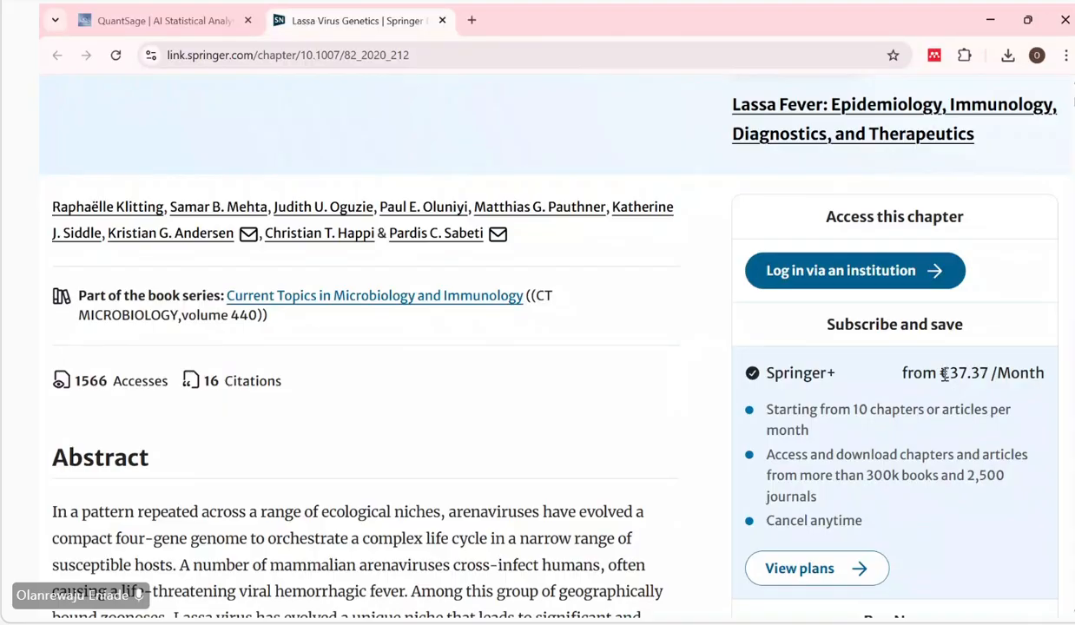
drag(944, 374, 990, 374)
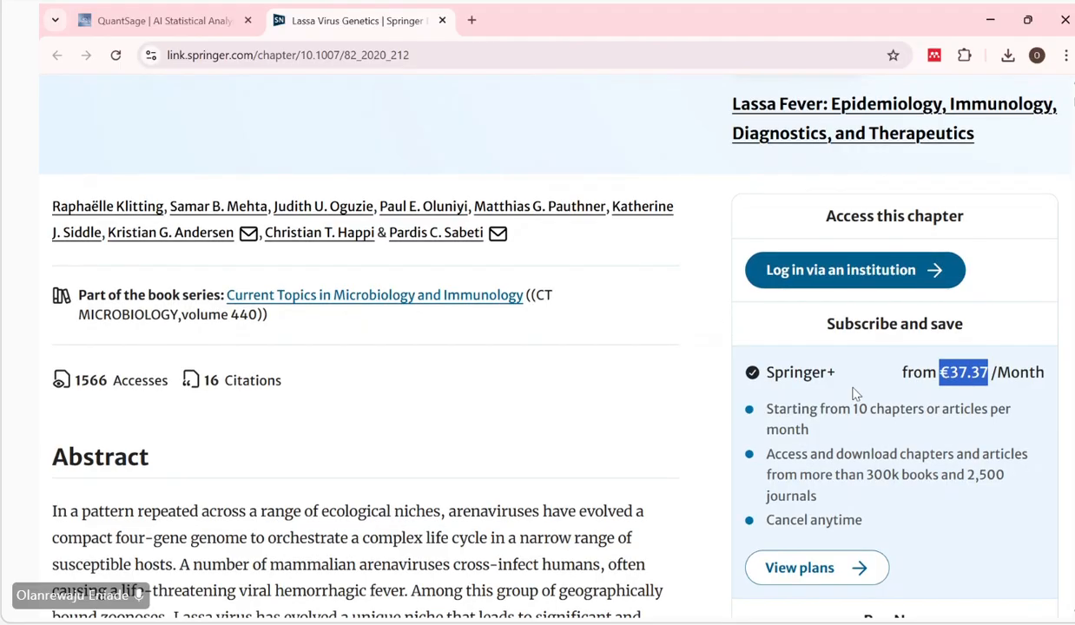
Look through the chapter's abstract and purchase options on the publisher page.
scroll(855, 393, down, 1)
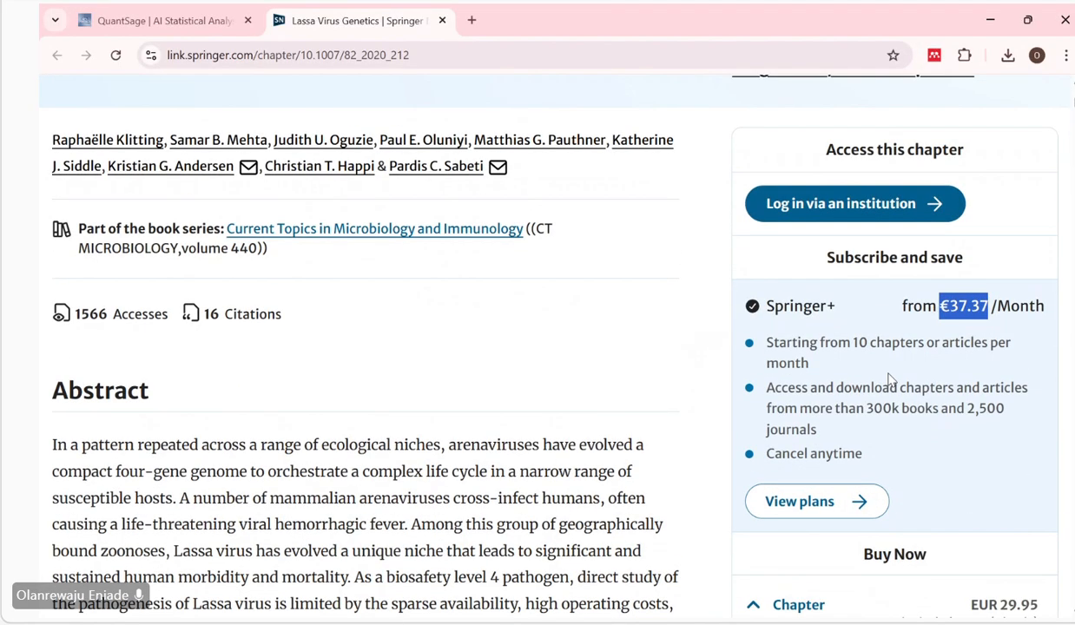
scroll(889, 379, up, 1)
scroll(839, 419, down, 3)
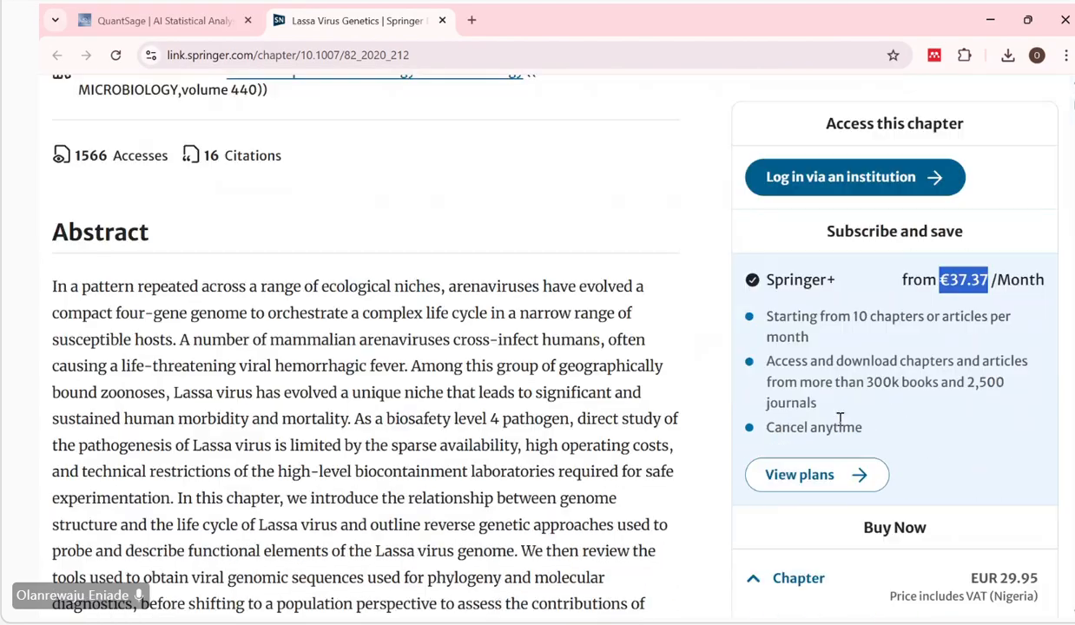
scroll(839, 419, down, 3)
scroll(356, 521, up, 7)
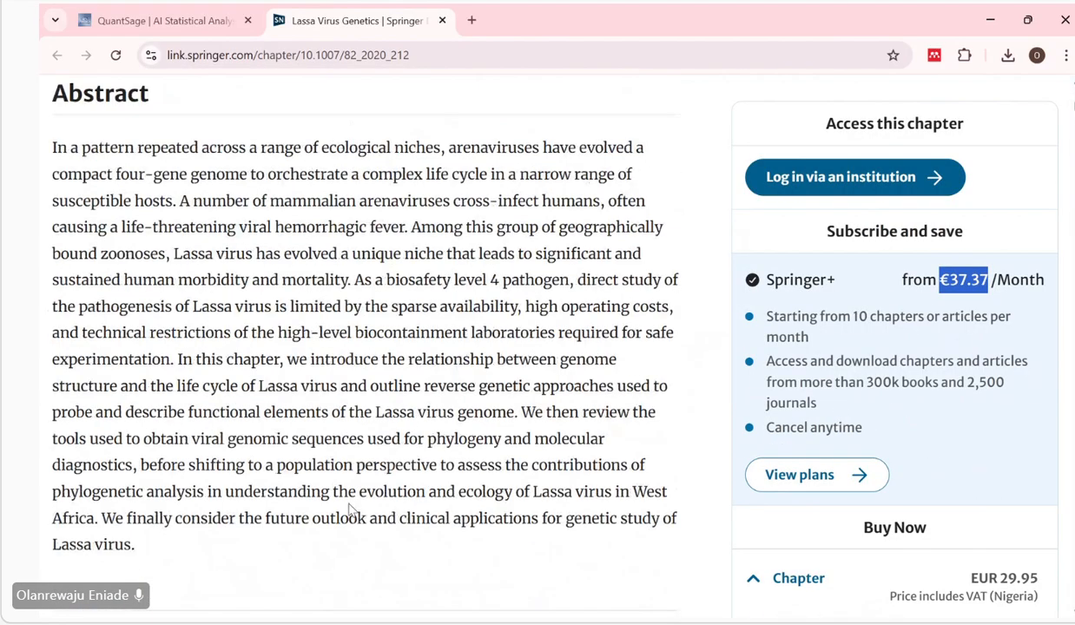
scroll(349, 503, up, 4)
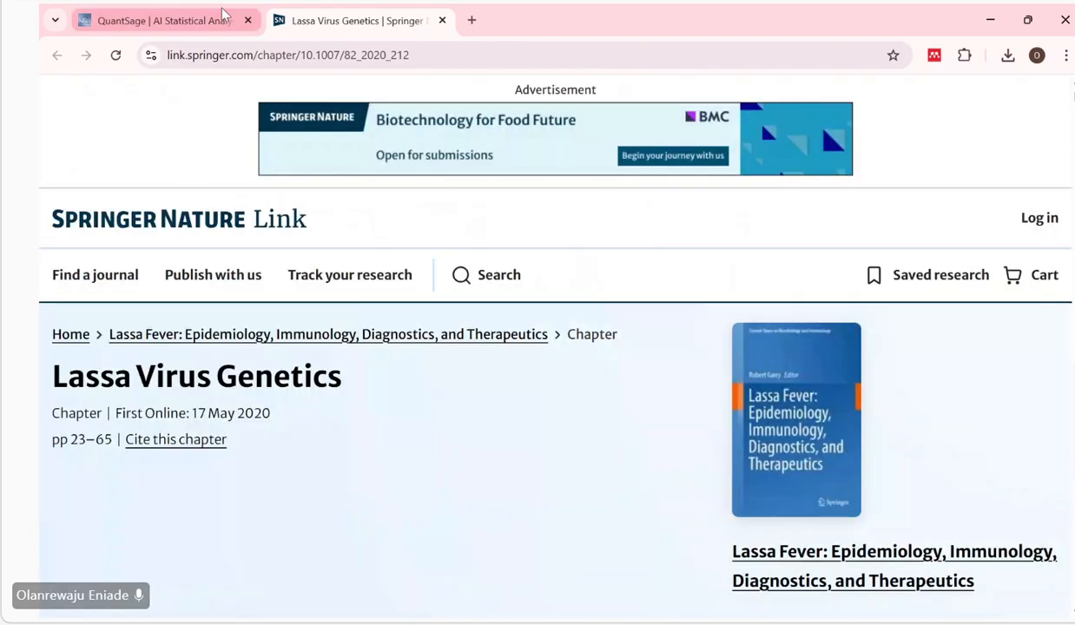
Switch back to QuantSage and upload the PDF "Paper 1- Partner-s-profile-and-unm" as the full text of "Lassa Virus Genetics.".
click(176, 26)
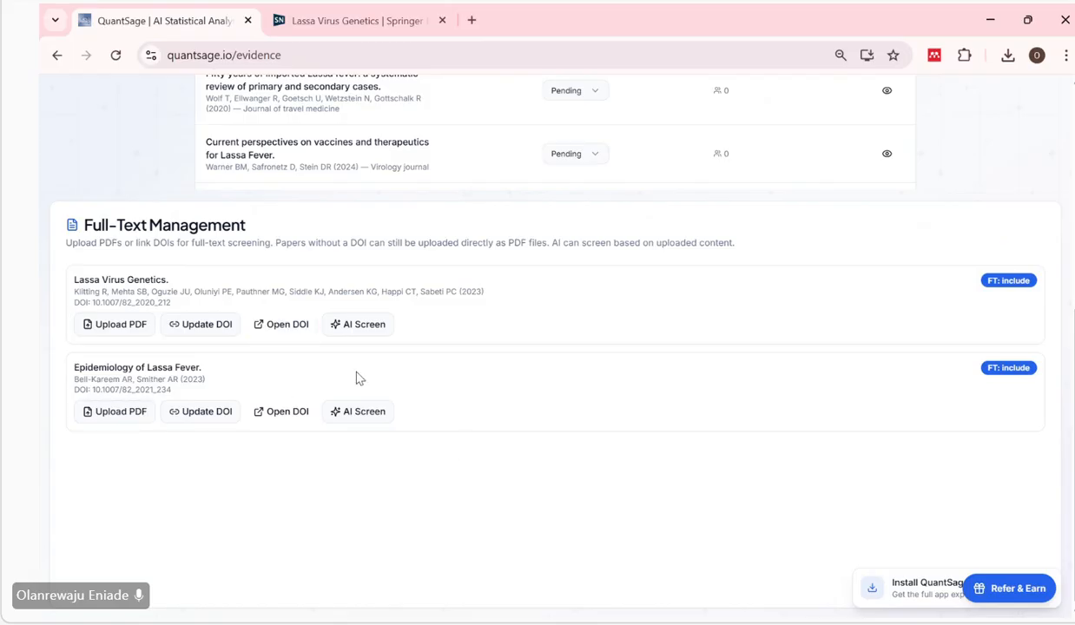
click(112, 336)
click(108, 337)
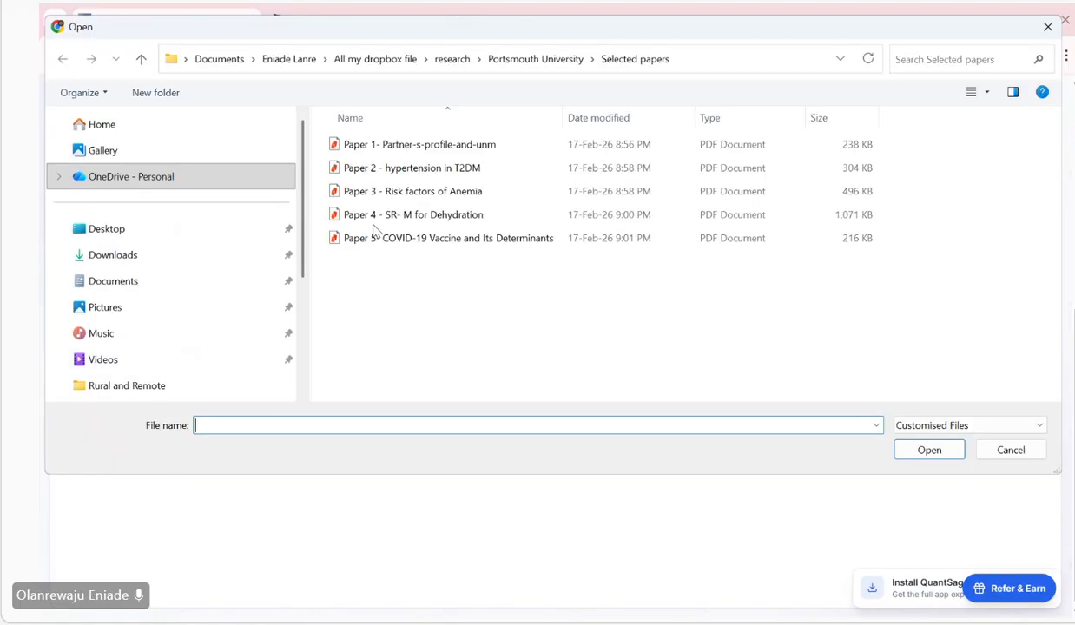
click(490, 149)
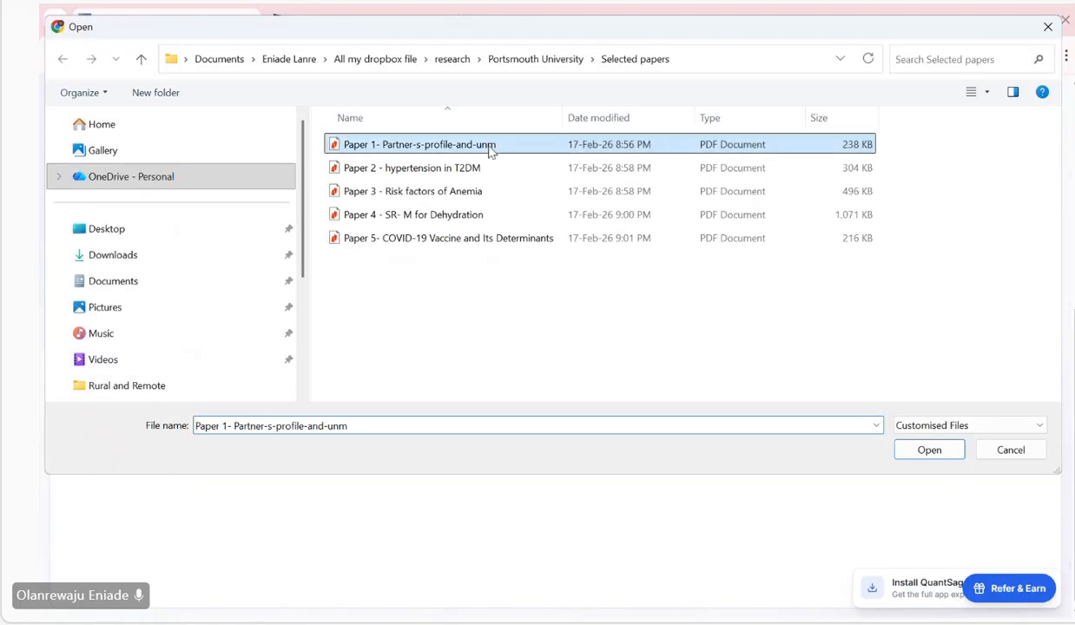
click(934, 454)
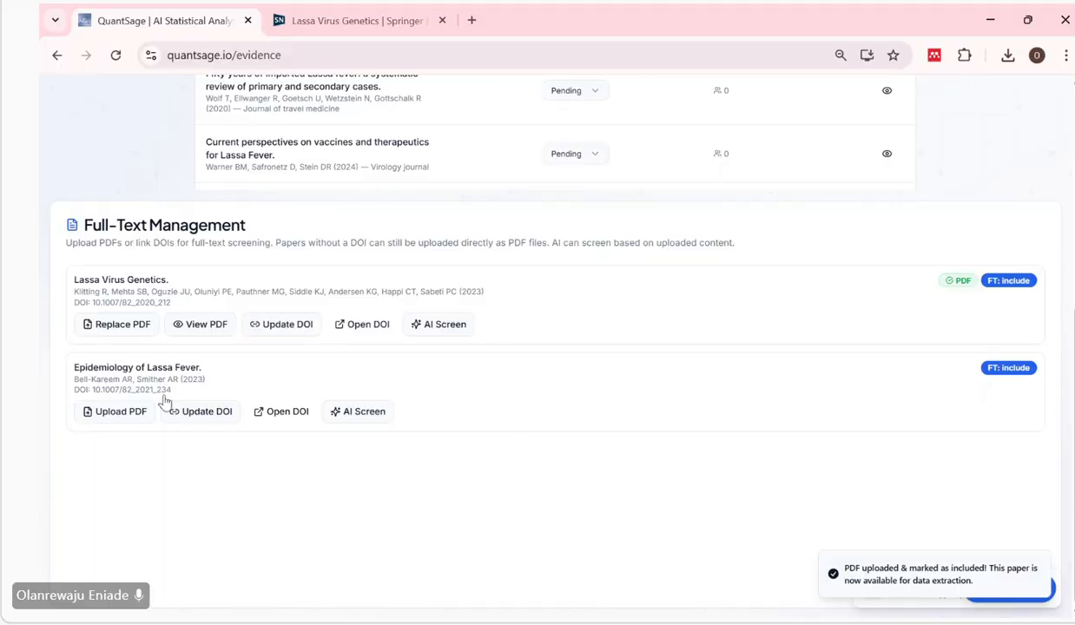
View the PDF uploaded for "Lassa Virus Genetics.", look through its first pages, and close the viewer.
click(203, 324)
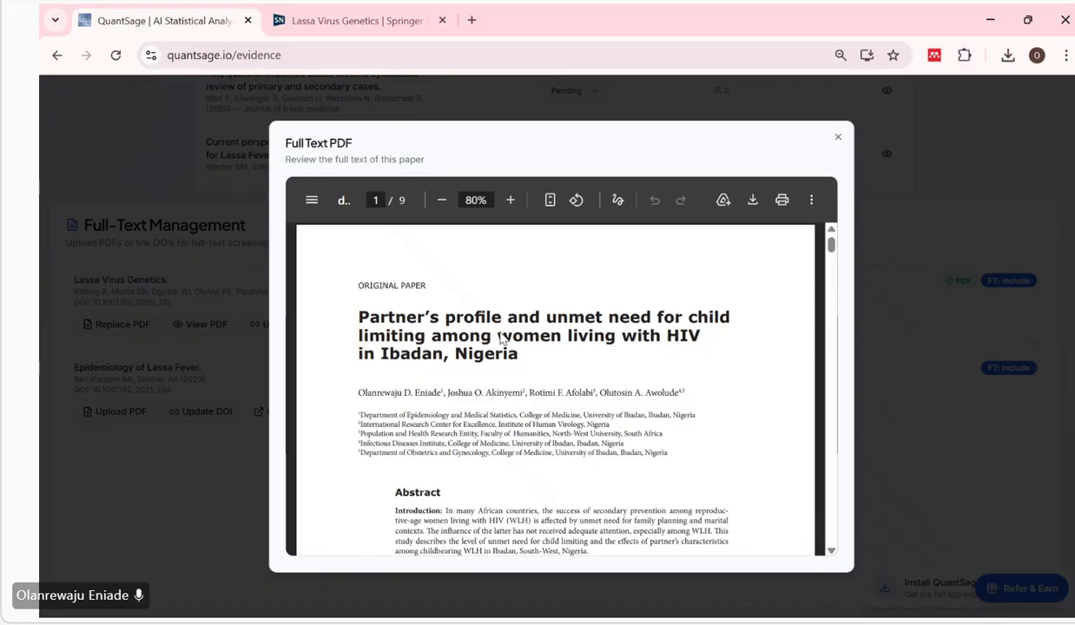
scroll(501, 339, down, 10)
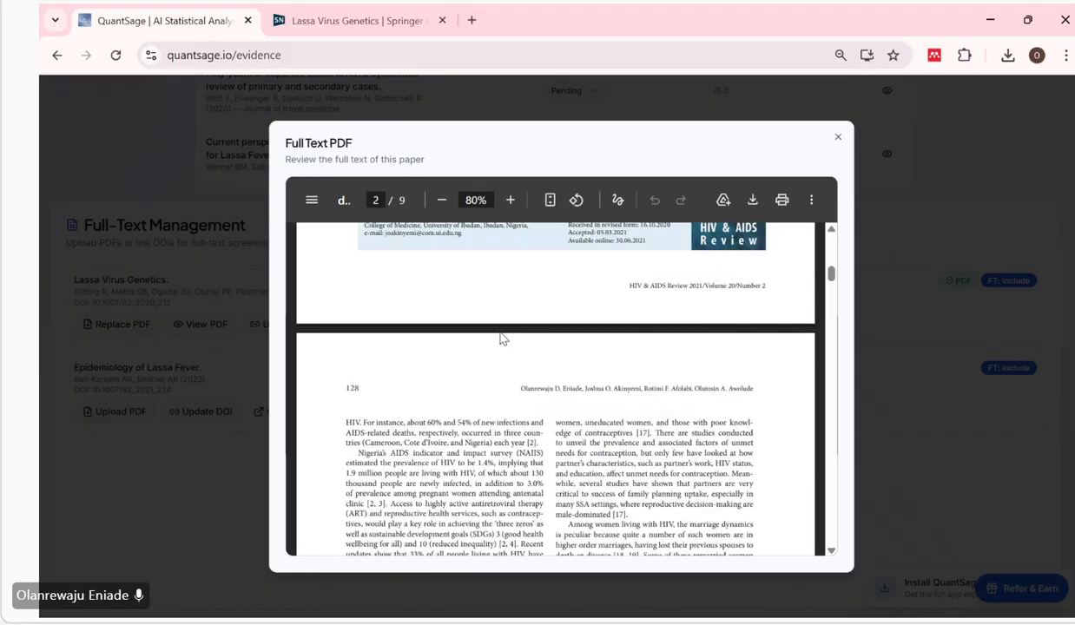
scroll(501, 338, down, 12)
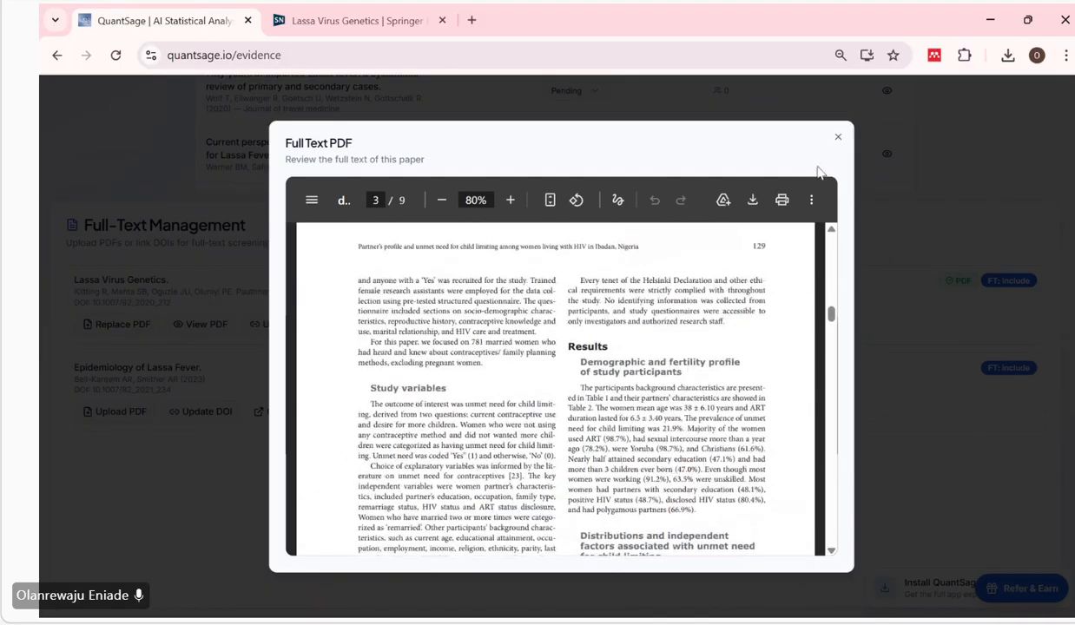
triple_click(838, 137)
click(837, 137)
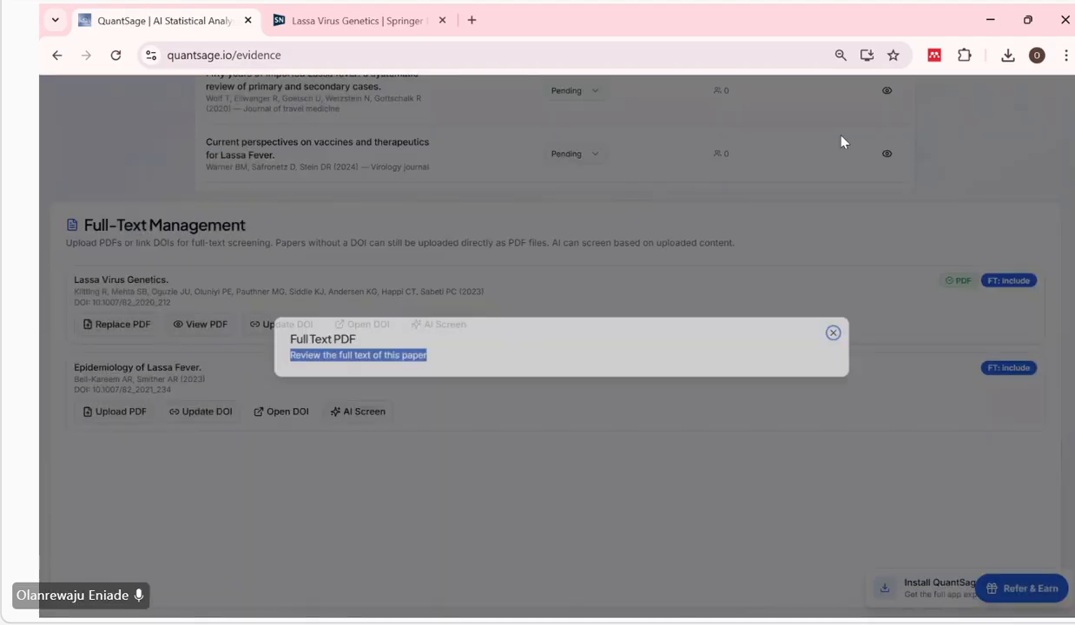
Save the screening progress with the full text attached to "Lassa Virus Genetics.".
scroll(665, 441, up, 10)
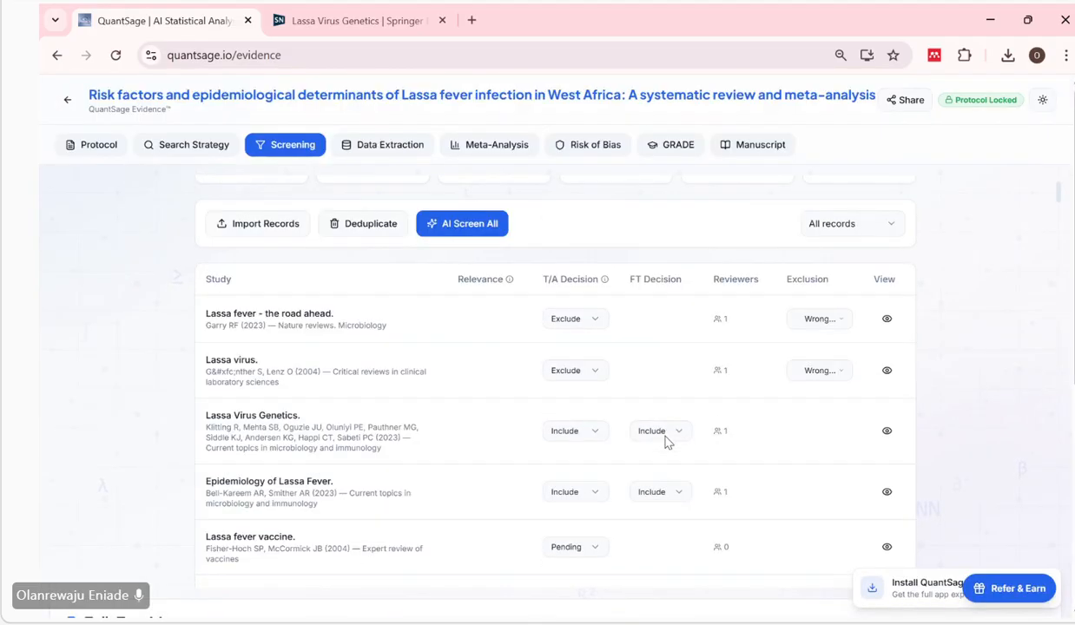
scroll(665, 443, up, 1)
click(872, 210)
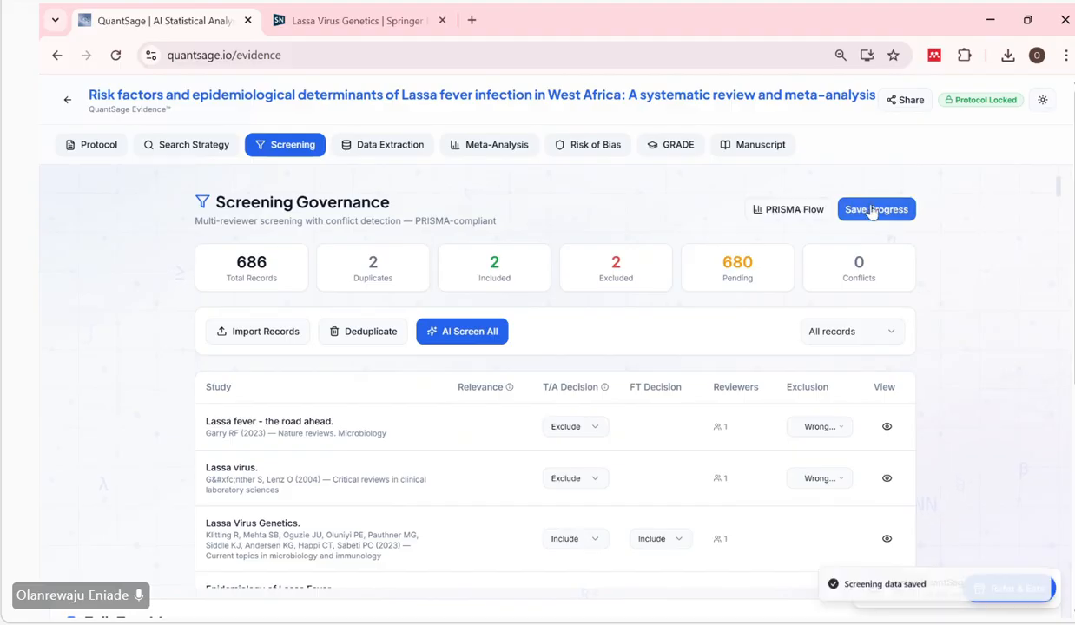
Open the data extraction stage and examine the first study's population, intervention, comparator and outcome data in its edit form.
click(382, 148)
scroll(441, 390, down, 1)
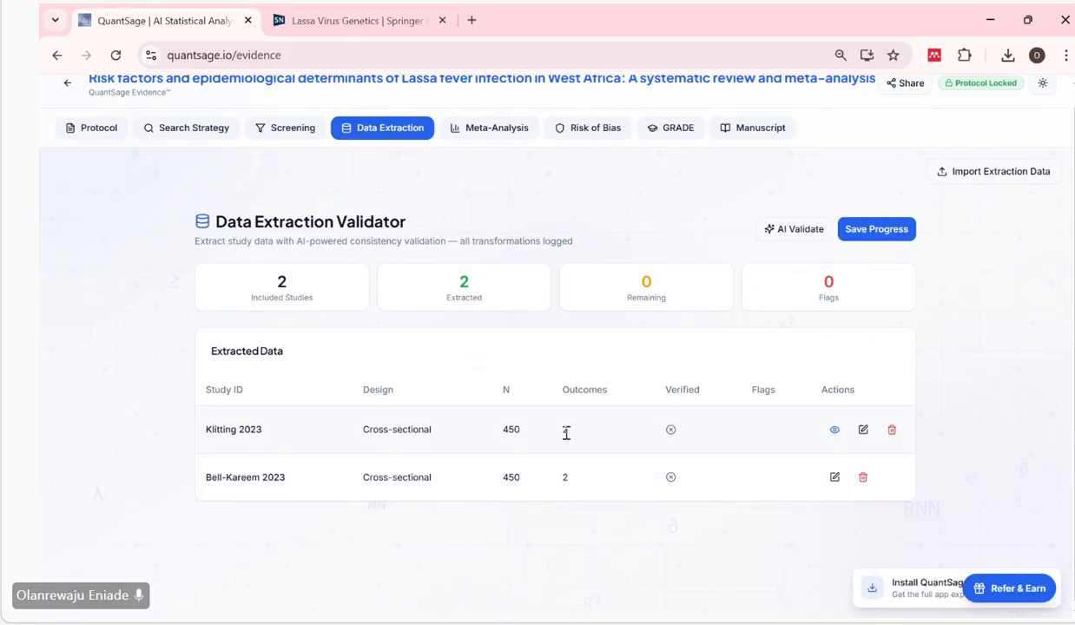
click(864, 430)
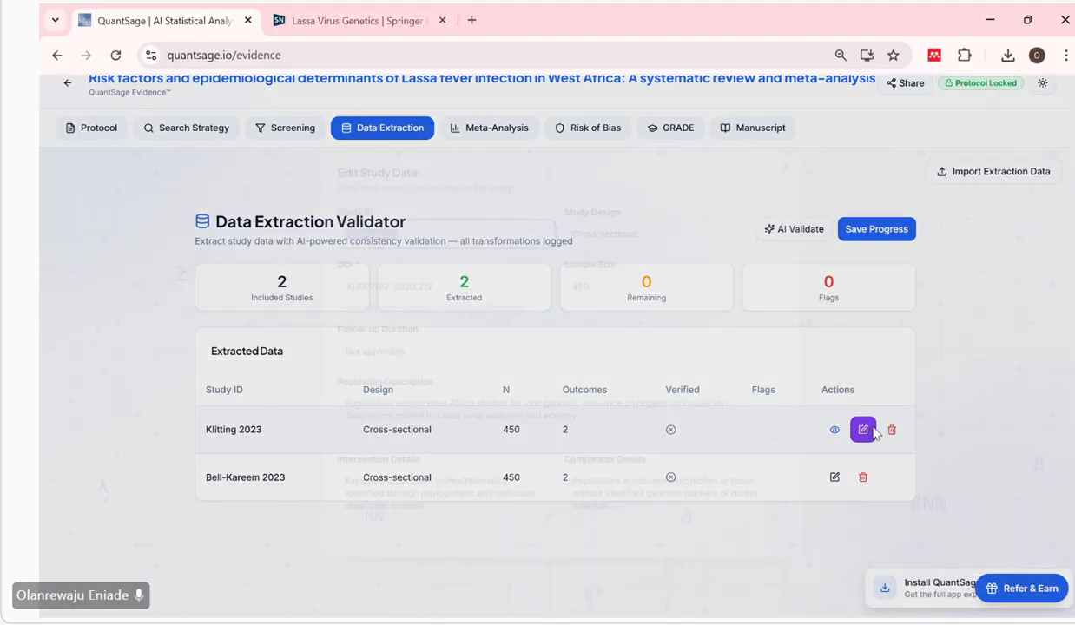
scroll(581, 390, down, 1)
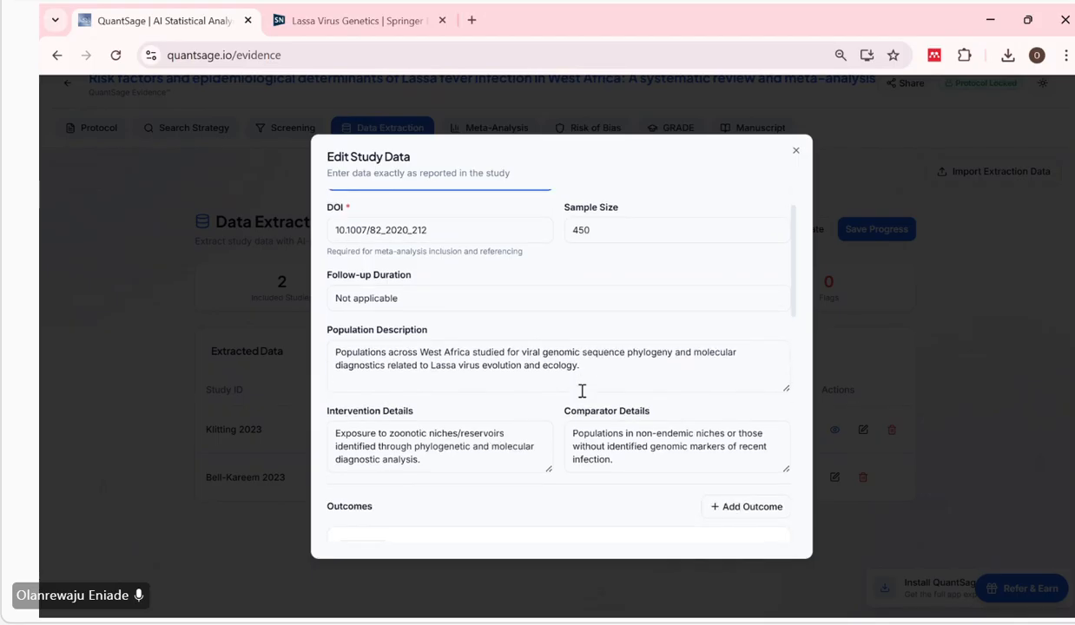
scroll(464, 302, down, 5)
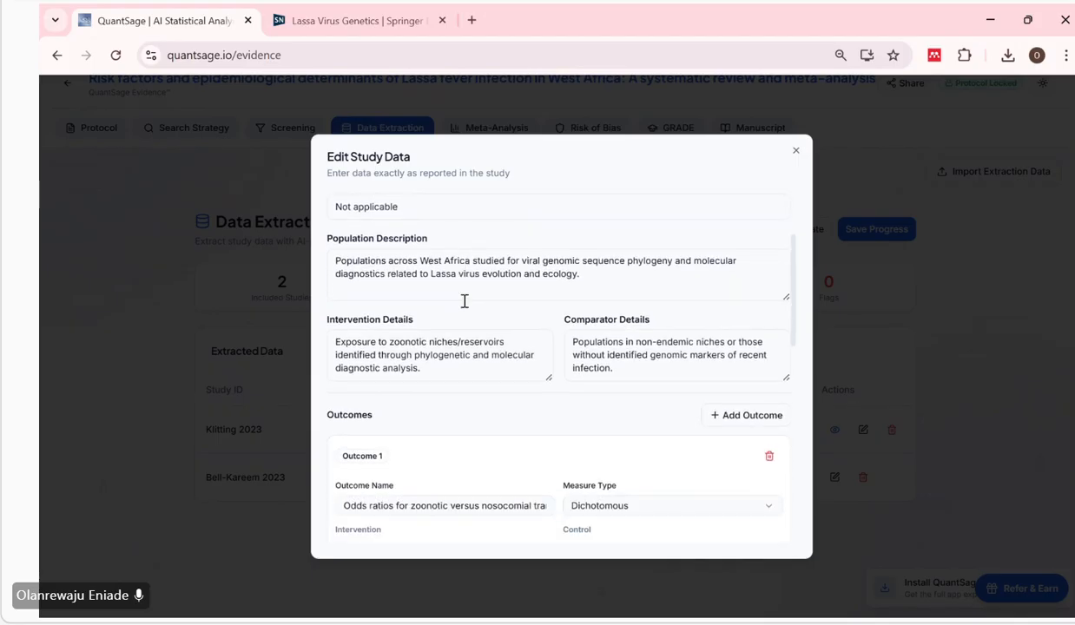
scroll(464, 304, down, 1)
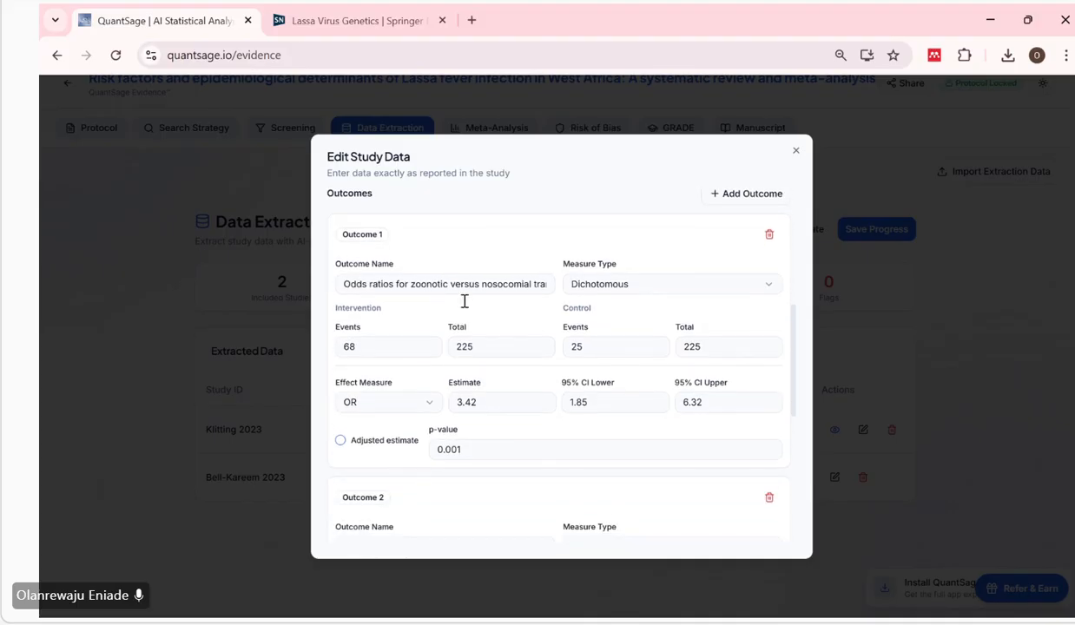
Try setting Outcome 1's intervention total to 206 in the first study, and close the form without saving.
click(404, 336)
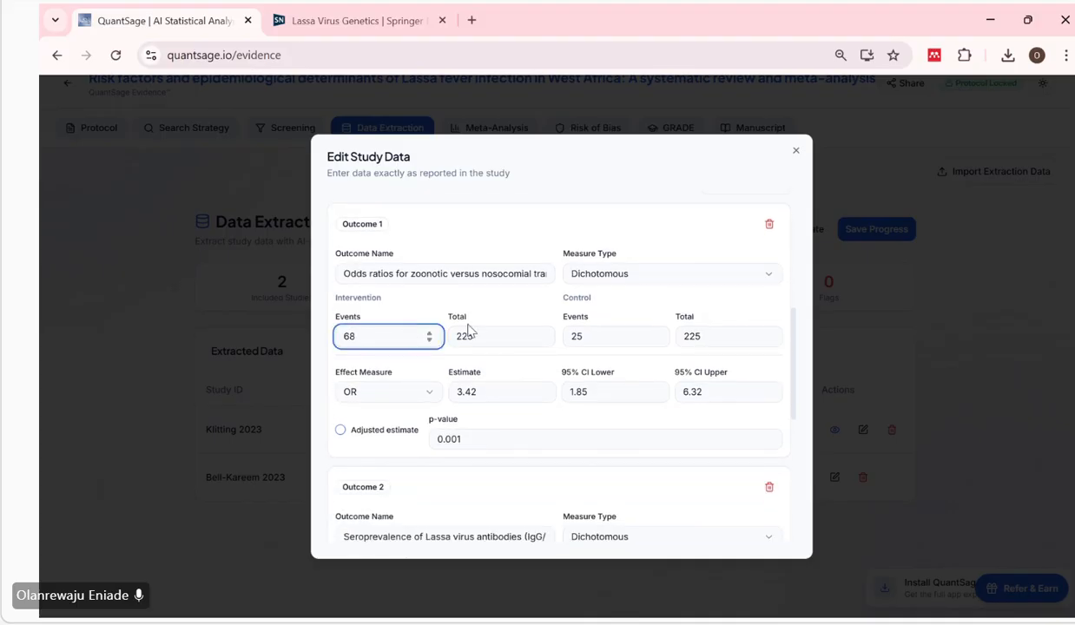
click(508, 336)
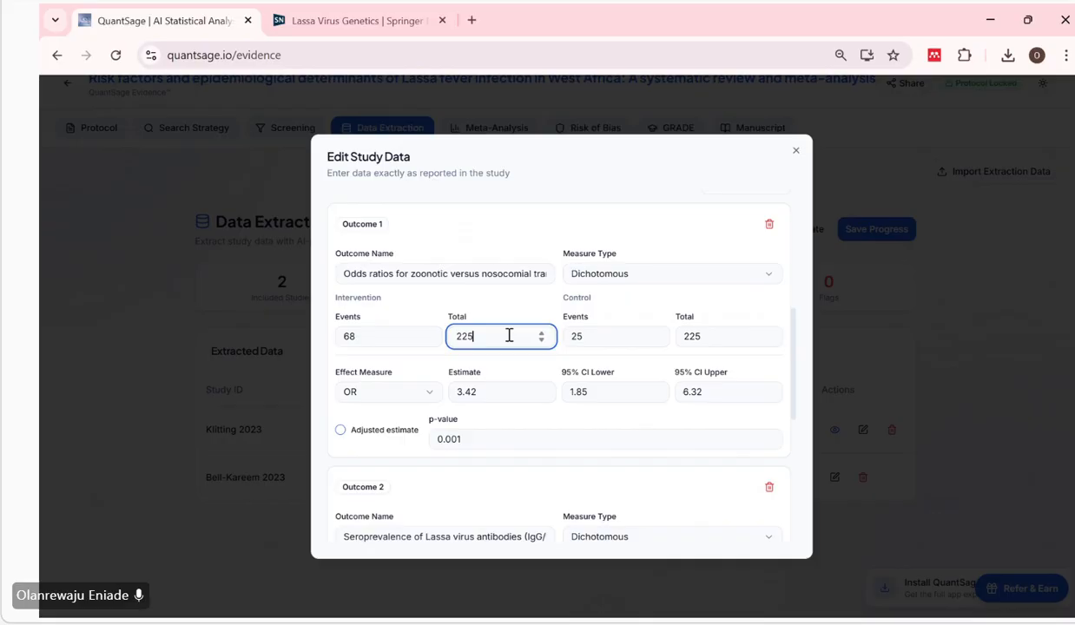
key(BackSpace)
key(BackSpace)
text(06)
click(796, 153)
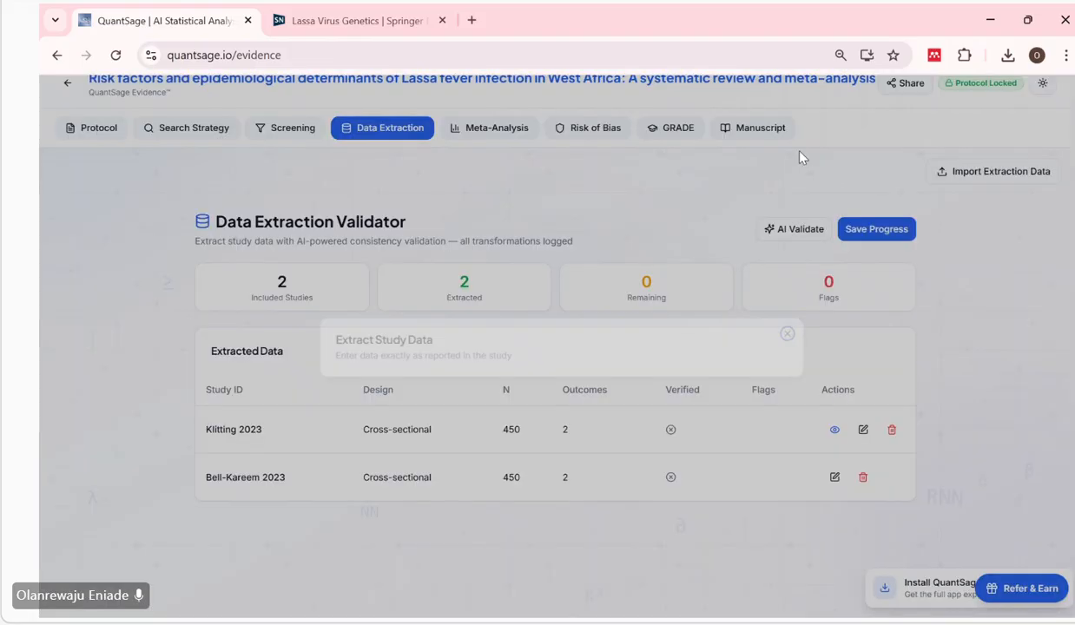
Reopen the first study's extraction form, review both outcomes, and save the study data and the extraction progress.
click(862, 430)
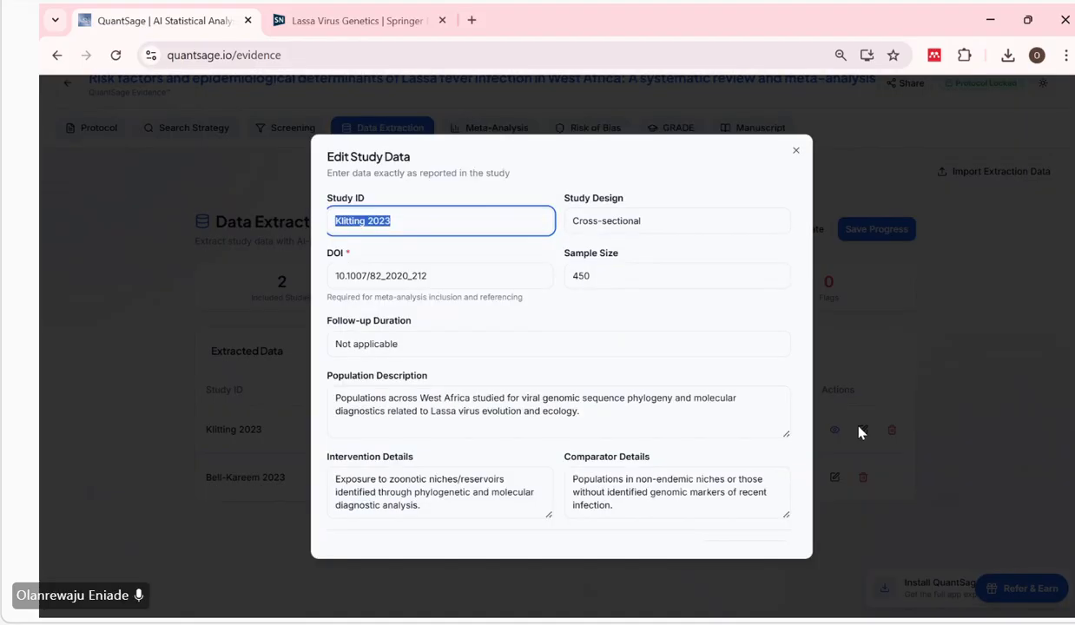
scroll(650, 344, down, 1)
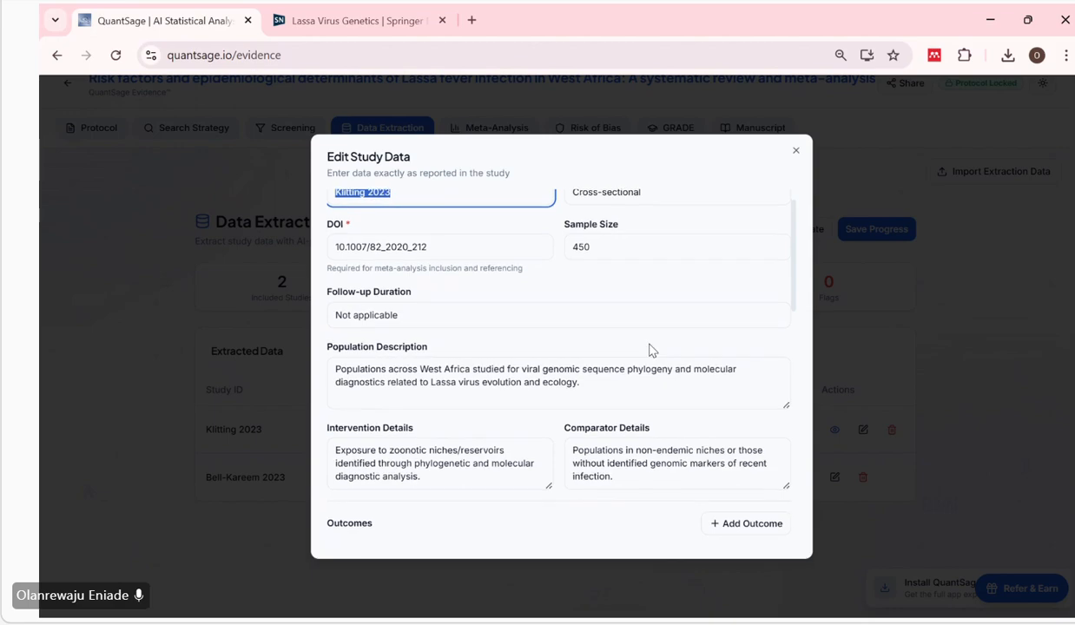
scroll(650, 344, down, 2)
scroll(650, 344, down, 5)
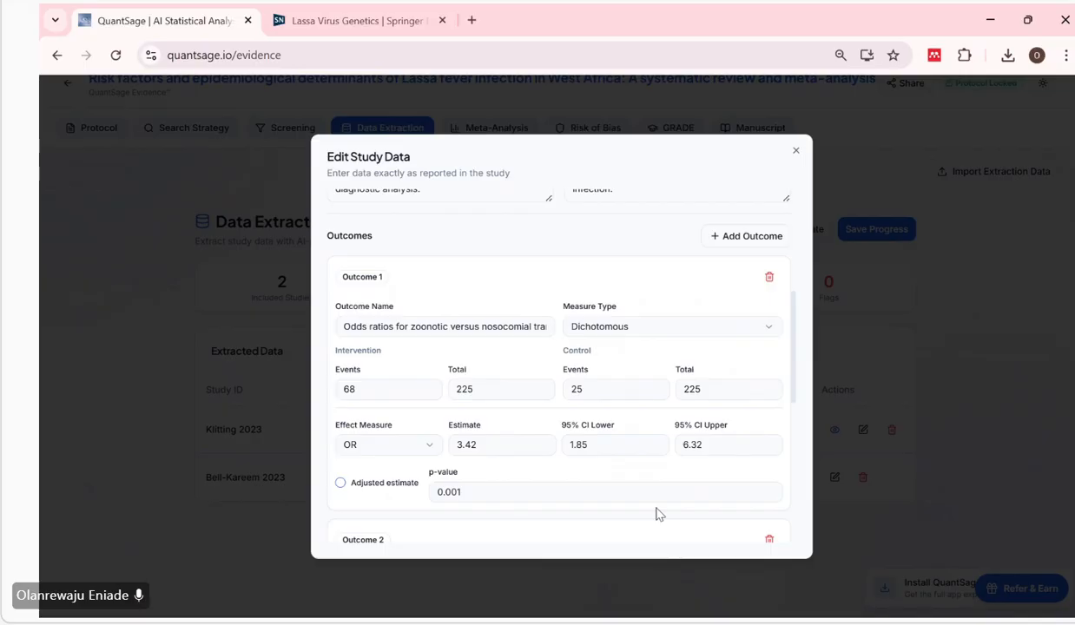
scroll(657, 511, down, 2)
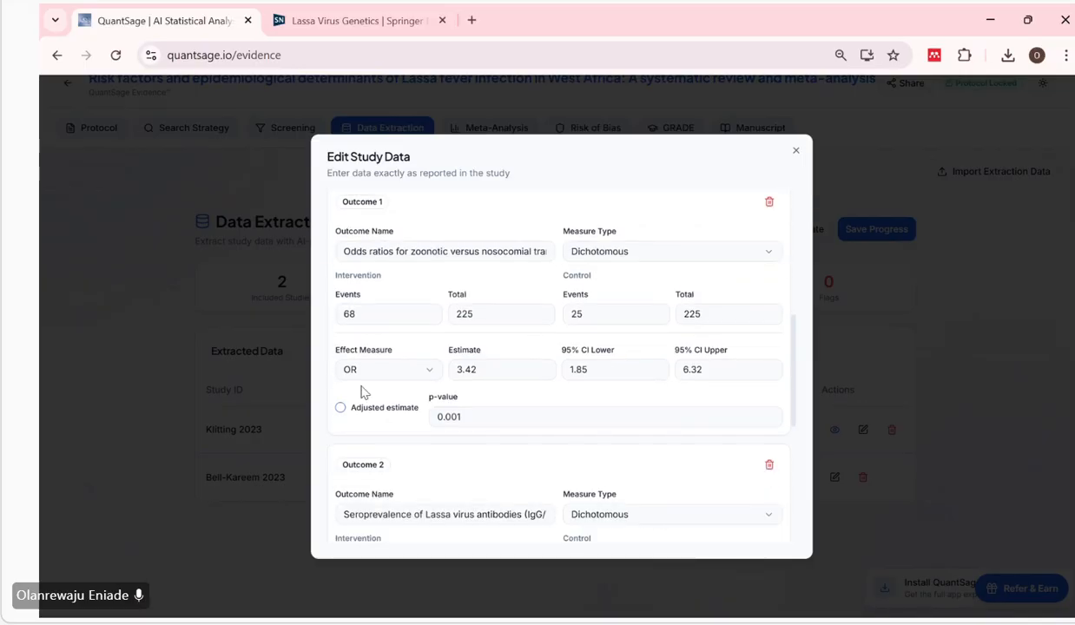
scroll(501, 374, down, 1)
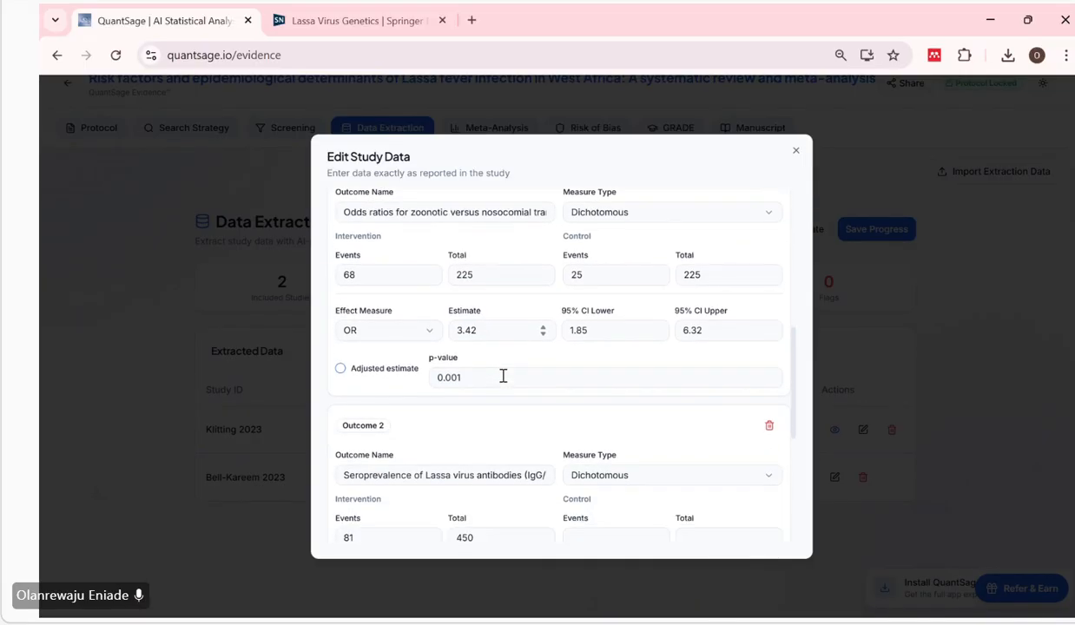
scroll(545, 368, down, 1)
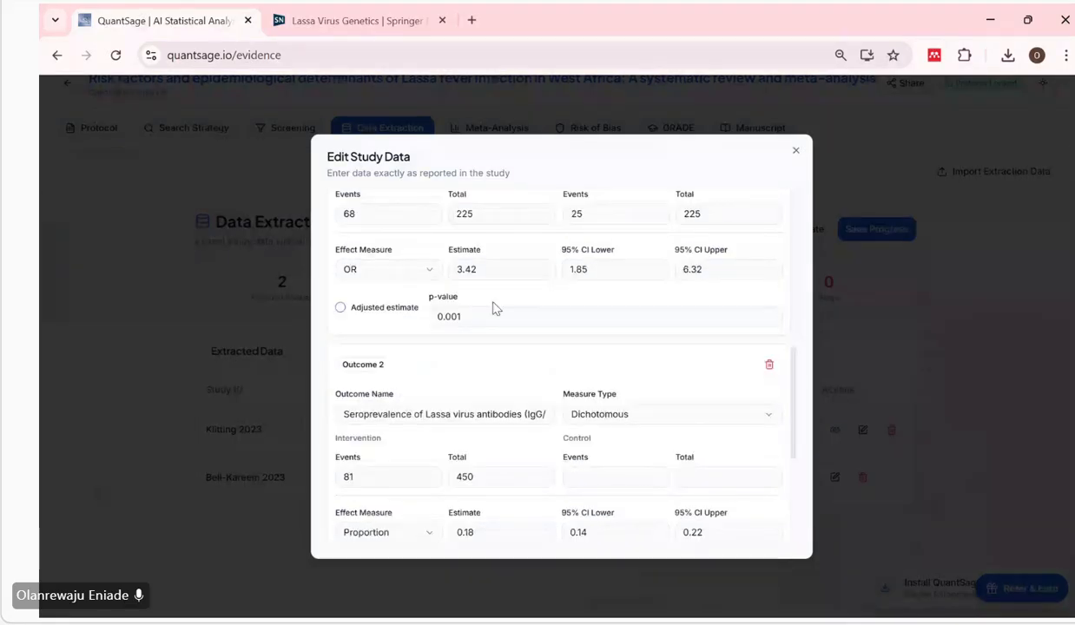
scroll(512, 388, down, 5)
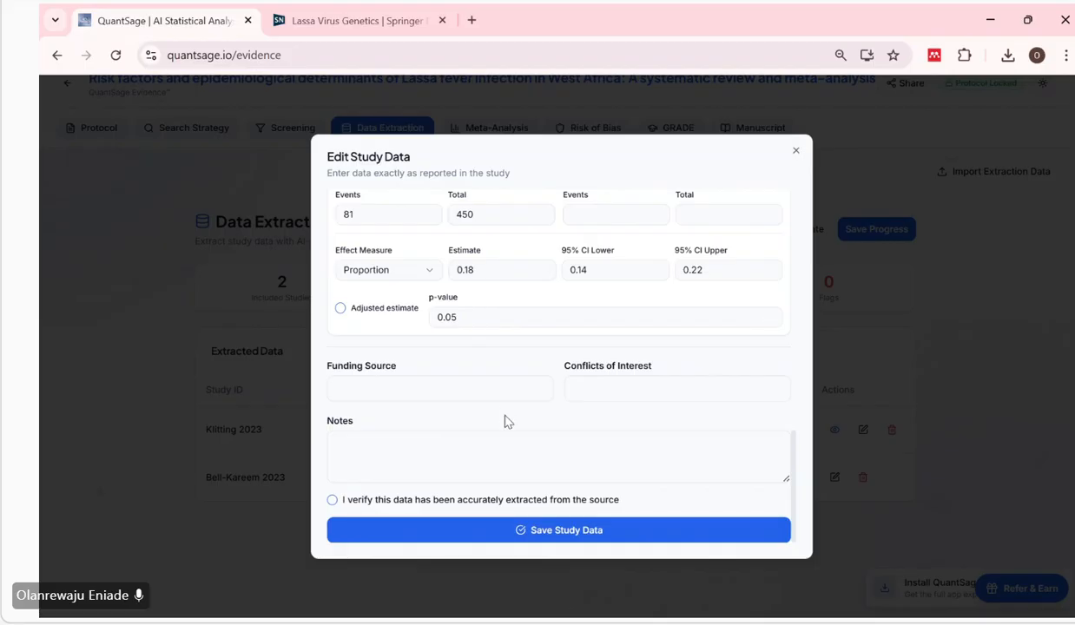
click(567, 531)
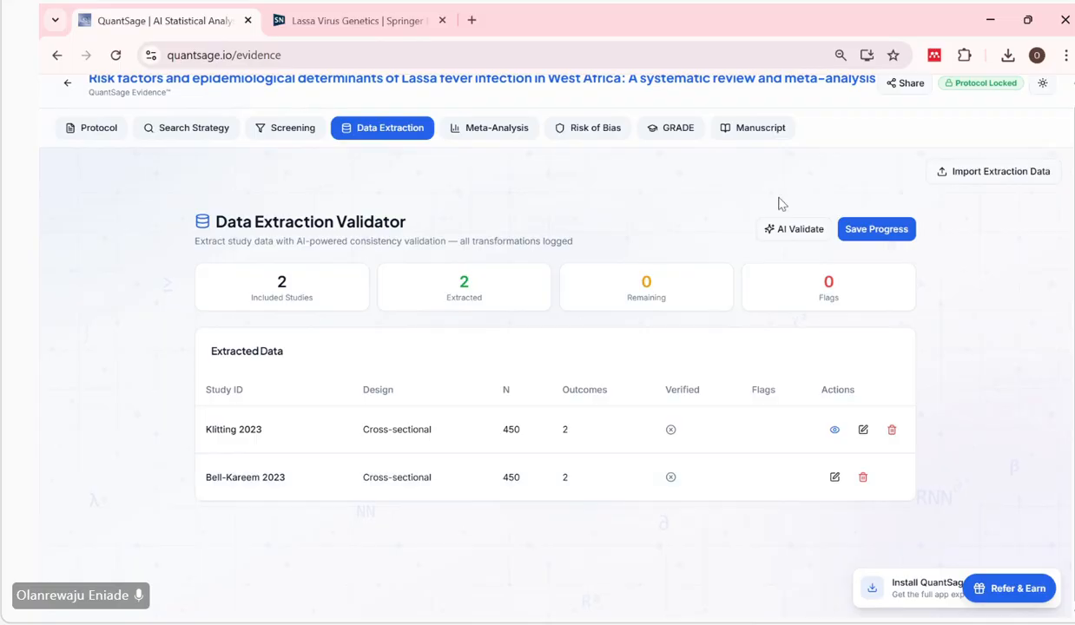
click(890, 238)
Go to the meta-analysis configuration and select the outcome "Odds ratios for zoonotic versus nosocomial transmission routes.".
click(498, 128)
scroll(492, 396, down, 2)
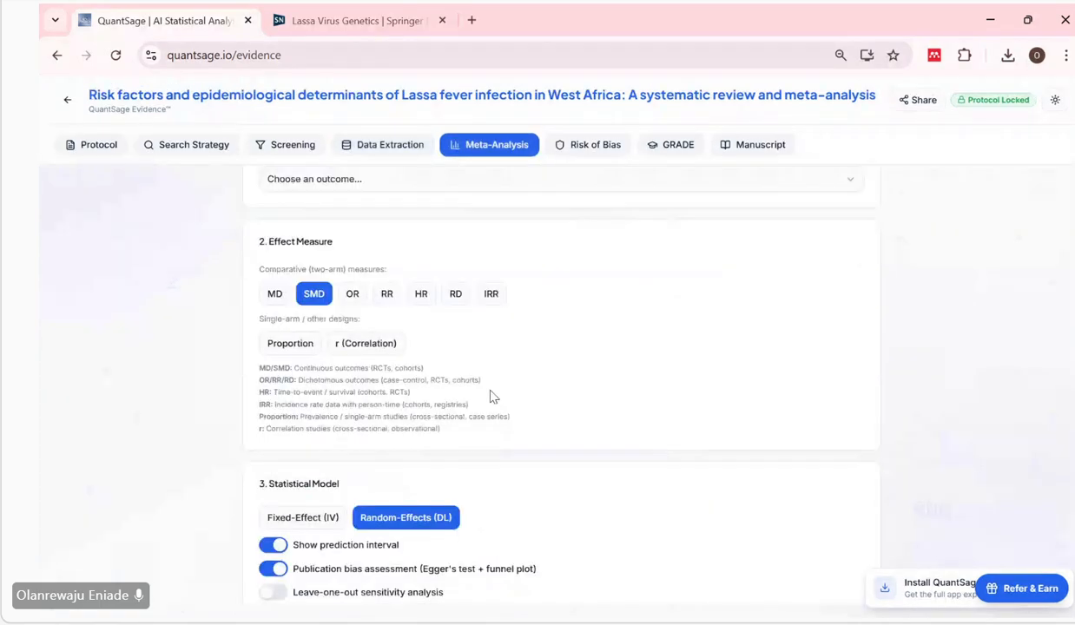
scroll(491, 396, up, 2)
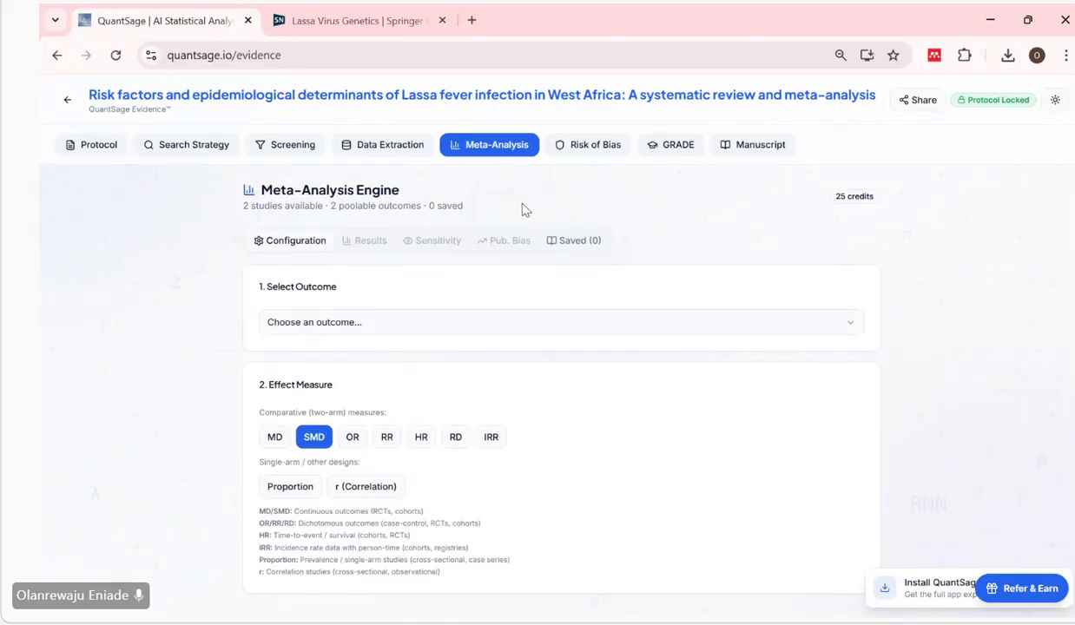
click(443, 323)
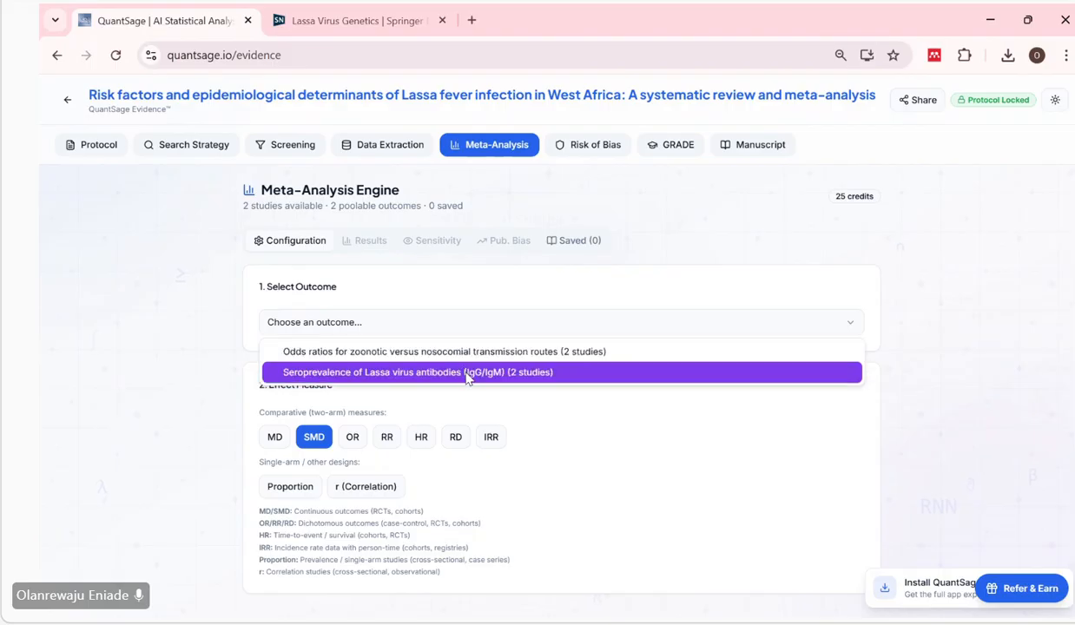
click(441, 351)
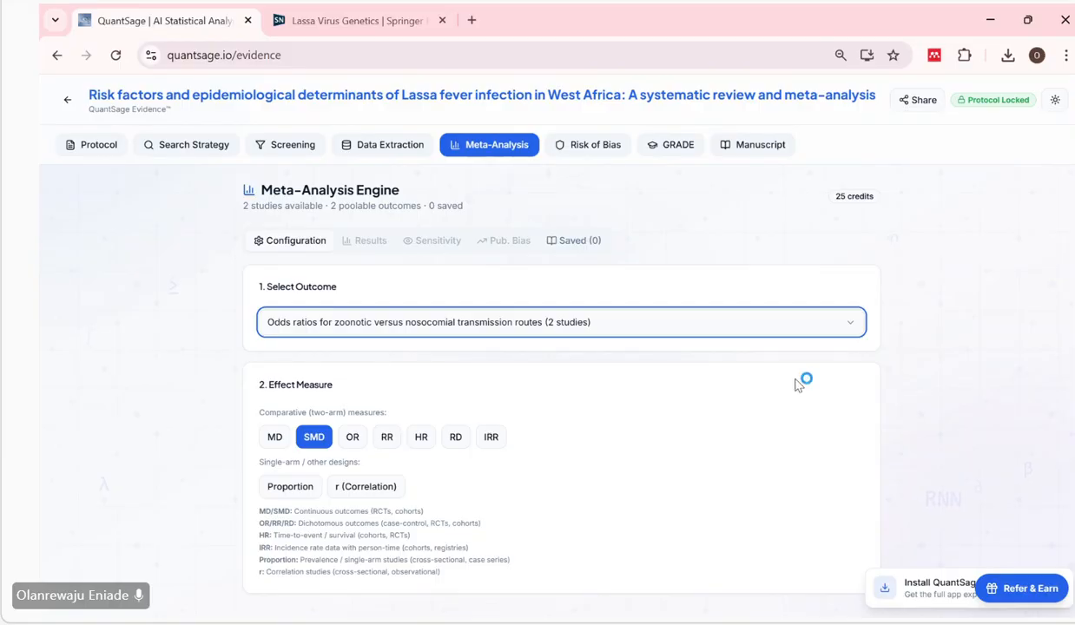
Set the meta-analysis effect measure to the comparative measure OR.
scroll(961, 382, down, 1)
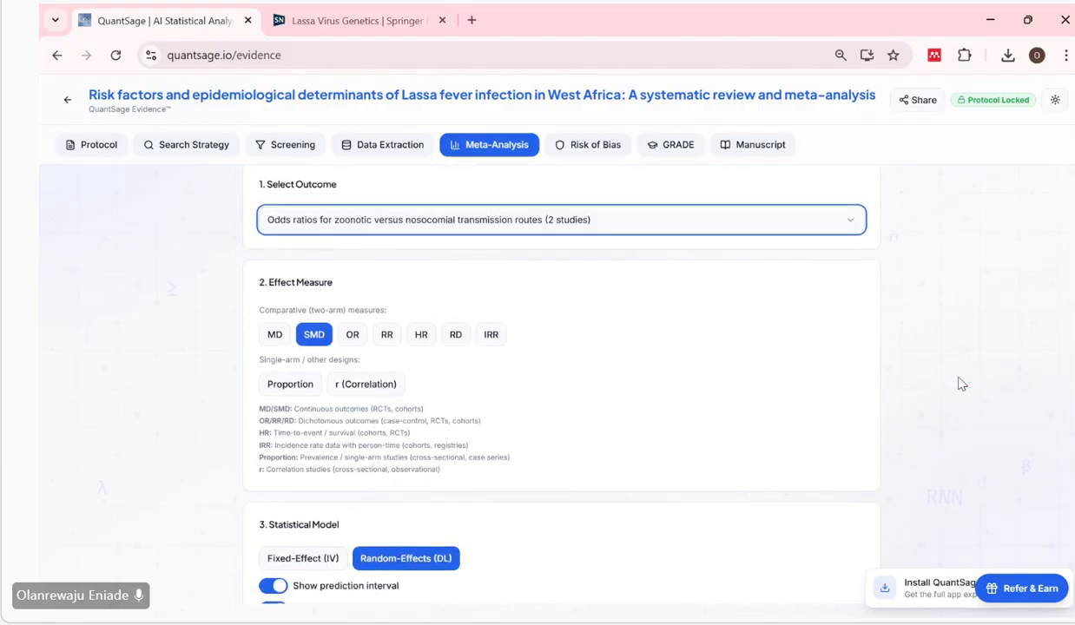
scroll(961, 382, up, 1)
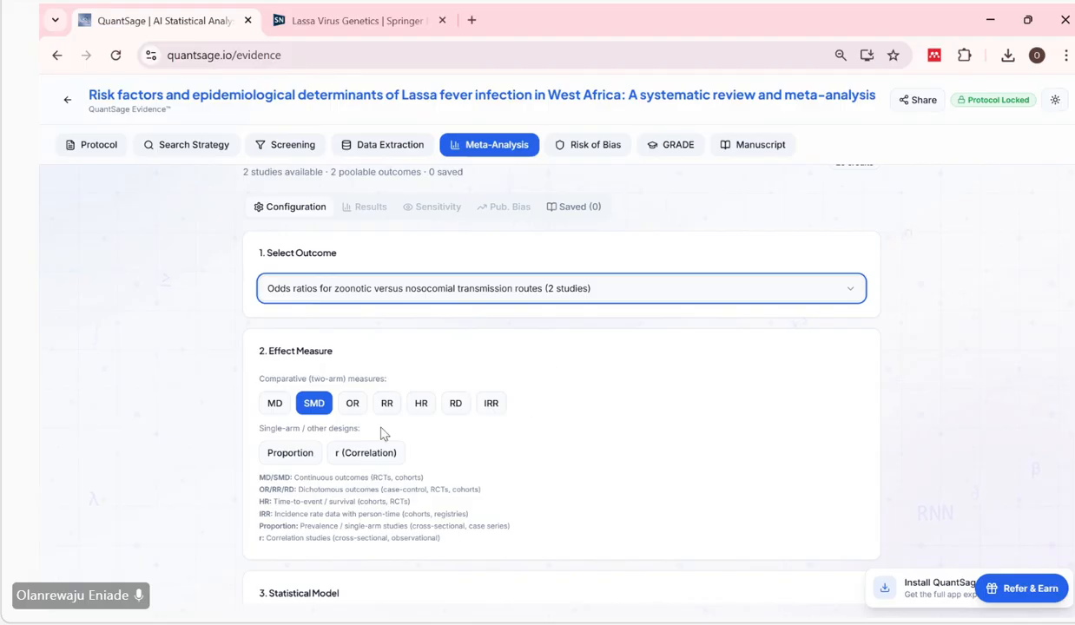
click(350, 406)
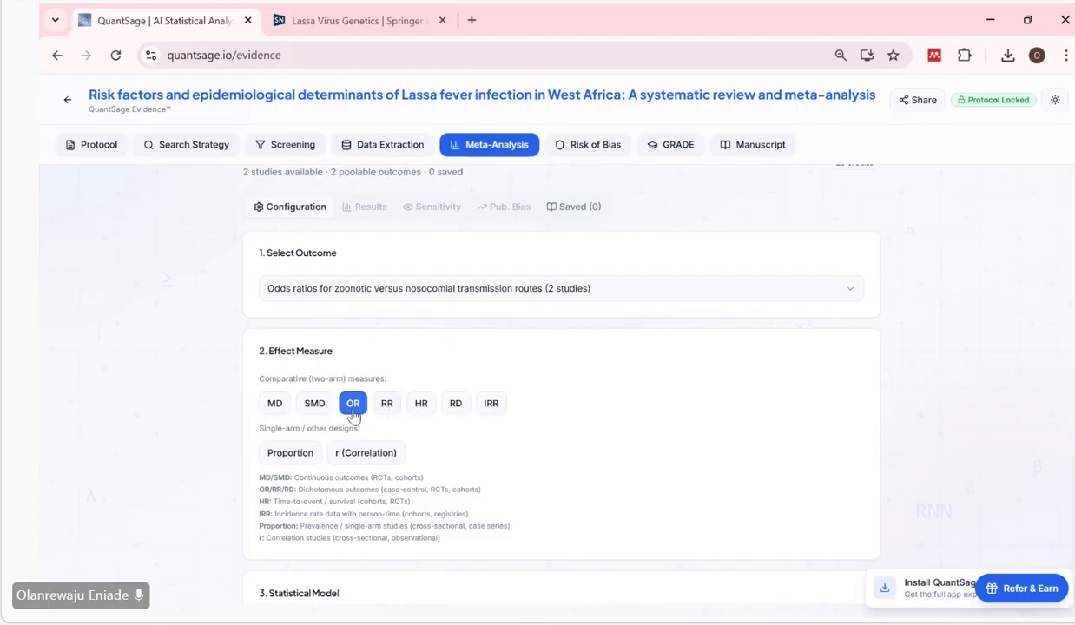
scroll(611, 446, up, 1)
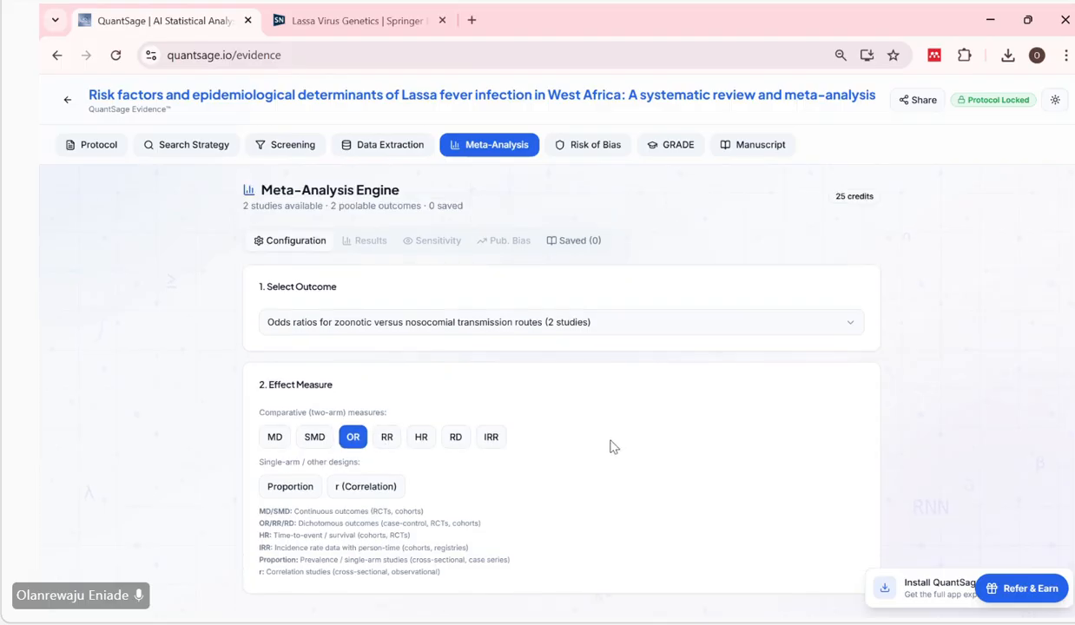
Enable leave-one-out sensitivity analysis and cumulative meta-analysis for the statistical model.
scroll(611, 446, down, 3)
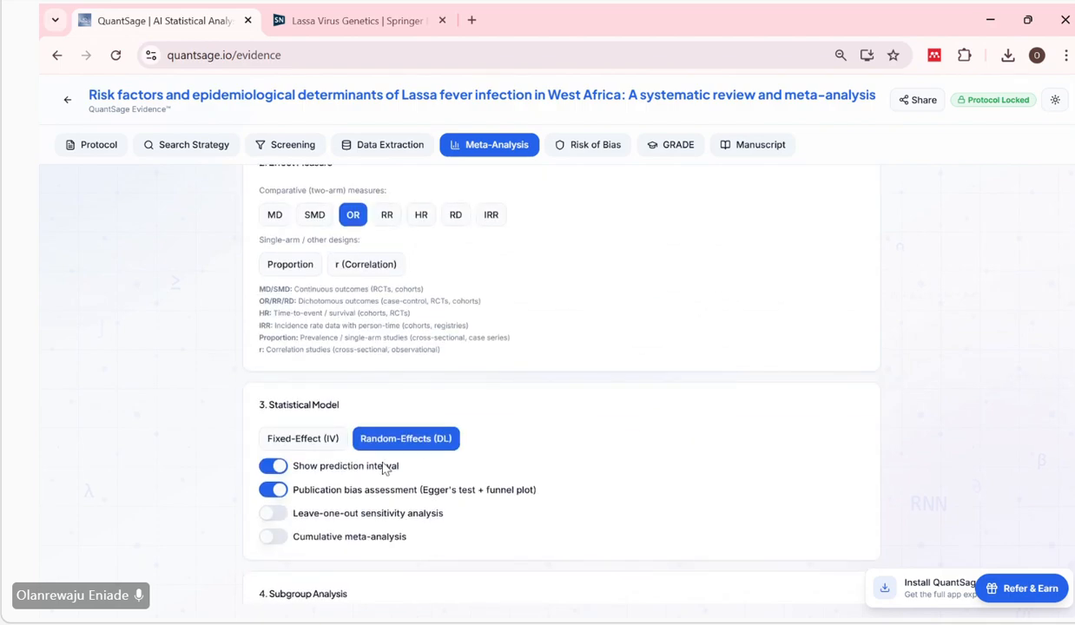
scroll(384, 469, down, 1)
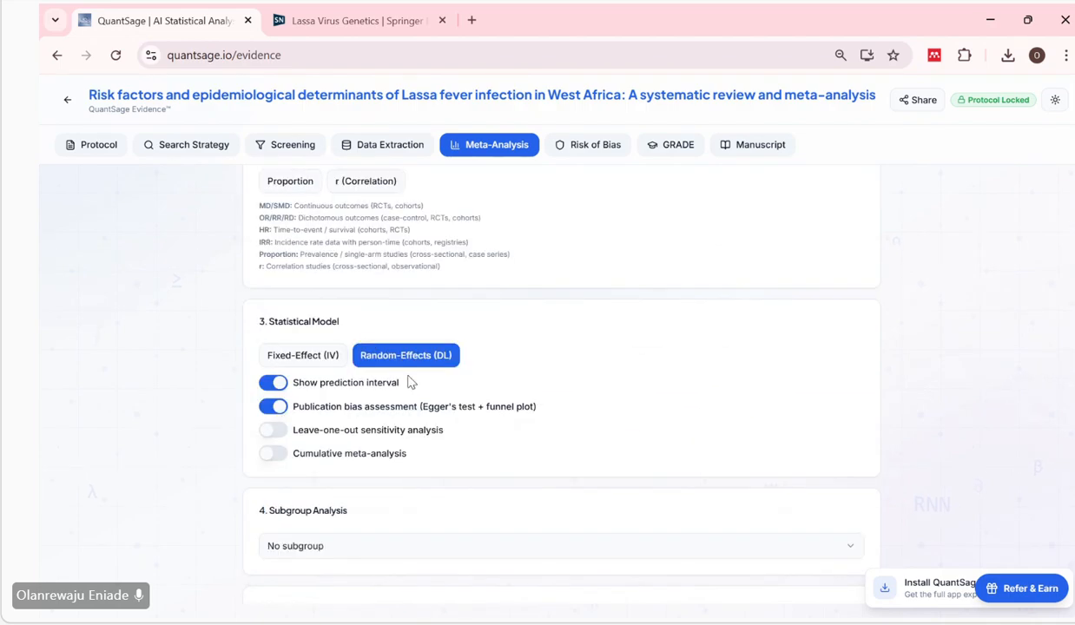
scroll(446, 368, down, 1)
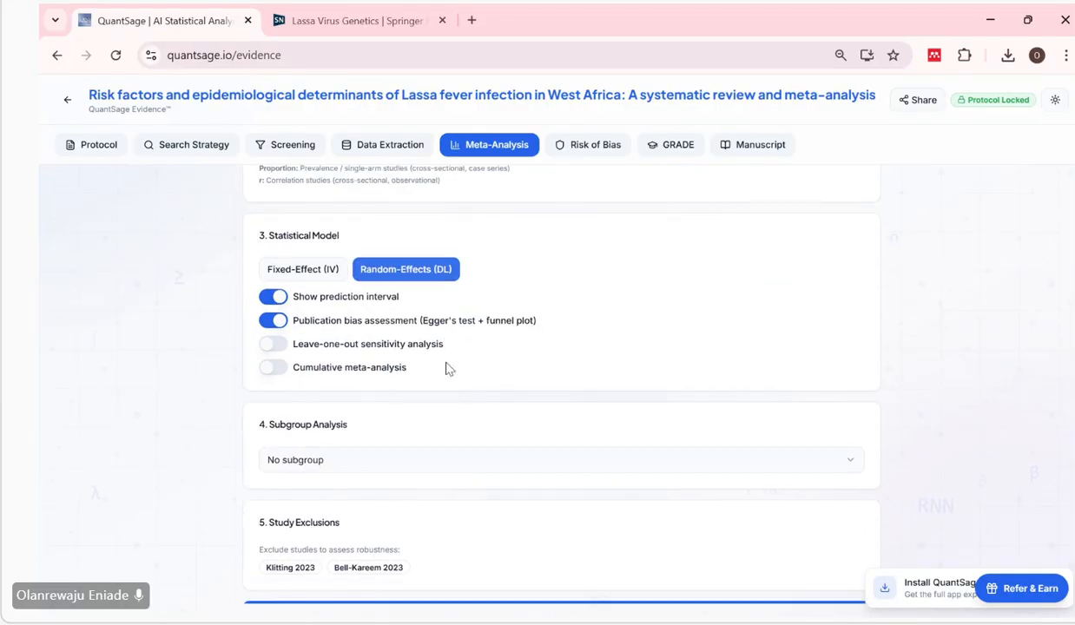
click(278, 346)
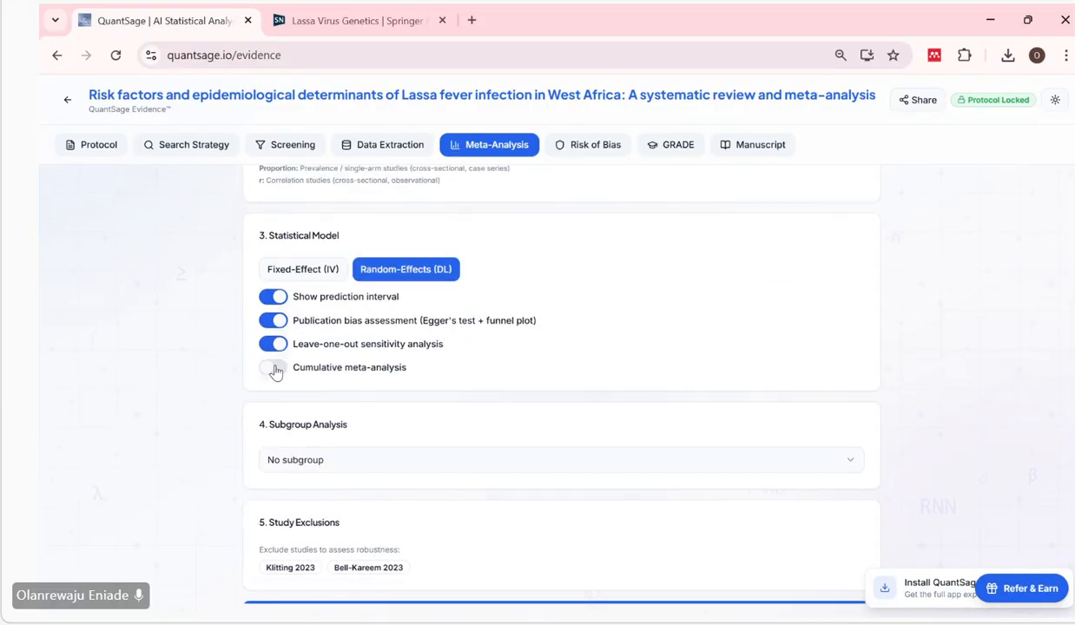
click(275, 368)
scroll(412, 378, down, 1)
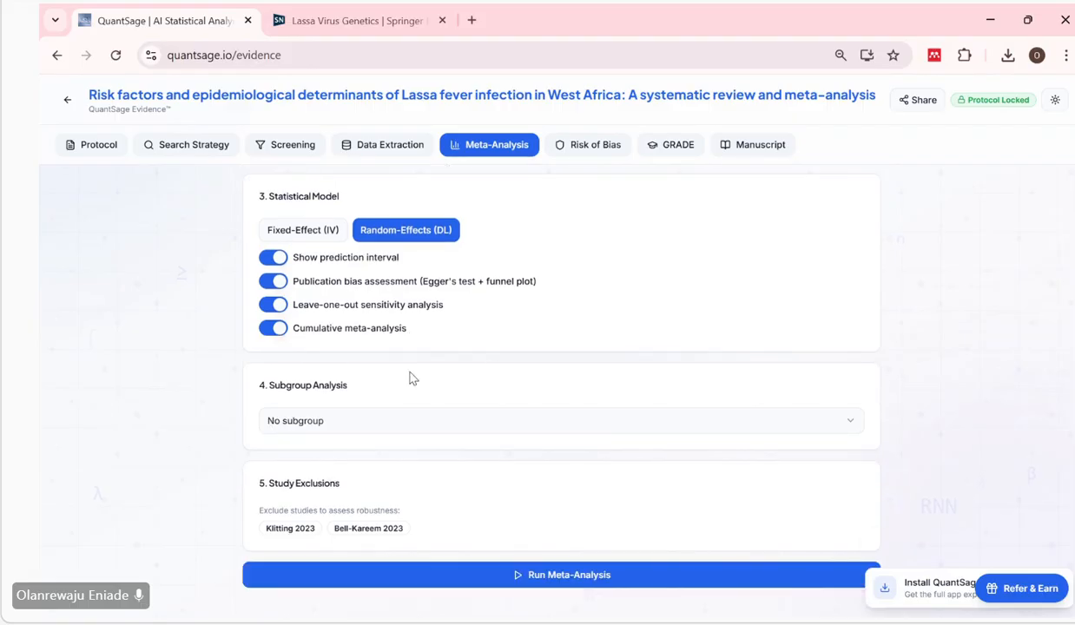
Set the subgroup analysis to studyDesign and run the meta-analysis.
click(486, 429)
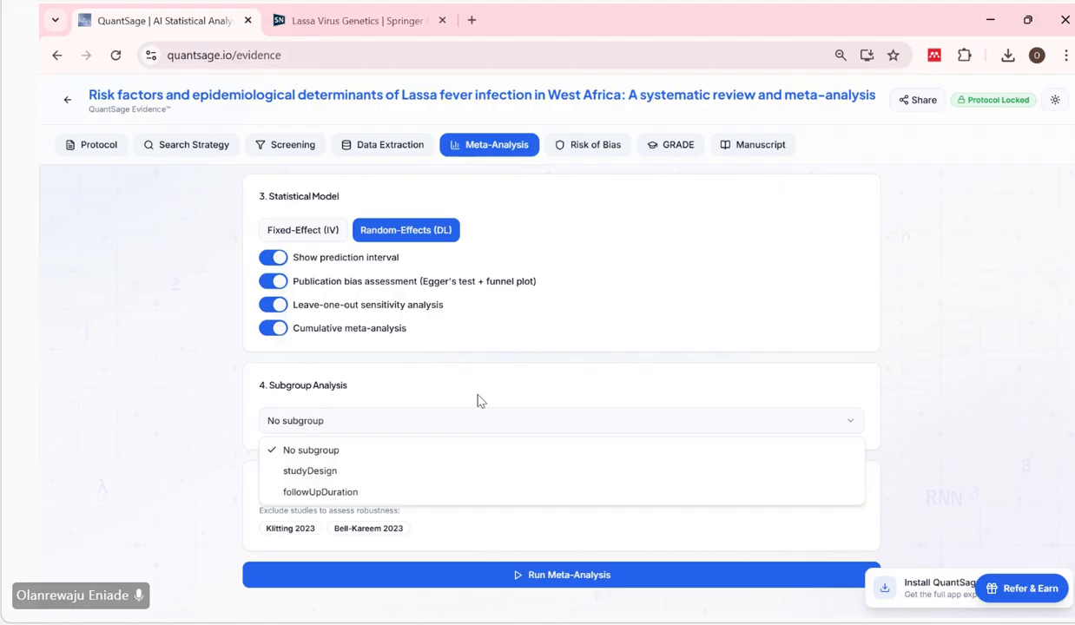
click(483, 472)
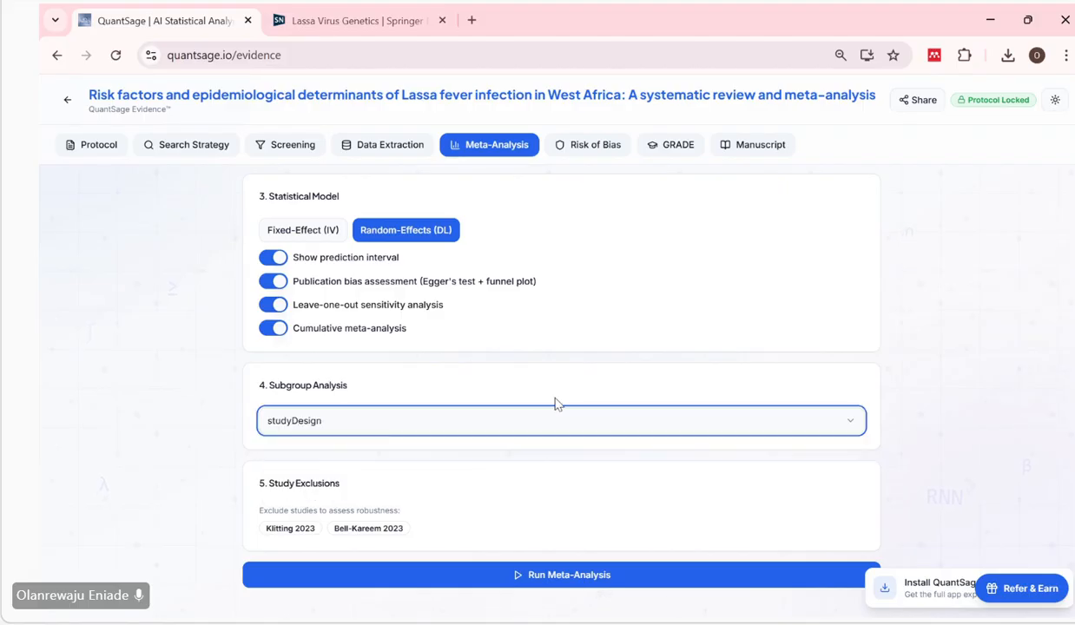
click(527, 579)
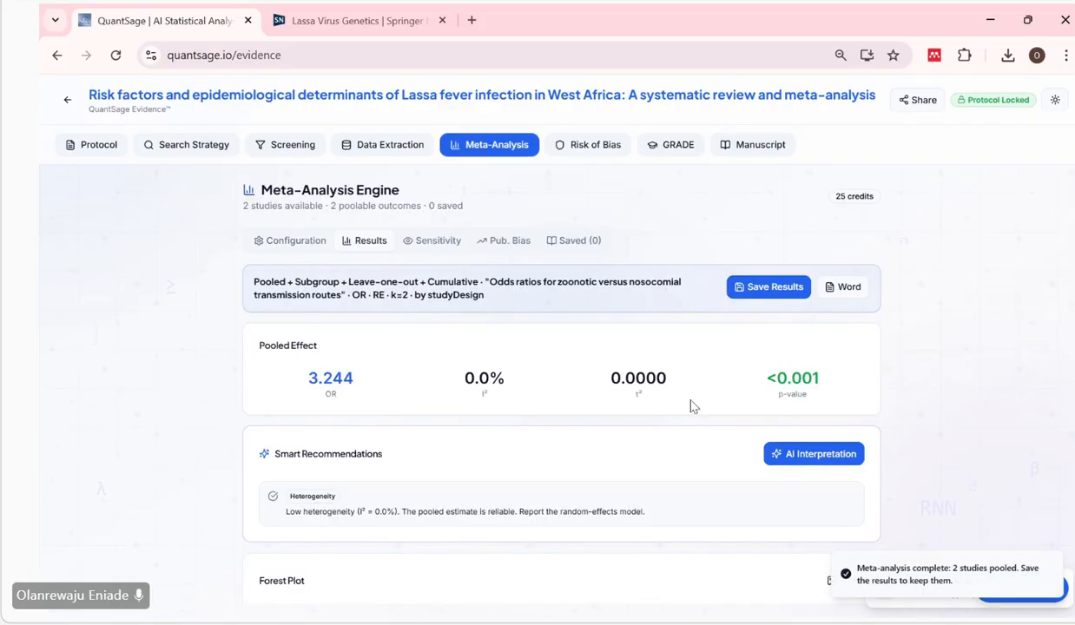
Examine the pooled effect, smart recommendations, forest plot and subgroup analysis in the meta-analysis results.
scroll(693, 406, down, 1)
scroll(692, 407, down, 1)
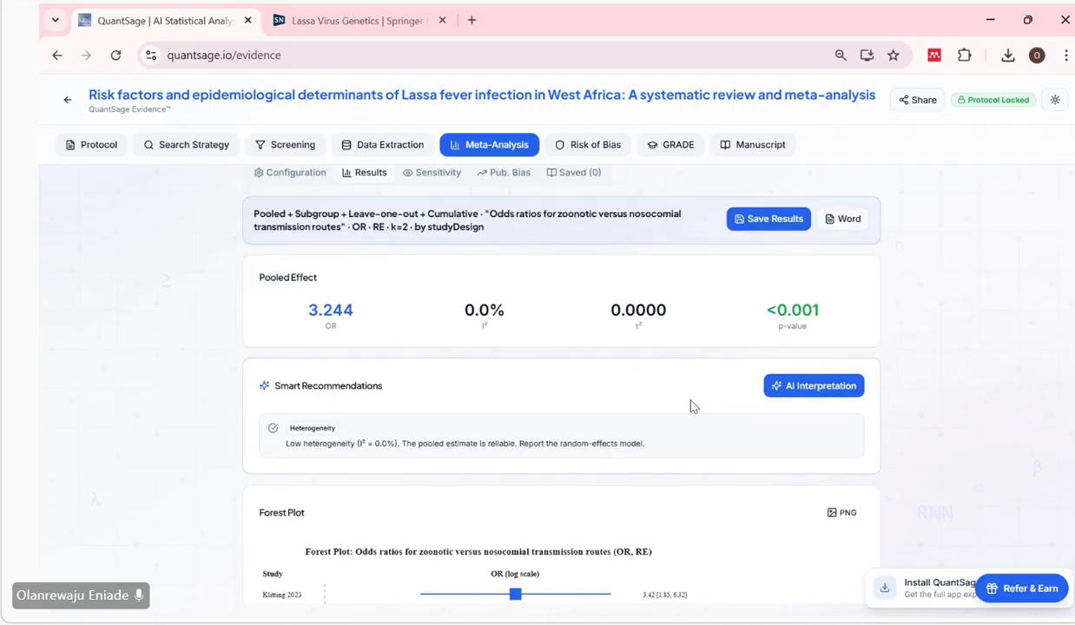
scroll(692, 406, up, 1)
scroll(692, 407, down, 1)
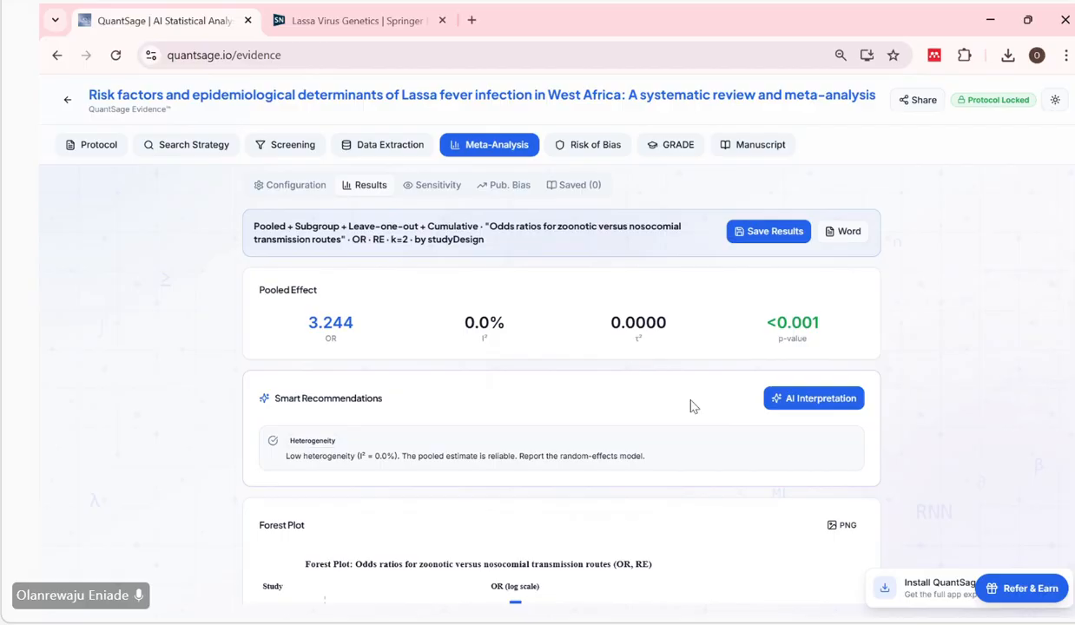
scroll(541, 457, down, 4)
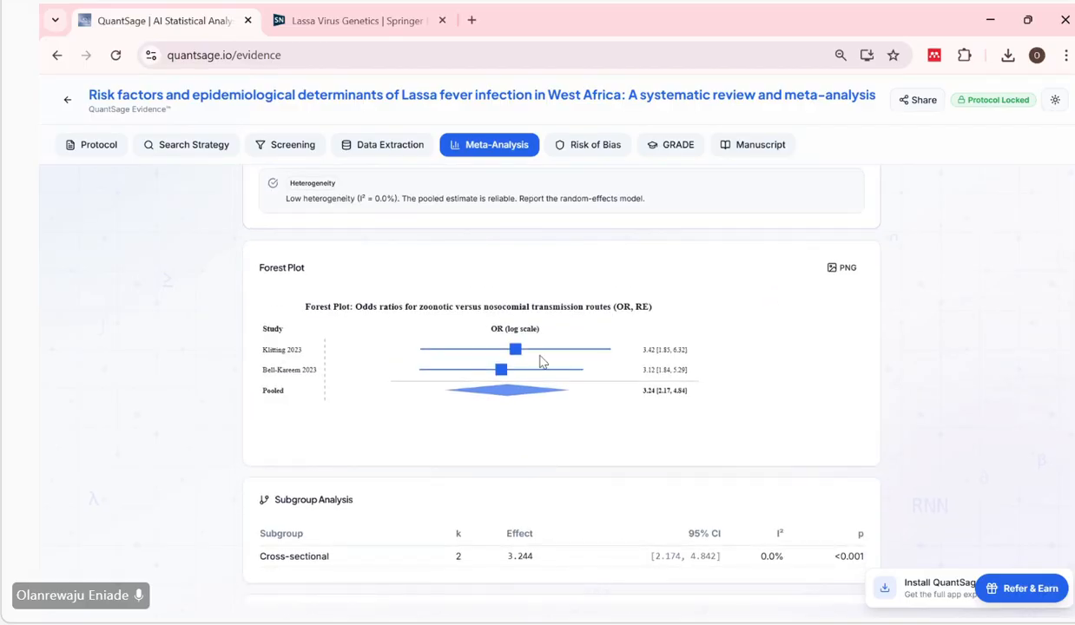
Review the study weights and save the meta-analysis results for the zoonotic versus nosocomial transmission odds ratios.
scroll(541, 361, down, 1)
scroll(469, 450, down, 1)
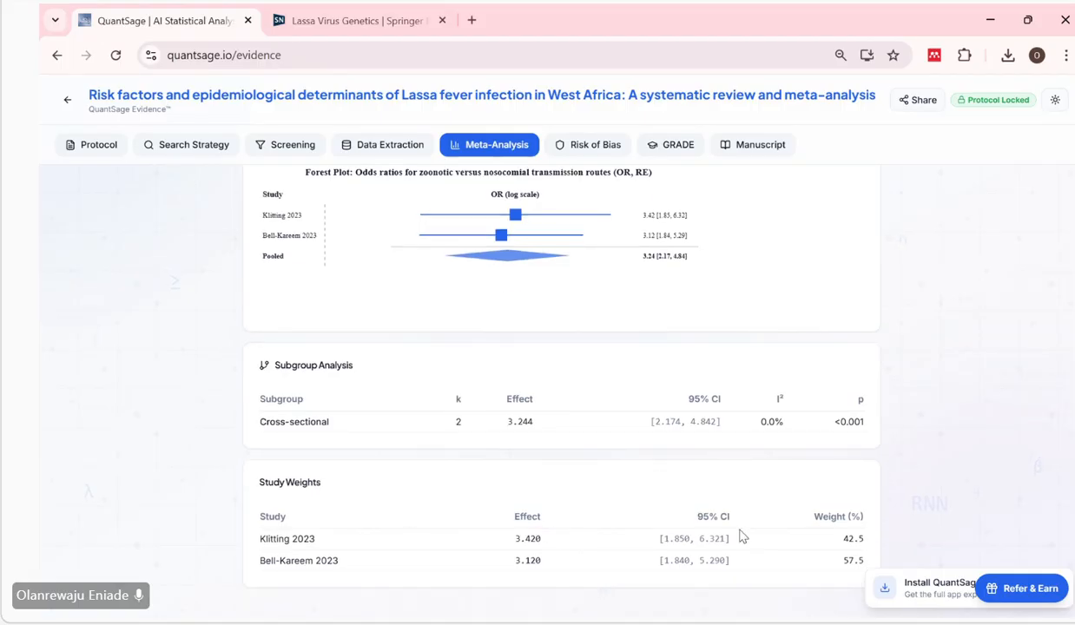
scroll(742, 536, up, 3)
scroll(742, 536, up, 9)
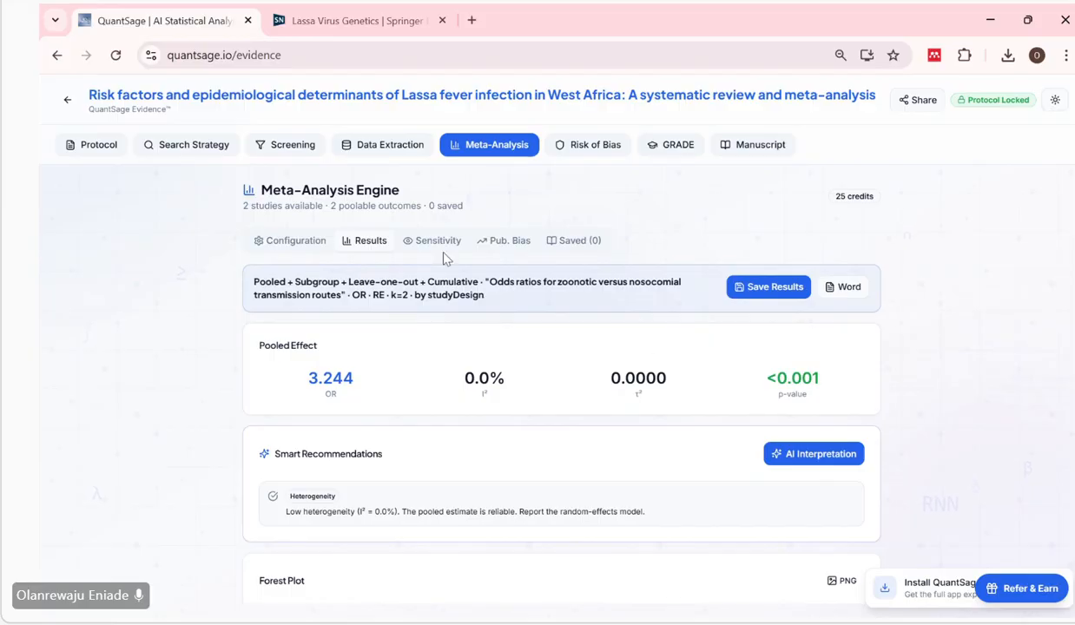
click(741, 292)
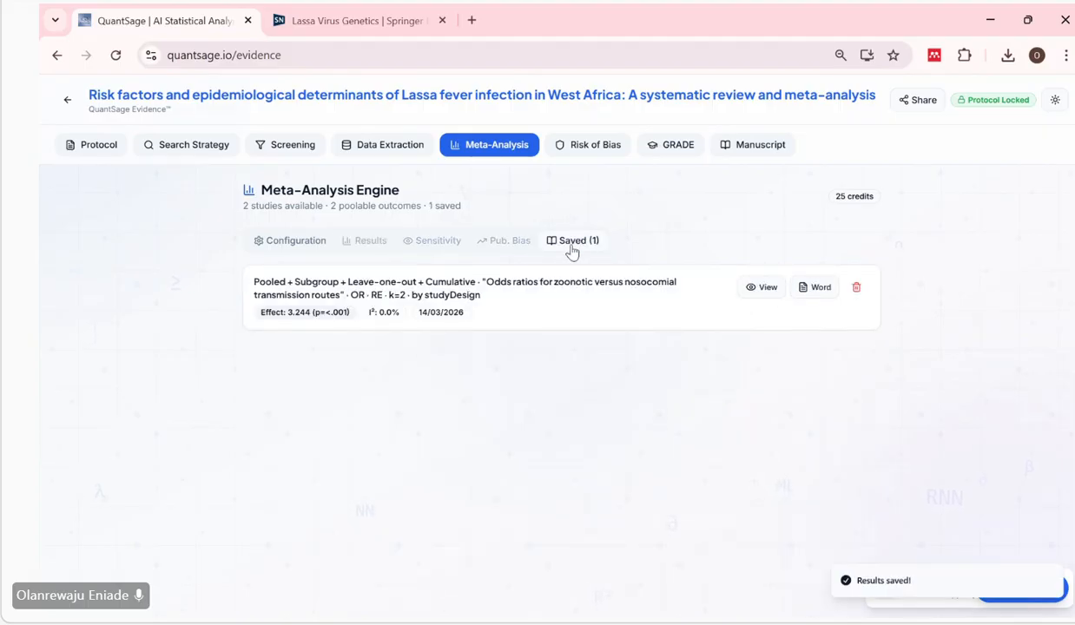
Open the saved odds-ratio meta-analysis and look over its results.
click(324, 254)
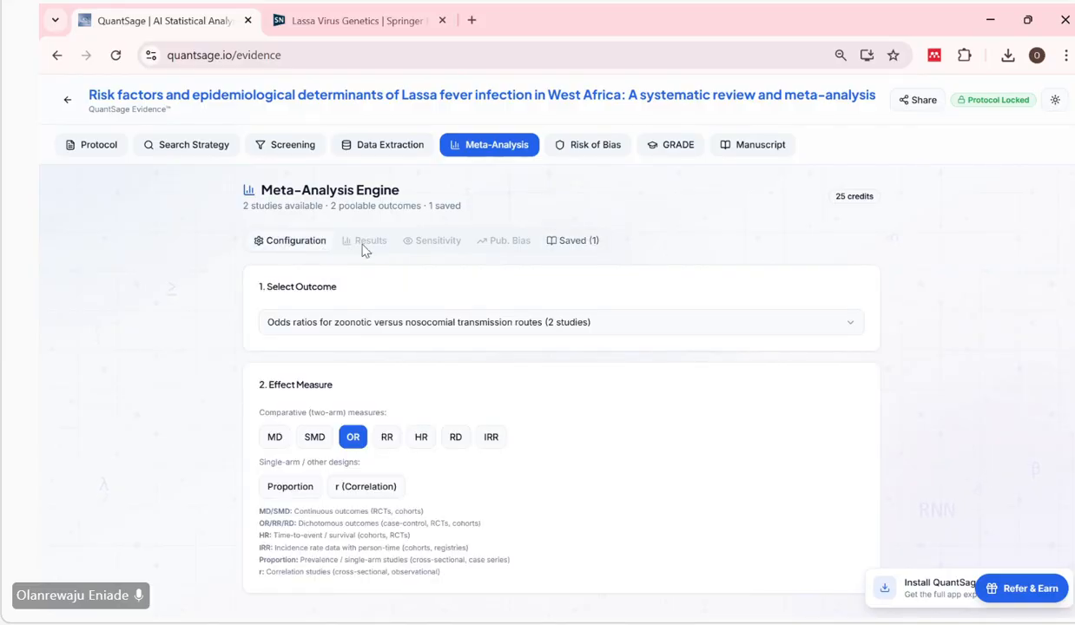
click(565, 240)
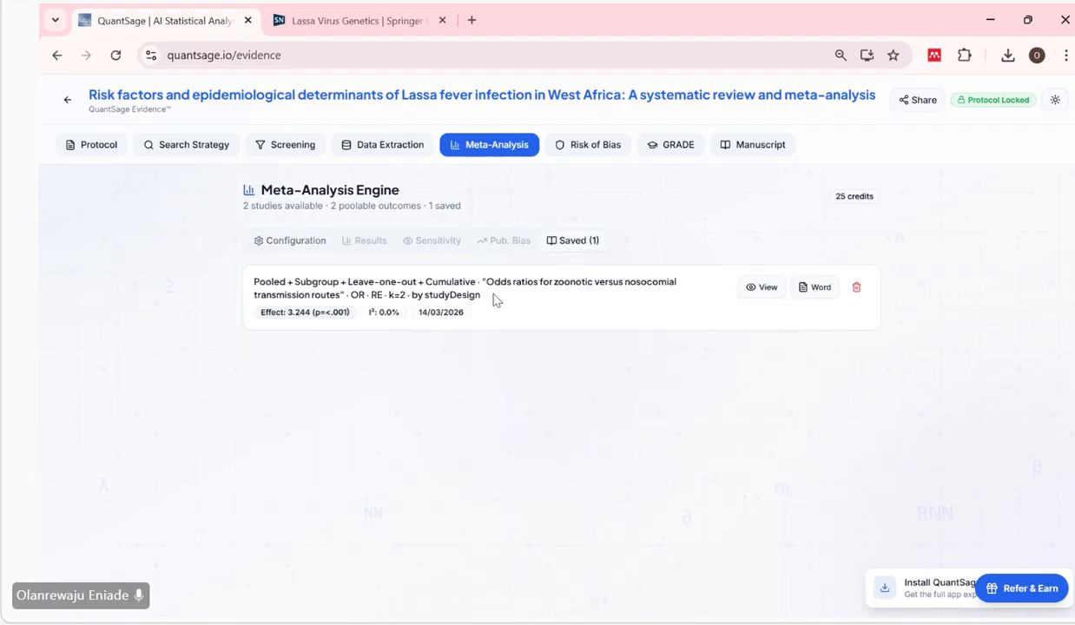
click(761, 287)
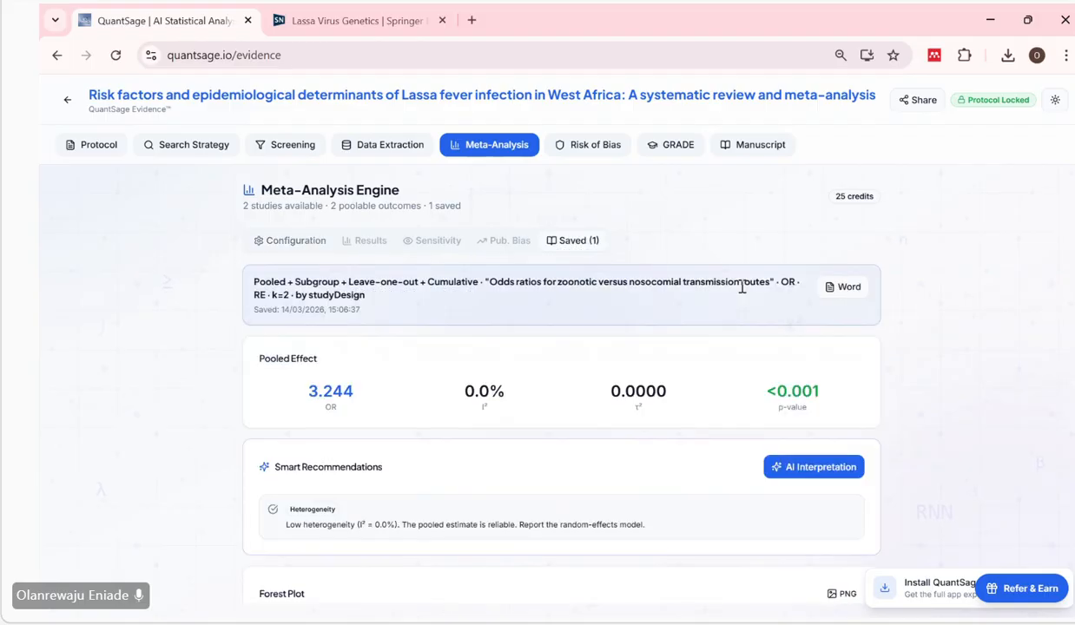
scroll(534, 471, down, 1)
scroll(606, 440, up, 1)
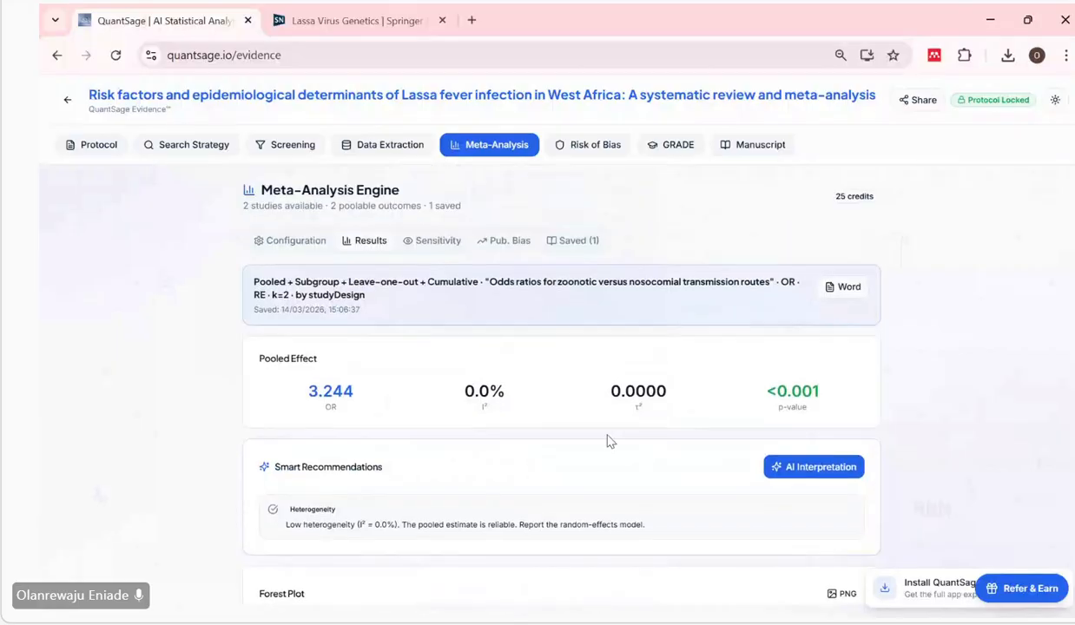
scroll(626, 470, down, 3)
scroll(625, 469, up, 5)
Examine the cumulative meta-analysis table and the publication bias funnel plot of the saved analysis.
click(439, 249)
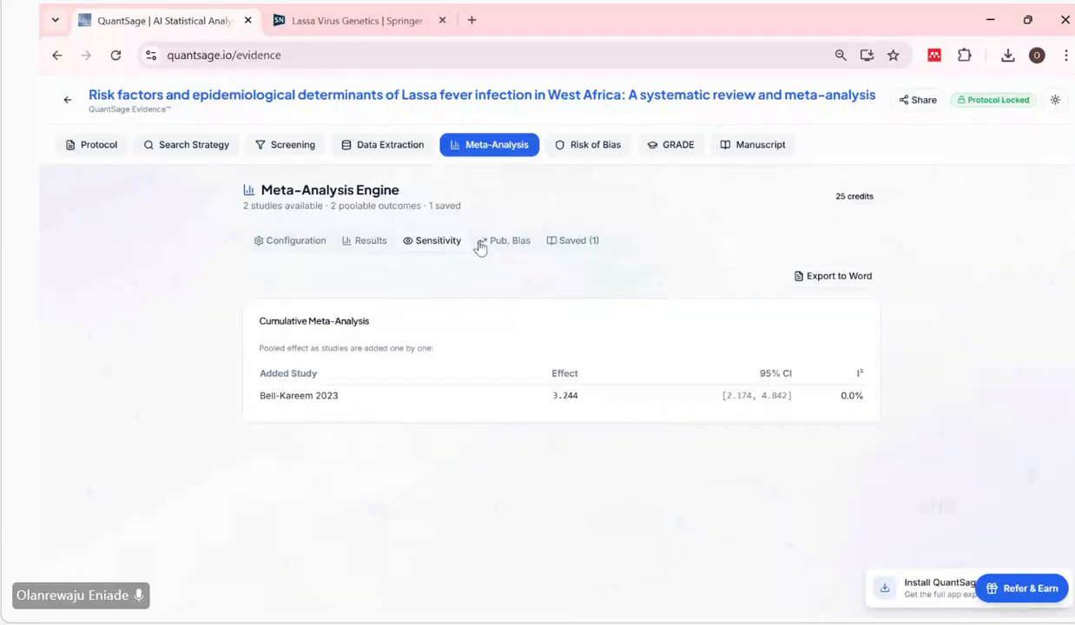
click(480, 247)
scroll(559, 424, down, 1)
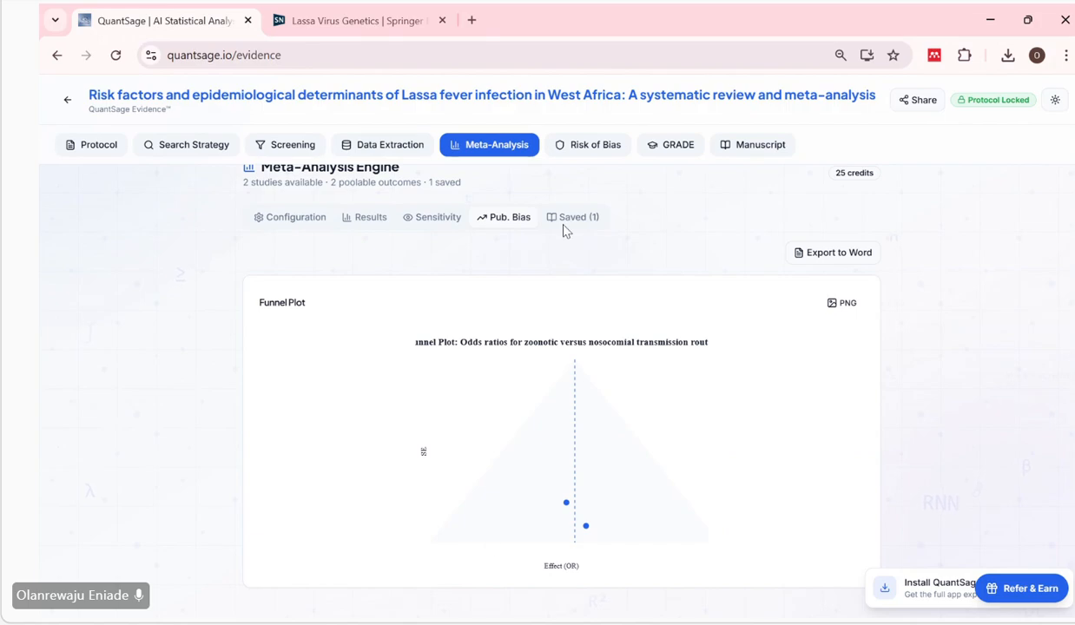
click(376, 229)
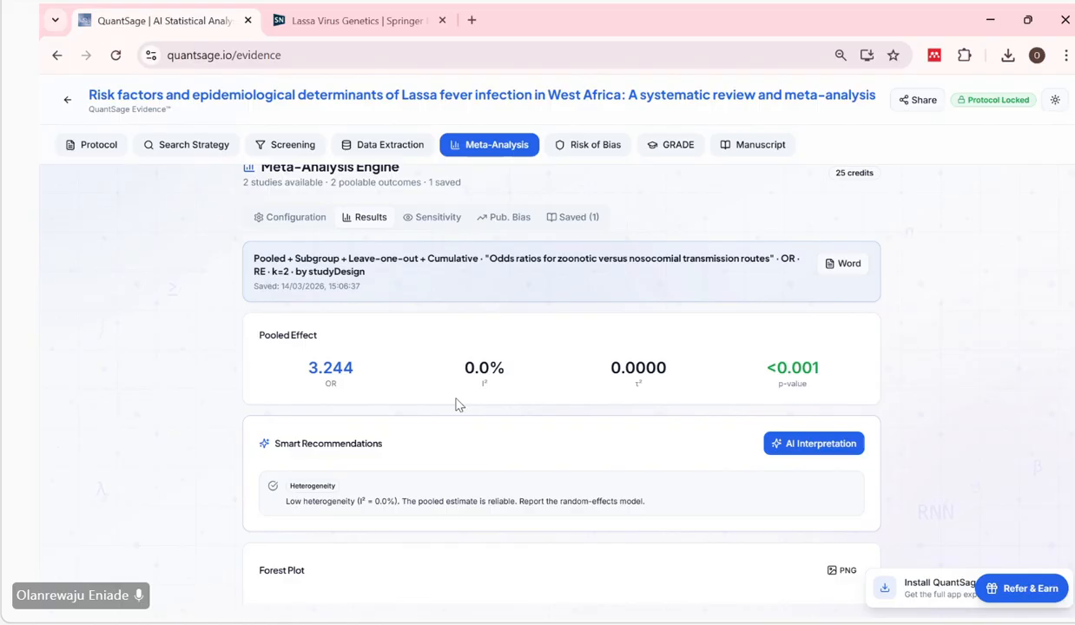
scroll(459, 405, up, 1)
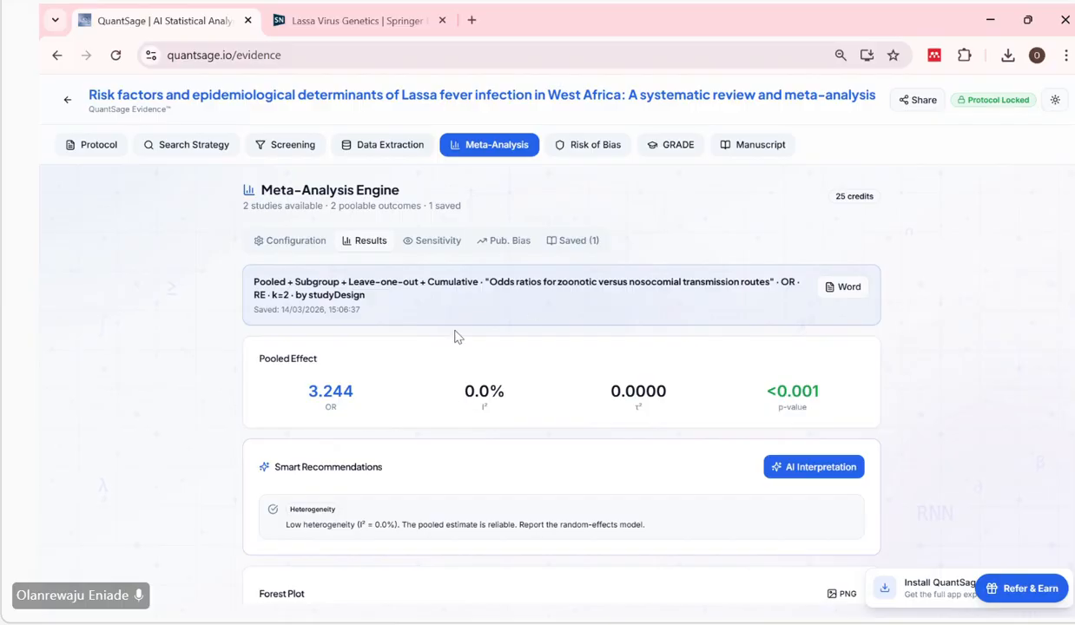
click(440, 240)
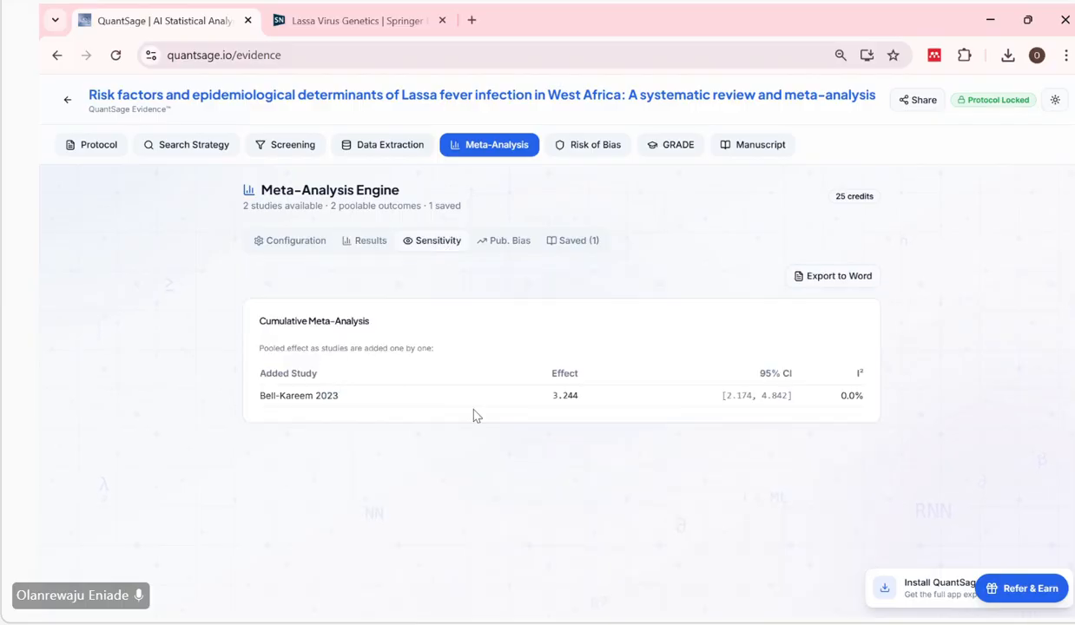
Return to the pooled results and try to generate an AI interpretation of them.
click(367, 243)
scroll(452, 379, down, 2)
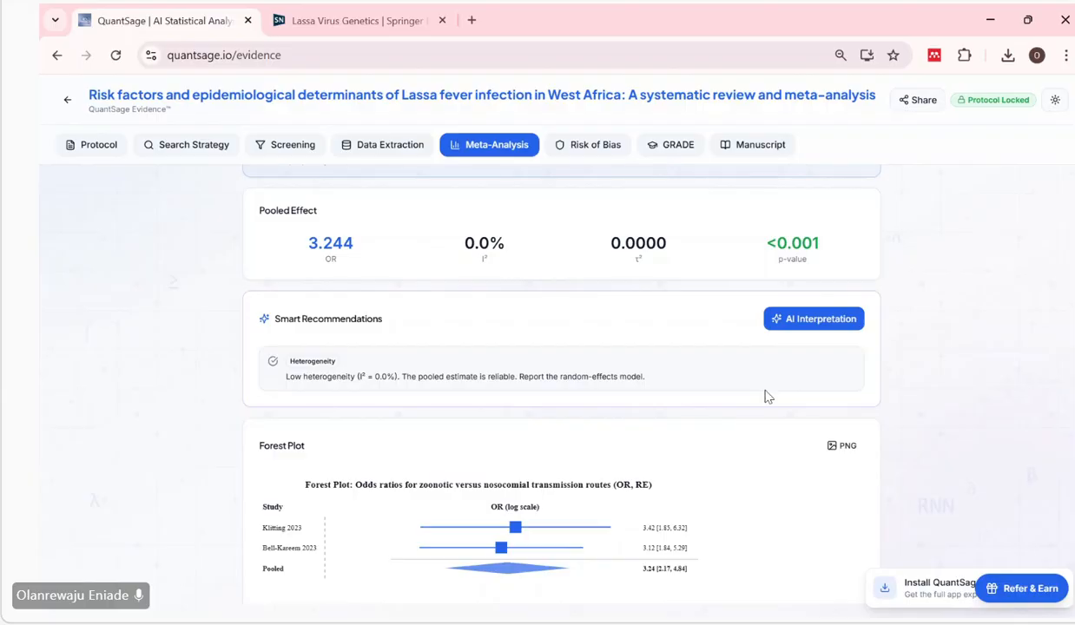
scroll(739, 435, down, 2)
scroll(739, 434, down, 2)
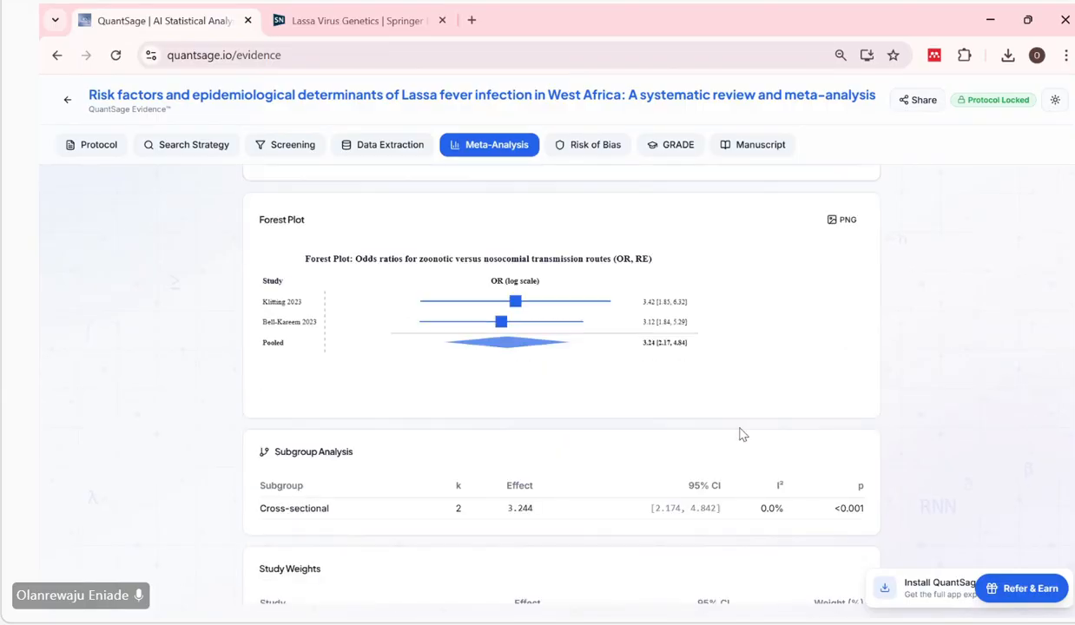
scroll(738, 435, up, 4)
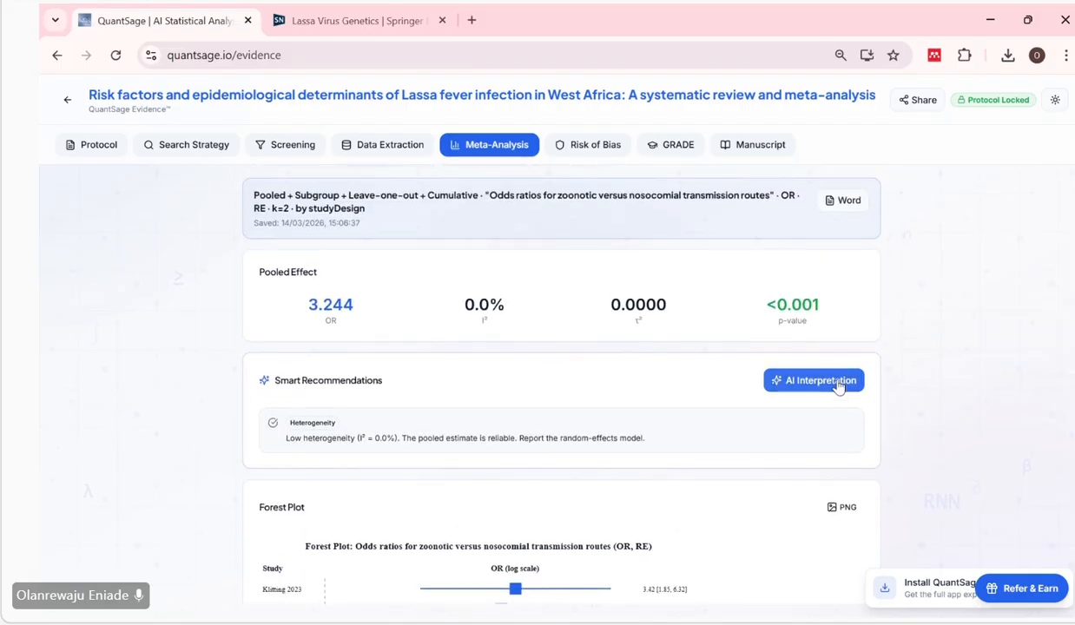
click(839, 386)
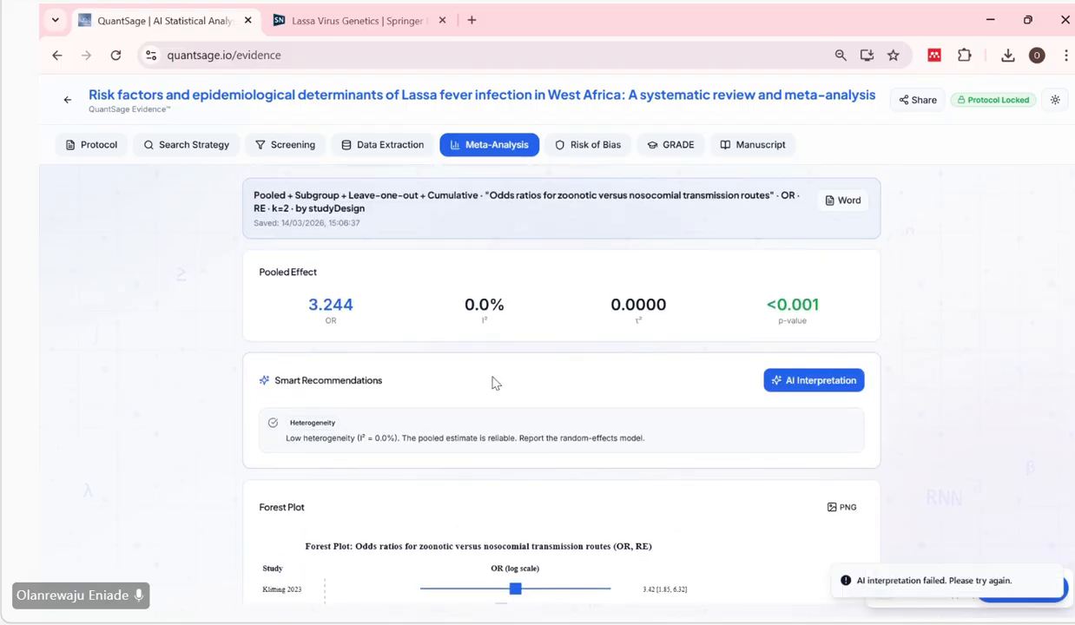
Retry the AI interpretation and check the results page for its output.
scroll(684, 412, down, 1)
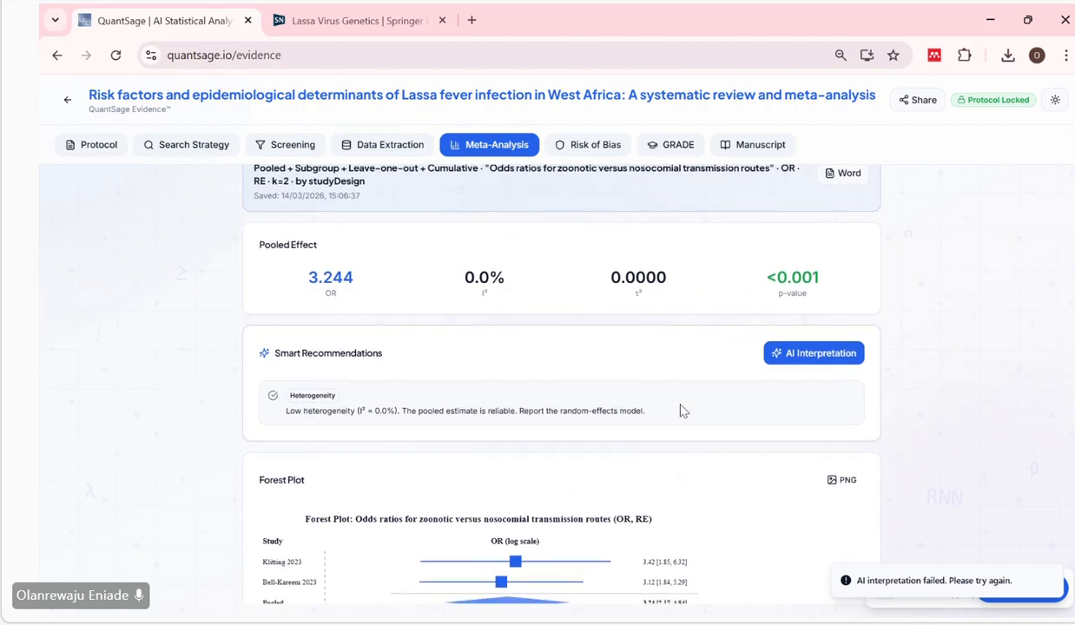
scroll(684, 412, up, 1)
scroll(680, 412, down, 1)
scroll(678, 410, up, 2)
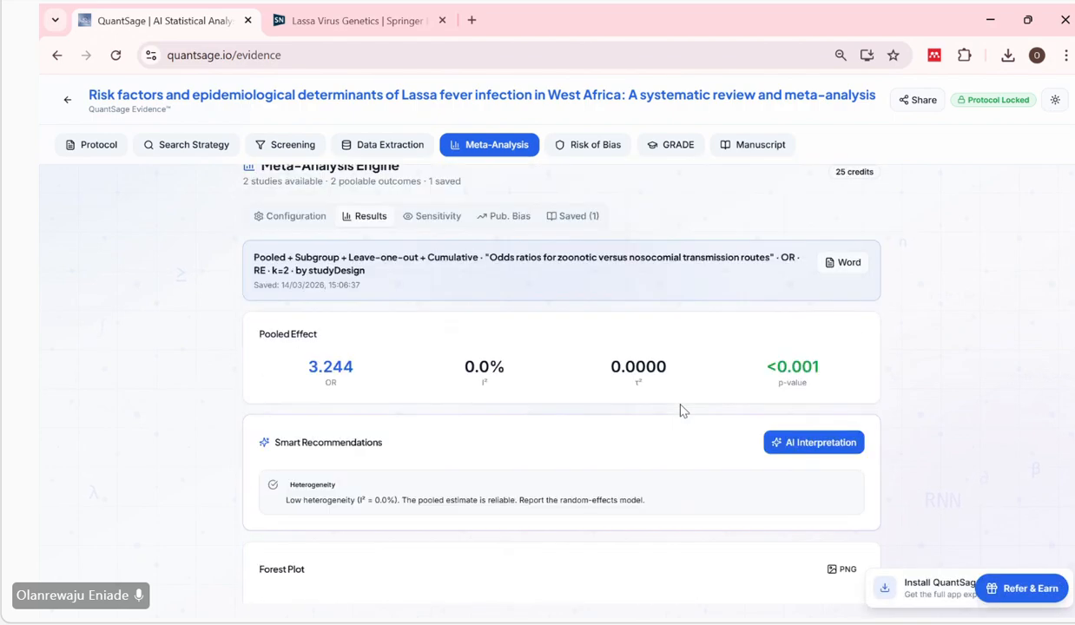
click(801, 460)
scroll(511, 540, down, 3)
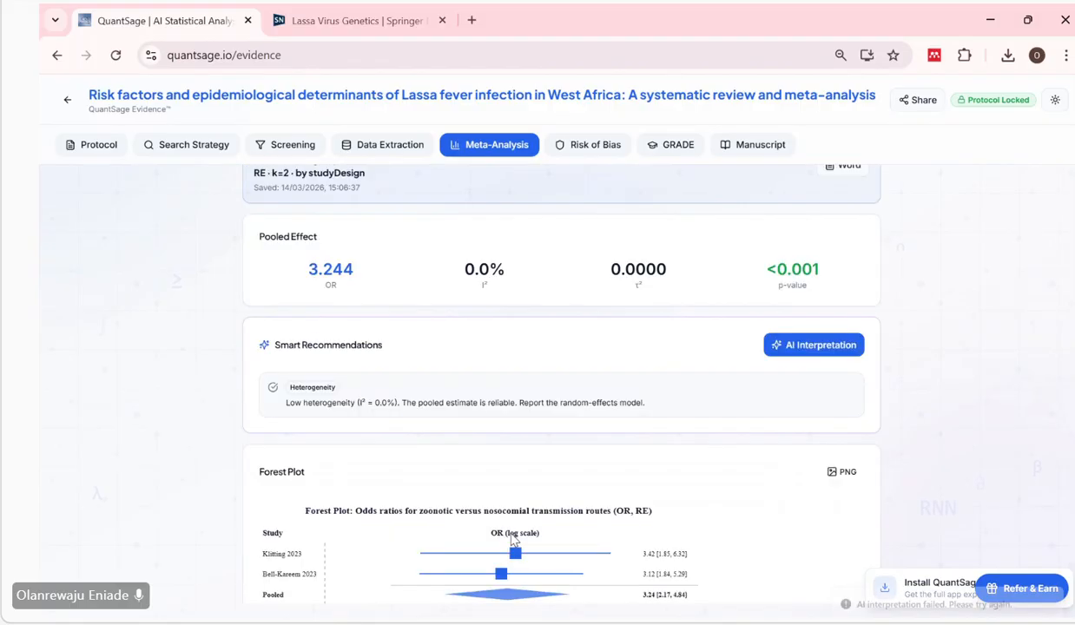
scroll(512, 540, down, 3)
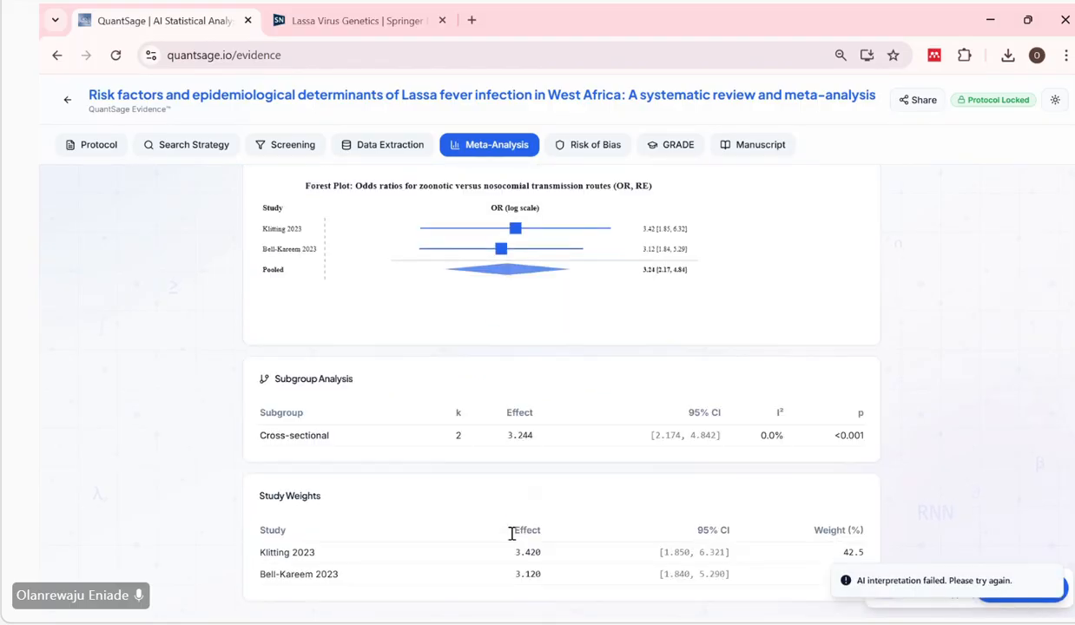
scroll(512, 540, up, 6)
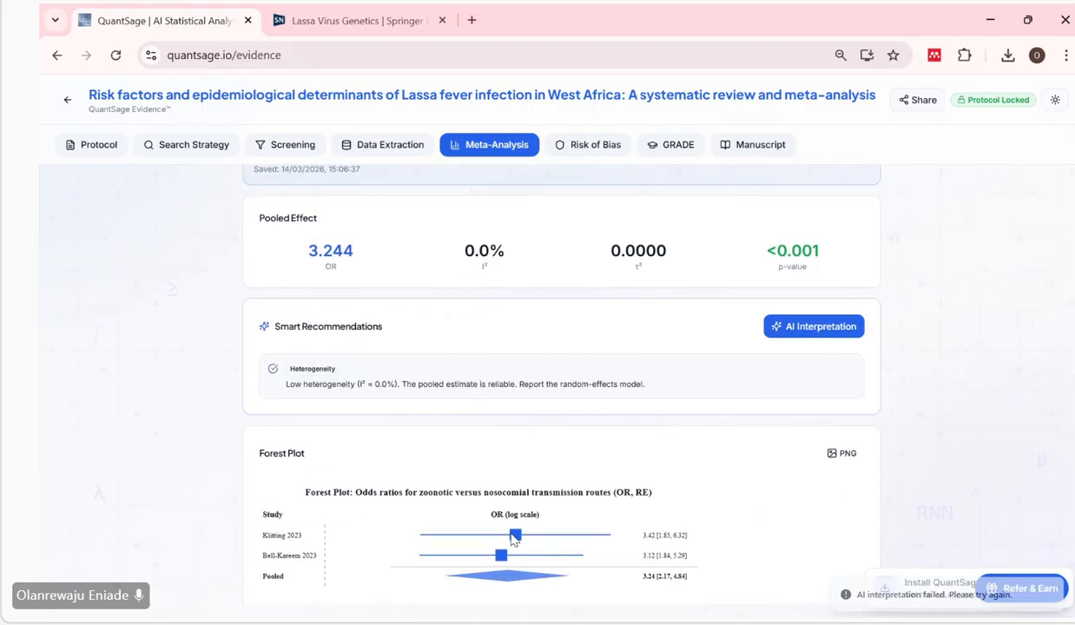
scroll(610, 329, down, 1)
scroll(610, 329, up, 1)
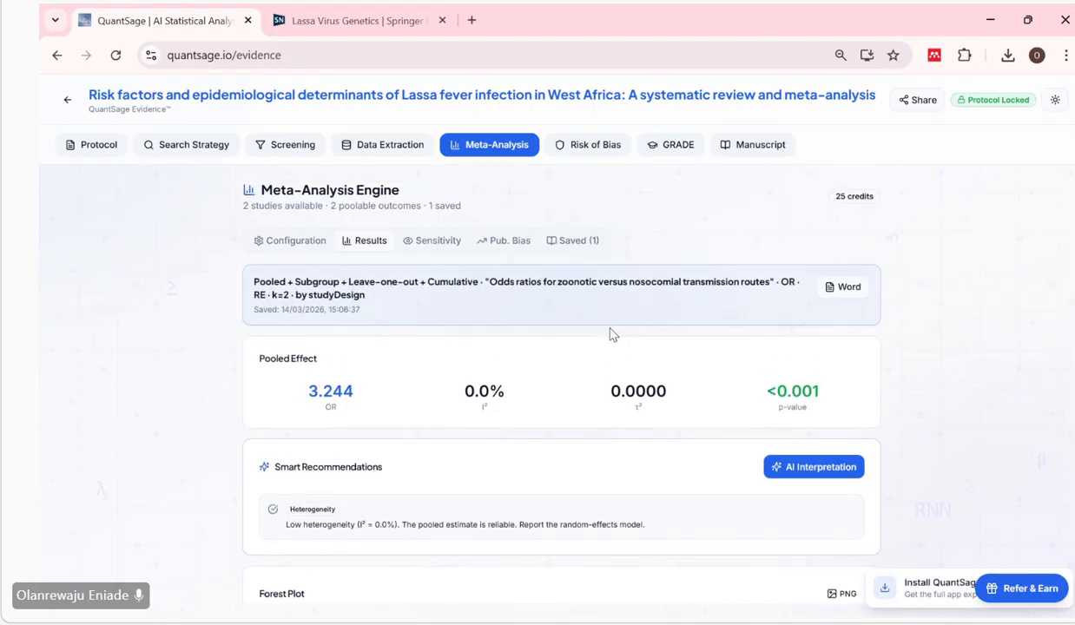
Open the risk of bias assessment and rate the first study's randomisation process as Low risk.
click(587, 154)
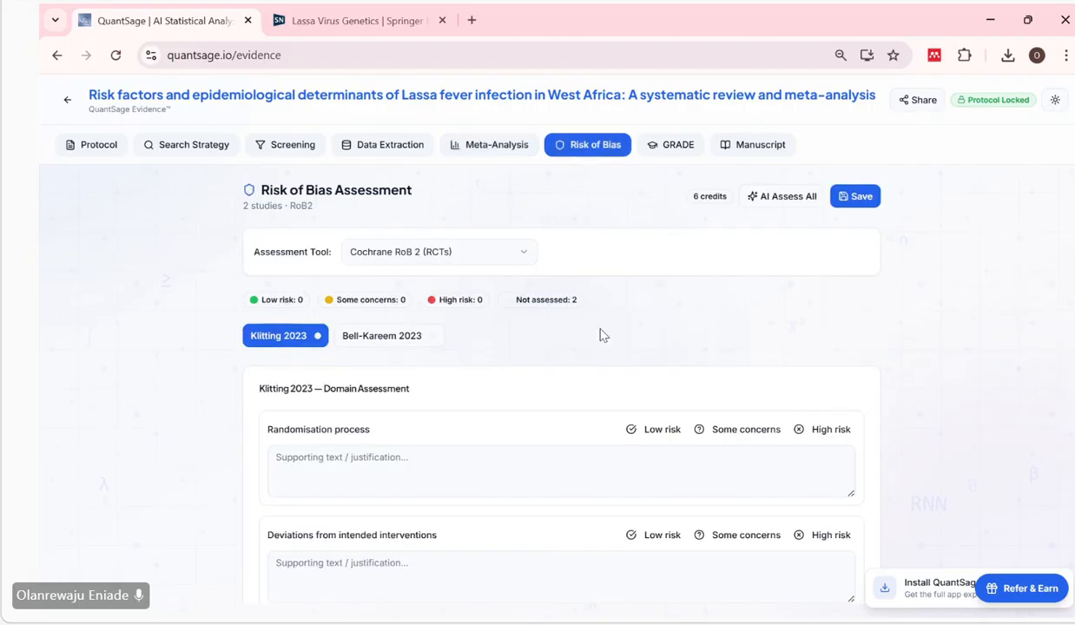
scroll(600, 335, down, 1)
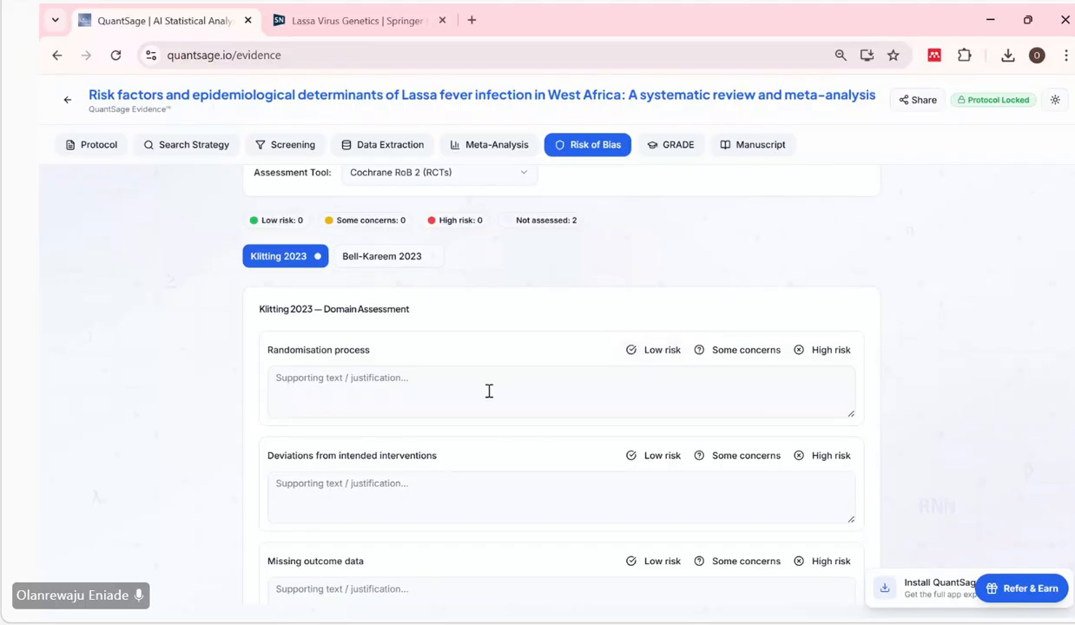
click(407, 395)
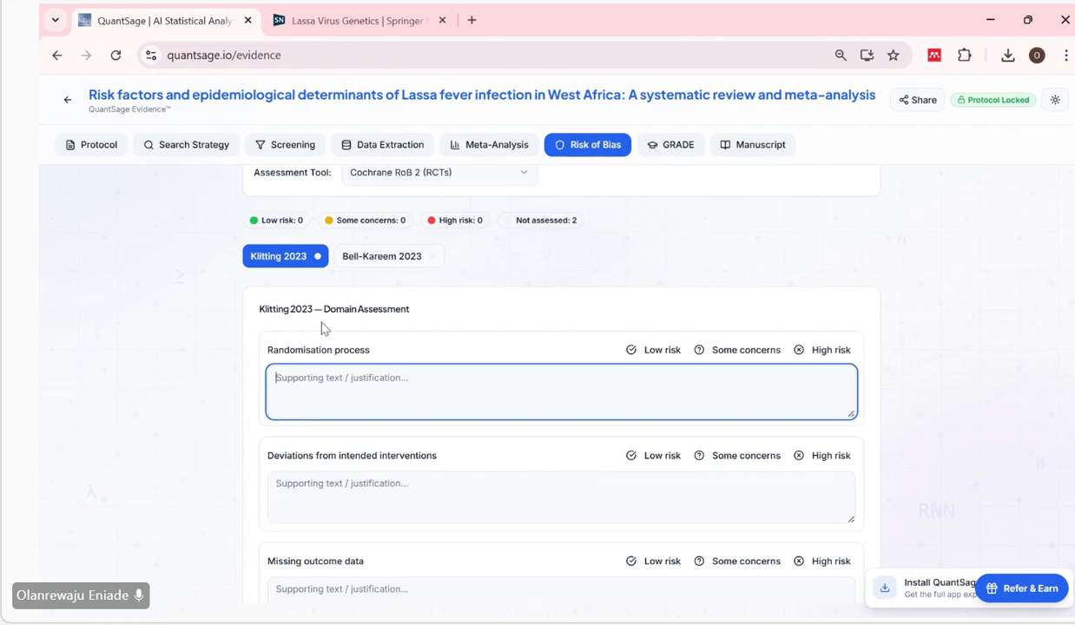
click(660, 352)
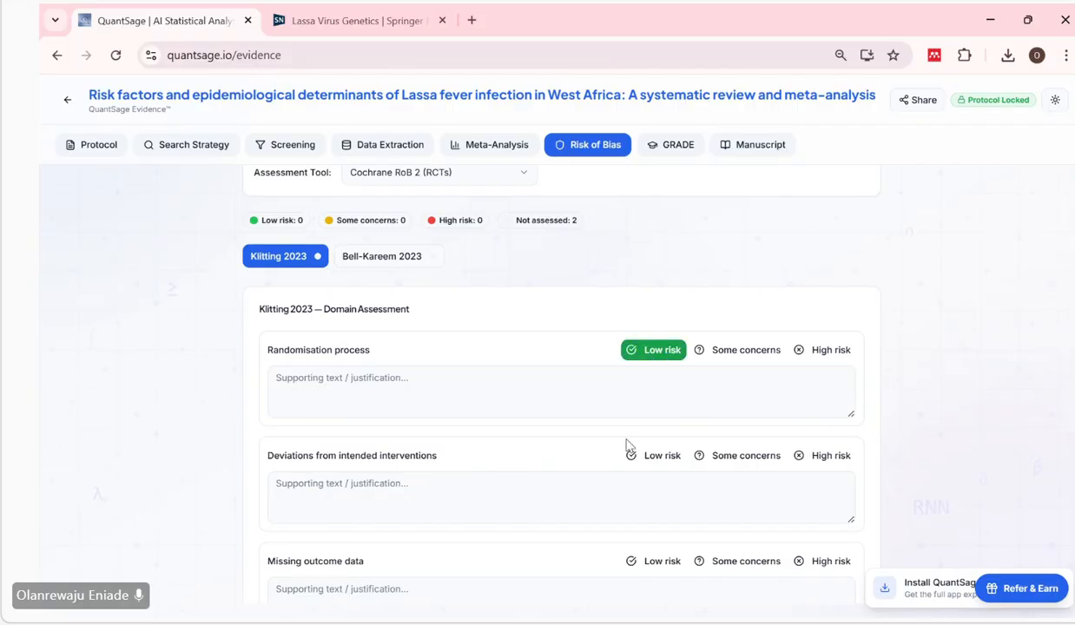
scroll(628, 445, down, 1)
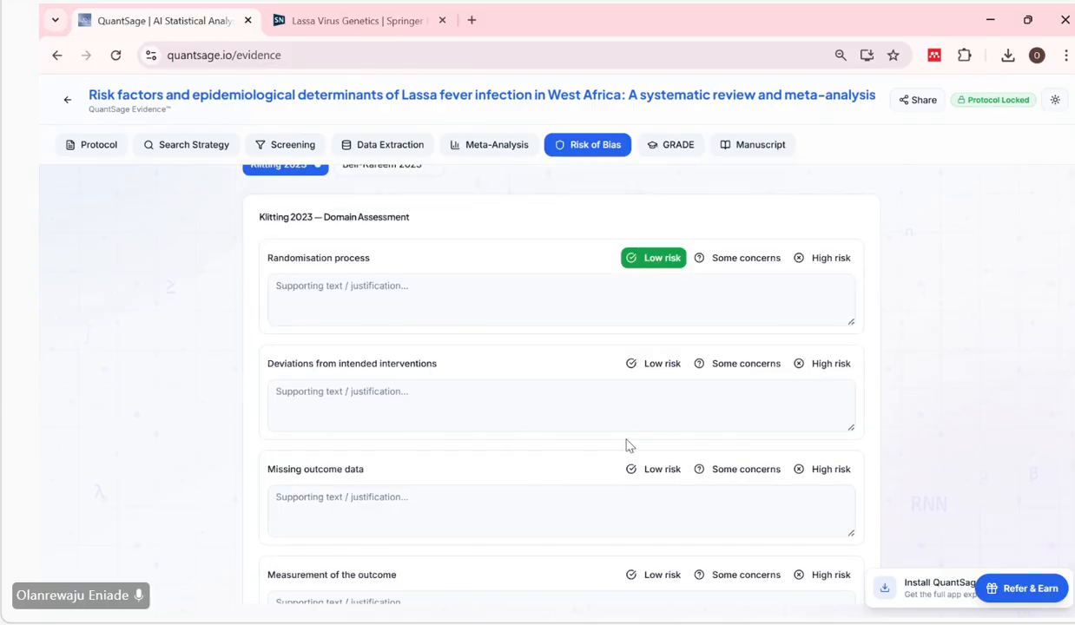
click(735, 251)
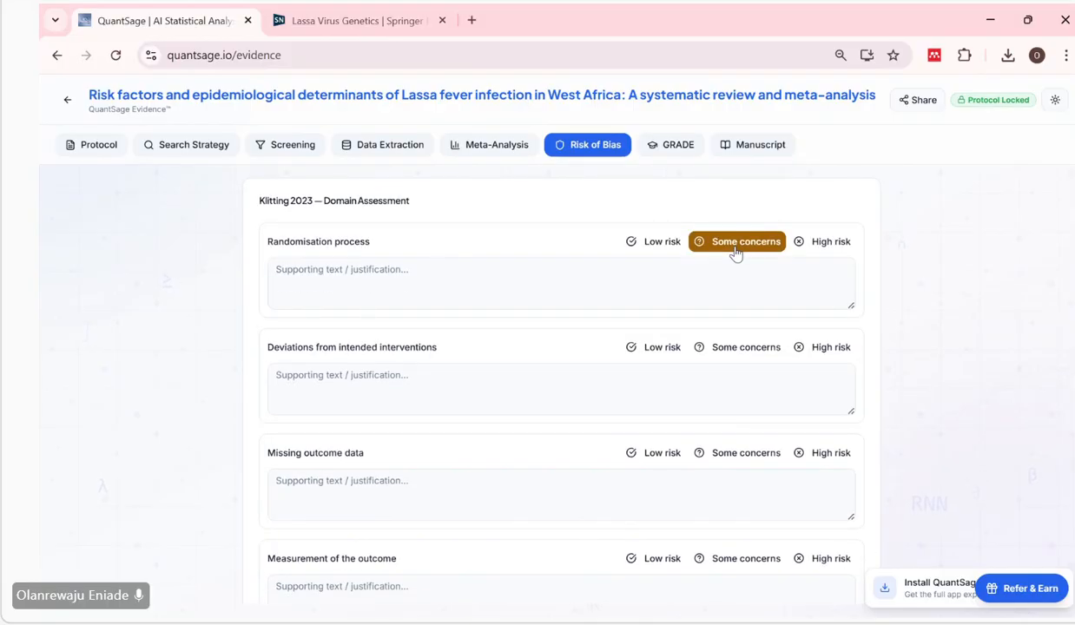
click(666, 249)
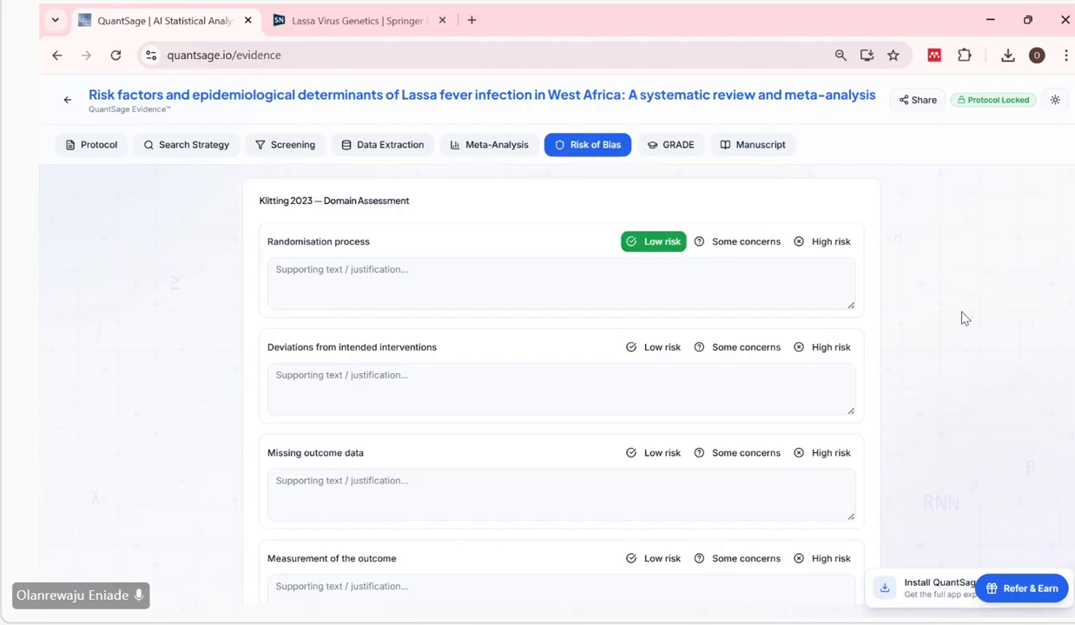
Examine the Cochrane RoB 2 domains, rating options and justification fields for the first study.
scroll(962, 318, down, 1)
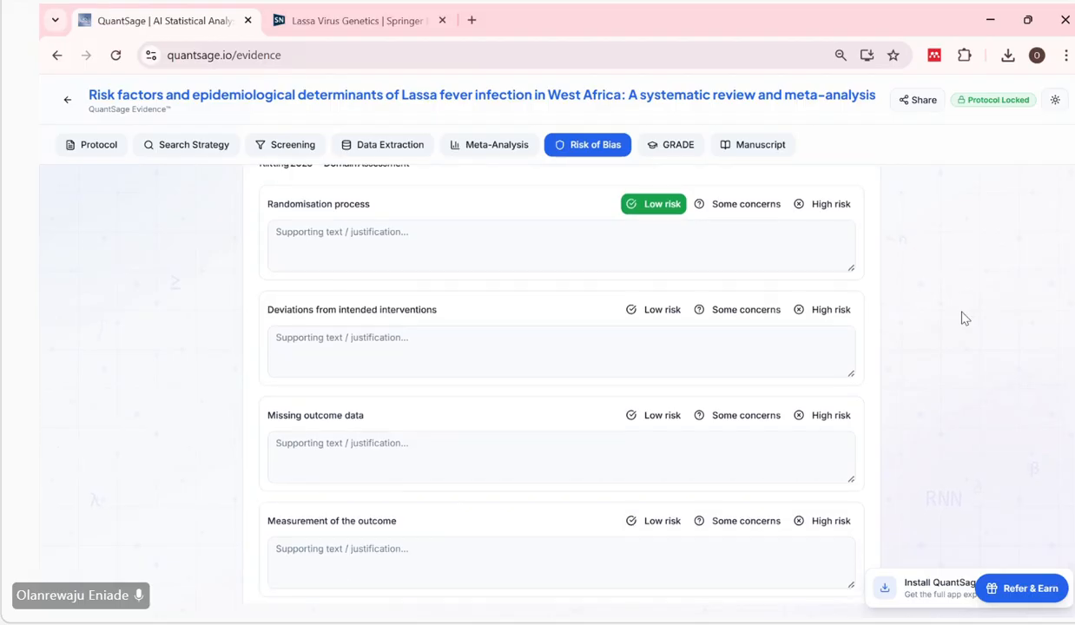
scroll(962, 318, up, 3)
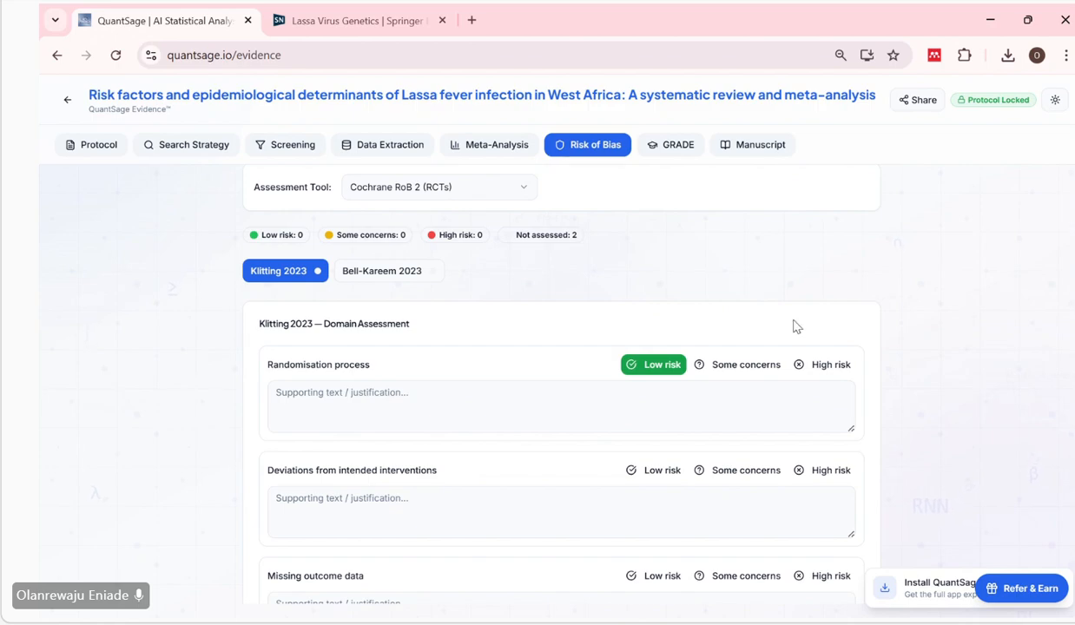
scroll(764, 338, down, 1)
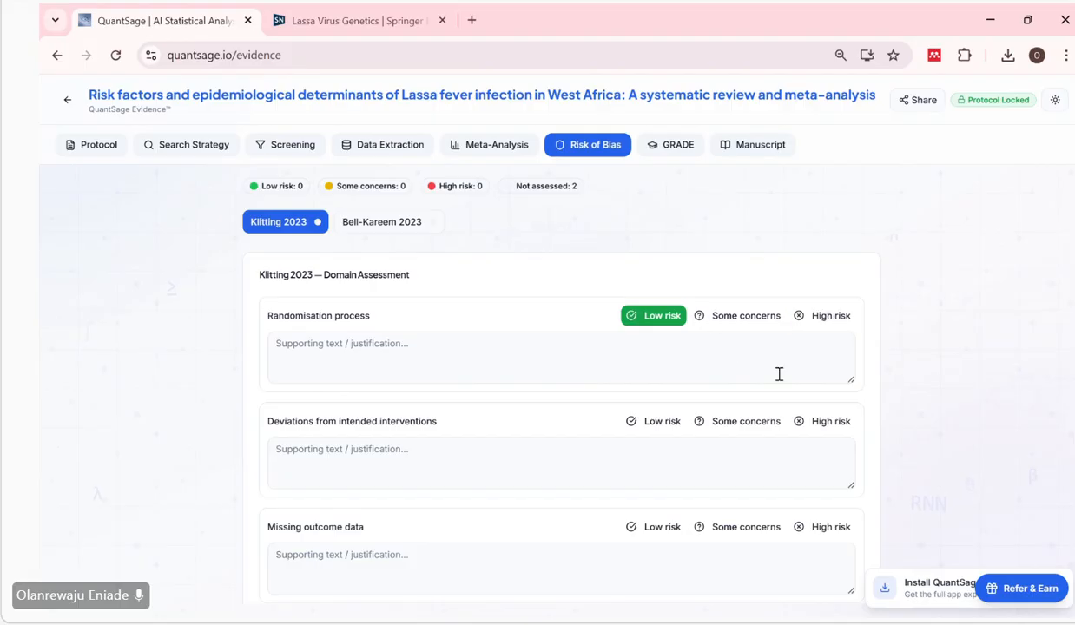
scroll(778, 374, down, 1)
scroll(714, 313, up, 2)
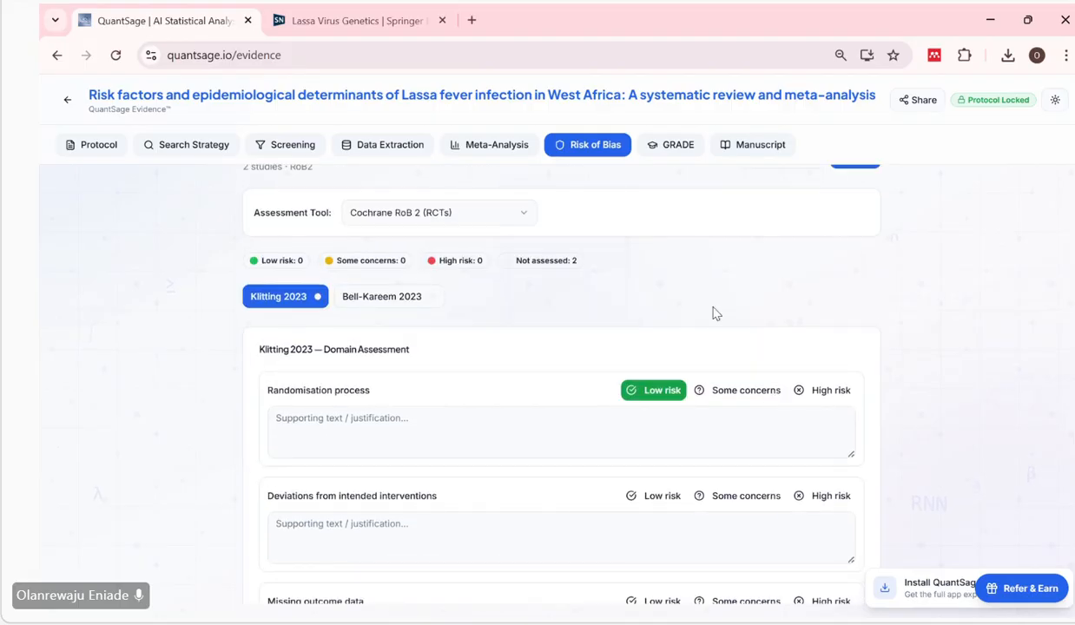
scroll(682, 342, down, 2)
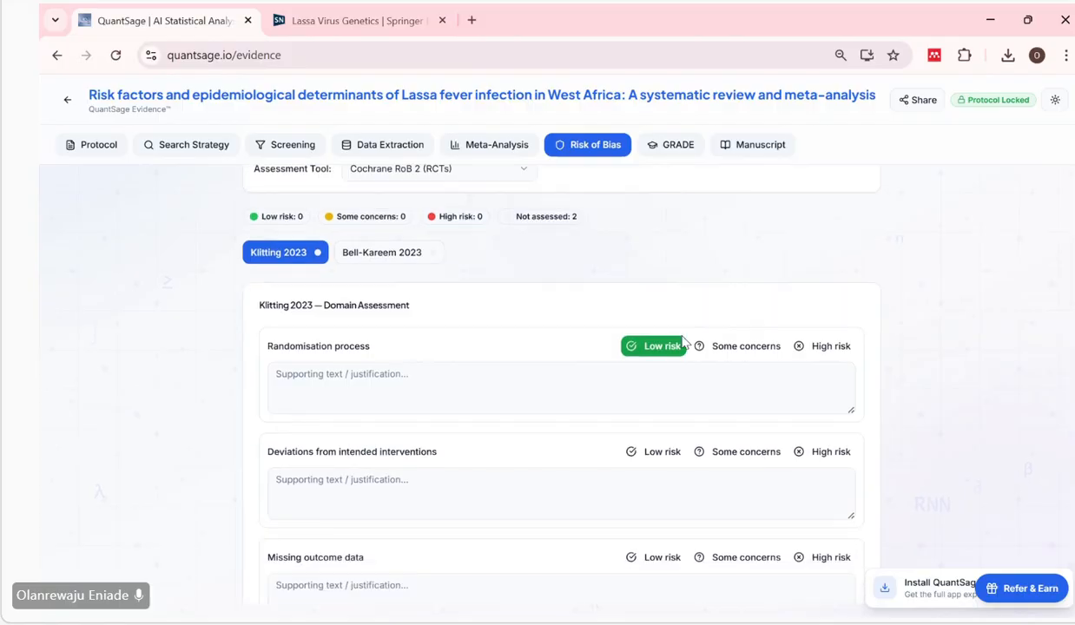
scroll(682, 336, up, 1)
scroll(683, 336, down, 1)
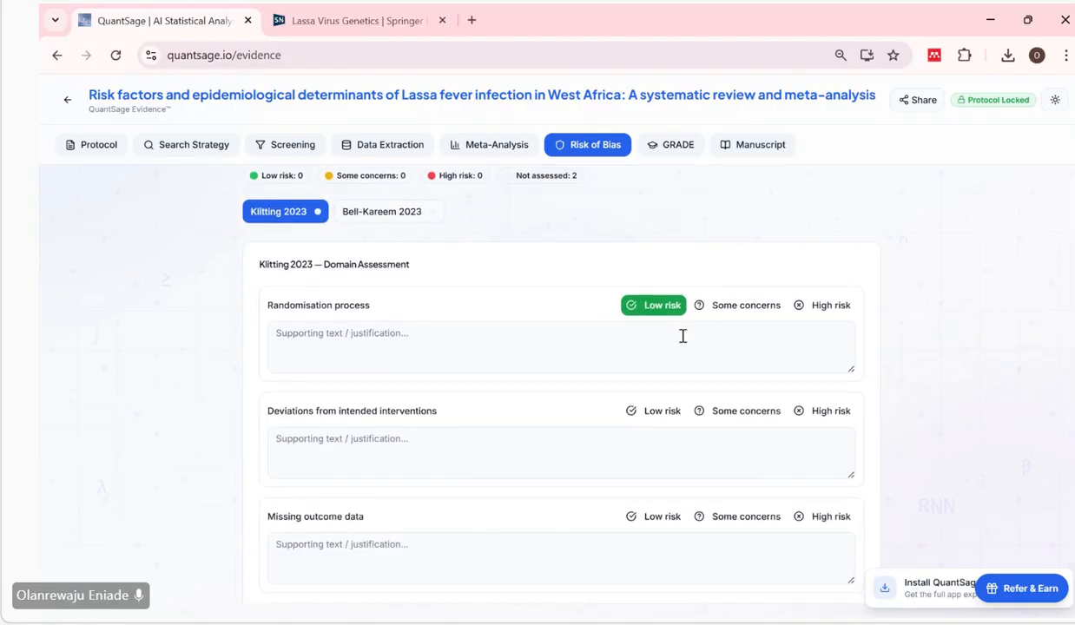
Rate the first study's deviations from intended interventions and missing outcome data domains as Low risk.
scroll(568, 472, down, 2)
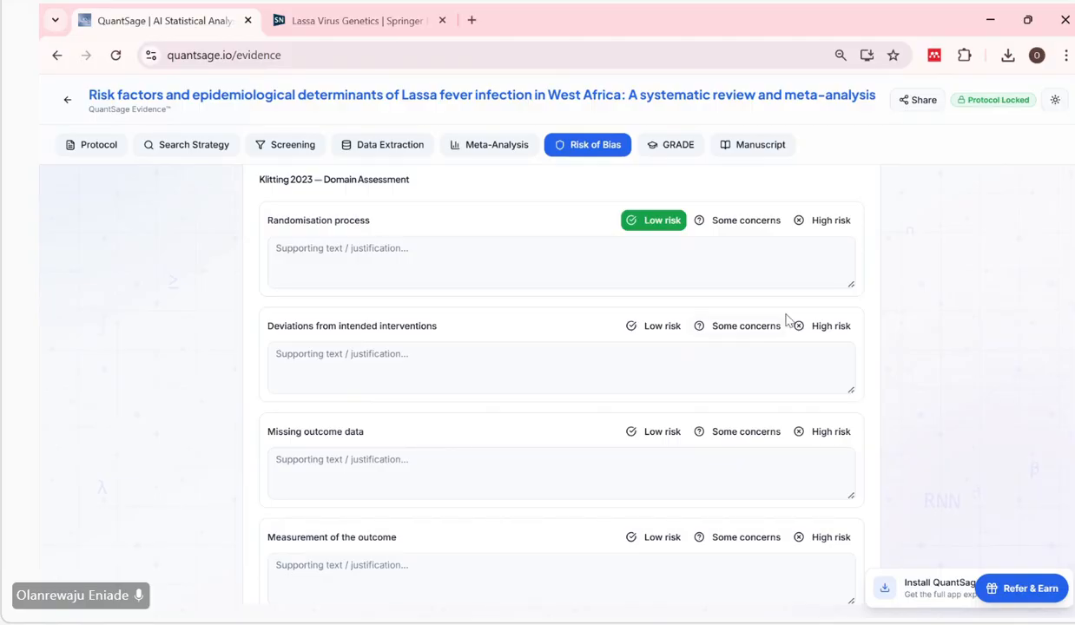
click(749, 329)
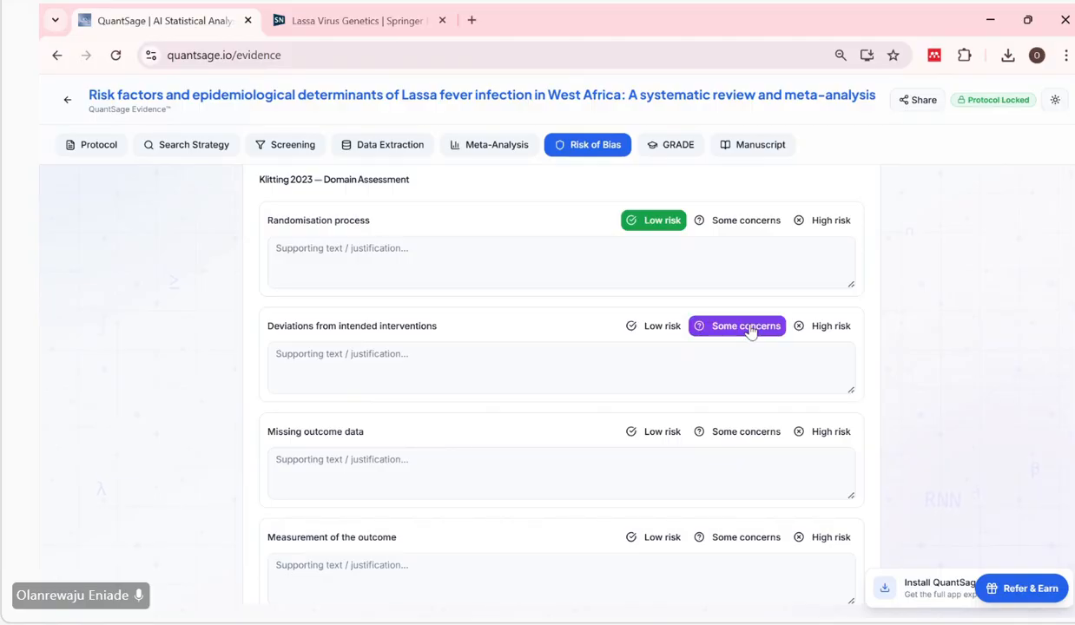
click(657, 327)
scroll(657, 340, down, 1)
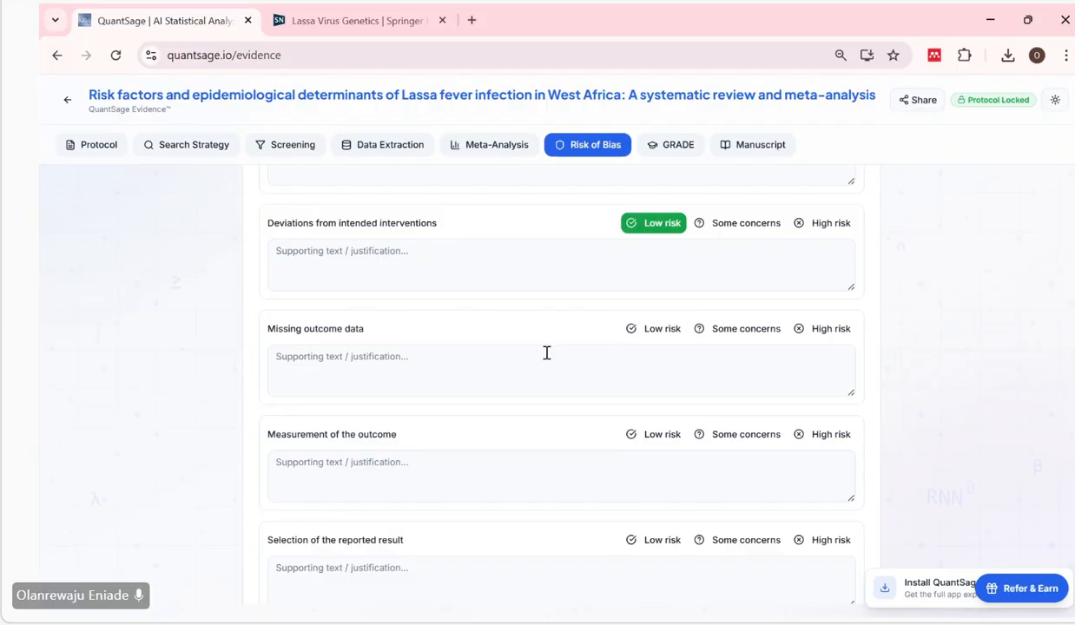
scroll(546, 352, down, 1)
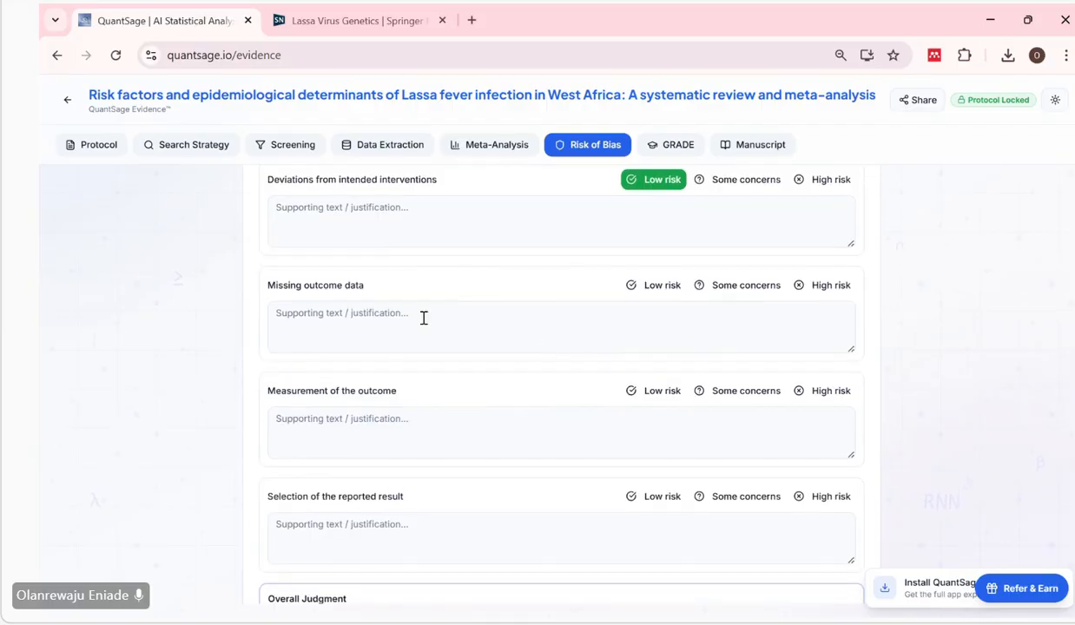
scroll(480, 312, down, 1)
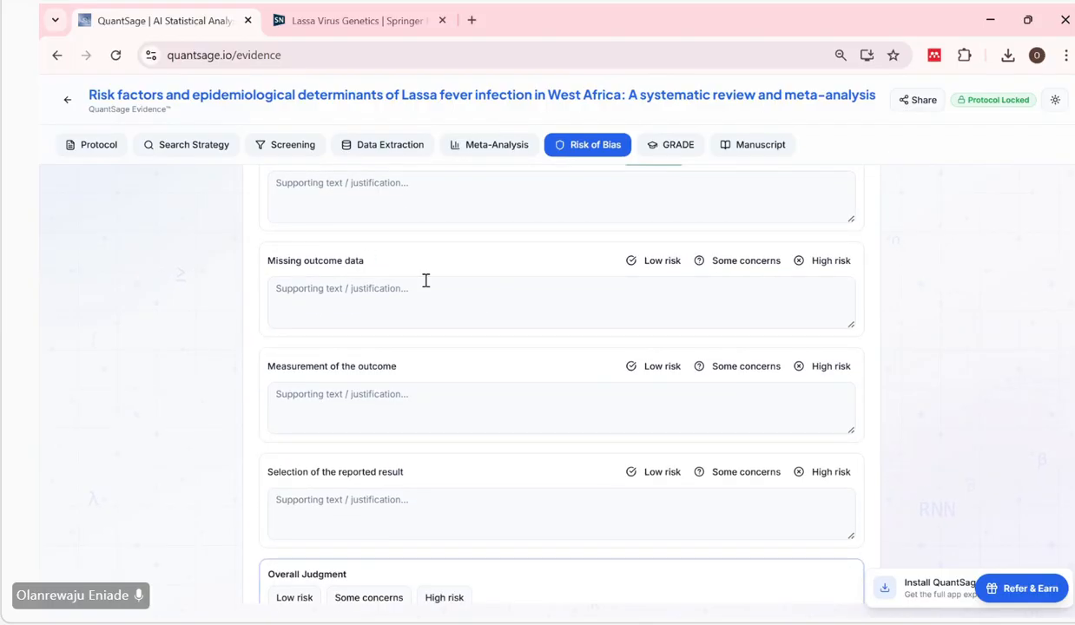
click(453, 292)
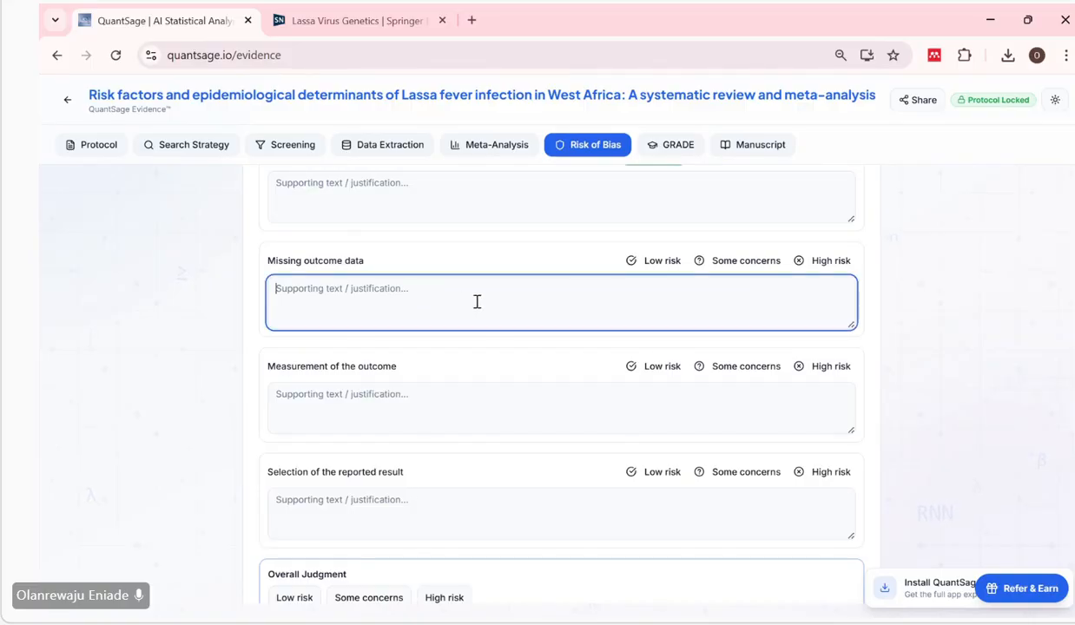
click(661, 265)
click(660, 265)
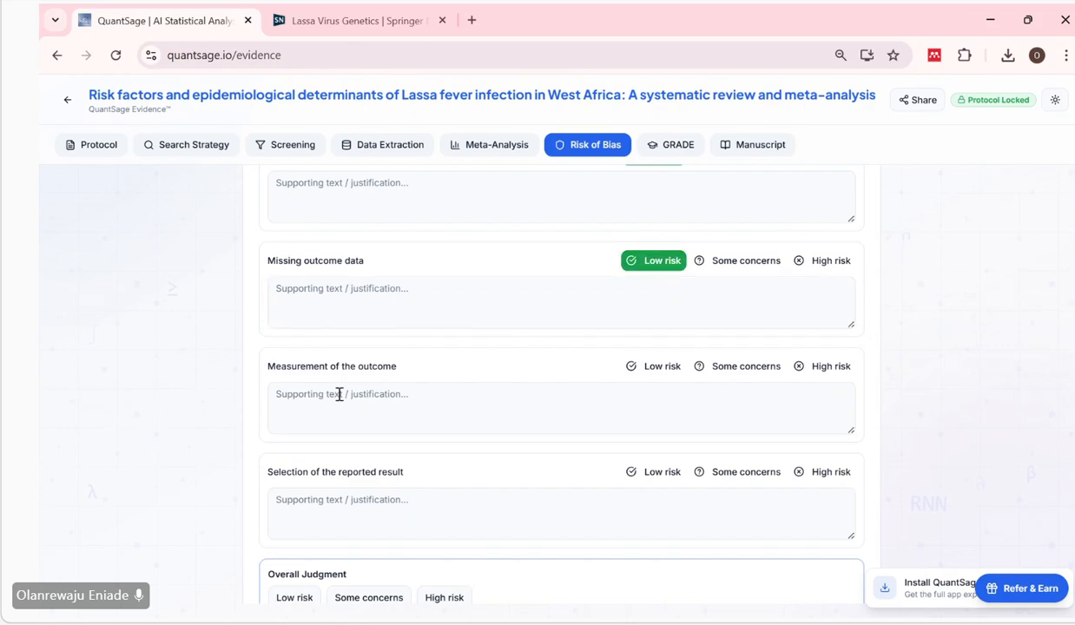
Set the first study's overall judgment to Some concerns and save the risk of bias assessments.
scroll(338, 395, down, 1)
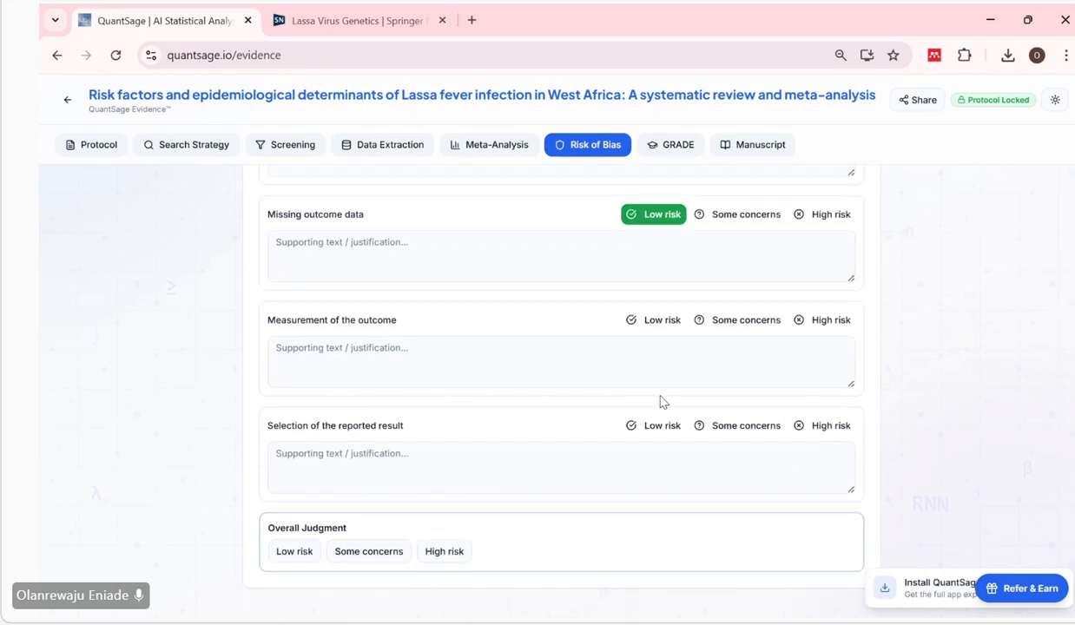
click(366, 555)
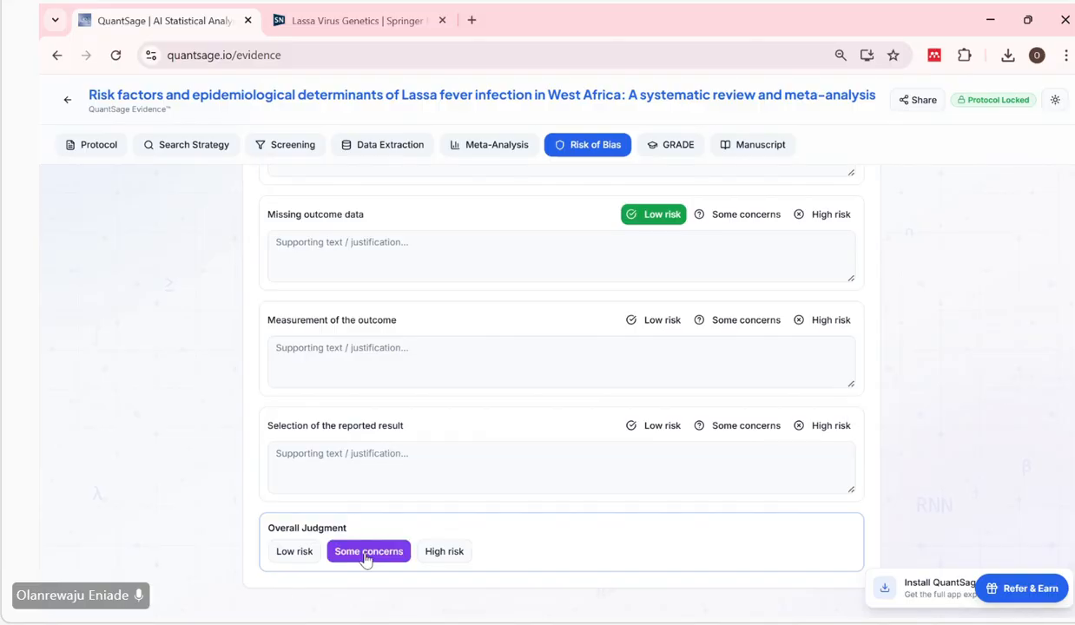
scroll(936, 372, up, 3)
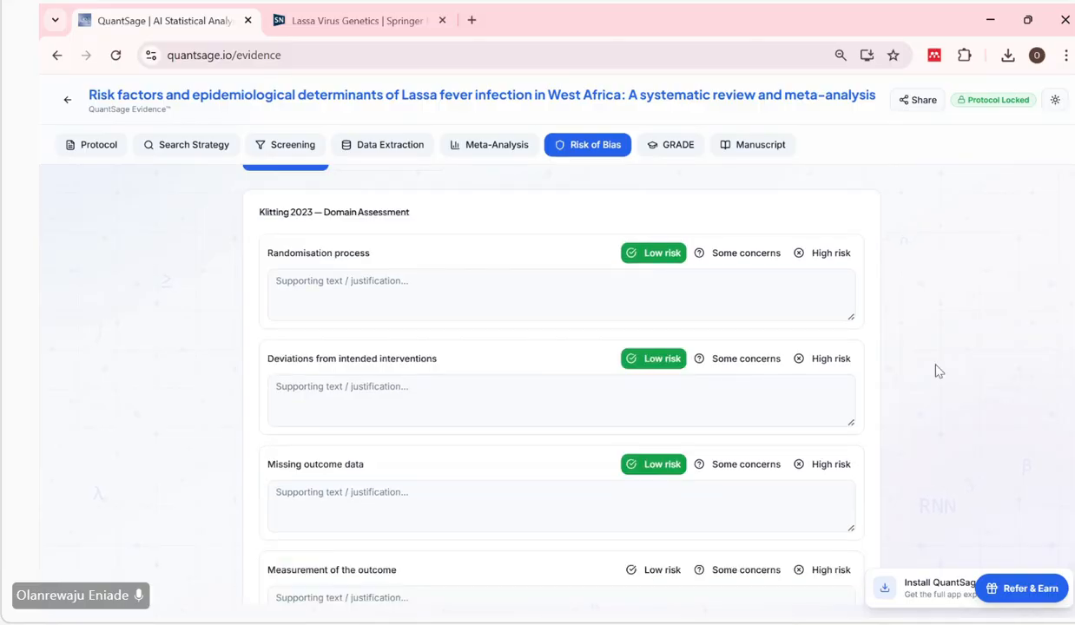
scroll(936, 371, up, 2)
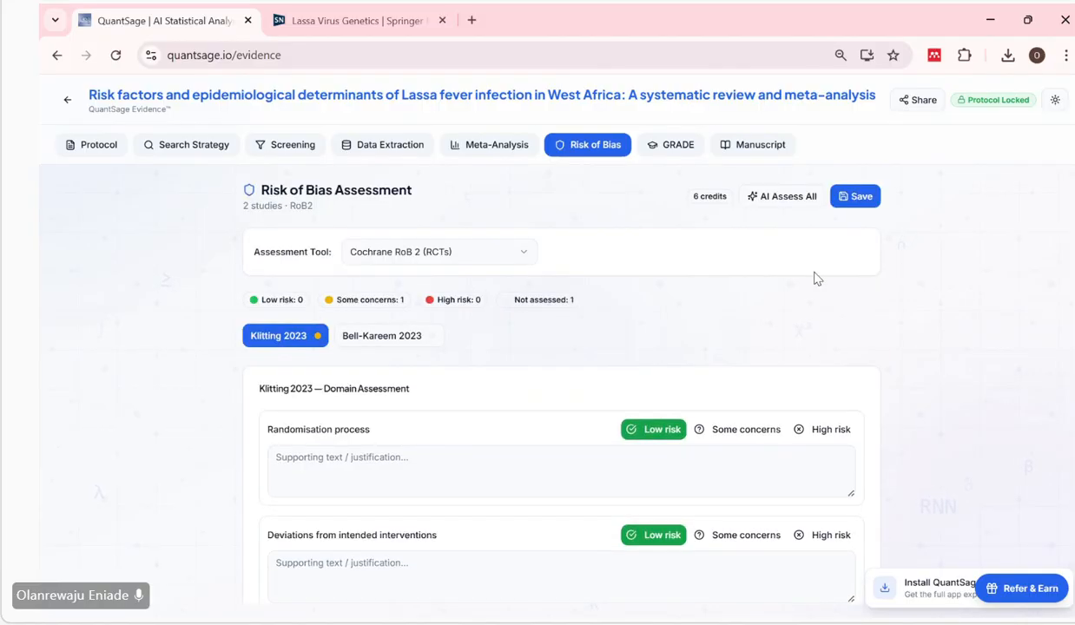
click(852, 206)
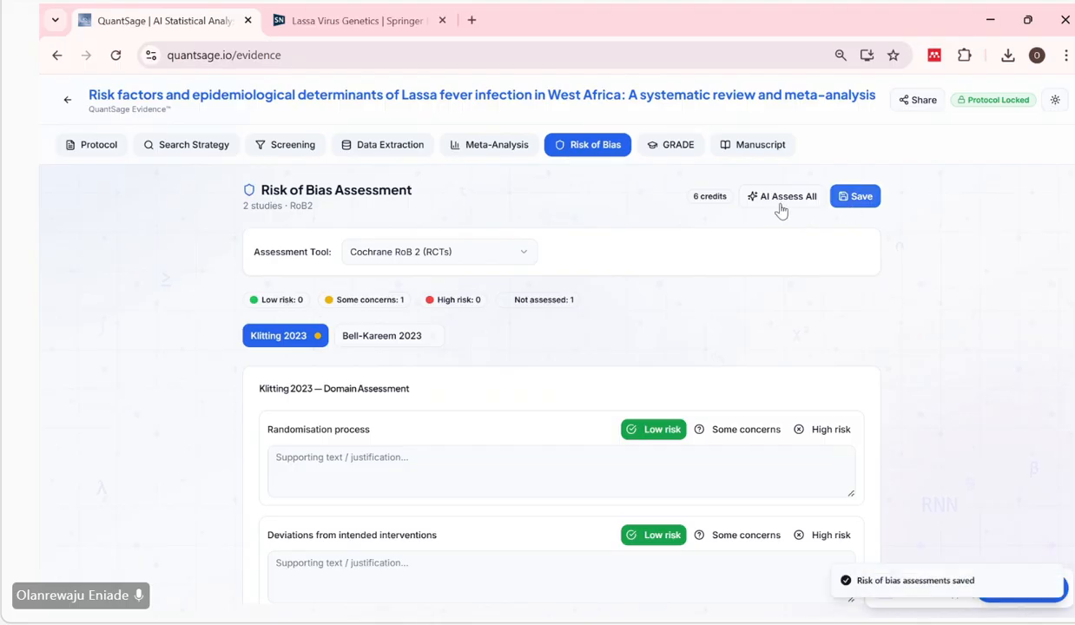
Open the GRADE certainty assessment, keep Risk Of Bias at No serious concern for the transmission-route odds ratios, and save the ratings.
click(678, 146)
scroll(641, 365, down, 3)
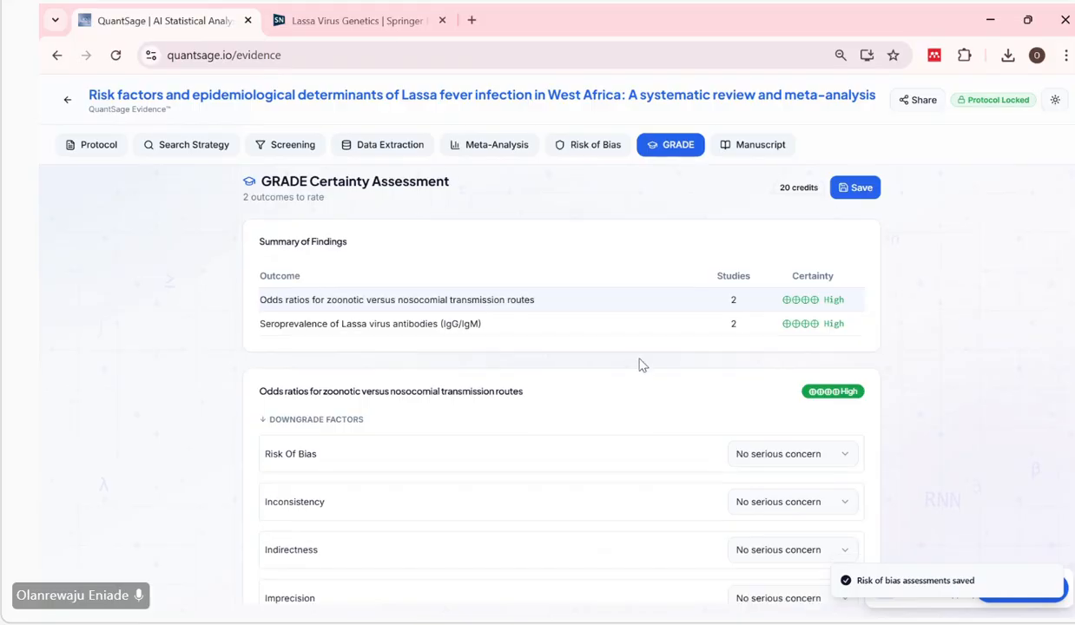
scroll(640, 364, up, 2)
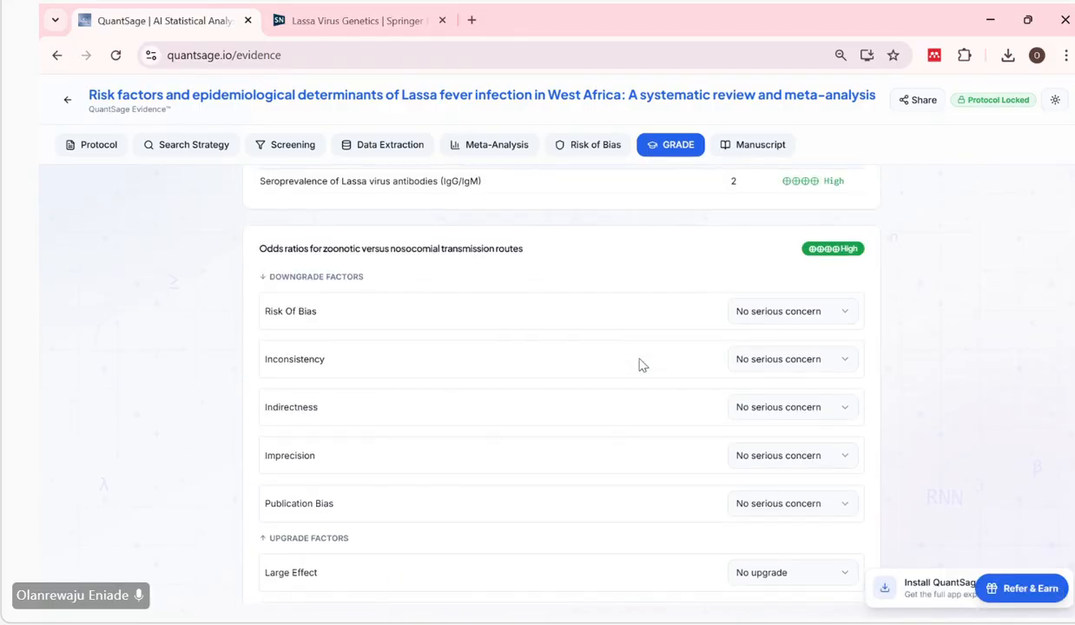
click(742, 311)
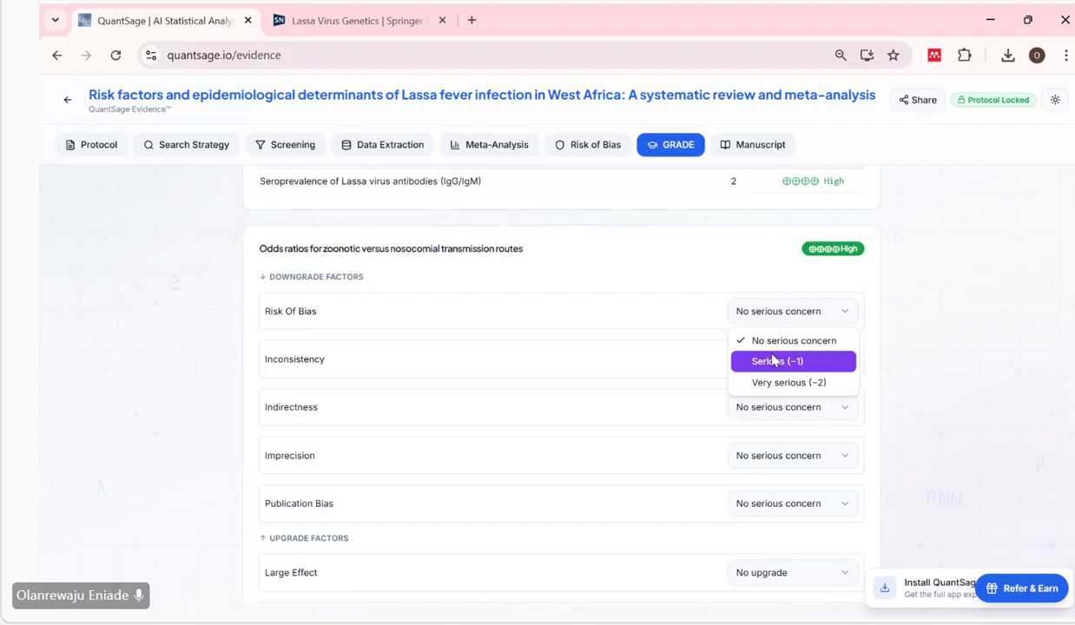
click(789, 342)
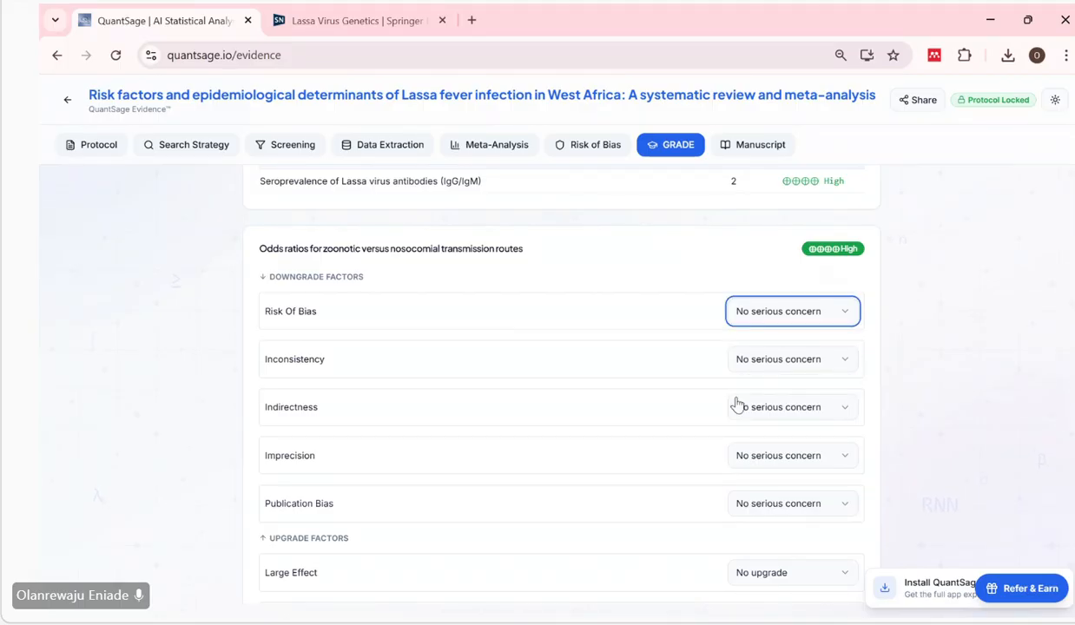
scroll(736, 405, down, 3)
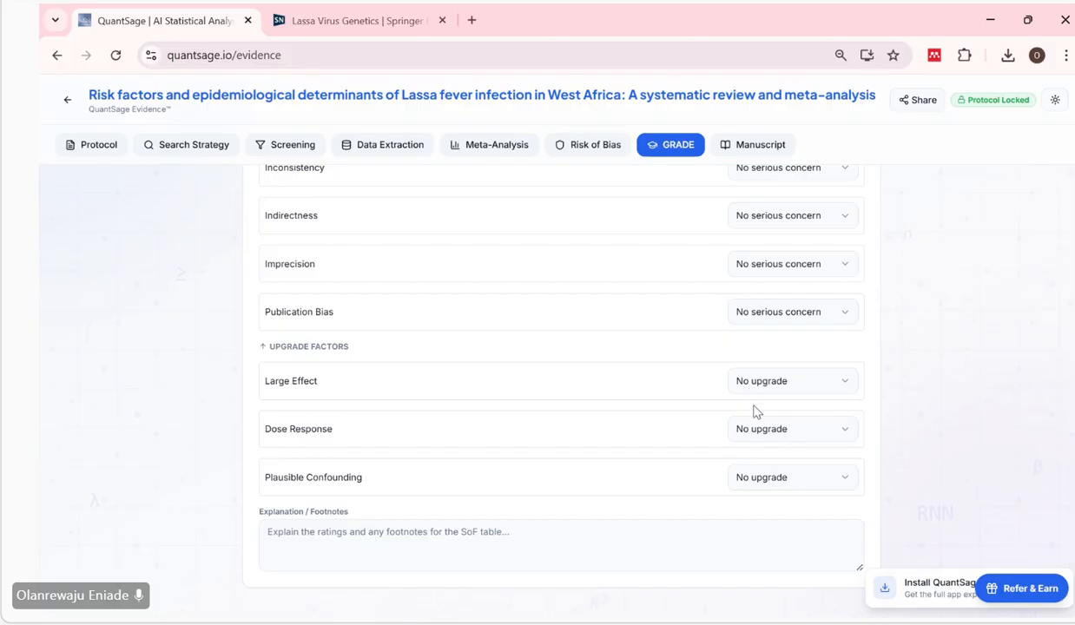
scroll(754, 412, up, 5)
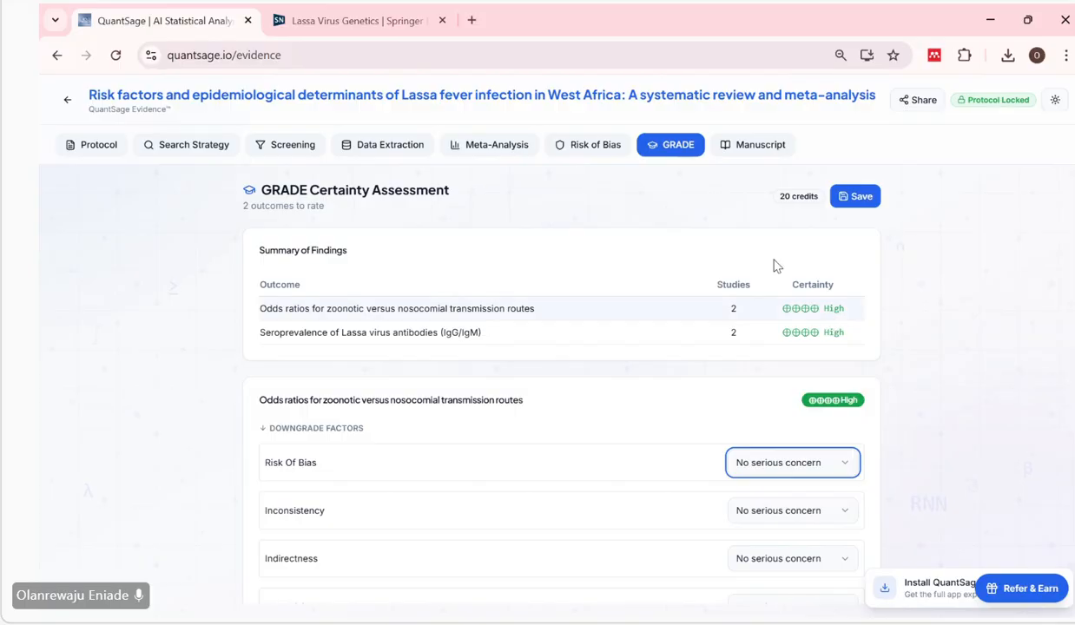
click(839, 196)
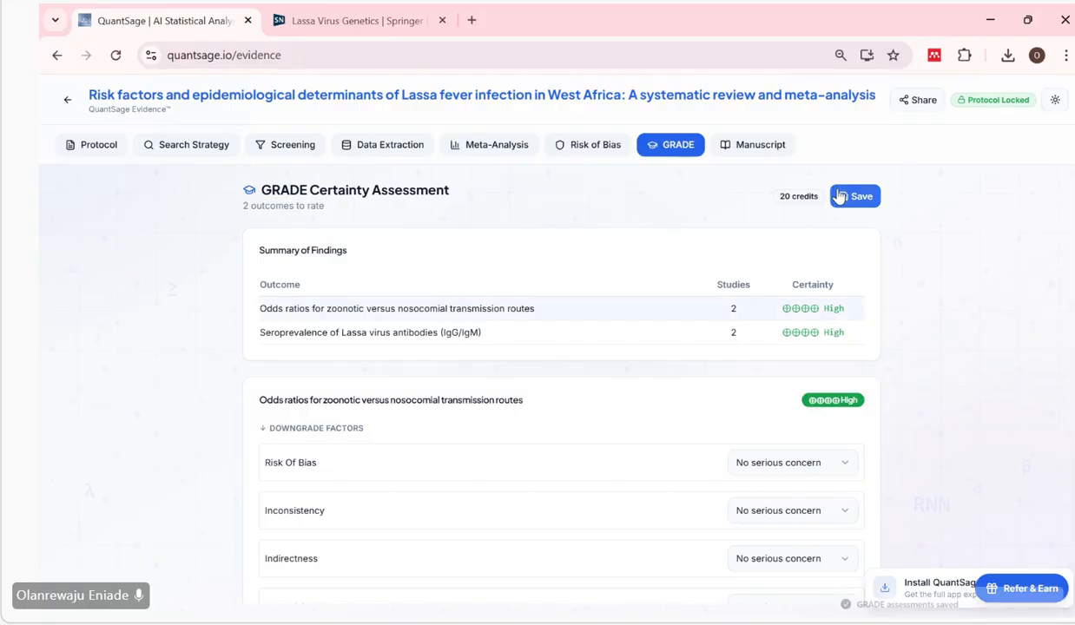
Open the manuscript generator and look over its settings and title section.
click(742, 146)
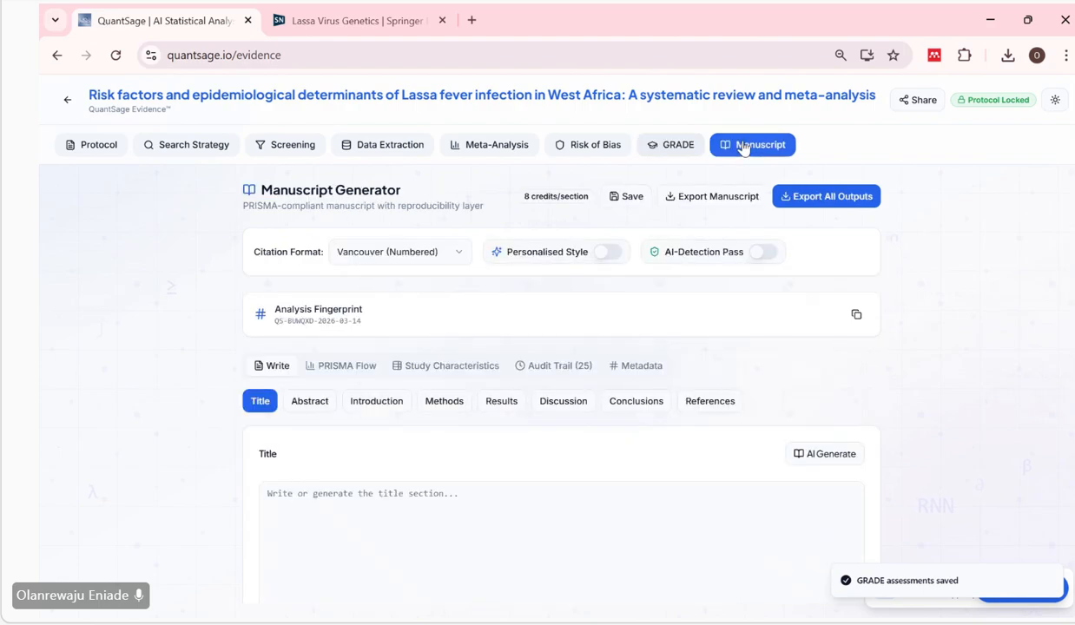
scroll(636, 364, down, 2)
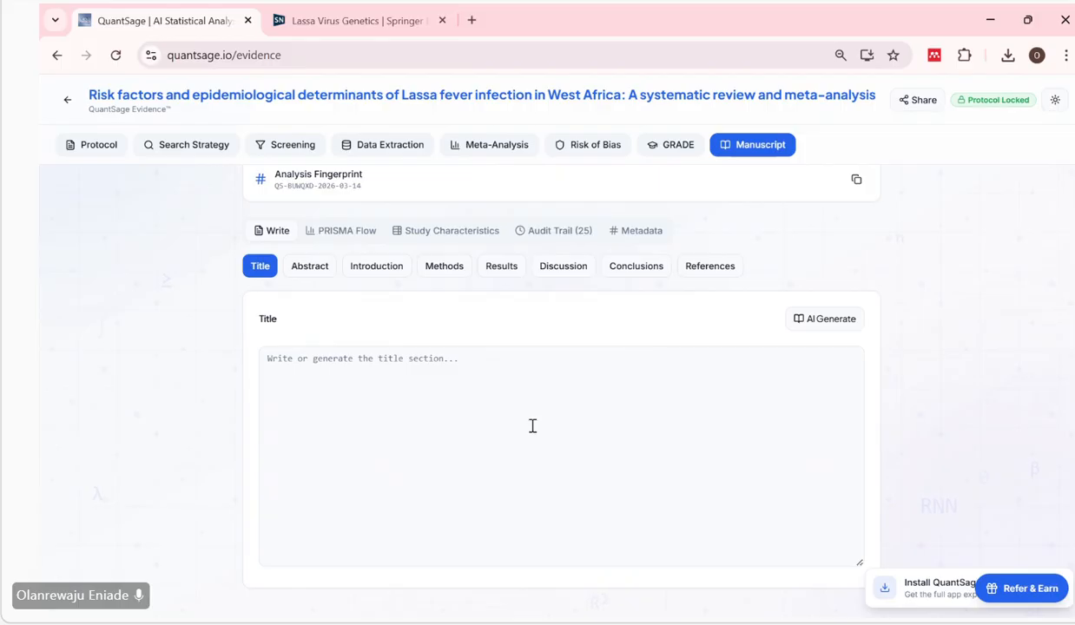
scroll(531, 427, up, 2)
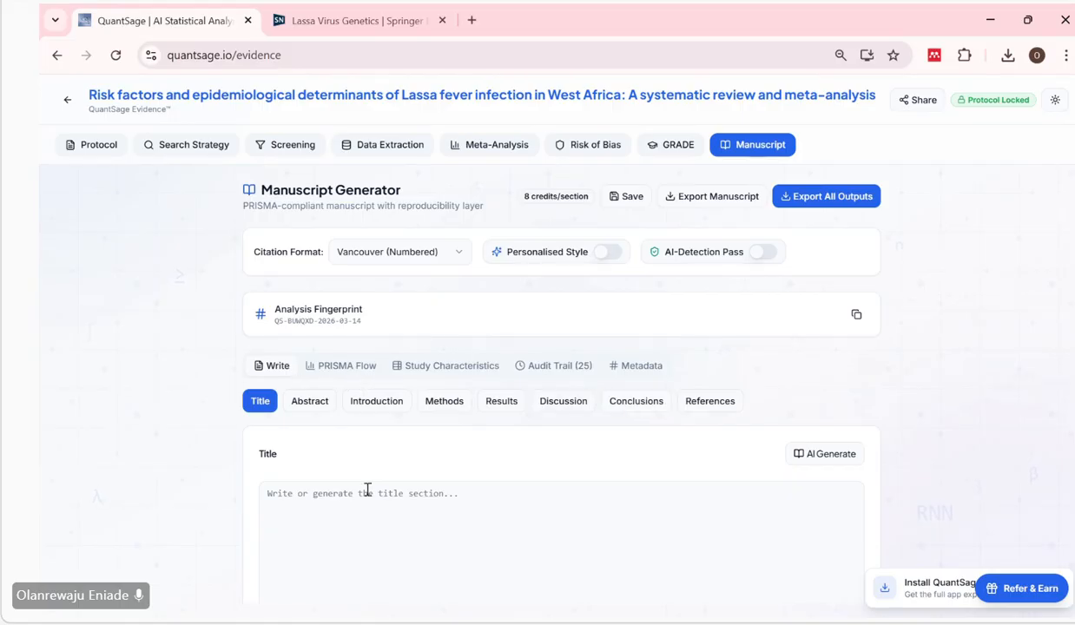
Examine the PRISMA 2020 flow diagram from the identification stage through to the included studies.
click(361, 371)
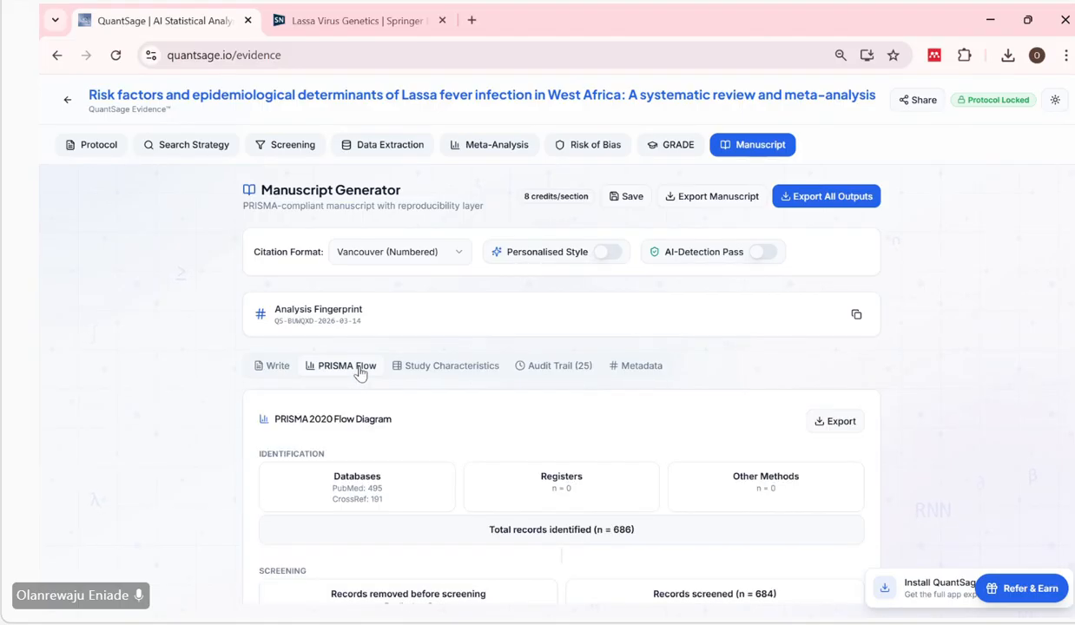
scroll(520, 403, down, 3)
scroll(520, 403, down, 1)
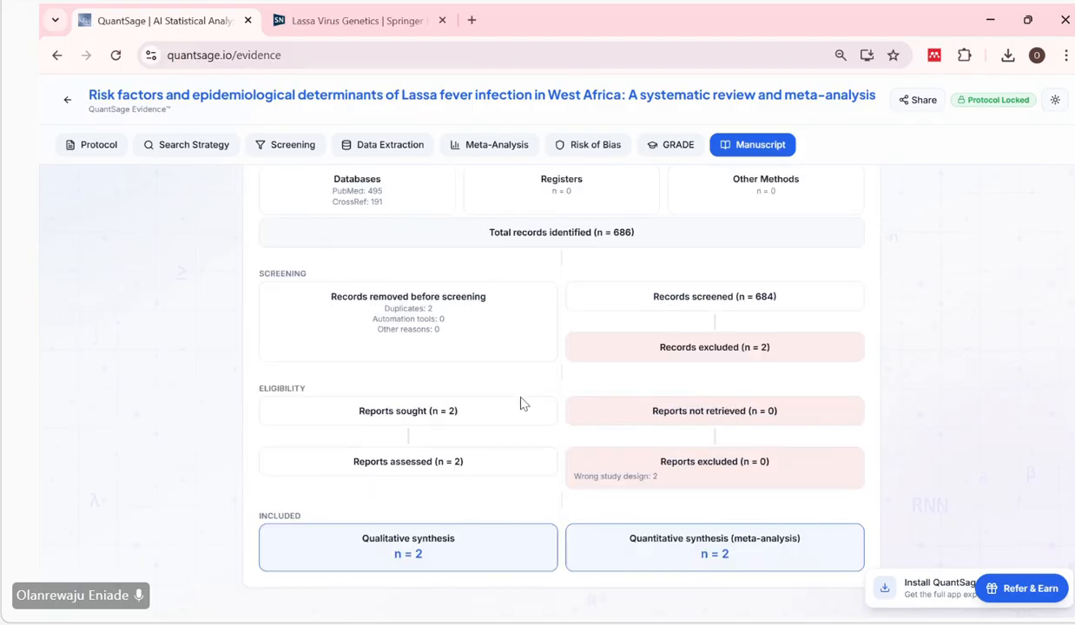
scroll(521, 402, up, 2)
scroll(521, 403, down, 2)
scroll(547, 308, up, 3)
scroll(552, 308, down, 1)
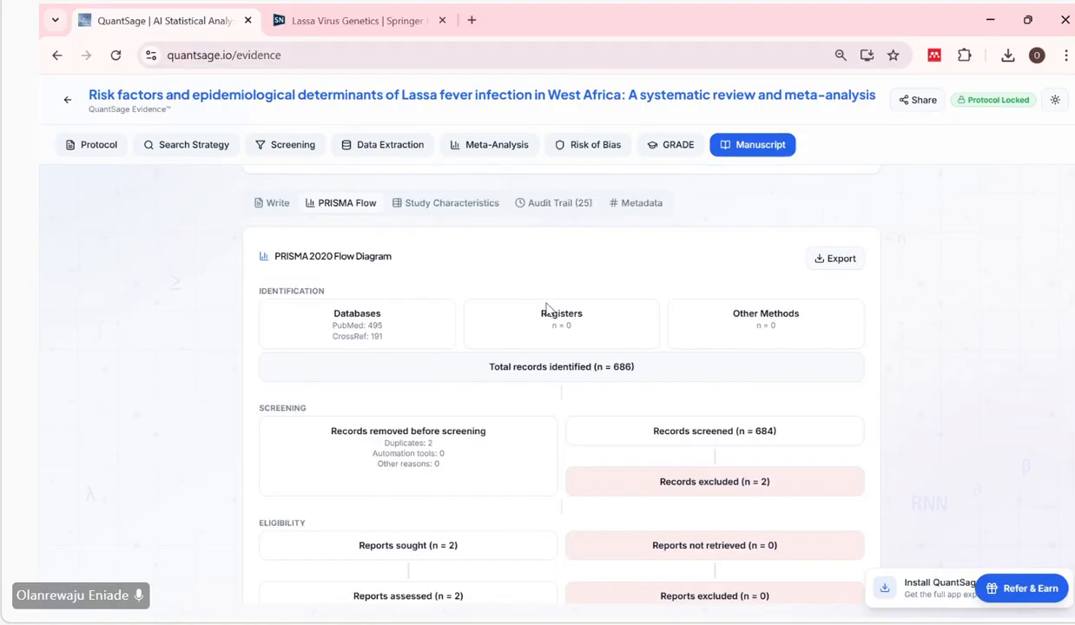
scroll(656, 266, down, 1)
scroll(665, 274, up, 1)
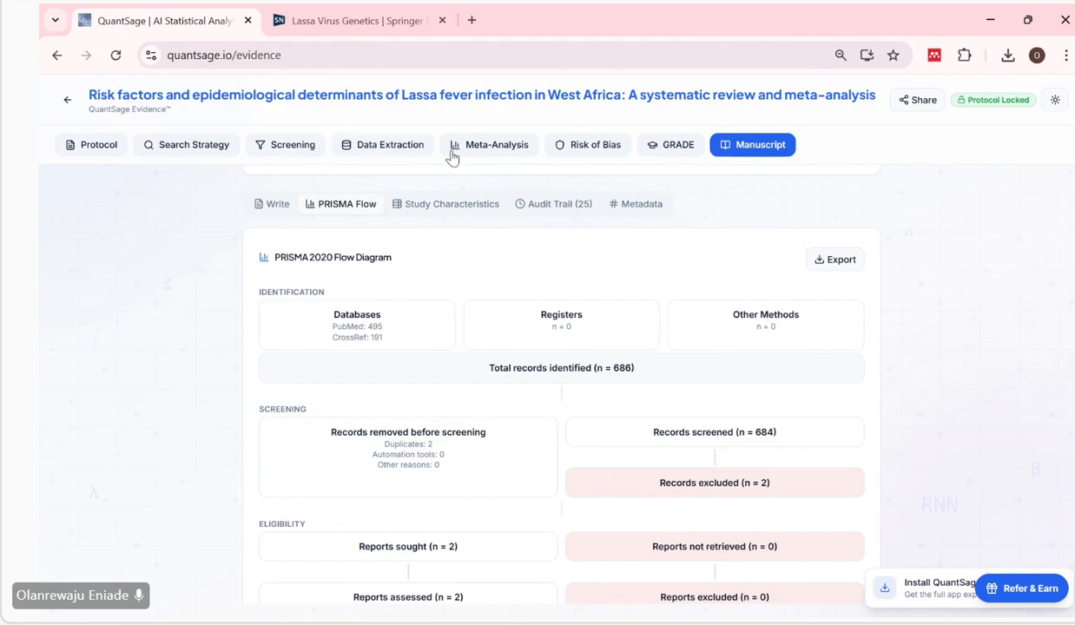
scroll(510, 311, up, 1)
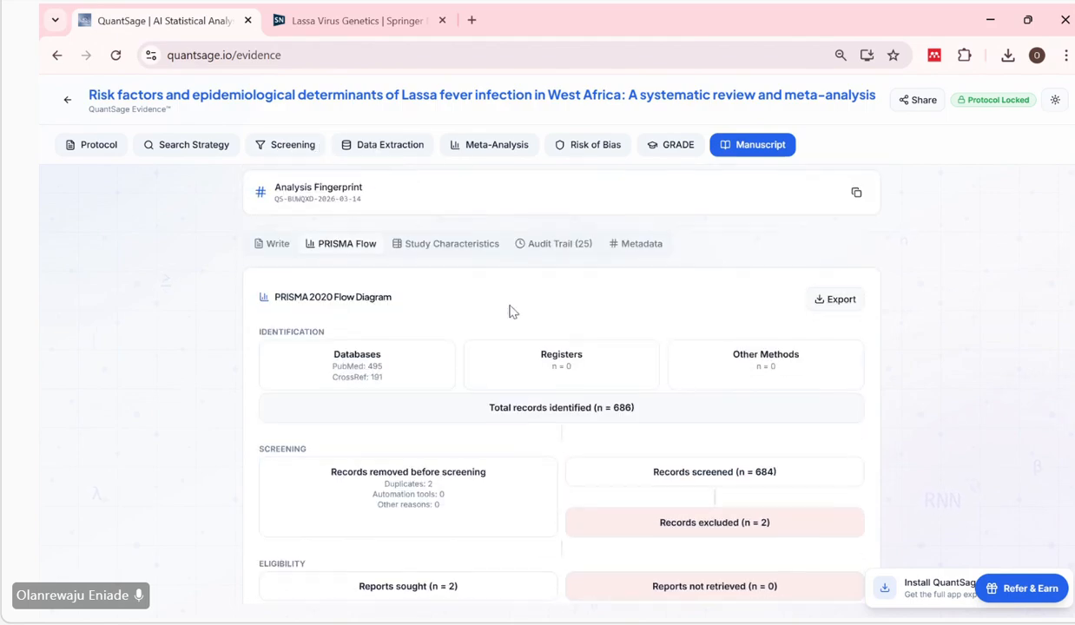
scroll(633, 458, down, 2)
scroll(678, 469, down, 1)
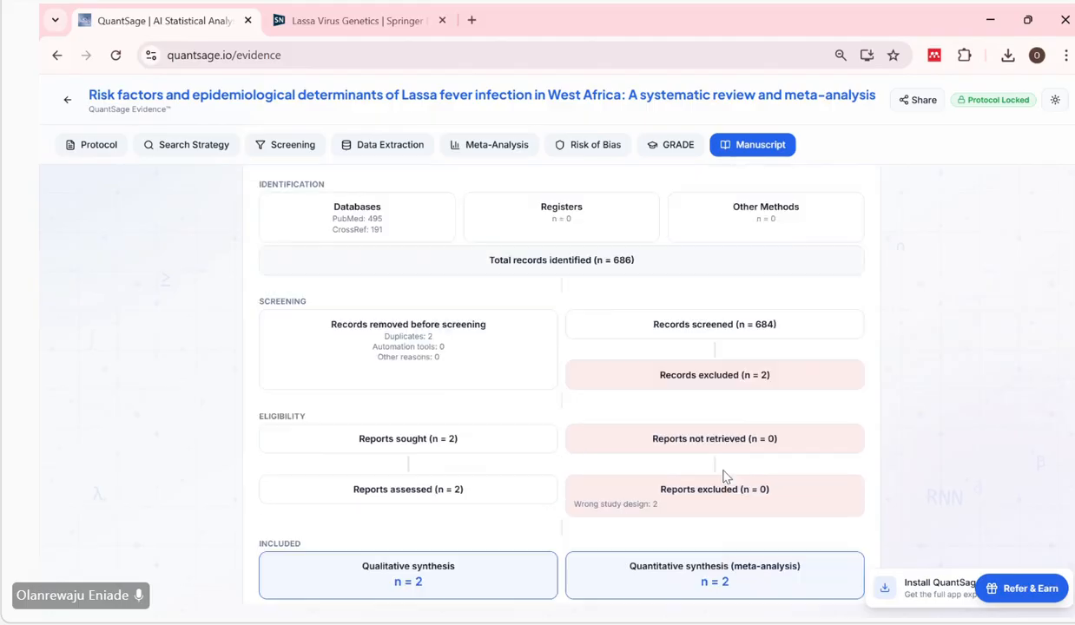
scroll(680, 547, down, 1)
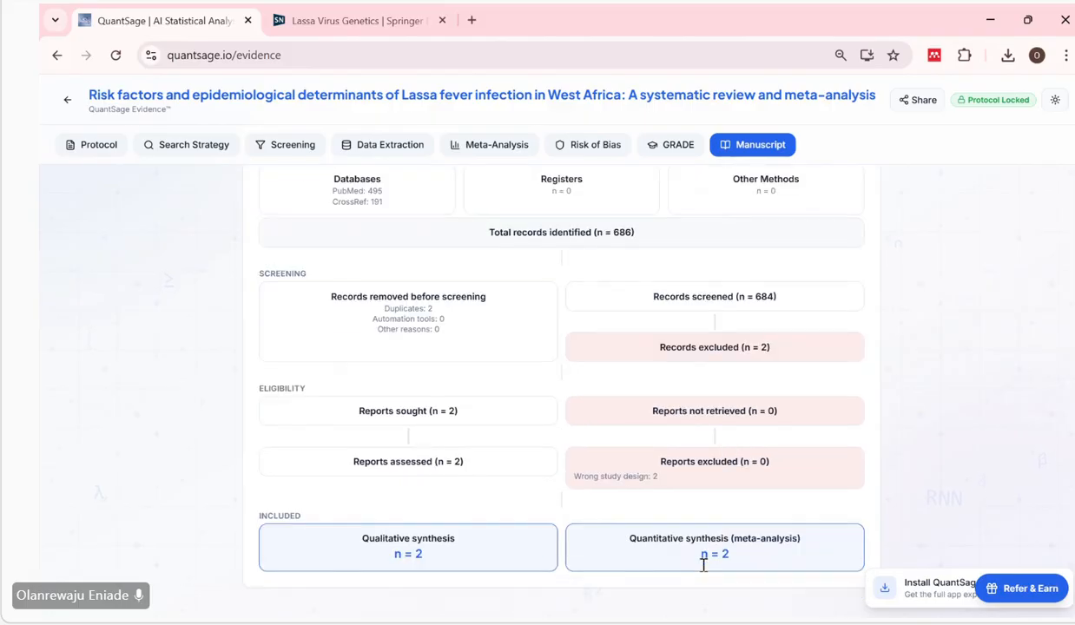
scroll(612, 459, up, 5)
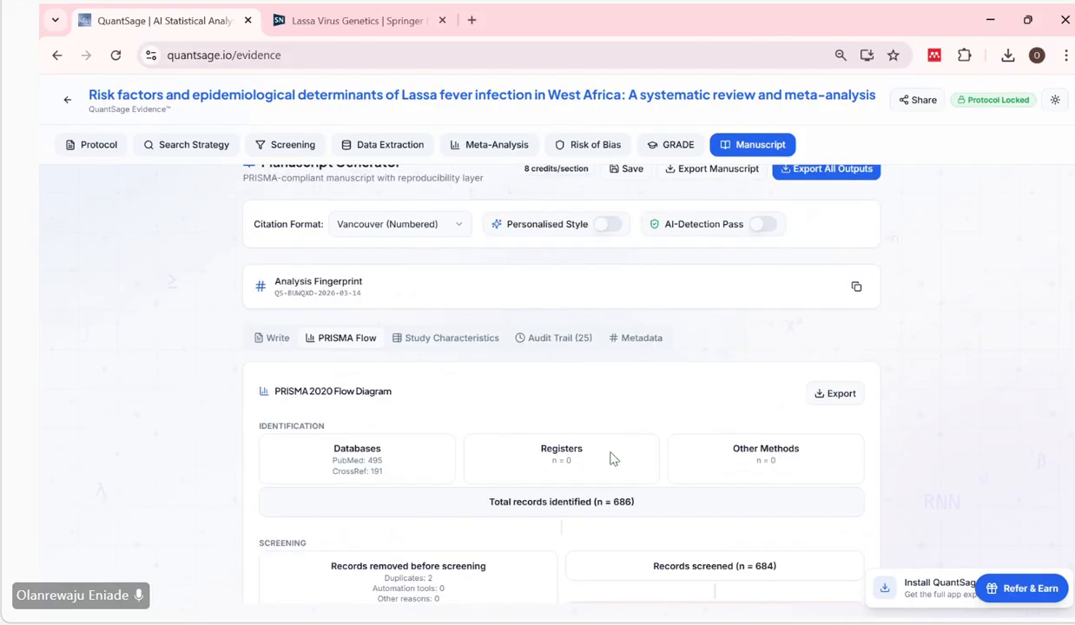
Check the available citation formats without changing the selection, and review the table of study characteristics.
click(448, 252)
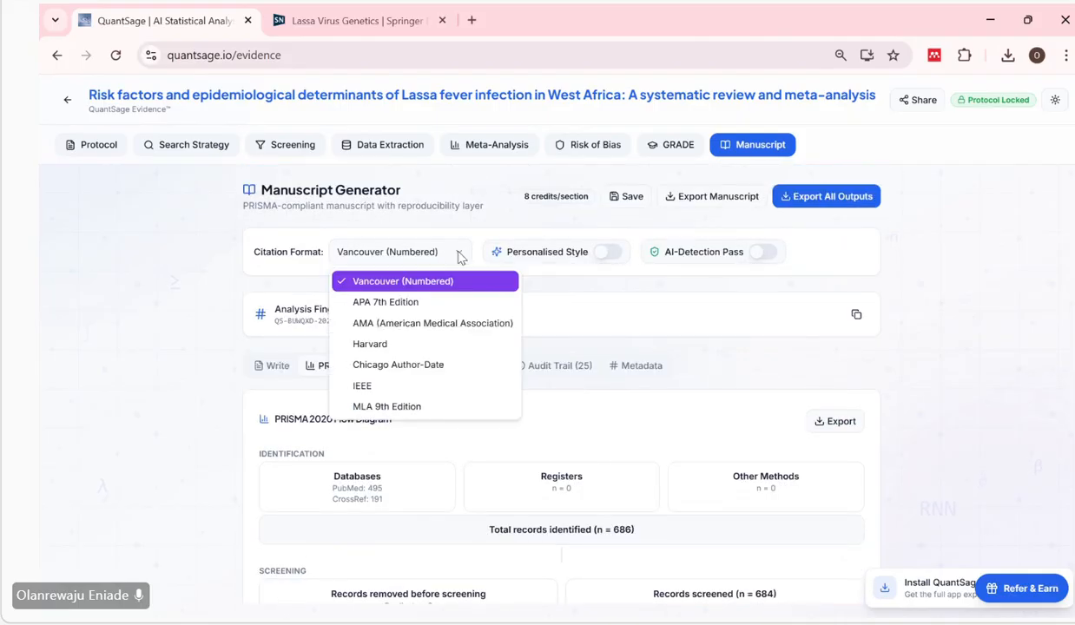
key(Escape)
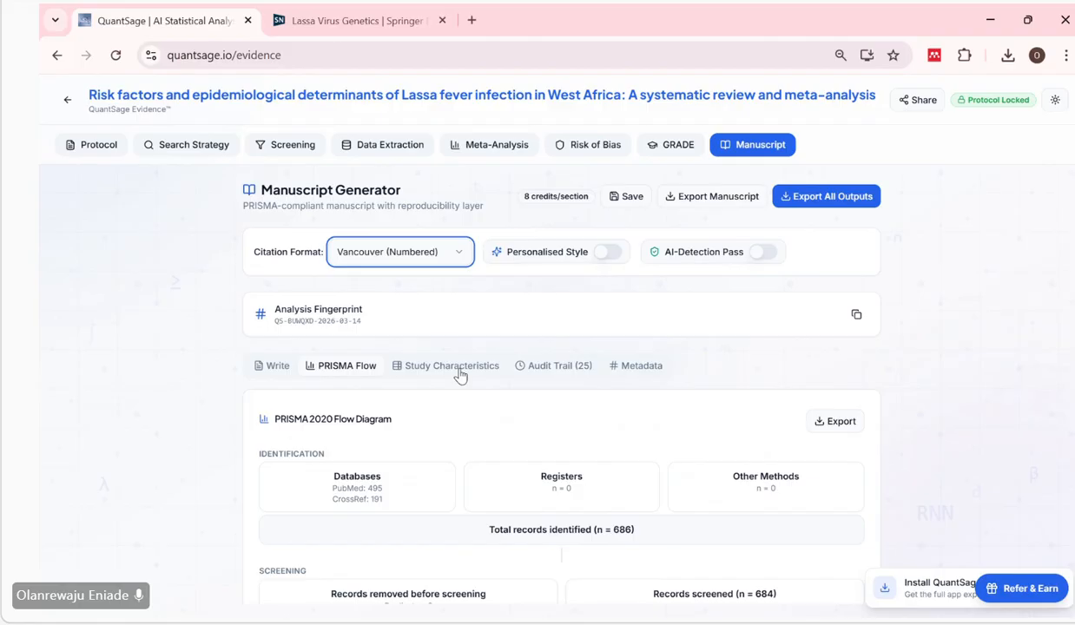
click(460, 373)
scroll(473, 470, down, 2)
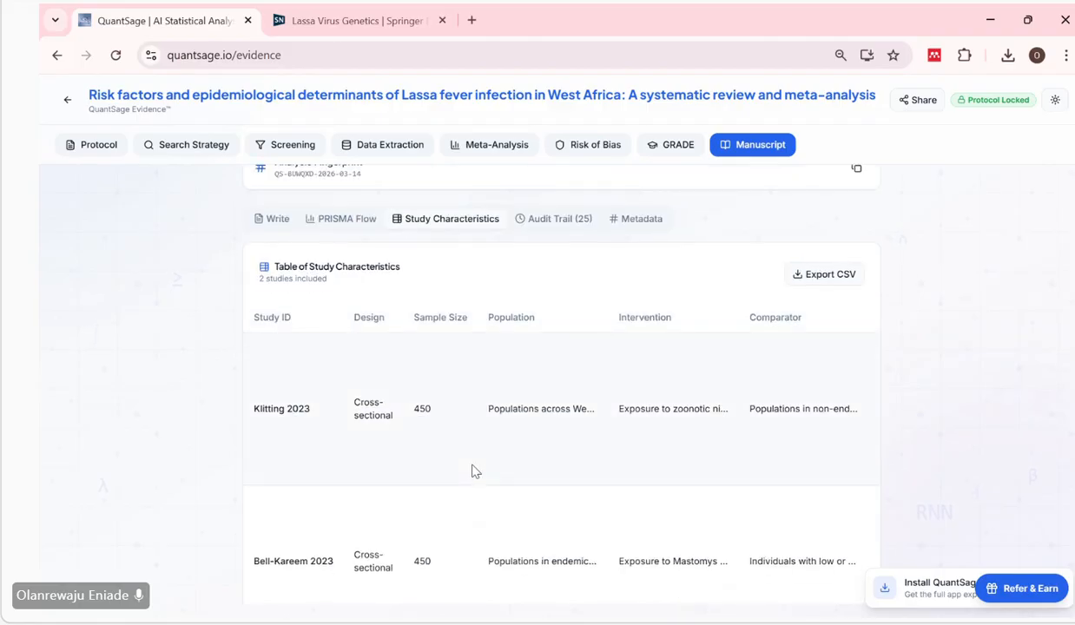
scroll(475, 471, up, 1)
scroll(475, 471, down, 1)
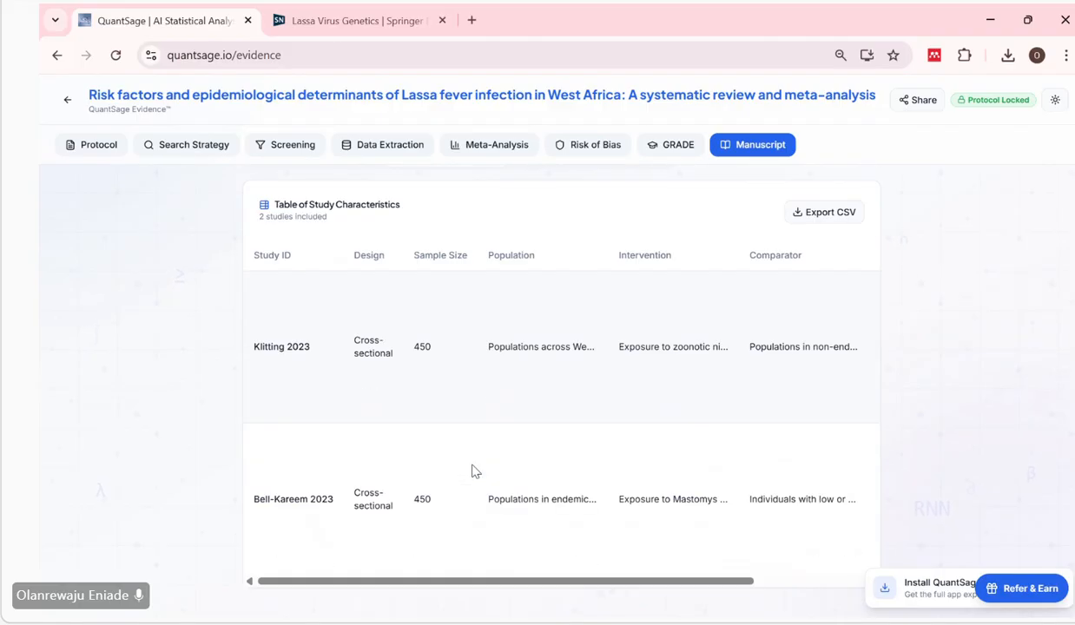
scroll(473, 470, up, 3)
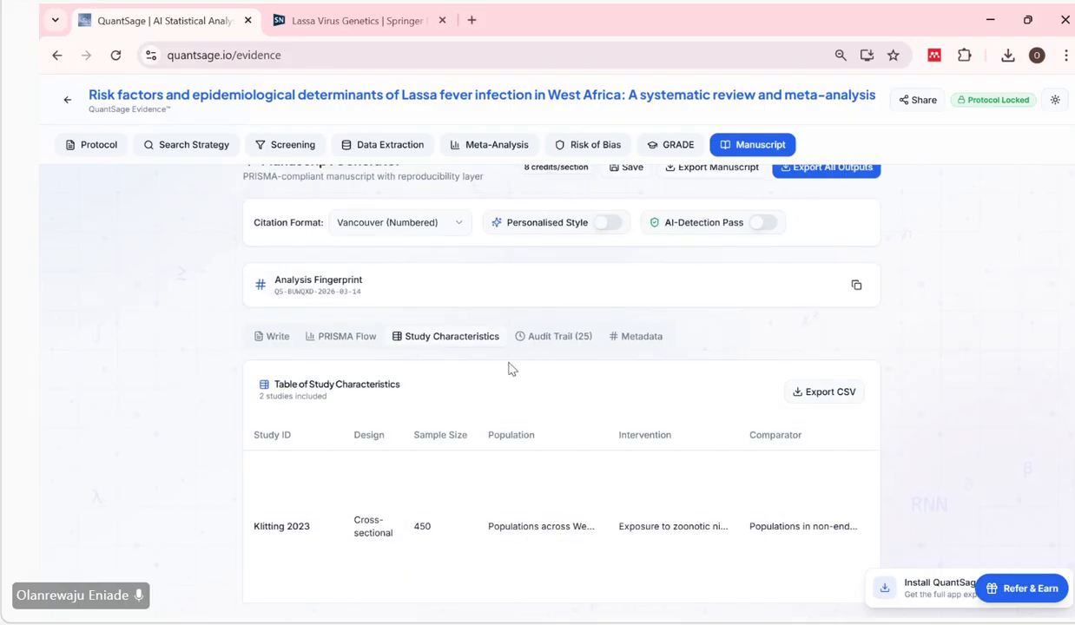
Open the manuscript's audit trail and look through its entries from the GRADE assessment back to the protocol auto-fill.
click(556, 342)
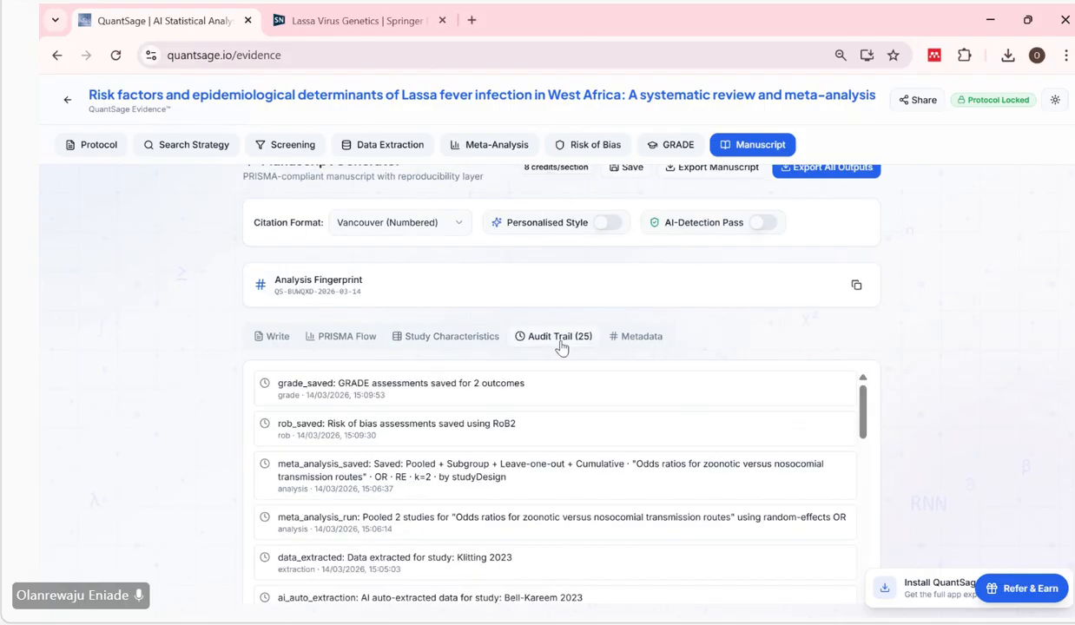
scroll(622, 381, down, 1)
scroll(621, 380, up, 1)
scroll(764, 322, down, 1)
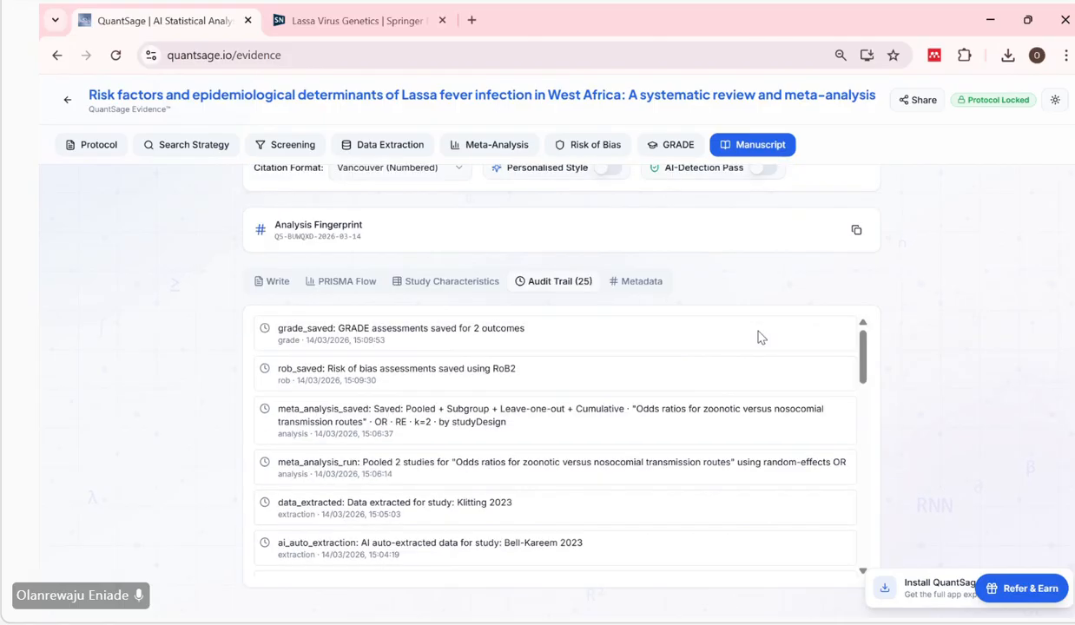
scroll(751, 350, down, 5)
scroll(686, 476, down, 5)
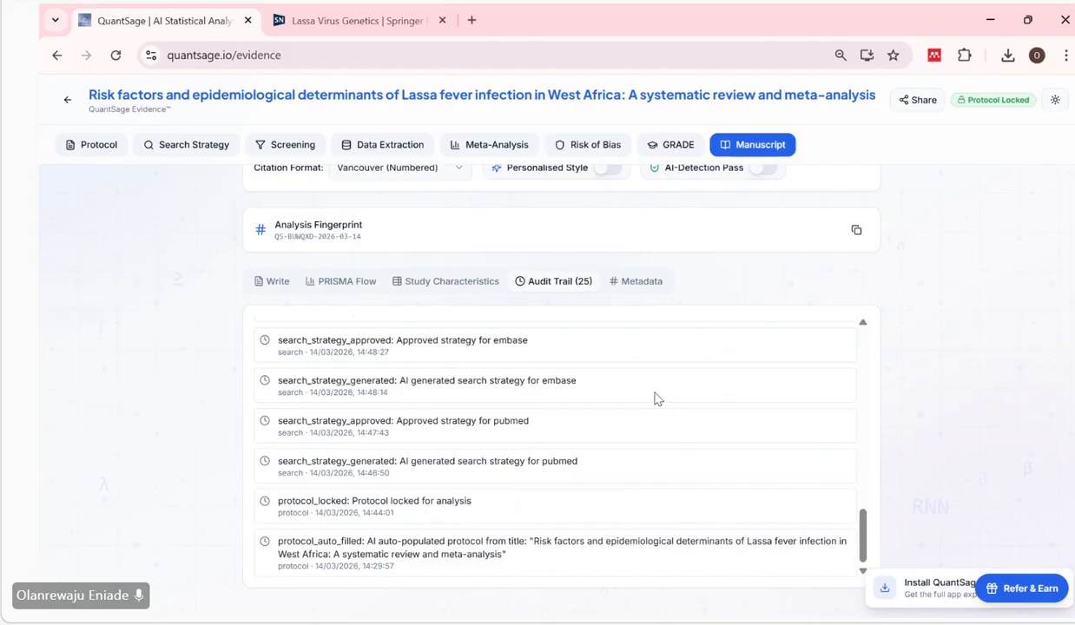
scroll(658, 398, up, 1)
scroll(657, 382, up, 5)
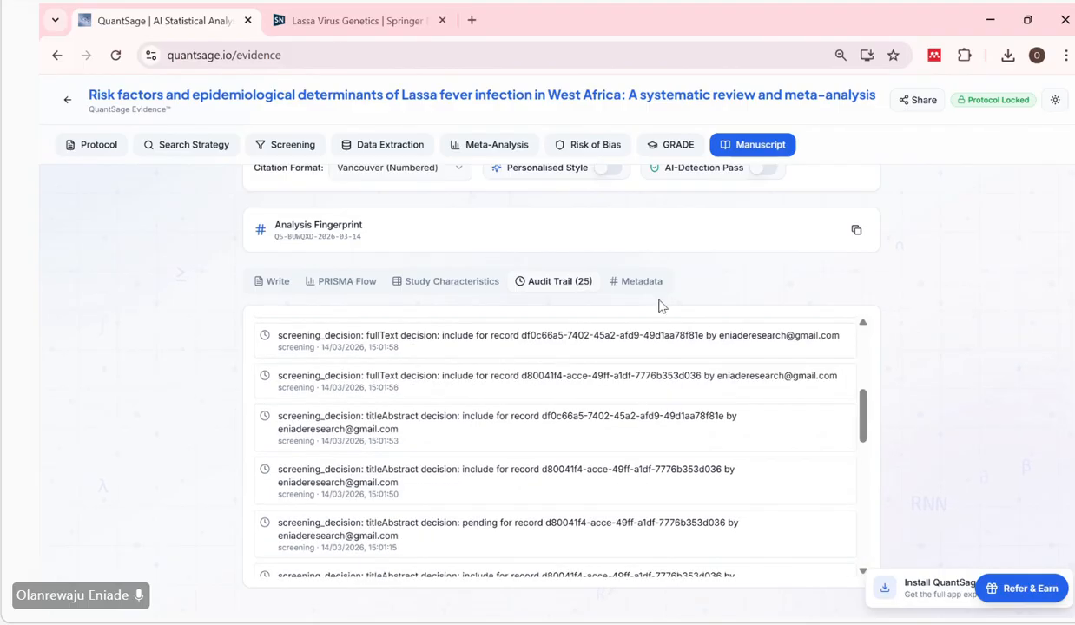
Open the software metadata of the manuscript and examine its fingerprint and stage entries.
click(623, 281)
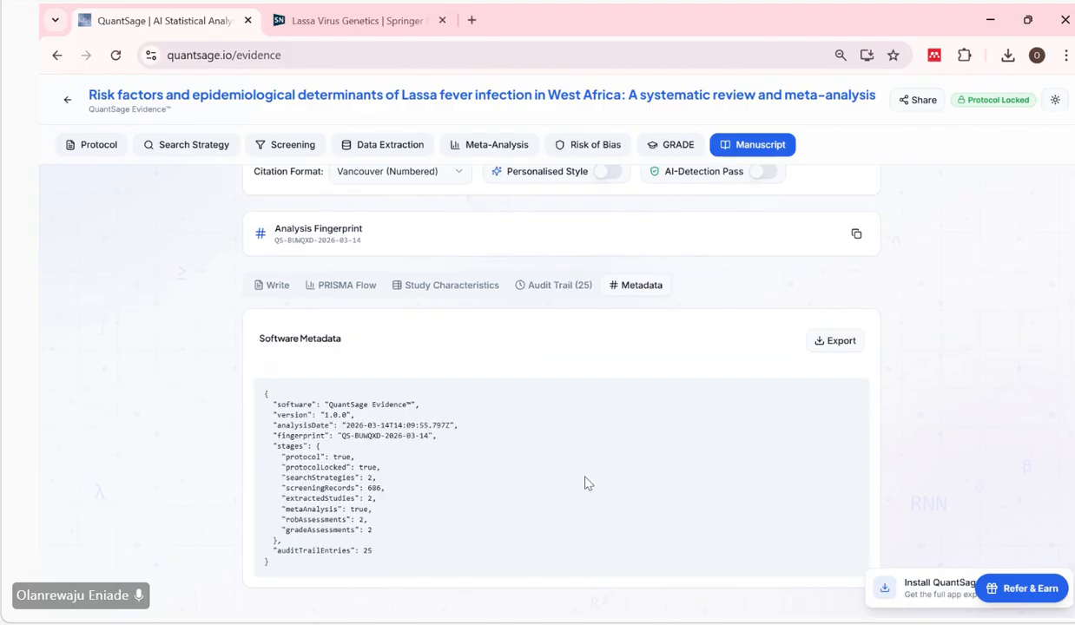
scroll(586, 483, up, 1)
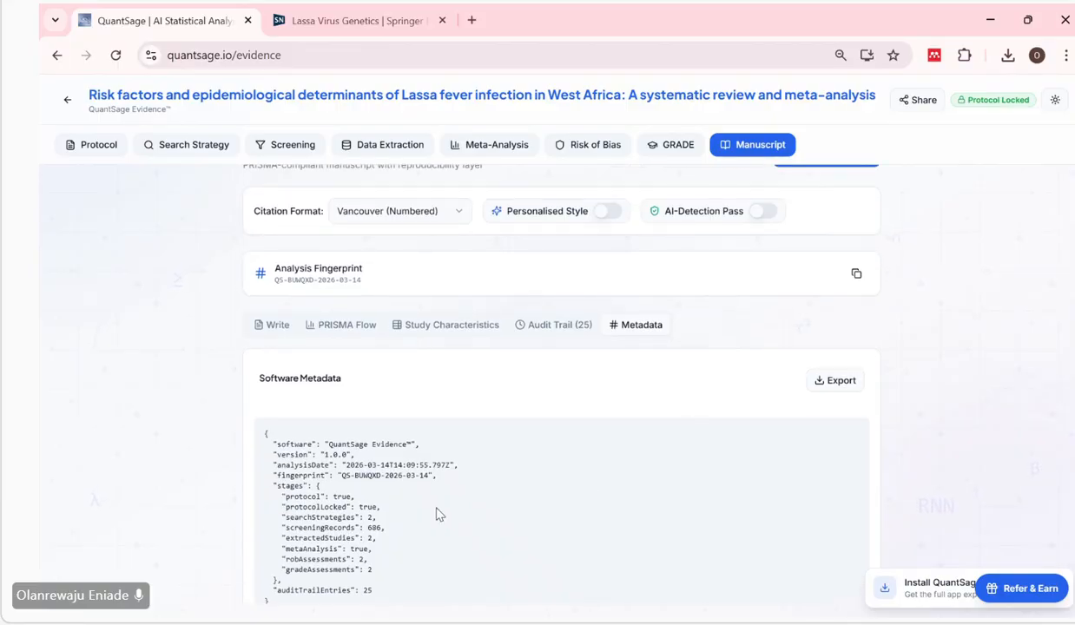
scroll(440, 513, down, 1)
scroll(557, 436, up, 2)
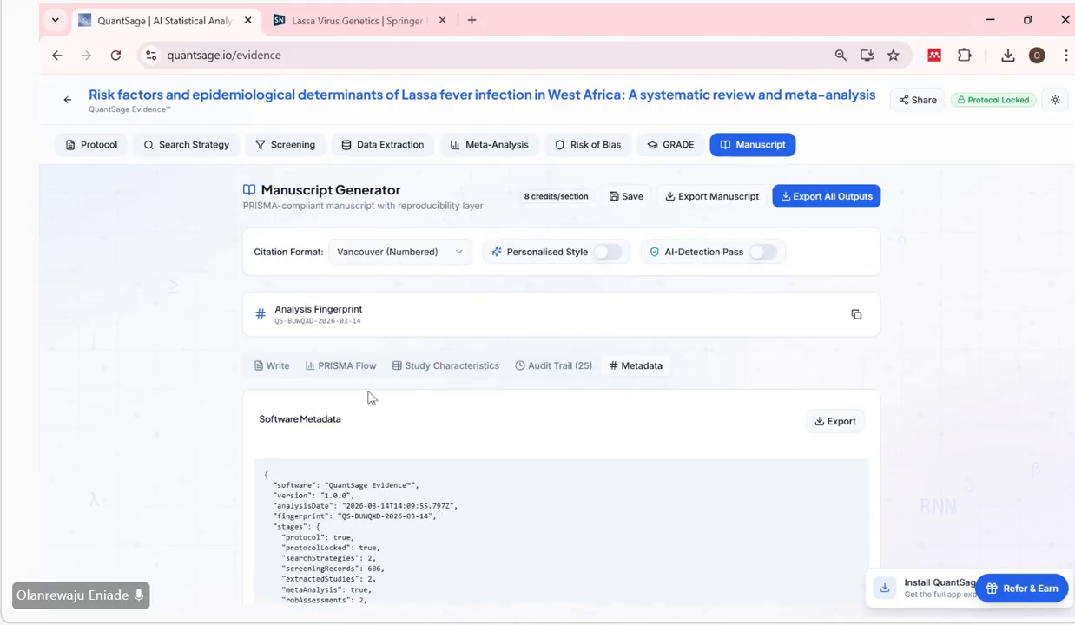
drag(520, 404, 298, 384)
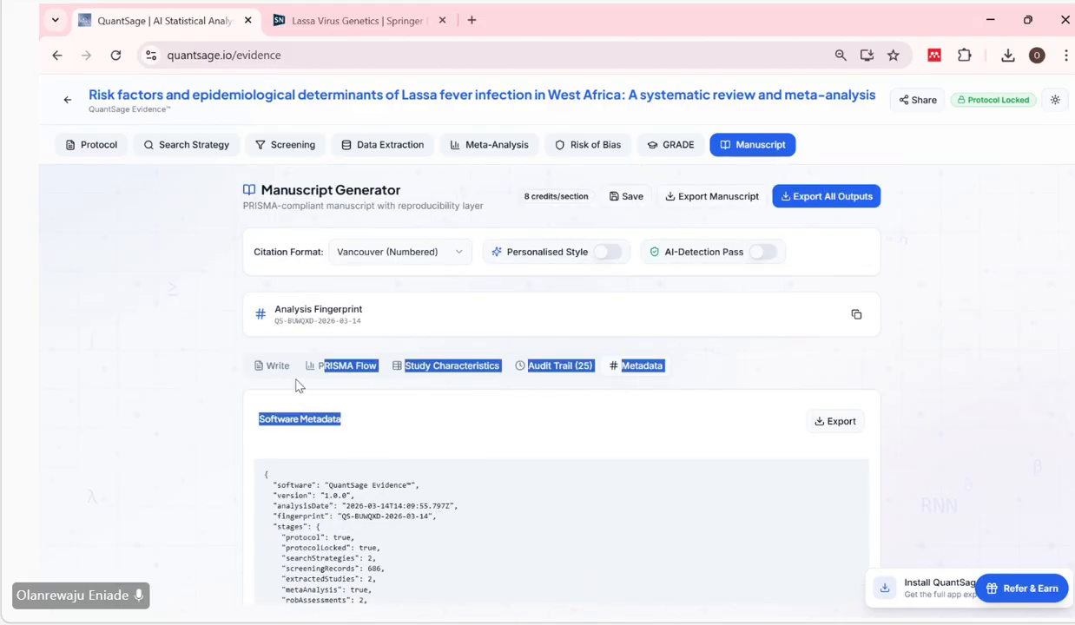
click(350, 389)
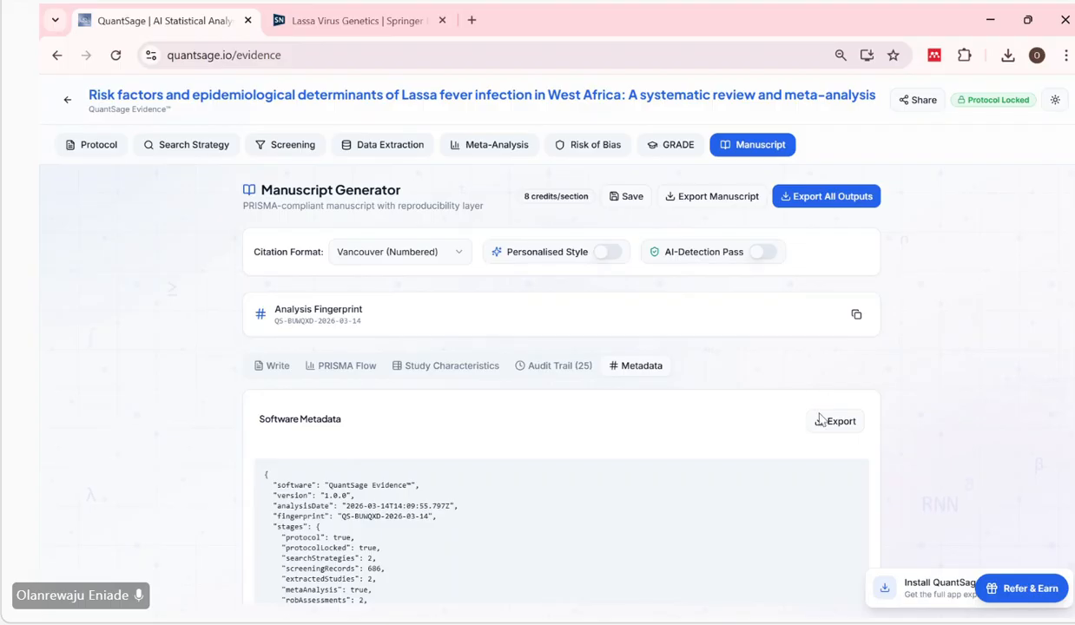
Return to the manuscript writing area and generate the Title section with AI.
click(272, 368)
scroll(682, 398, down, 3)
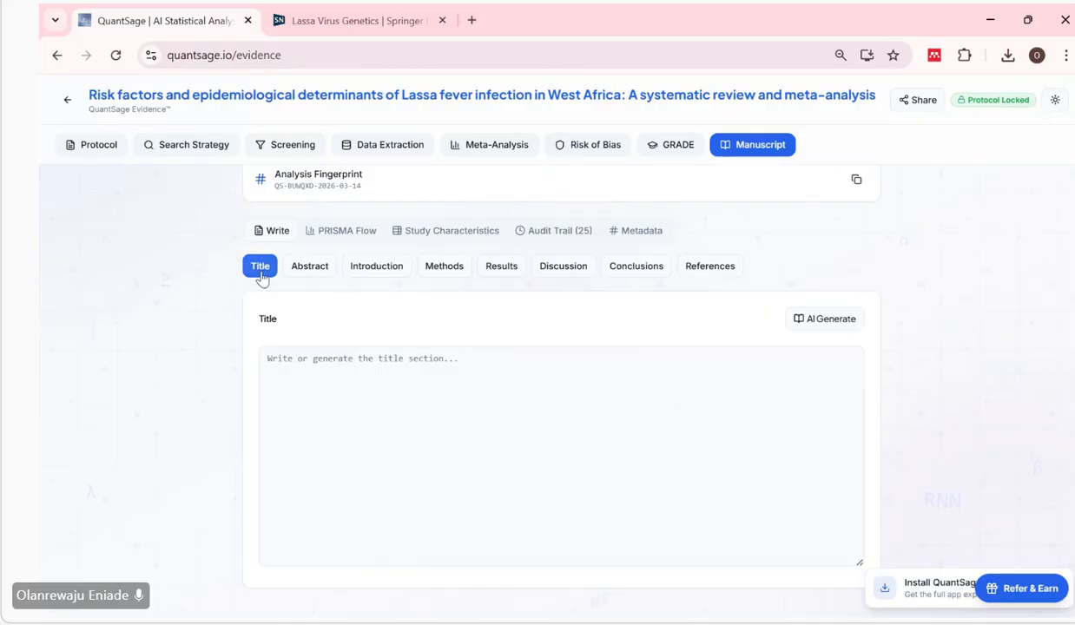
click(817, 320)
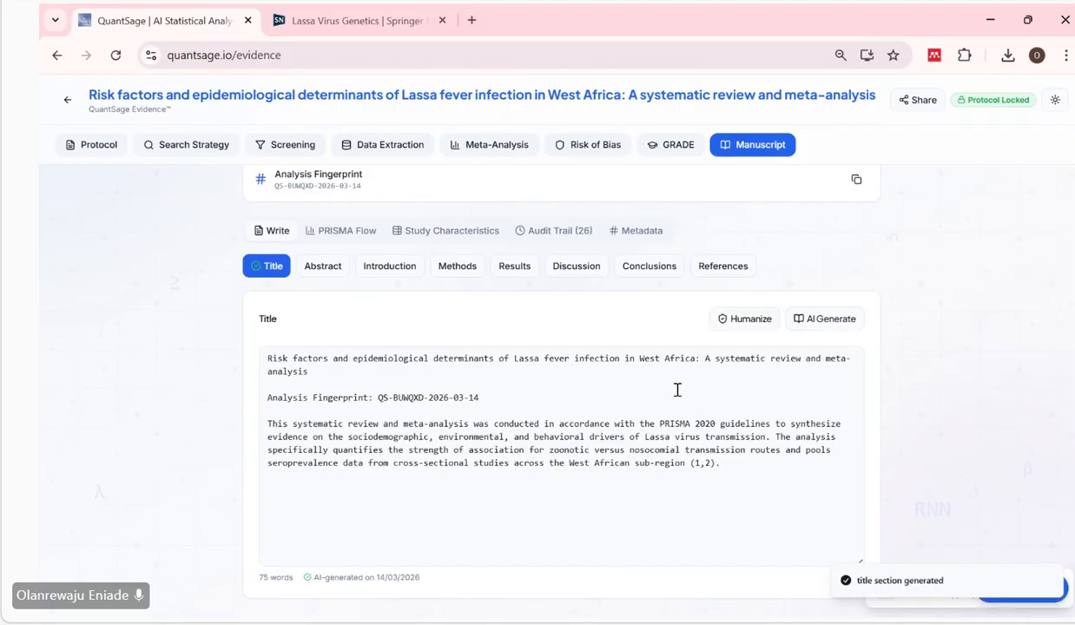
click(547, 357)
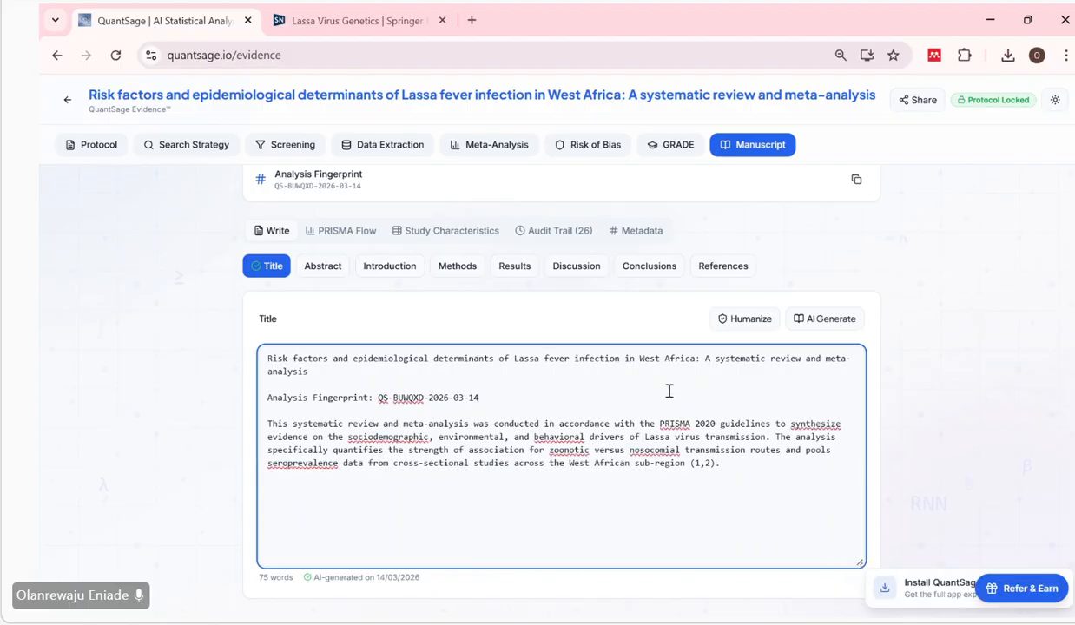
Open the Abstract section, keep the Vancouver citation format and the 300-word target, and try to generate the abstract with AI.
click(330, 272)
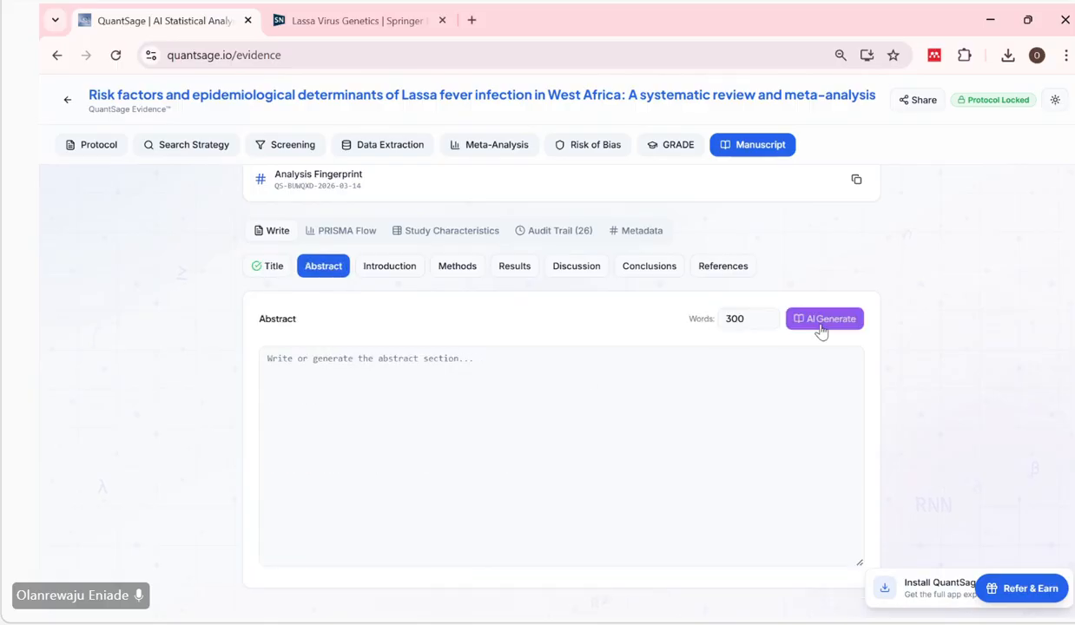
click(751, 319)
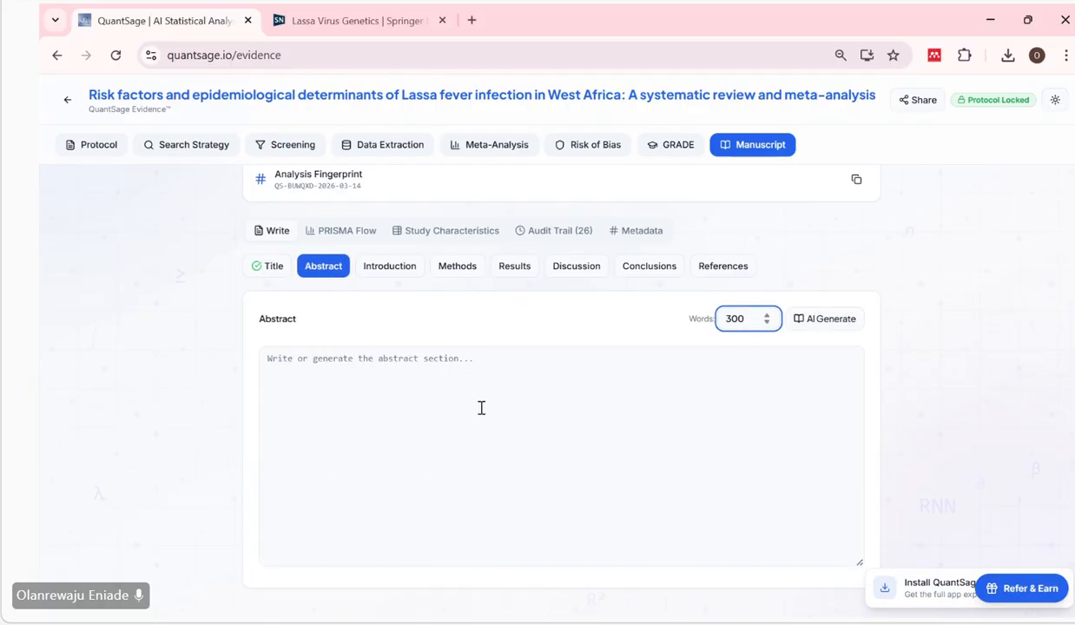
scroll(481, 408, up, 1)
scroll(481, 408, up, 1)
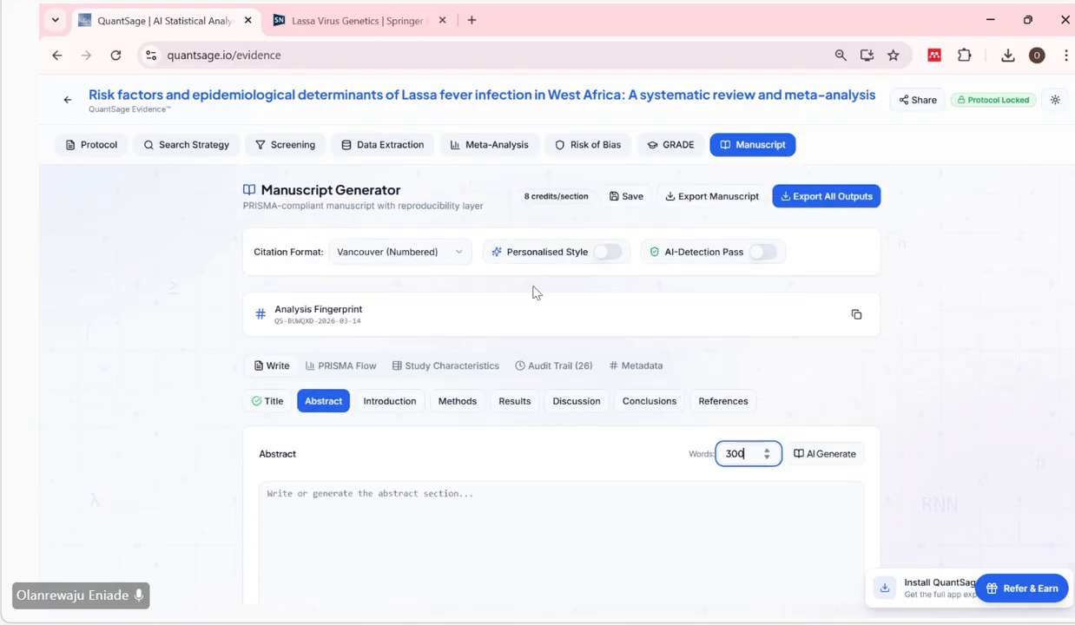
scroll(533, 292, down, 1)
scroll(533, 293, up, 1)
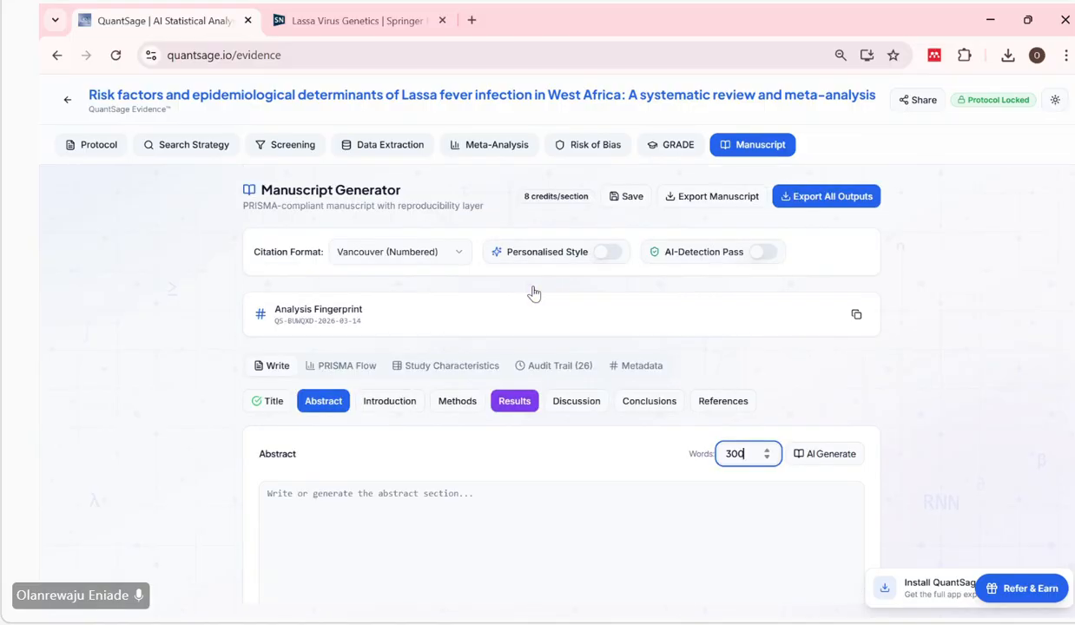
click(453, 249)
click(752, 335)
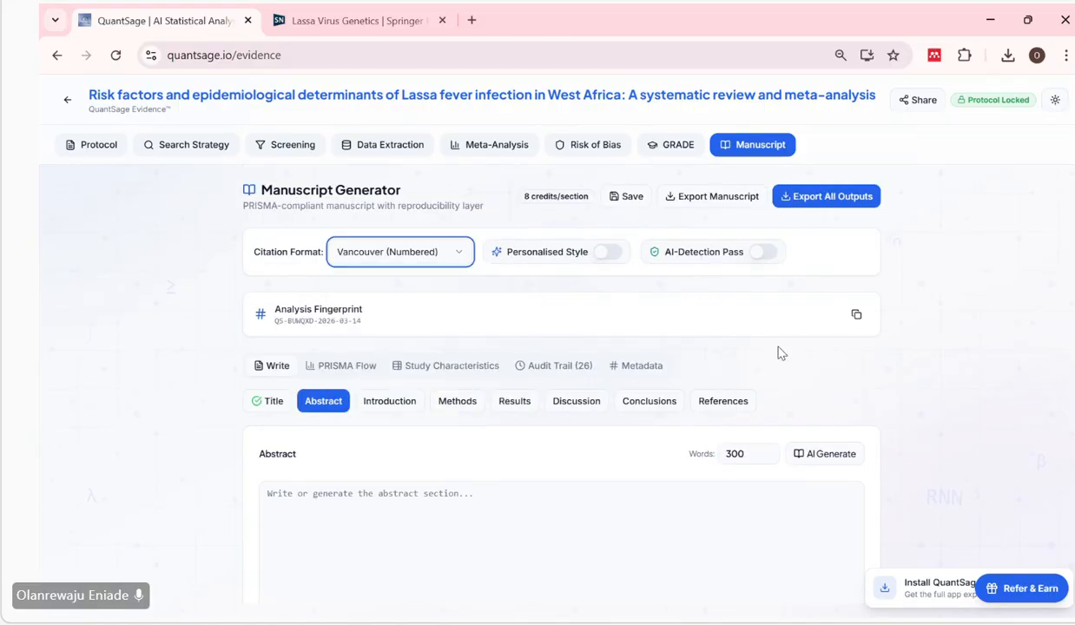
scroll(752, 335, down, 1)
click(754, 362)
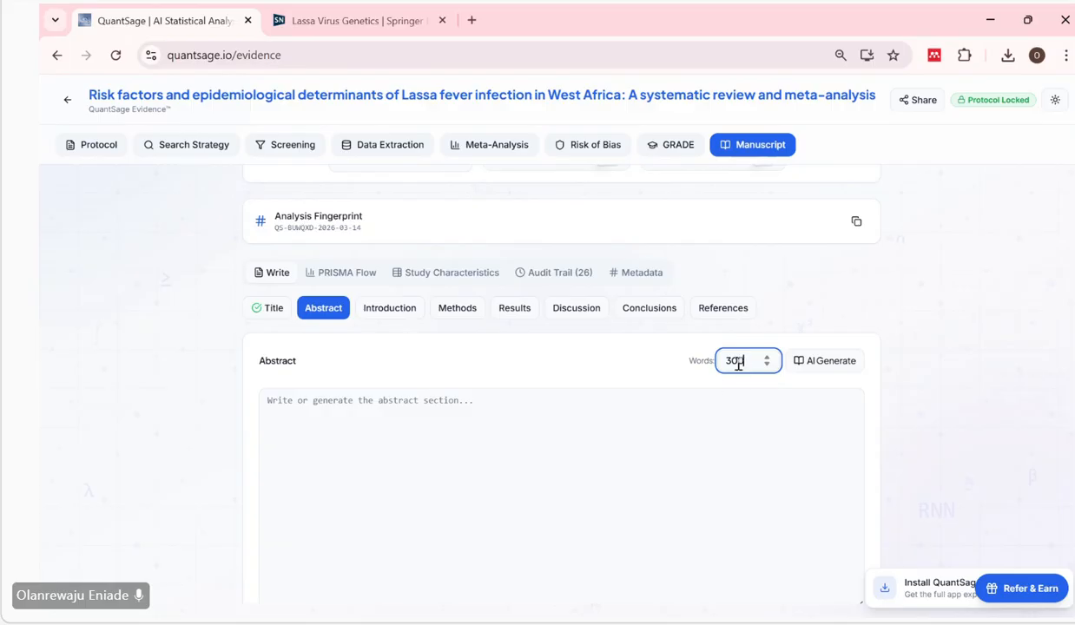
click(825, 373)
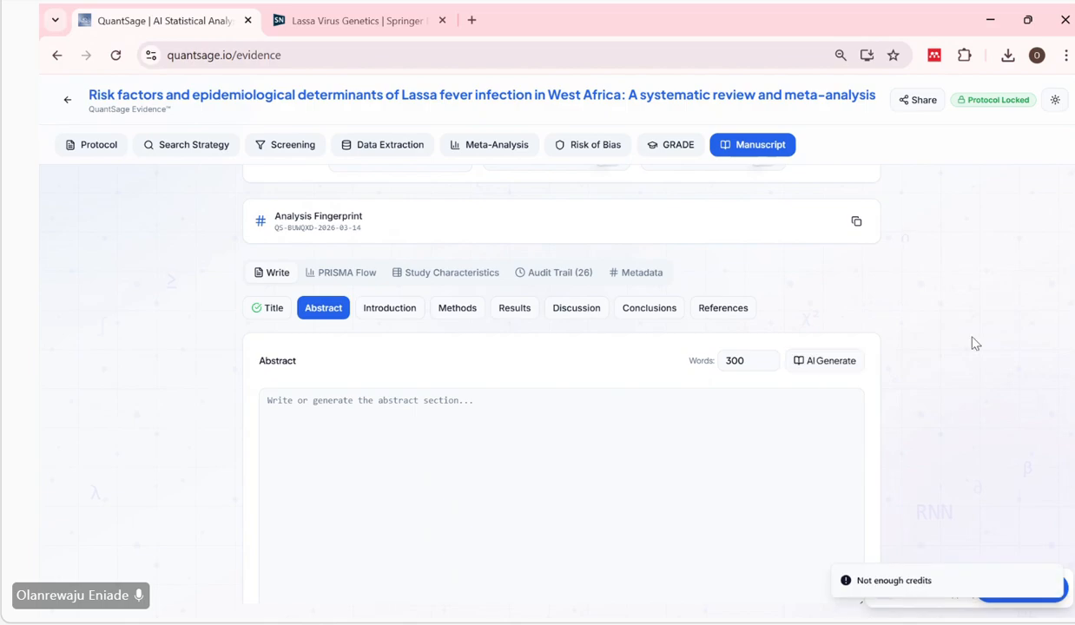
Retry the AI generation of the Abstract section with the target length of 300 words.
scroll(975, 344, down, 1)
scroll(972, 343, up, 1)
scroll(655, 367, down, 1)
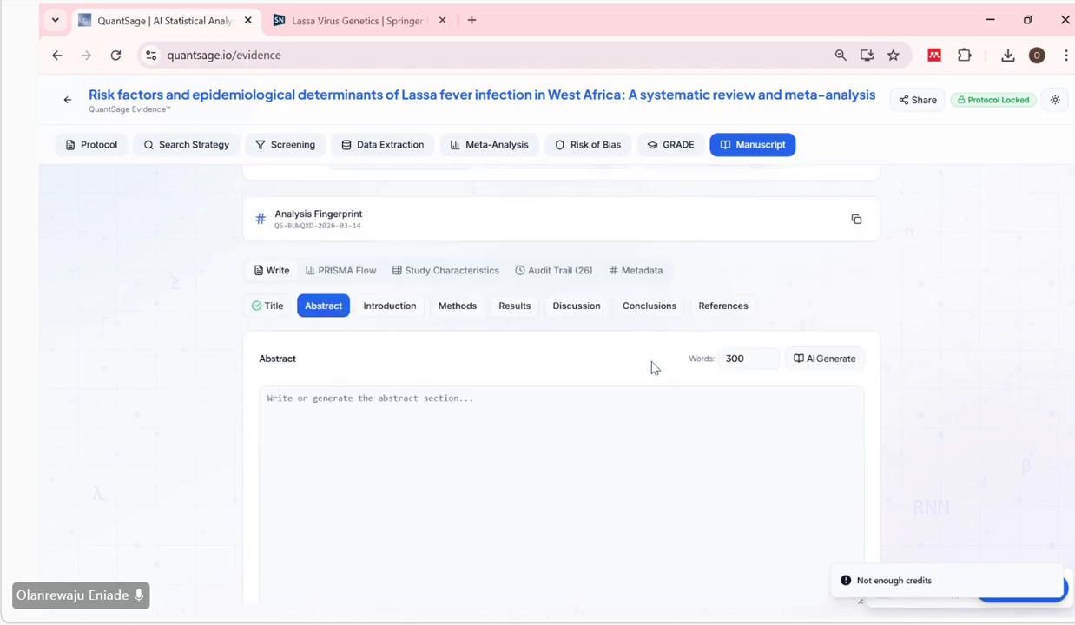
scroll(629, 487, down, 1)
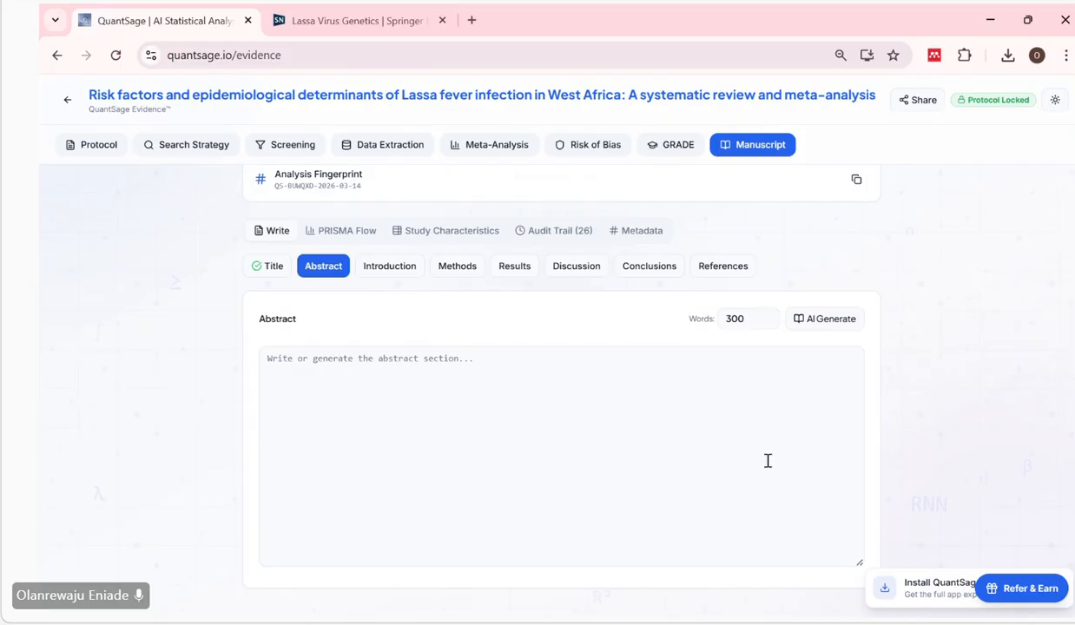
scroll(772, 465, up, 1)
scroll(772, 464, up, 1)
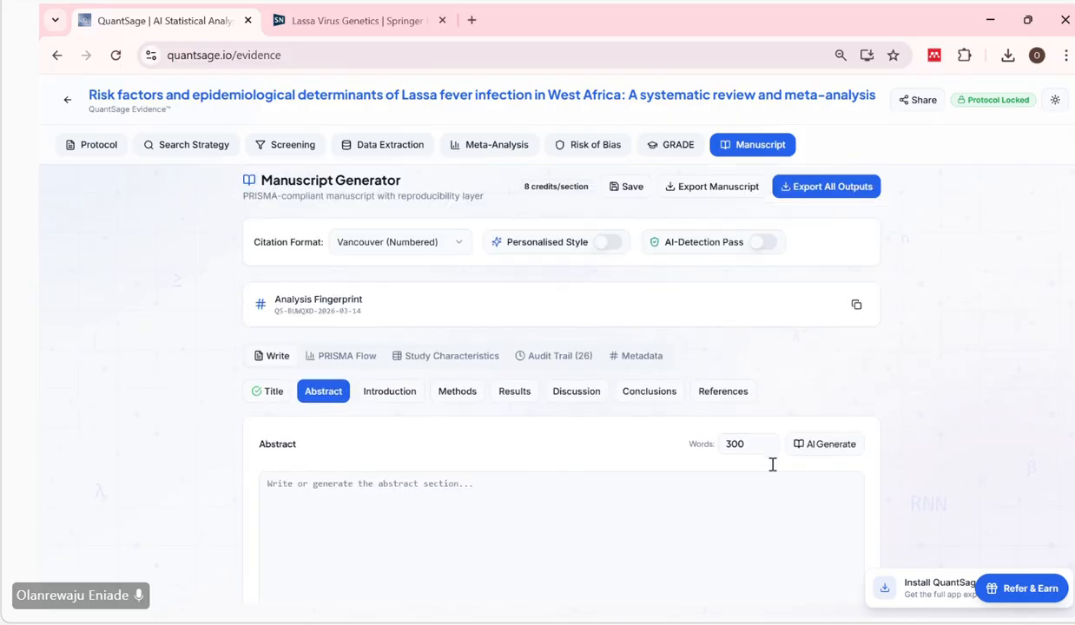
scroll(772, 465, down, 1)
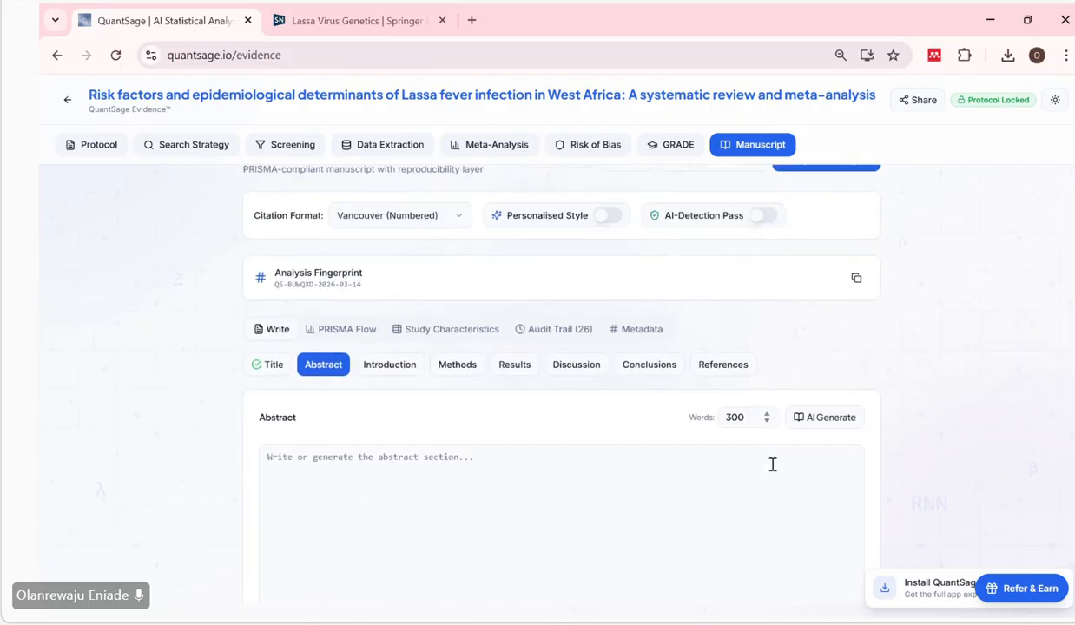
click(811, 417)
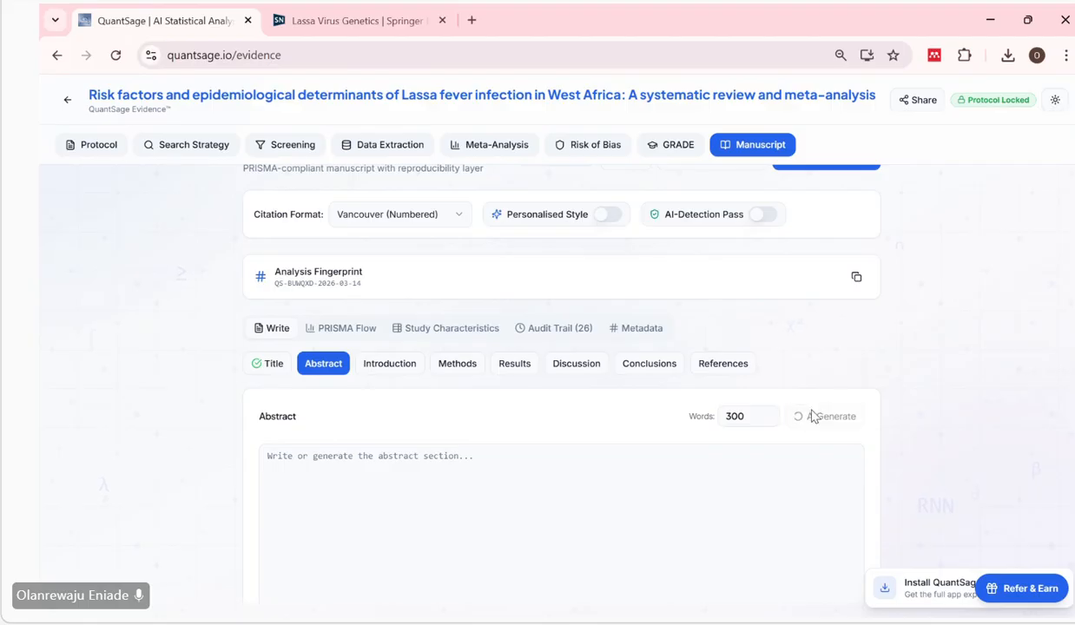
Read through the generated abstract, from the background and objectives to the main results.
scroll(812, 417, down, 1)
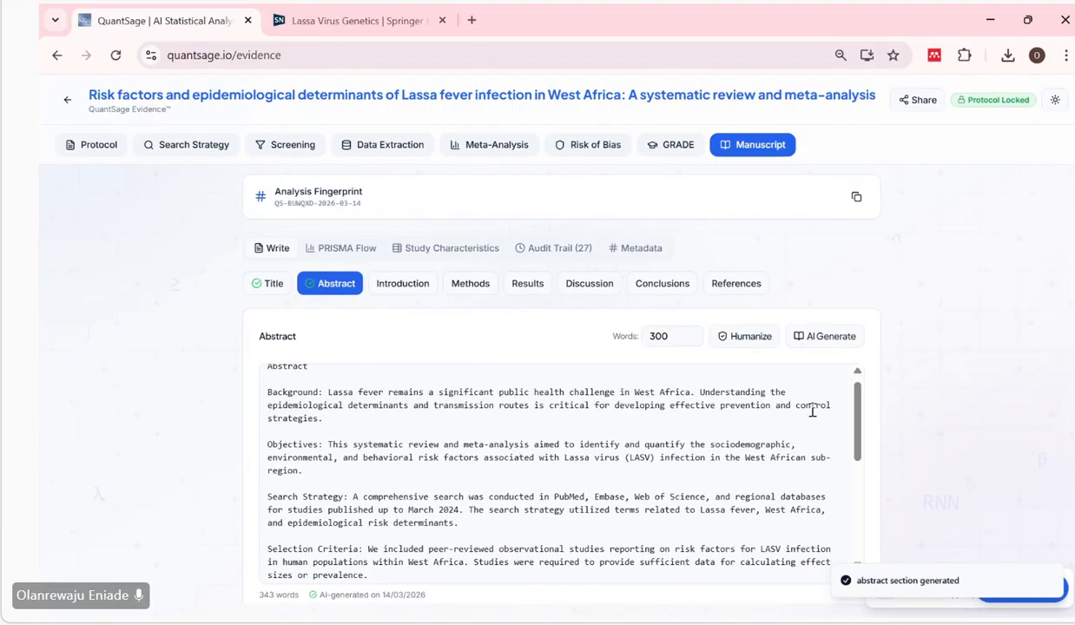
scroll(812, 410, down, 2)
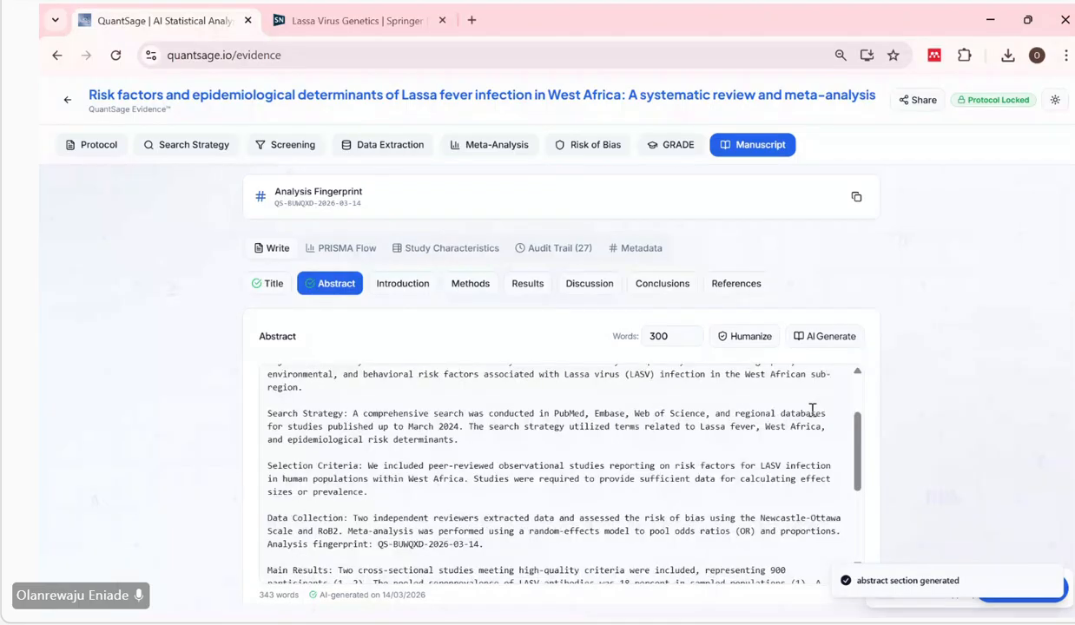
scroll(812, 410, down, 1)
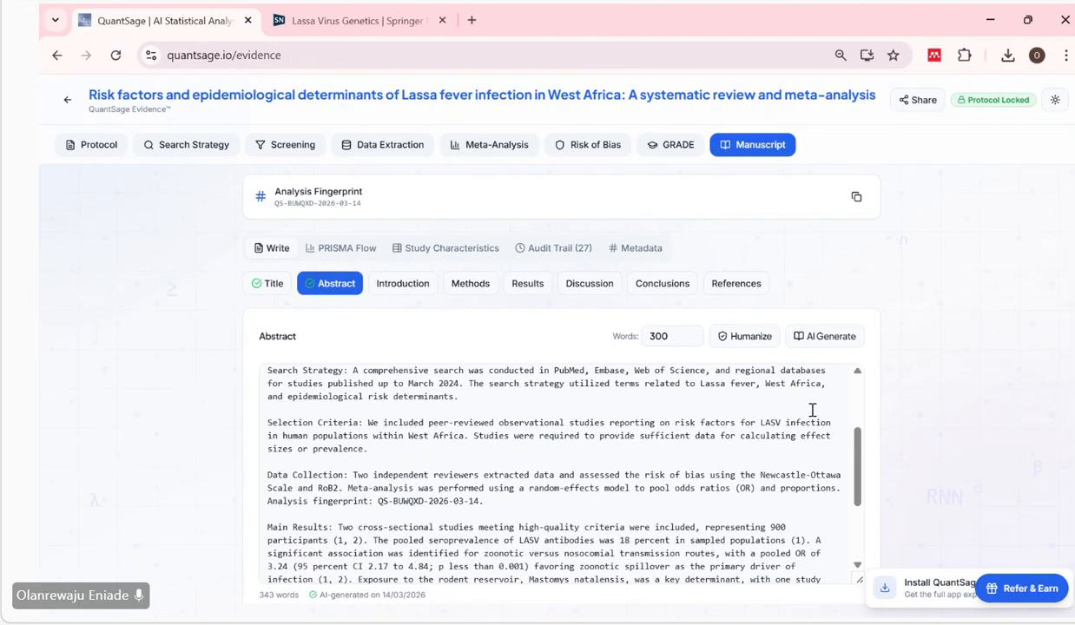
scroll(812, 410, up, 1)
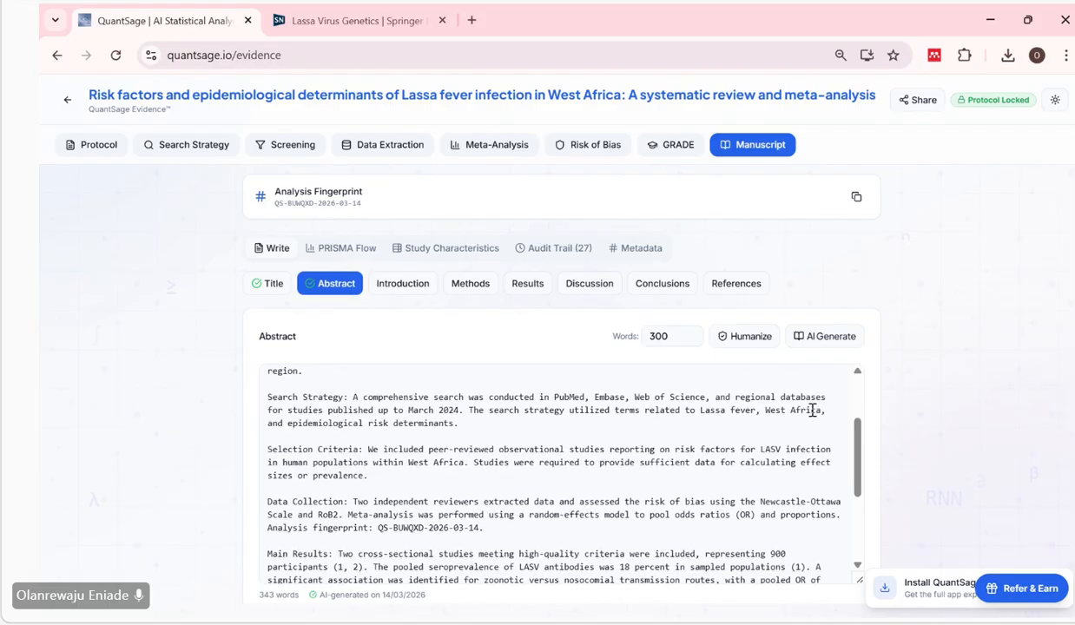
scroll(813, 410, down, 1)
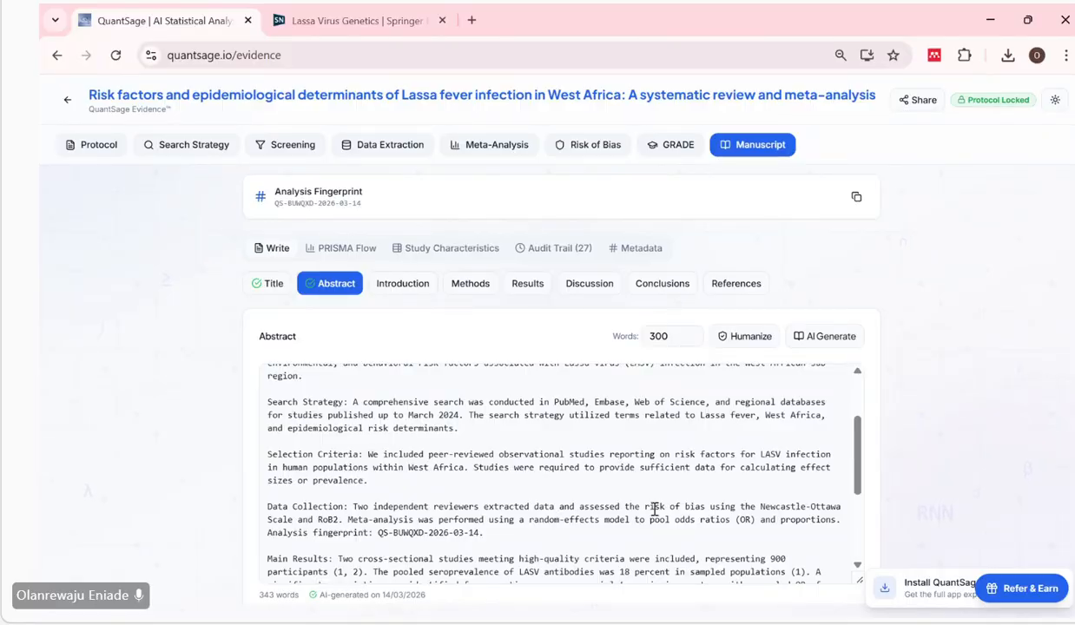
scroll(744, 515, up, 1)
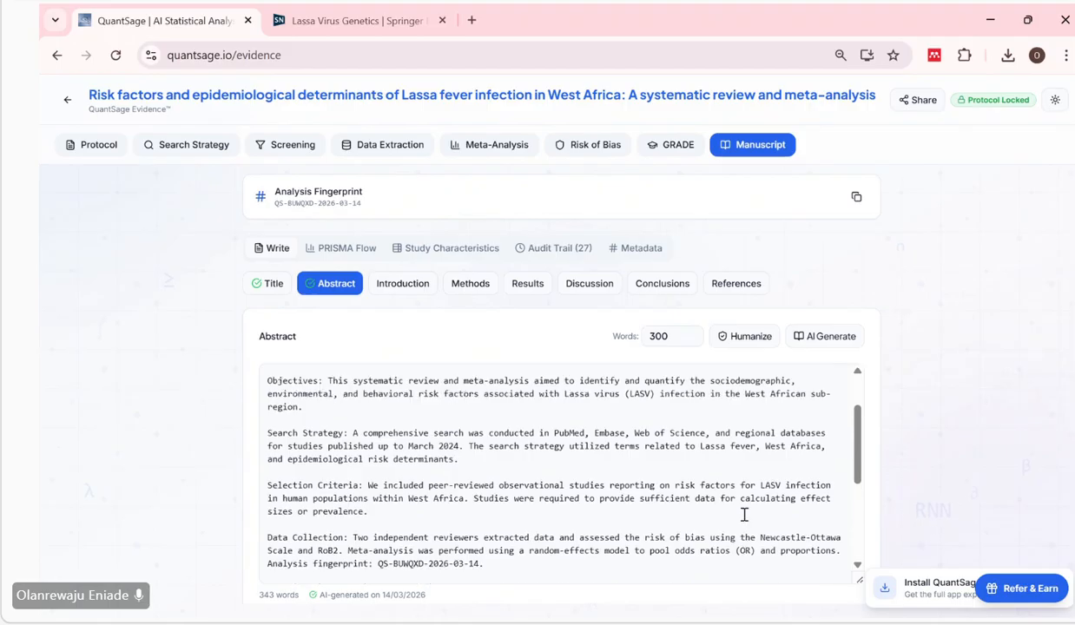
Open the Introduction section and start its AI generation with a target of 800 words.
click(415, 288)
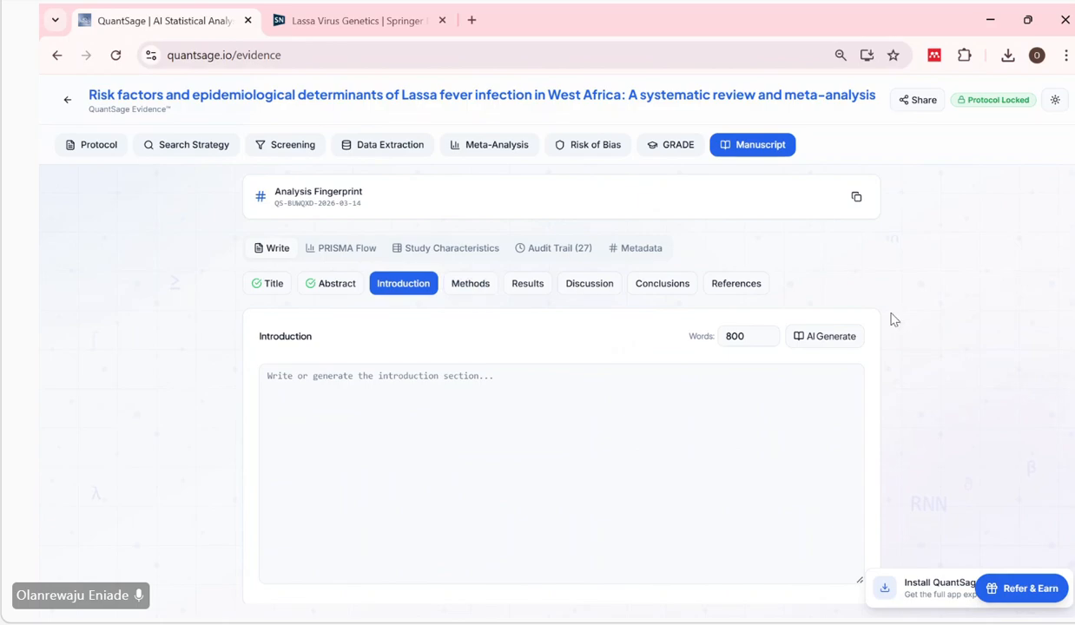
click(762, 337)
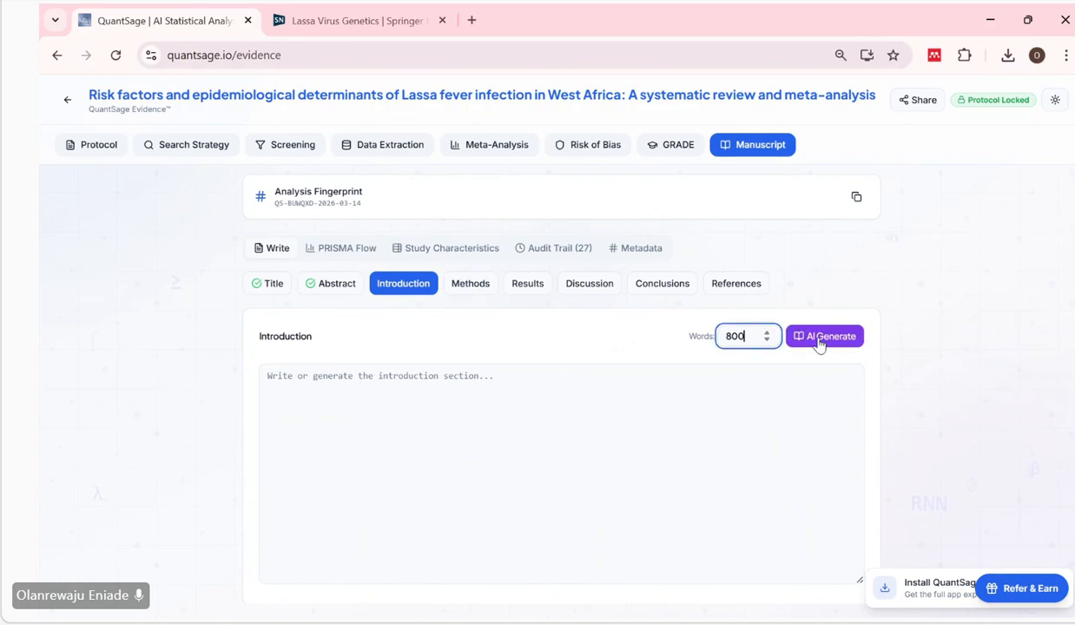
click(818, 343)
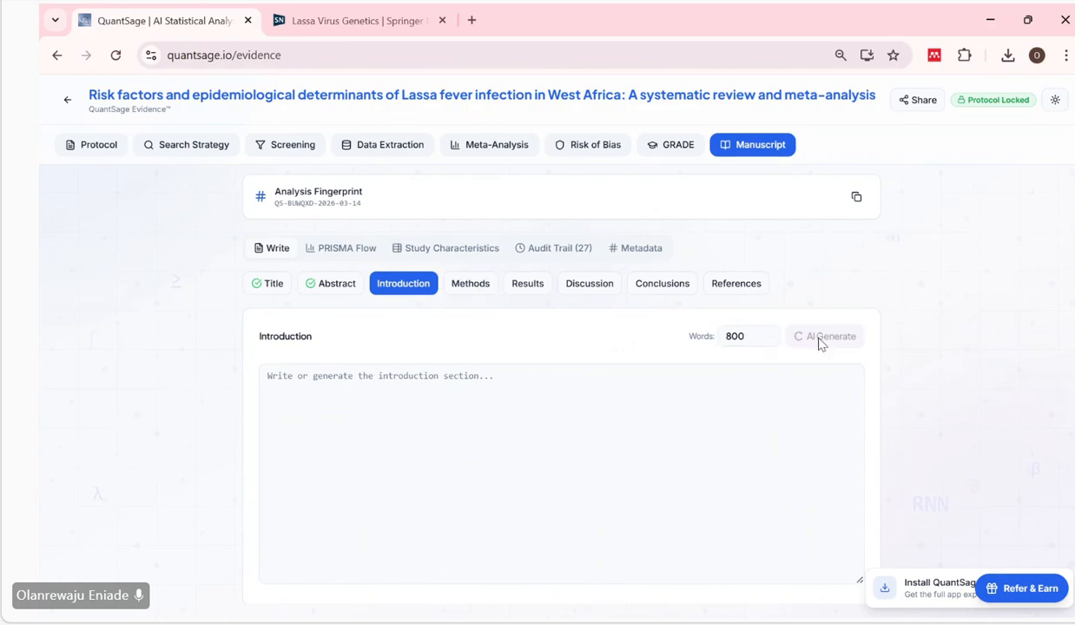
Open the Methods section, set its target length to 500 words and generate the text with AI.
click(481, 300)
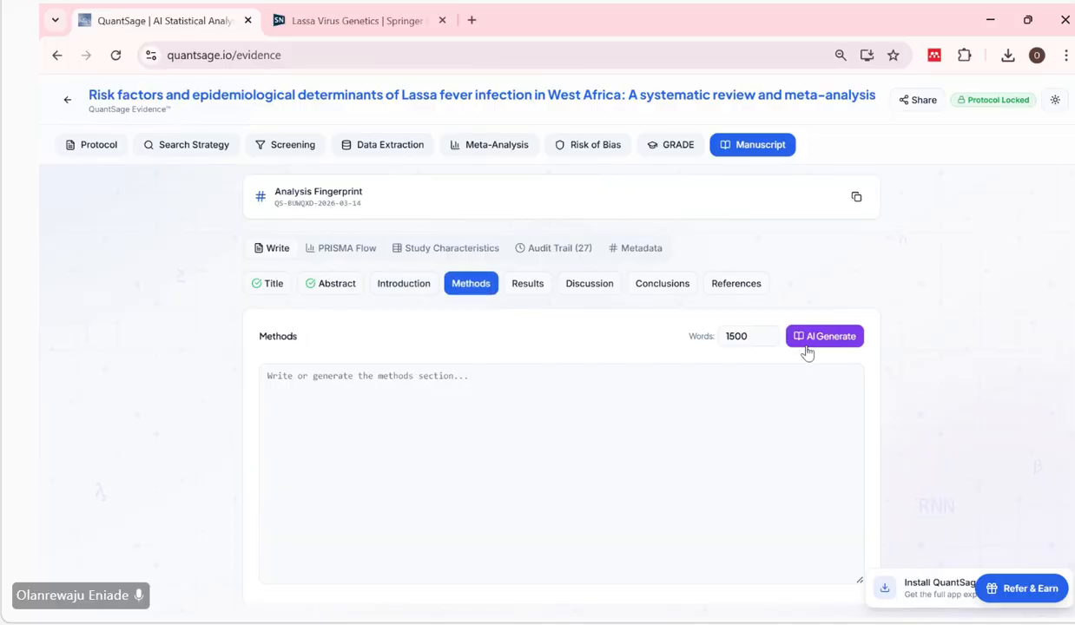
drag(761, 336, 707, 339)
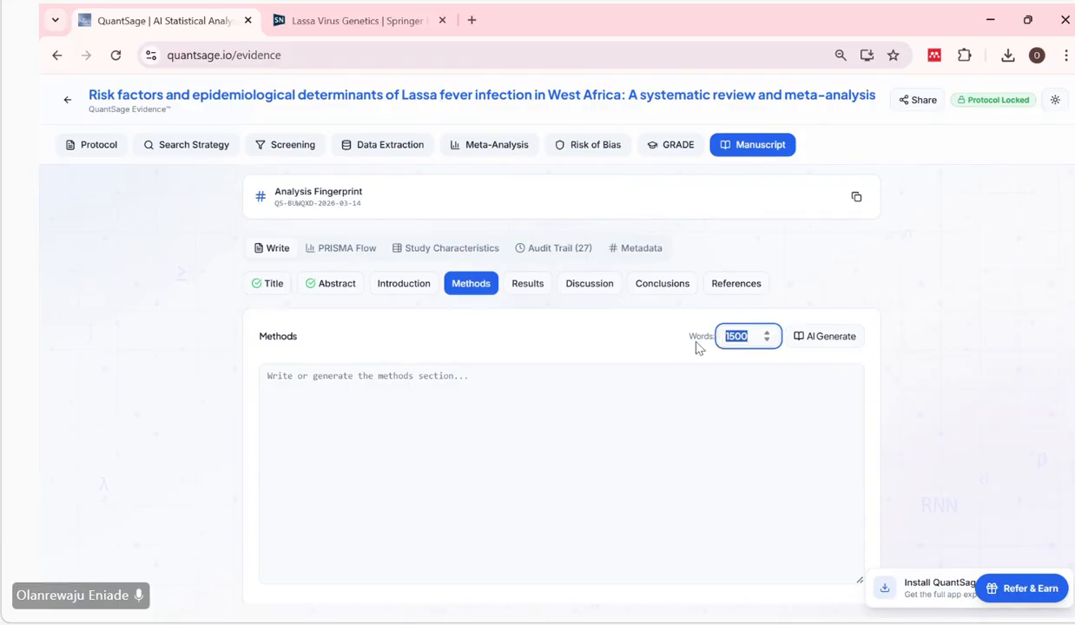
text(500)
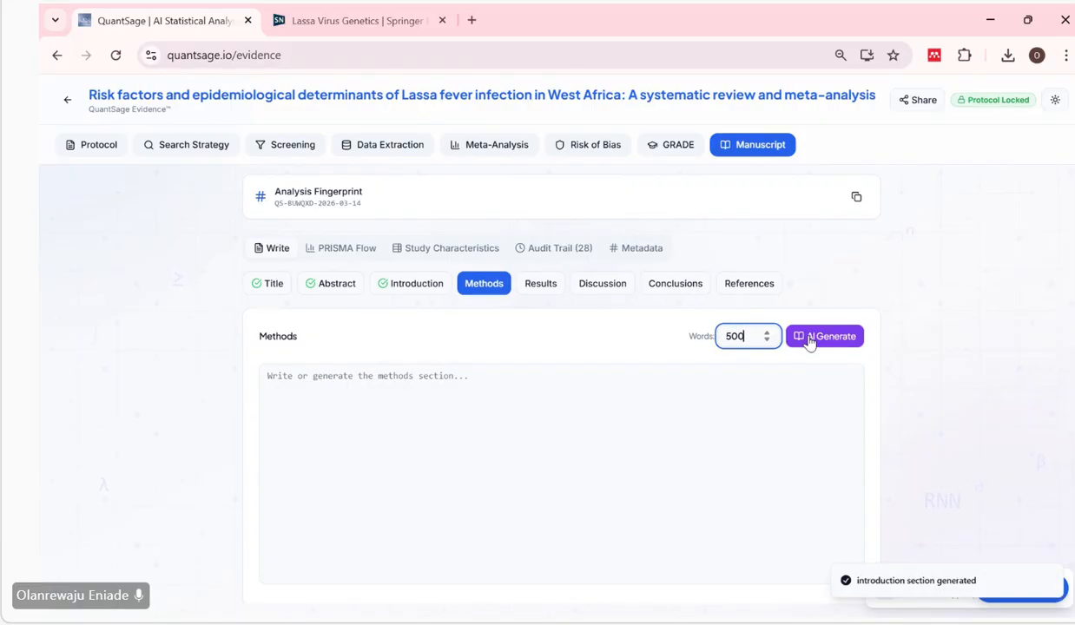
click(808, 339)
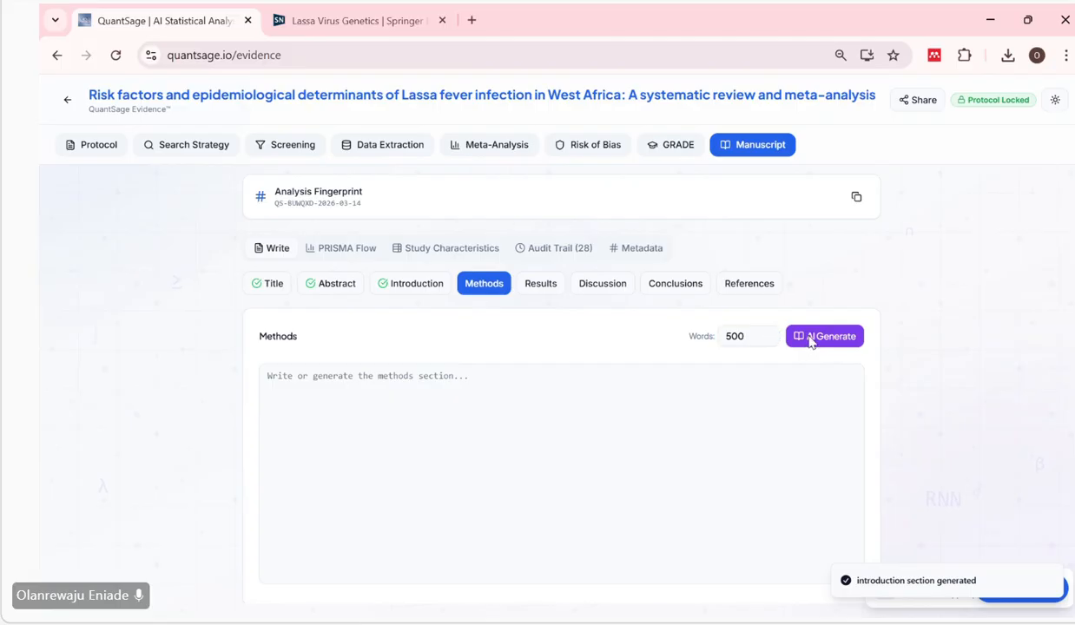
Open the Results section, set its target length to 1000 words and generate the text with AI.
click(543, 286)
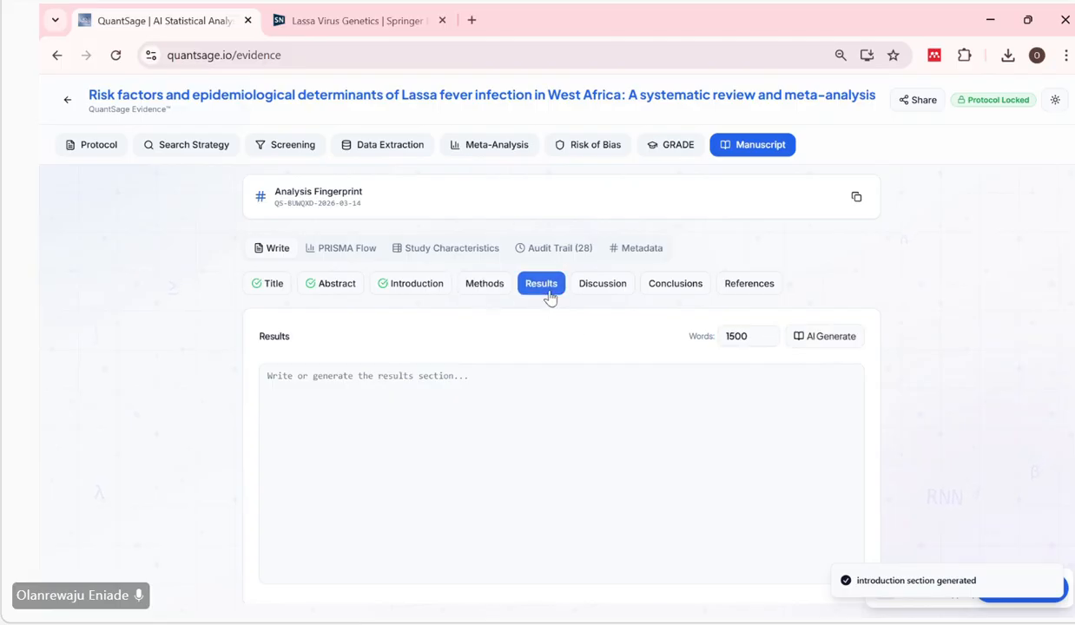
click(754, 335)
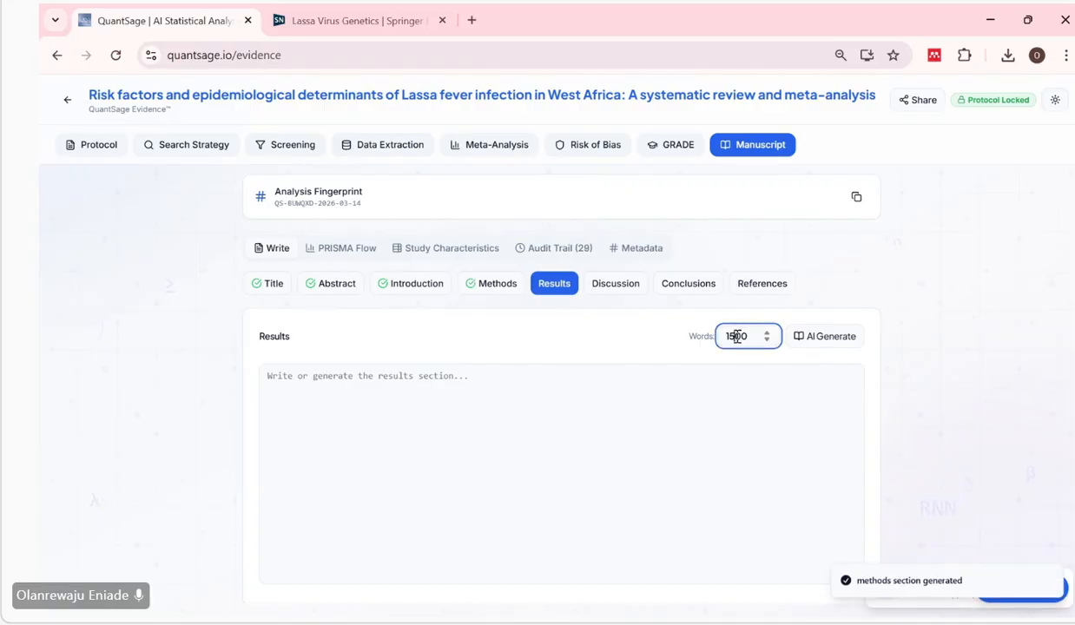
click(737, 336)
key(BackSpace)
text(0)
click(824, 343)
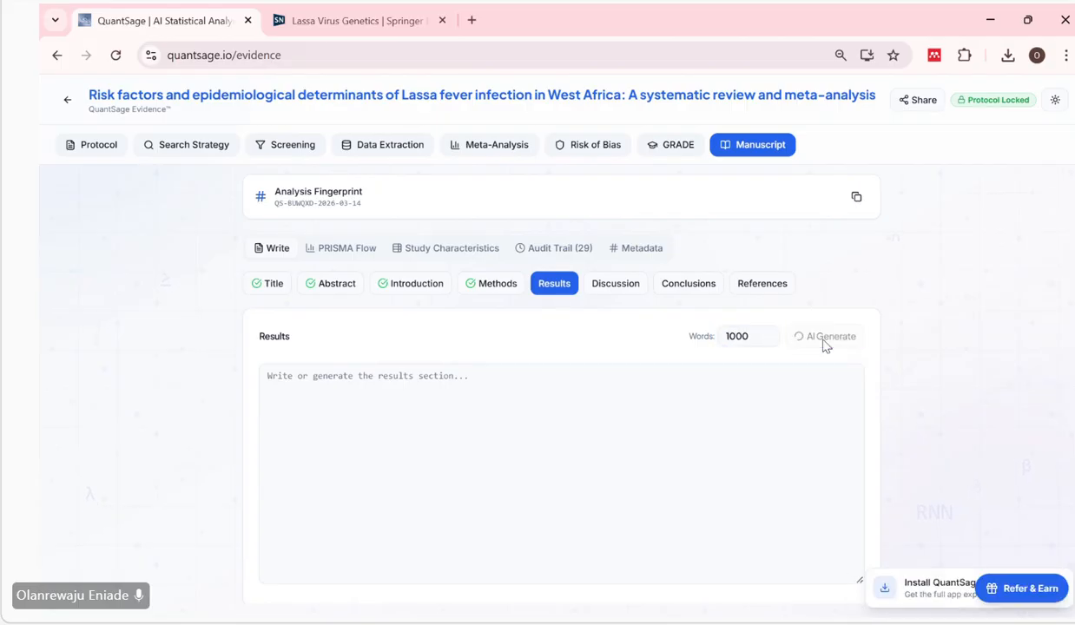
Open the Discussion section and generate it with AI, keeping the target length of 1500 words.
click(624, 293)
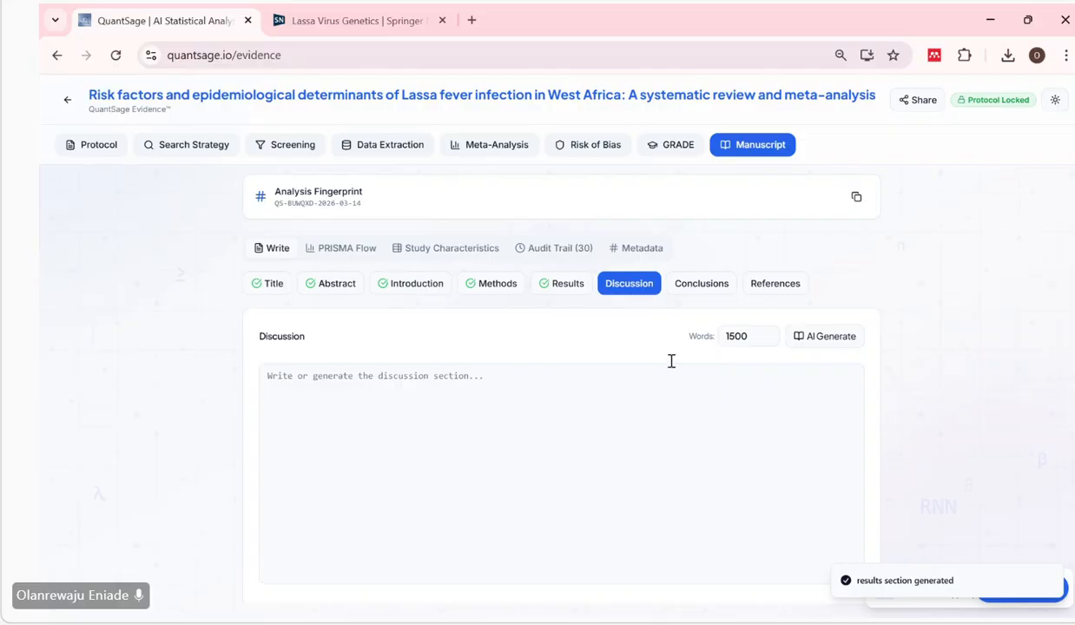
click(831, 338)
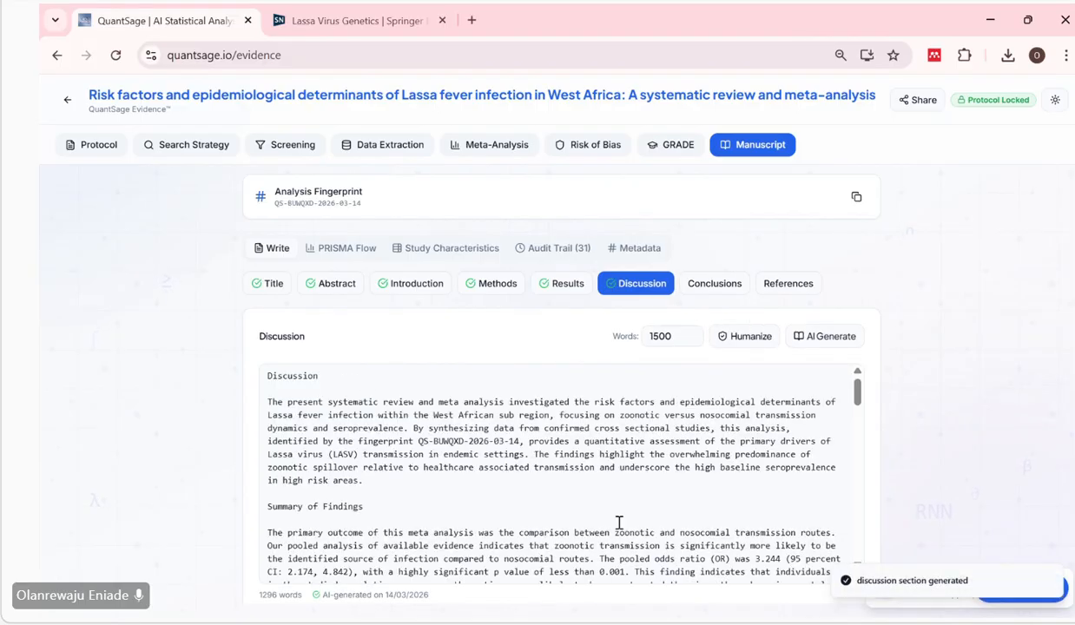
Read through the generated Discussion's opening paragraph and the start of its Summary of Findings.
scroll(627, 480, down, 1)
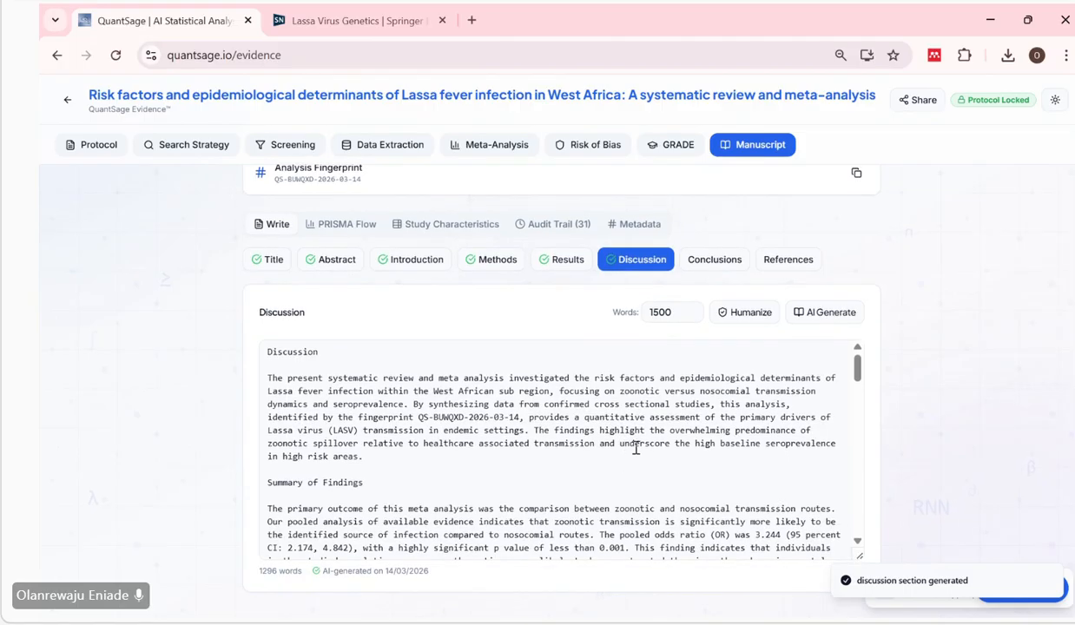
scroll(642, 442, down, 1)
scroll(648, 441, down, 2)
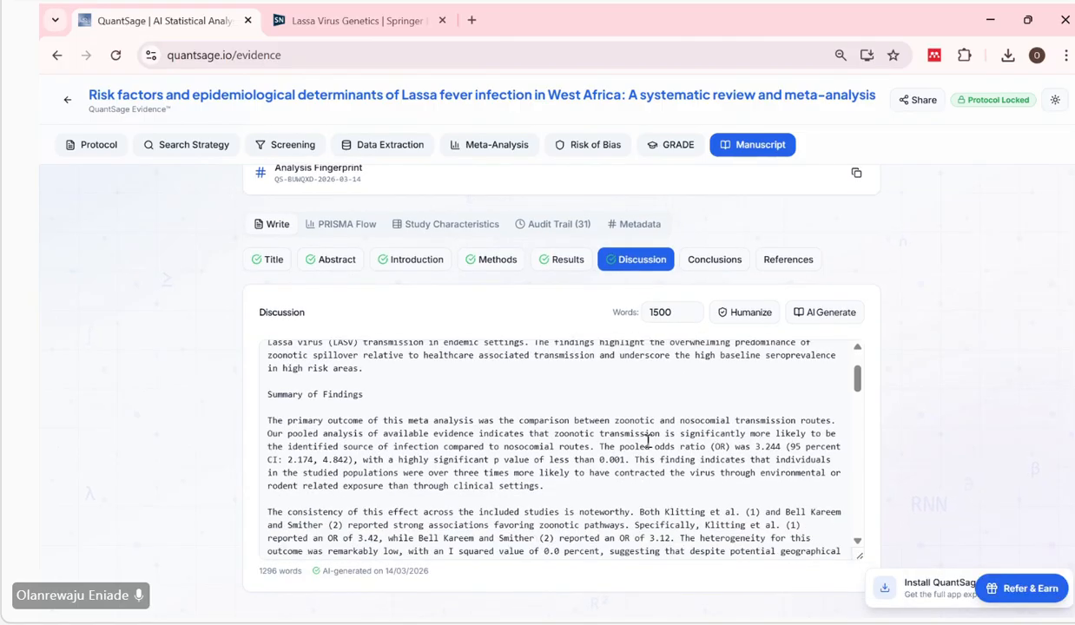
scroll(647, 441, down, 2)
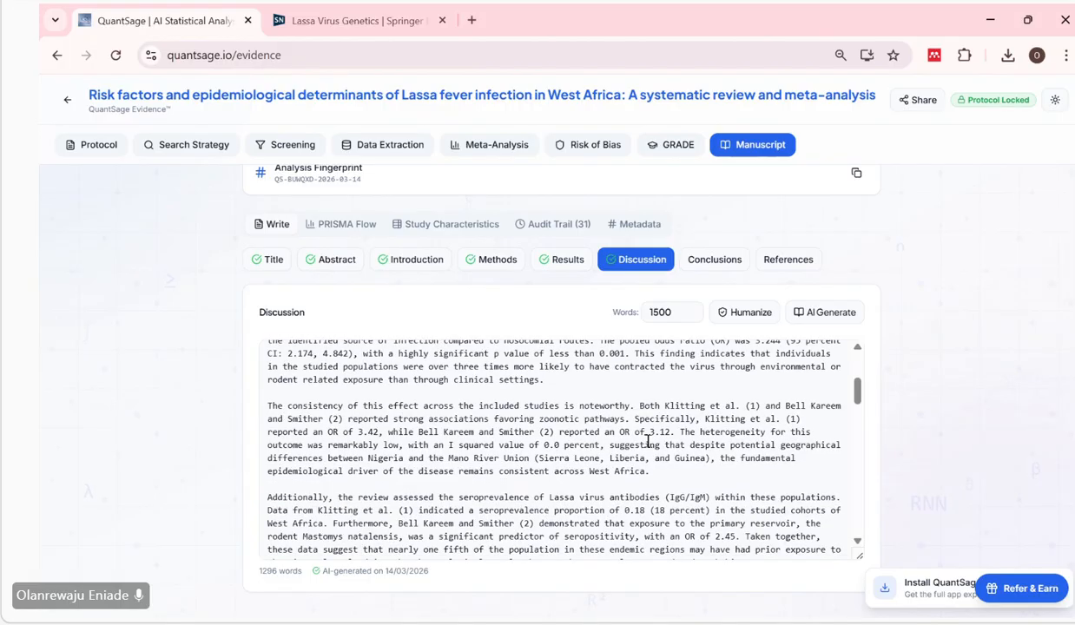
scroll(647, 441, up, 5)
scroll(647, 441, up, 1)
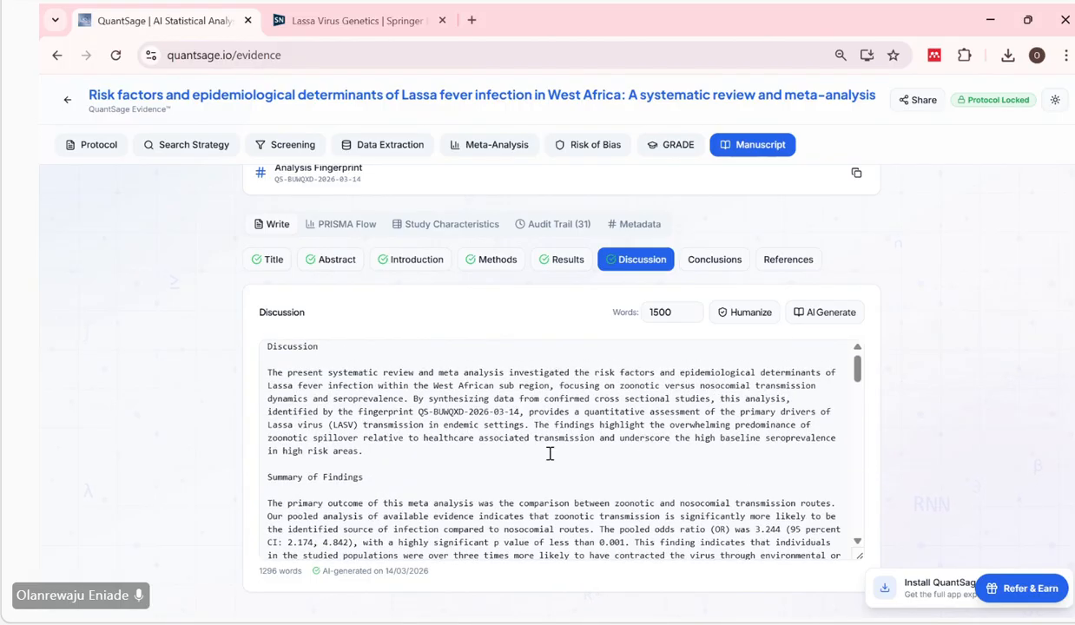
drag(376, 469, 279, 401)
scroll(427, 480, down, 1)
scroll(427, 480, down, 1)
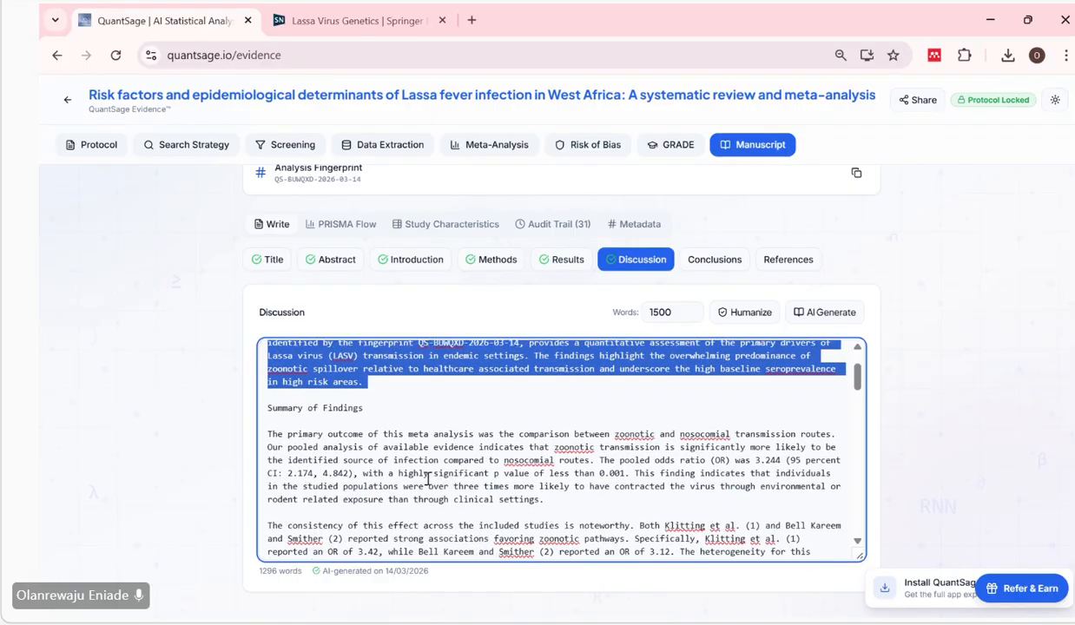
scroll(428, 479, down, 1)
click(563, 460)
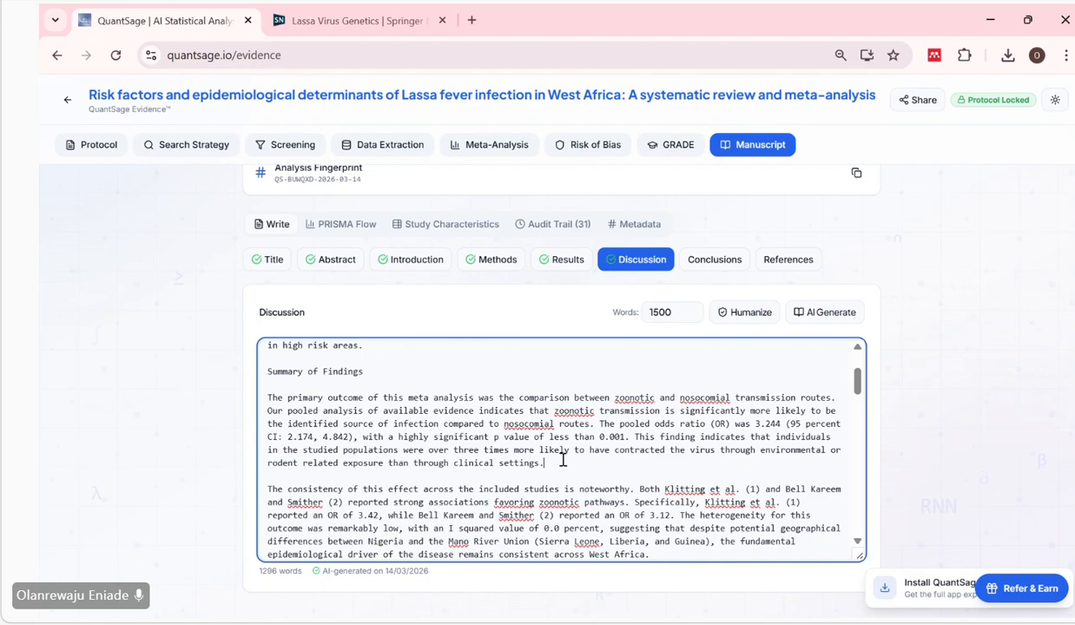
Examine the Discussion's paragraphs on consistency across studies and seroprevalence, and its Comparison with Existing Literature.
scroll(506, 488, down, 1)
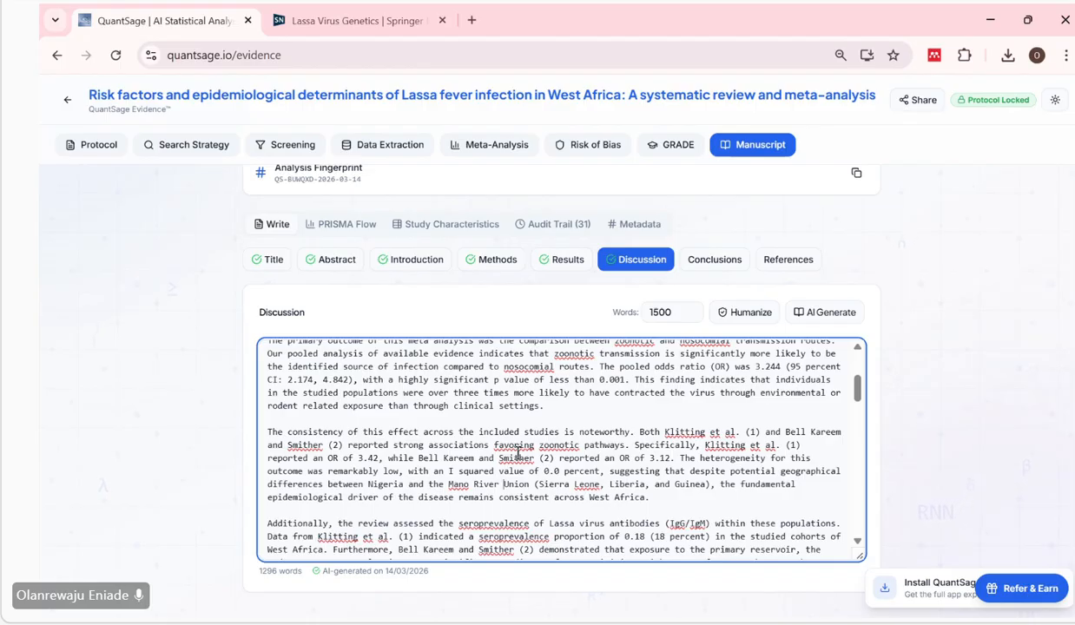
scroll(518, 452, down, 4)
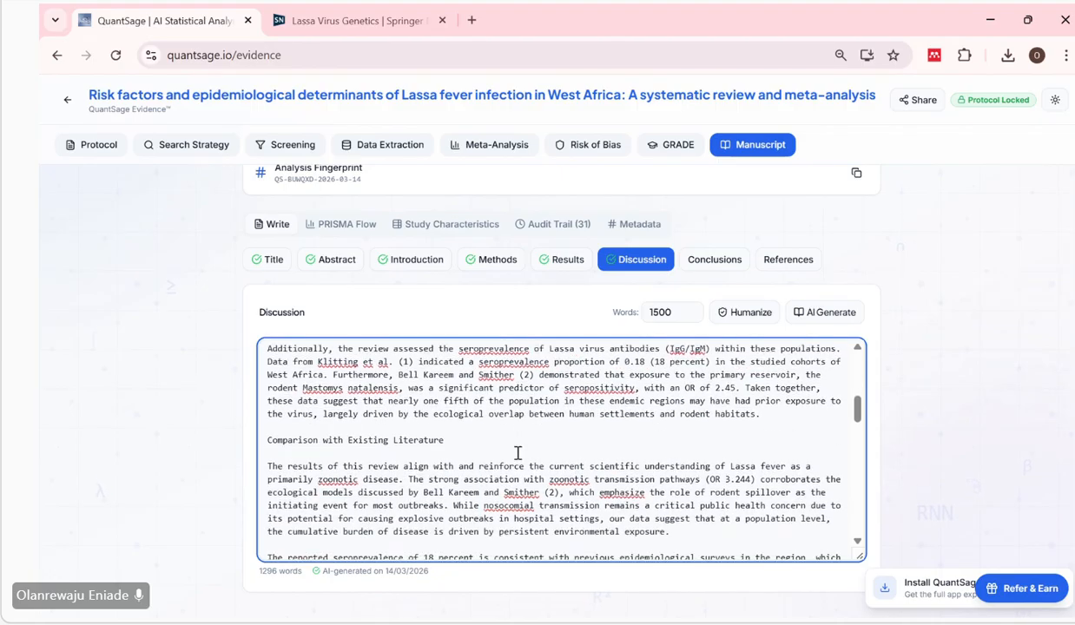
scroll(518, 453, down, 2)
scroll(518, 452, up, 2)
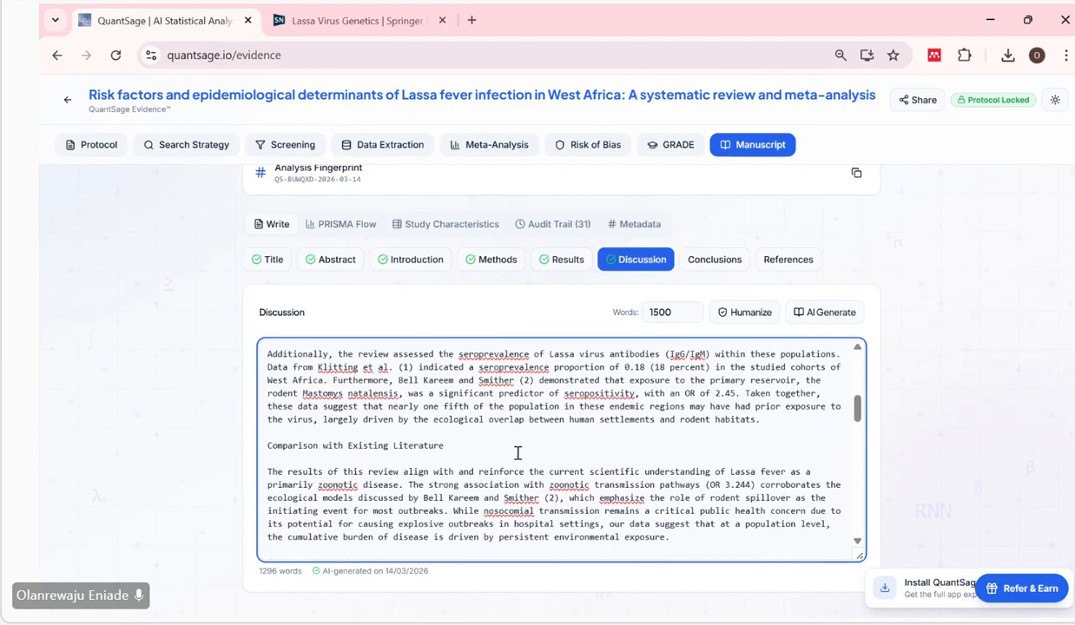
scroll(518, 452, up, 2)
drag(761, 510, 730, 510)
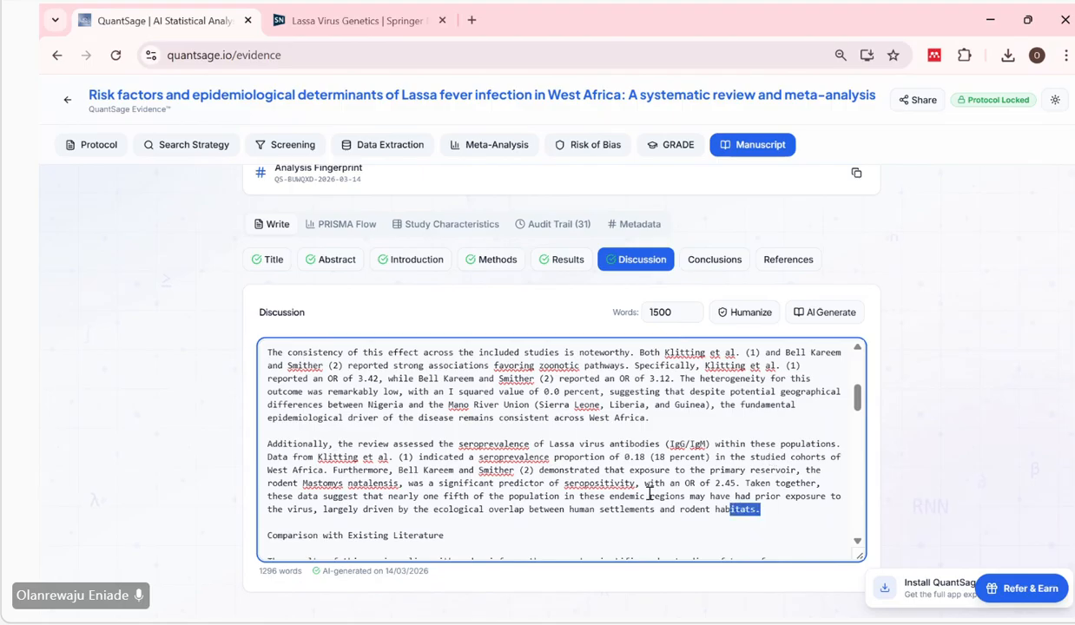
drag(650, 493, 323, 352)
scroll(313, 411, up, 1)
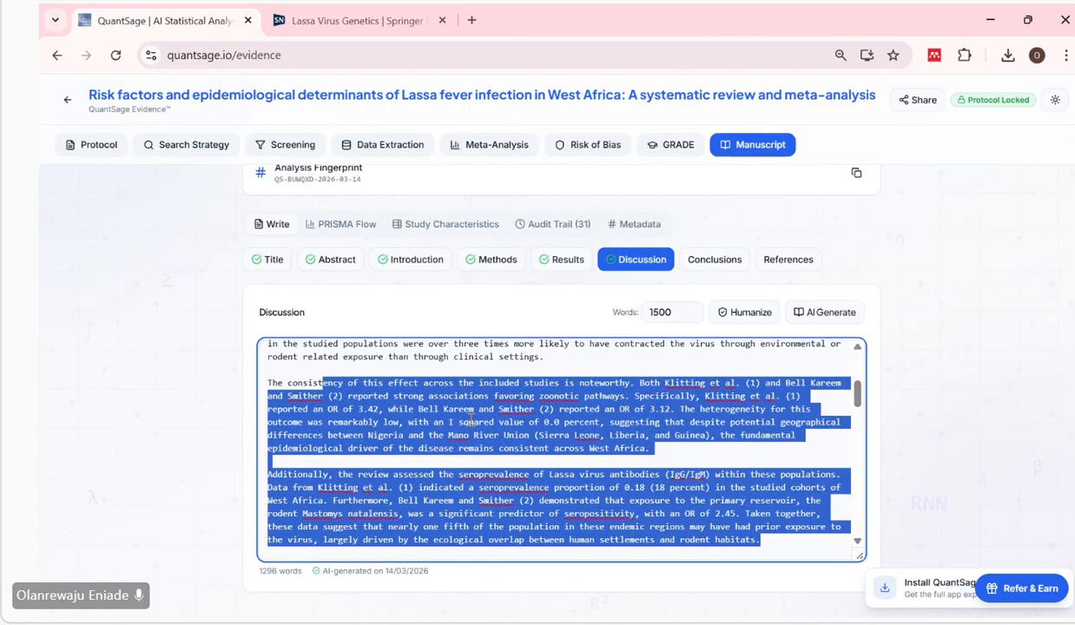
scroll(471, 421, down, 2)
click(432, 498)
scroll(442, 508, down, 2)
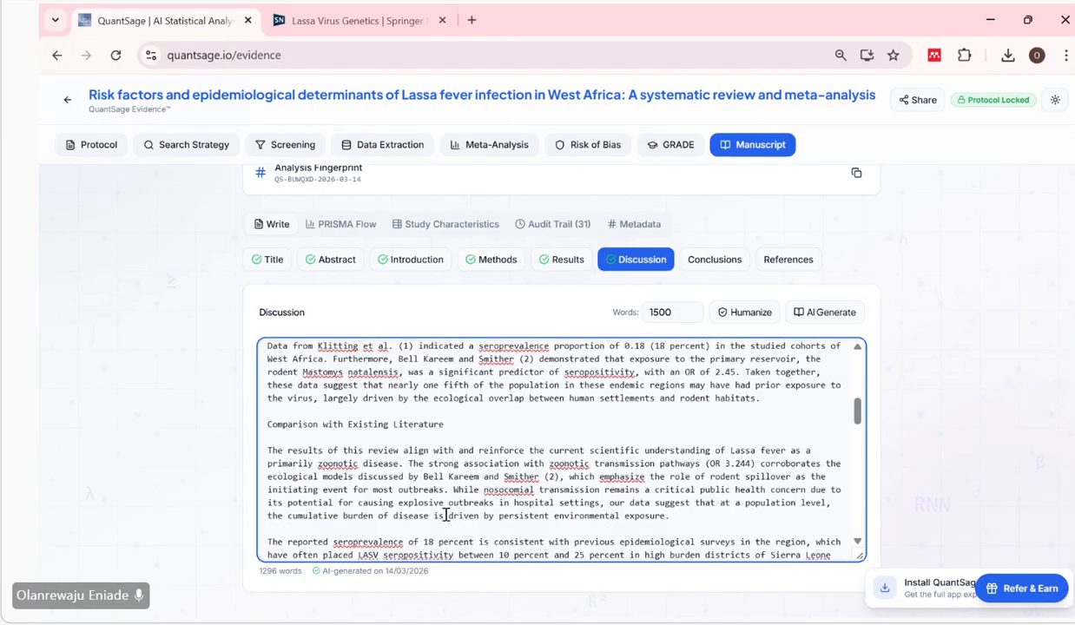
scroll(446, 516, down, 1)
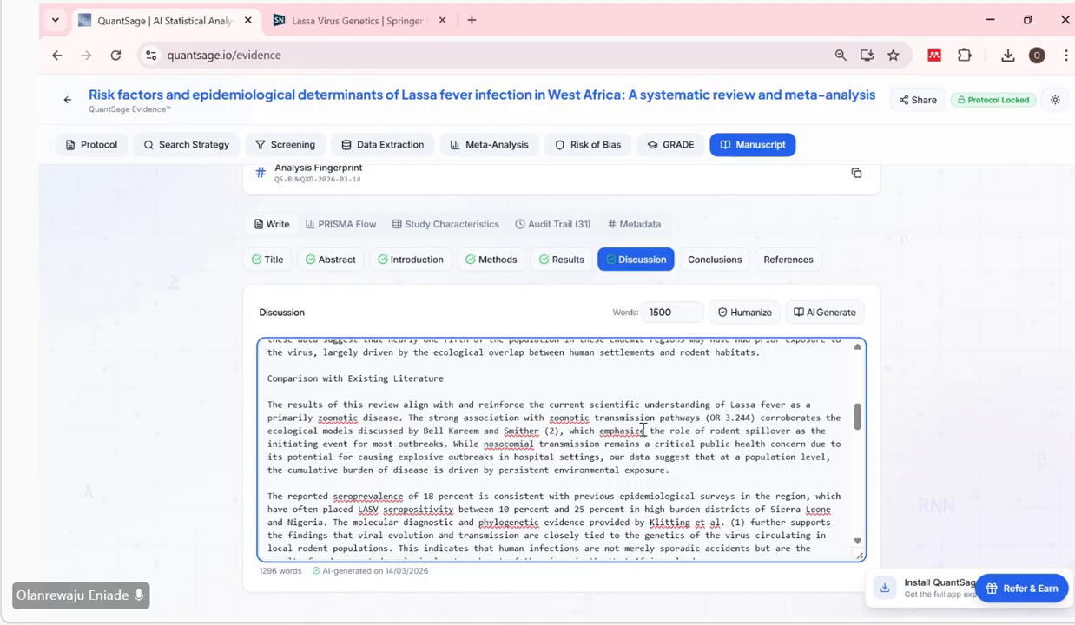
Generate the Conclusions section with AI at the 300-word target, and generate the References section as well.
click(707, 260)
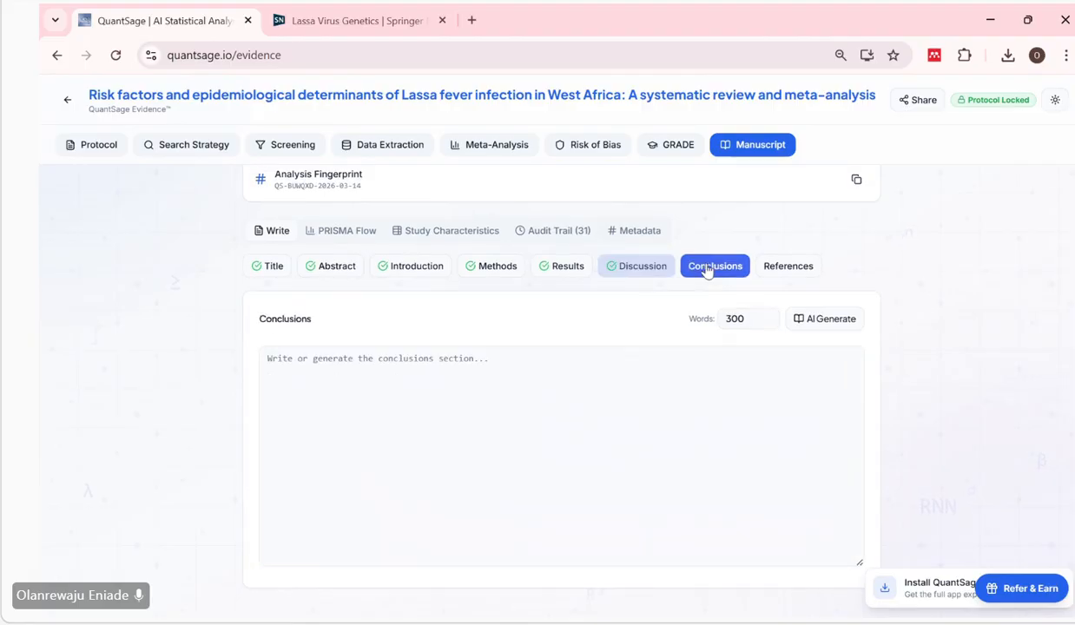
click(818, 321)
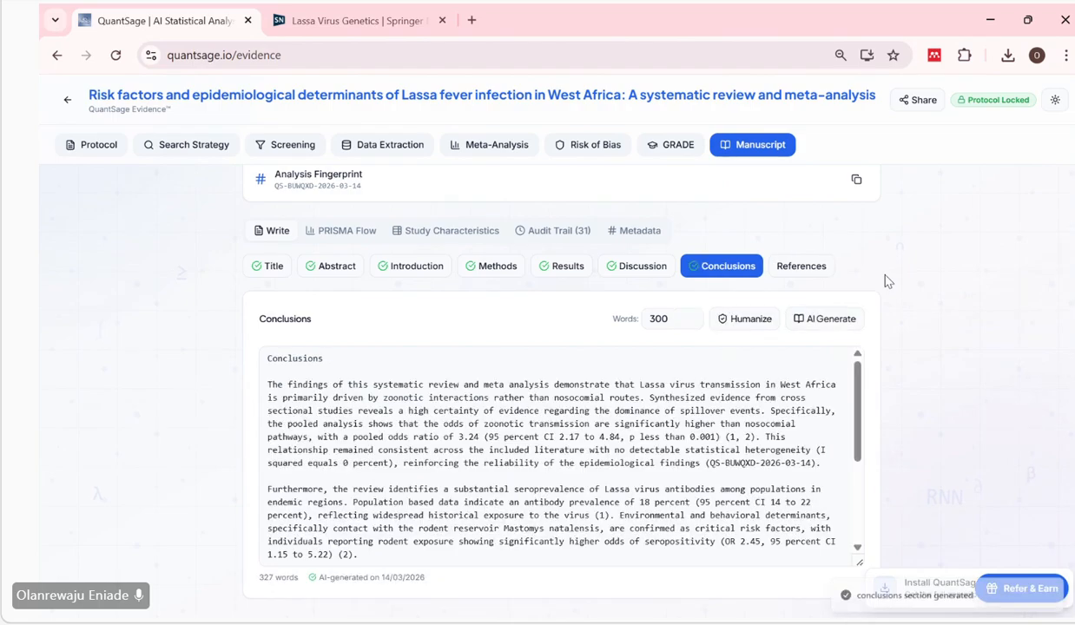
click(803, 266)
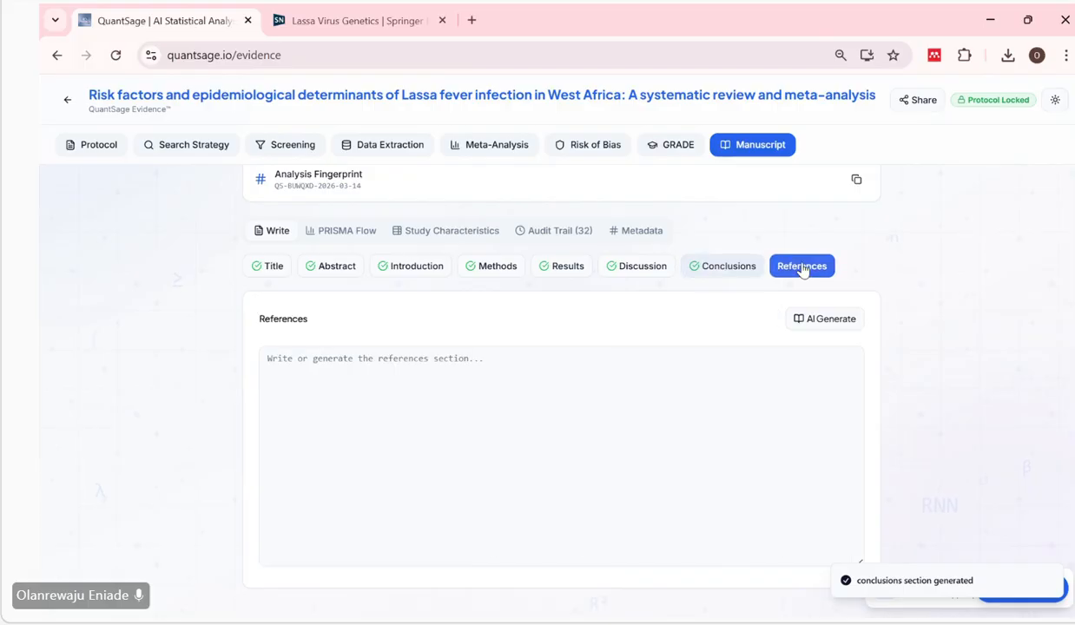
click(821, 320)
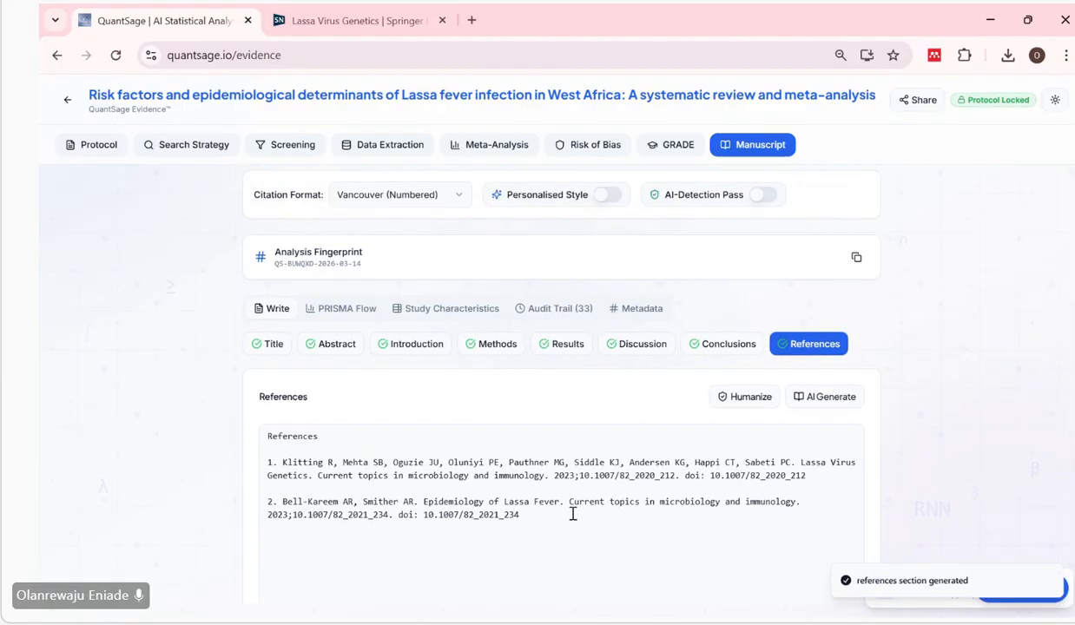
Export all outputs, allowing the site to download multiple files, and show the downloaded PRISMA flow text file in its folder.
click(572, 511)
scroll(573, 513, down, 1)
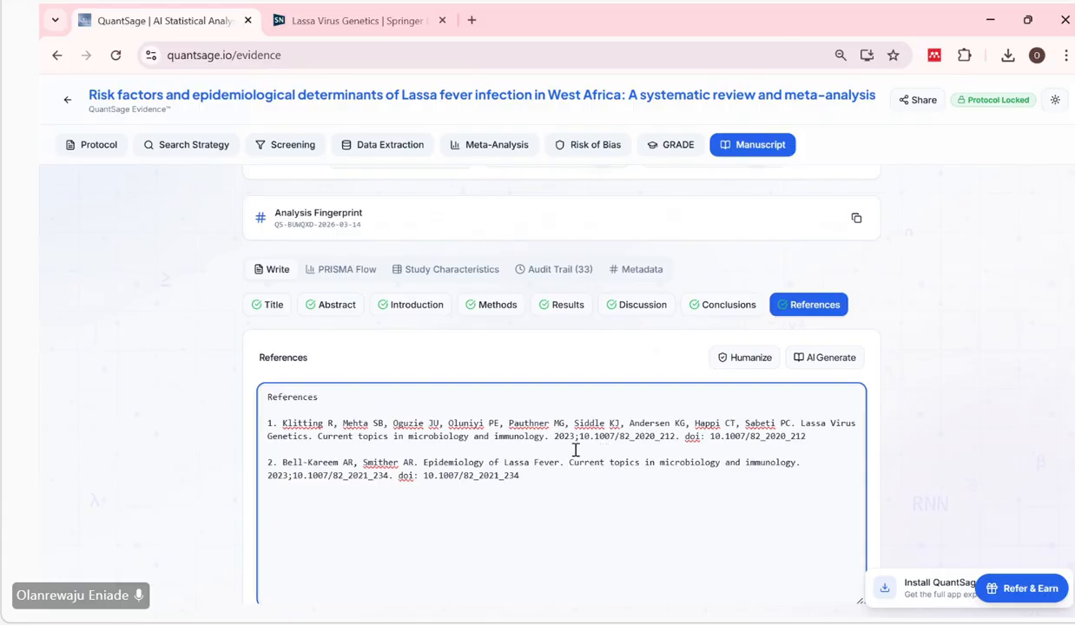
scroll(903, 442, up, 1)
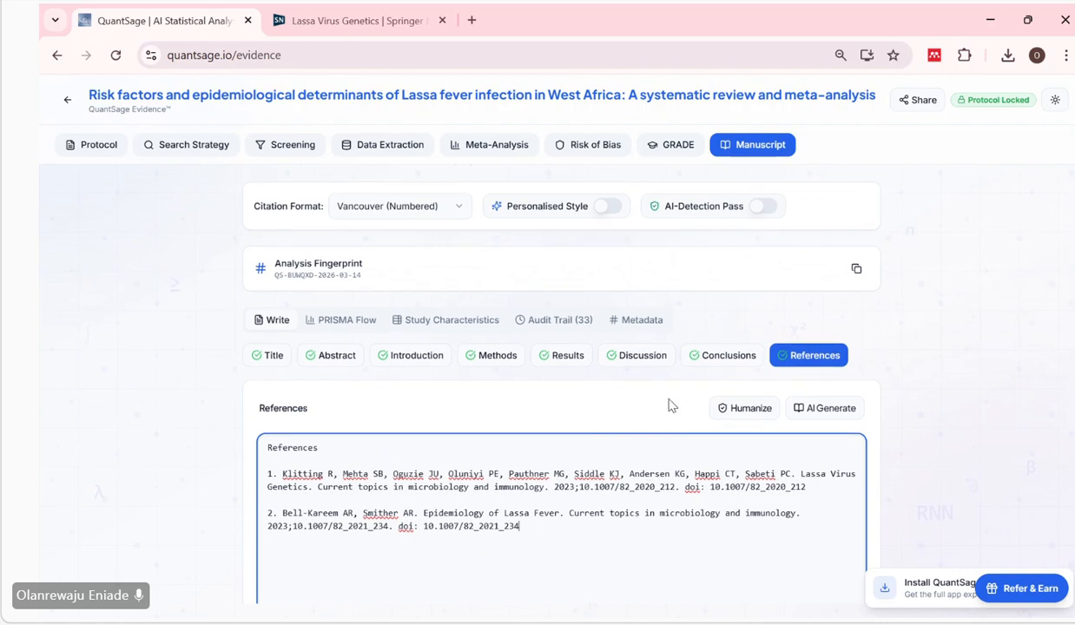
scroll(668, 406, up, 1)
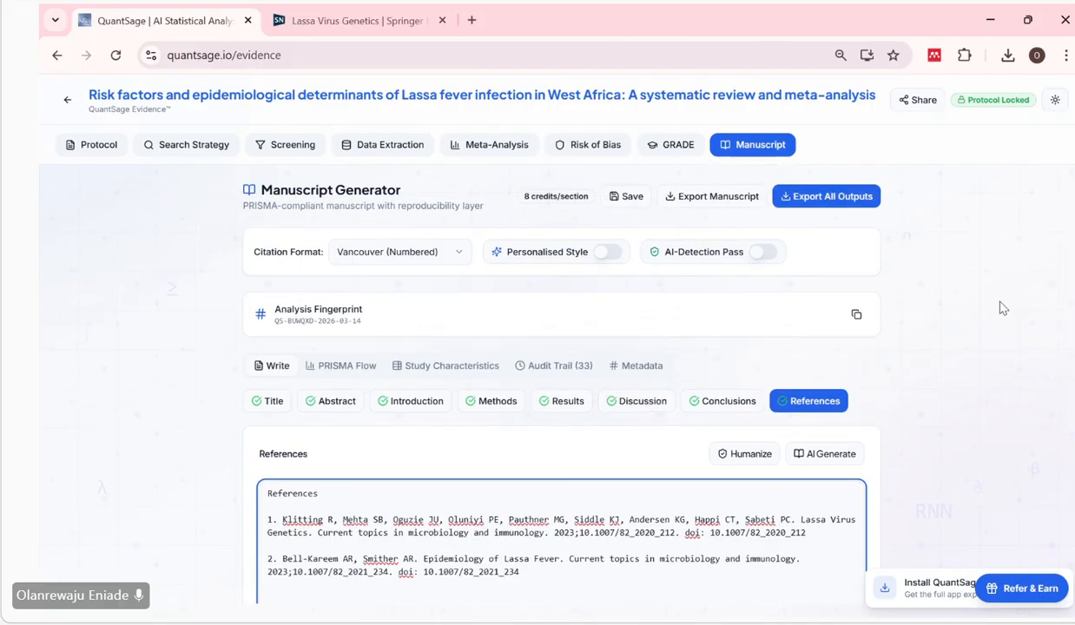
scroll(938, 351, down, 3)
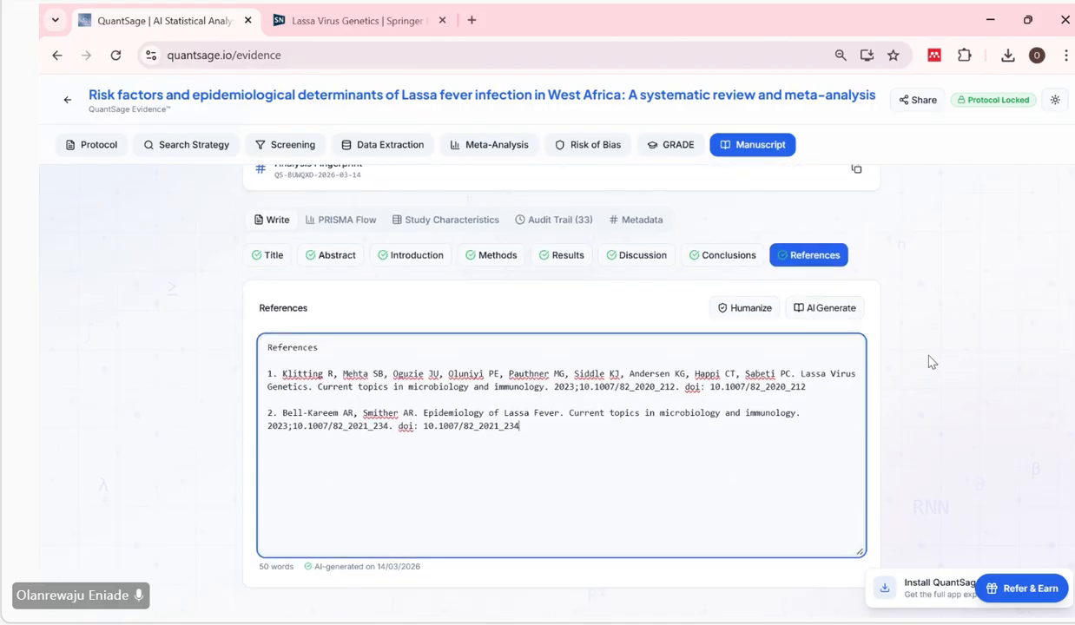
scroll(903, 351, up, 3)
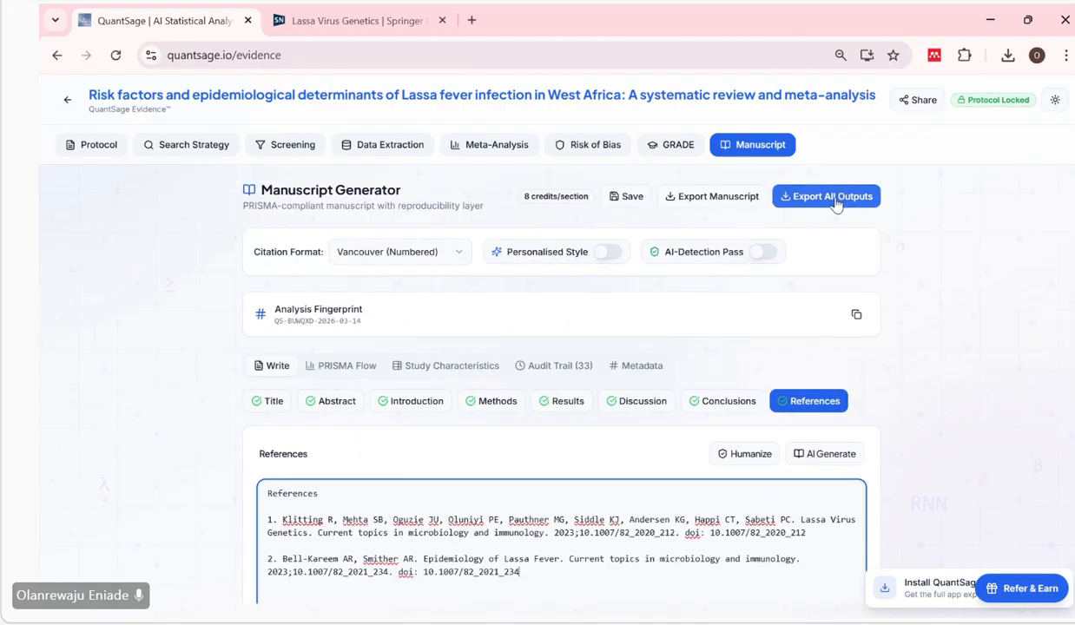
click(835, 198)
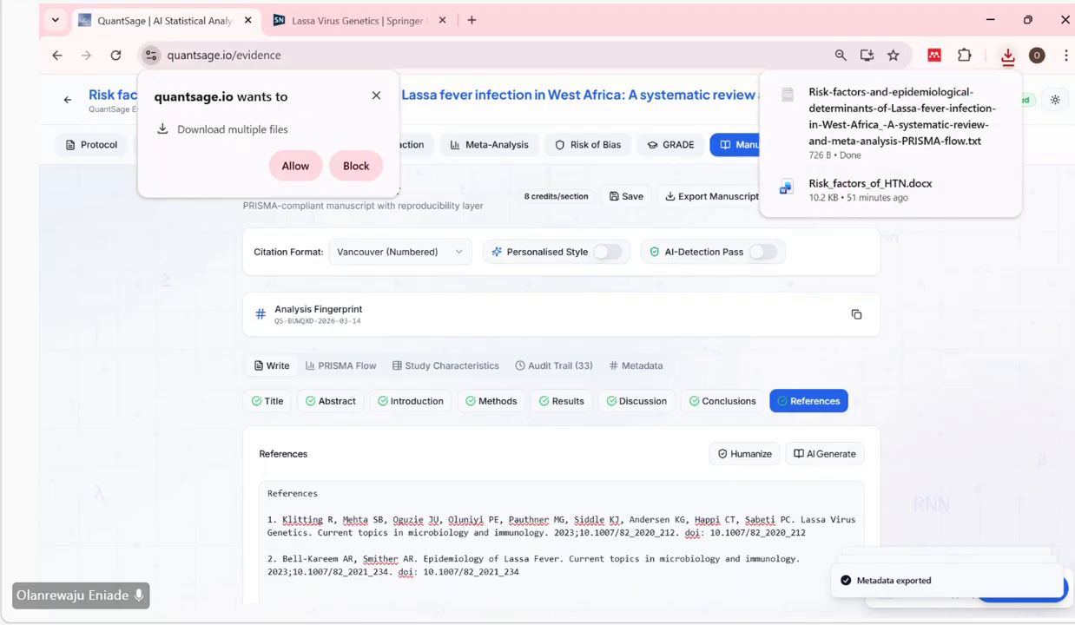
click(295, 167)
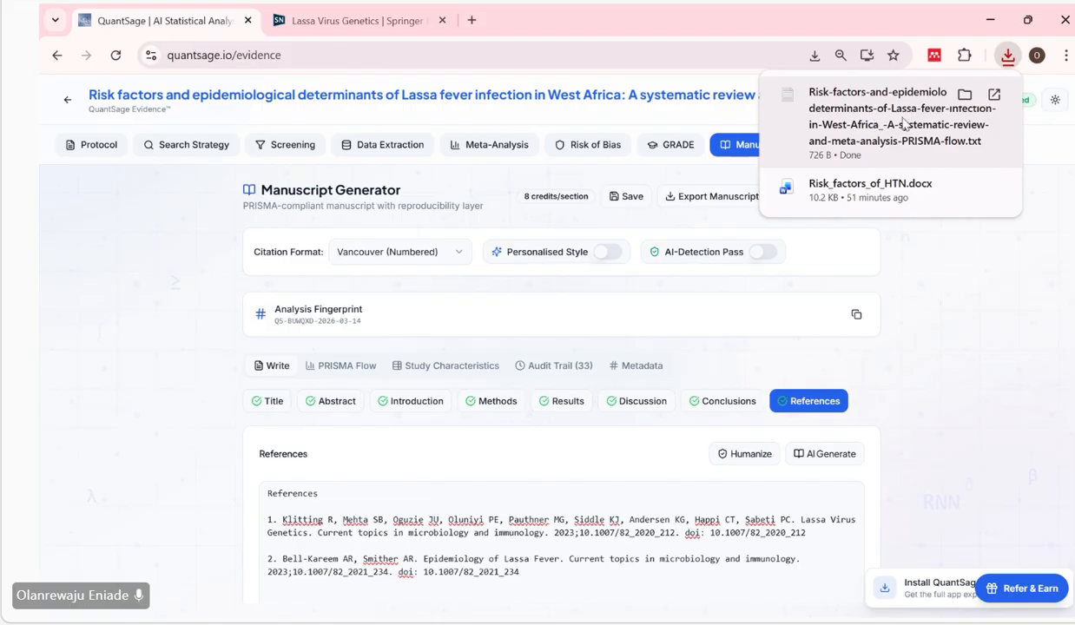
click(965, 95)
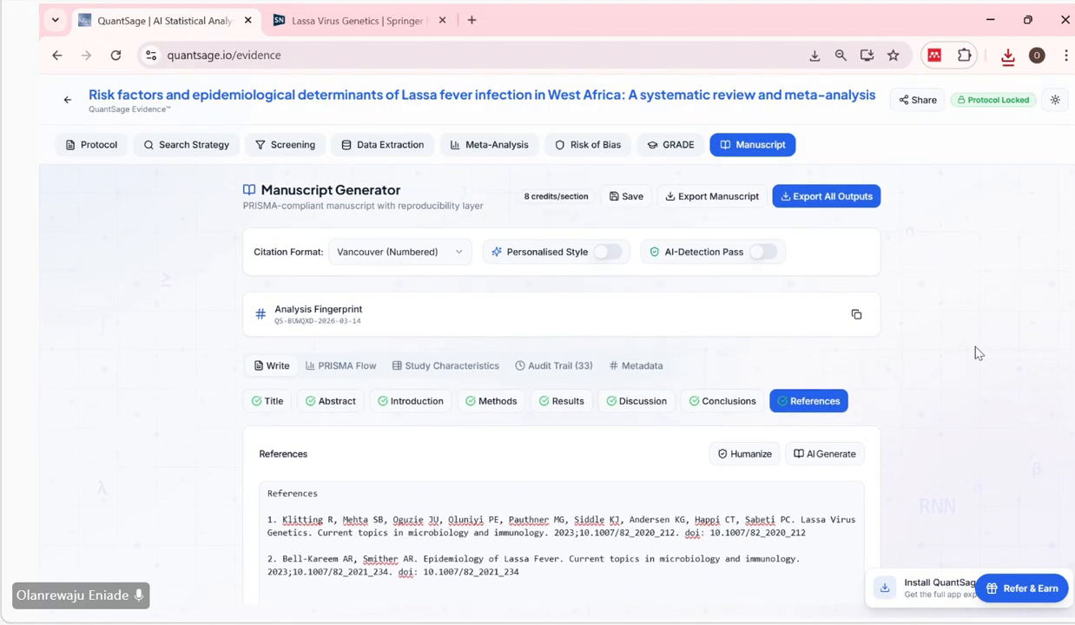
Turn on Personalised Style and AI-Detection Pass for the manuscript, and save the manuscript.
scroll(974, 352, down, 2)
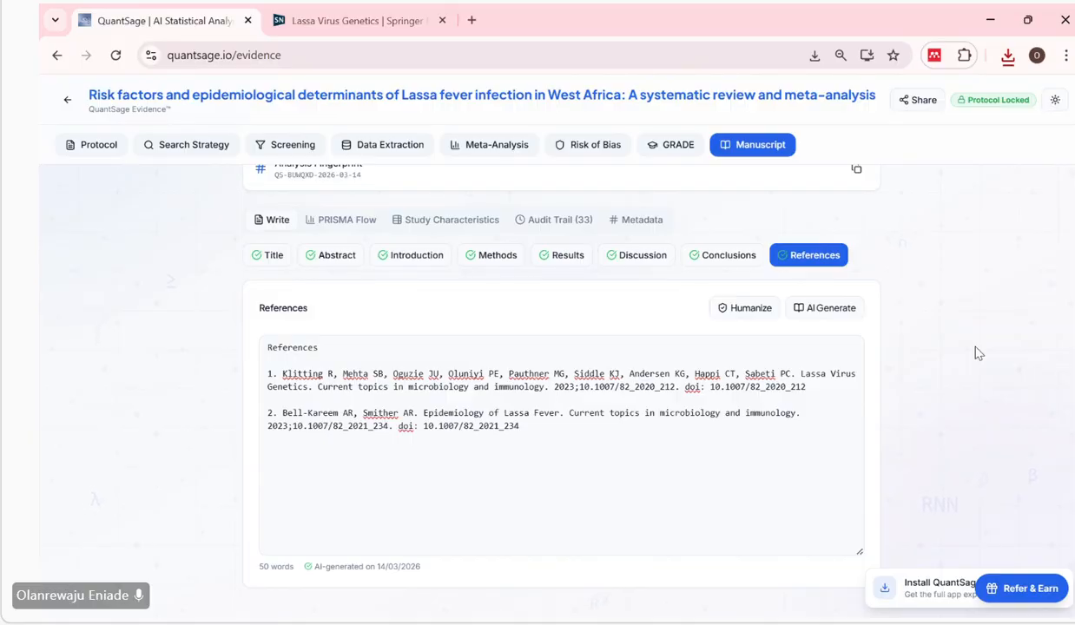
scroll(943, 356, up, 2)
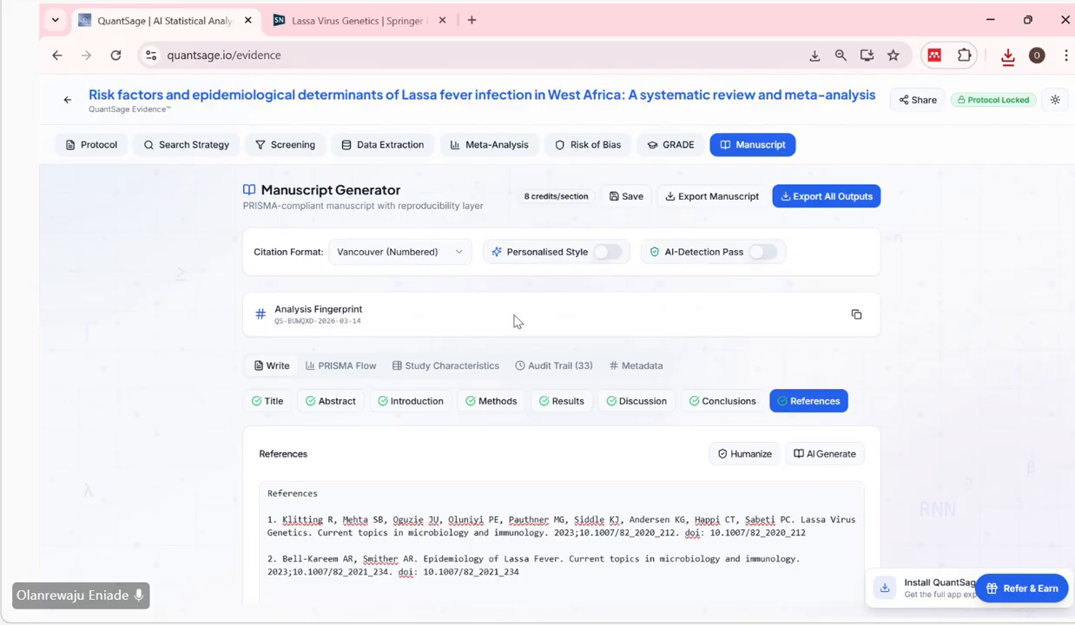
click(604, 253)
click(762, 252)
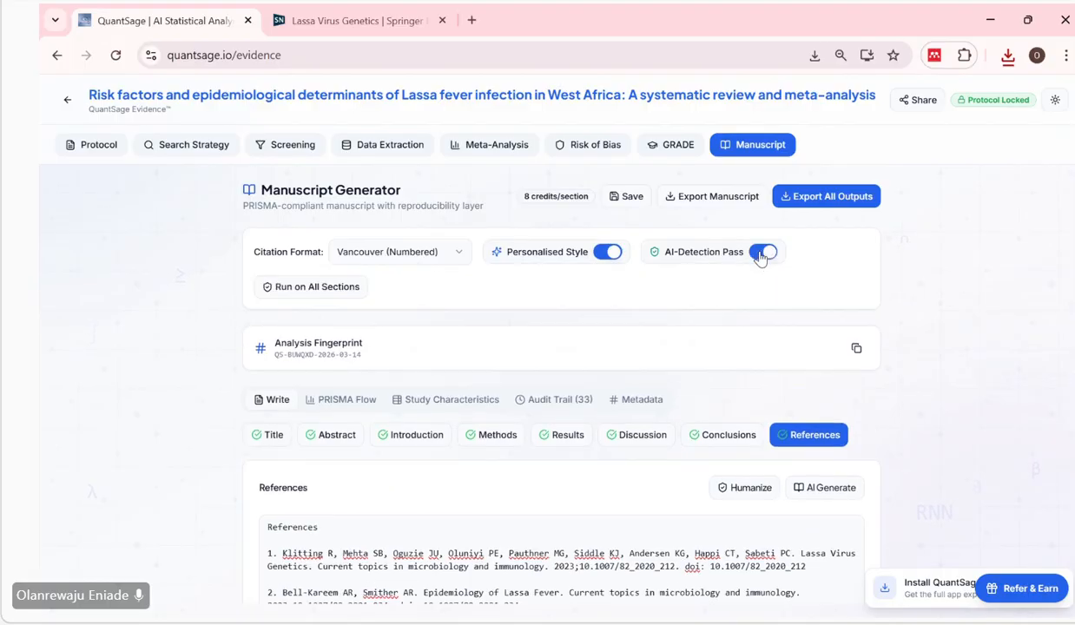
scroll(638, 309, down, 1)
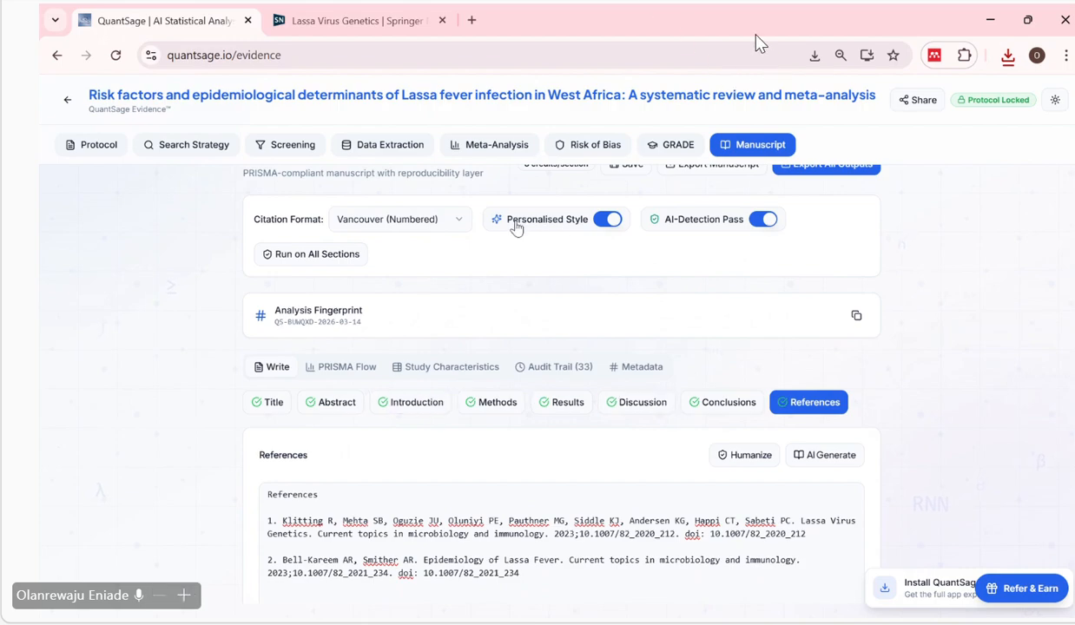
scroll(607, 321, down, 2)
scroll(625, 342, up, 3)
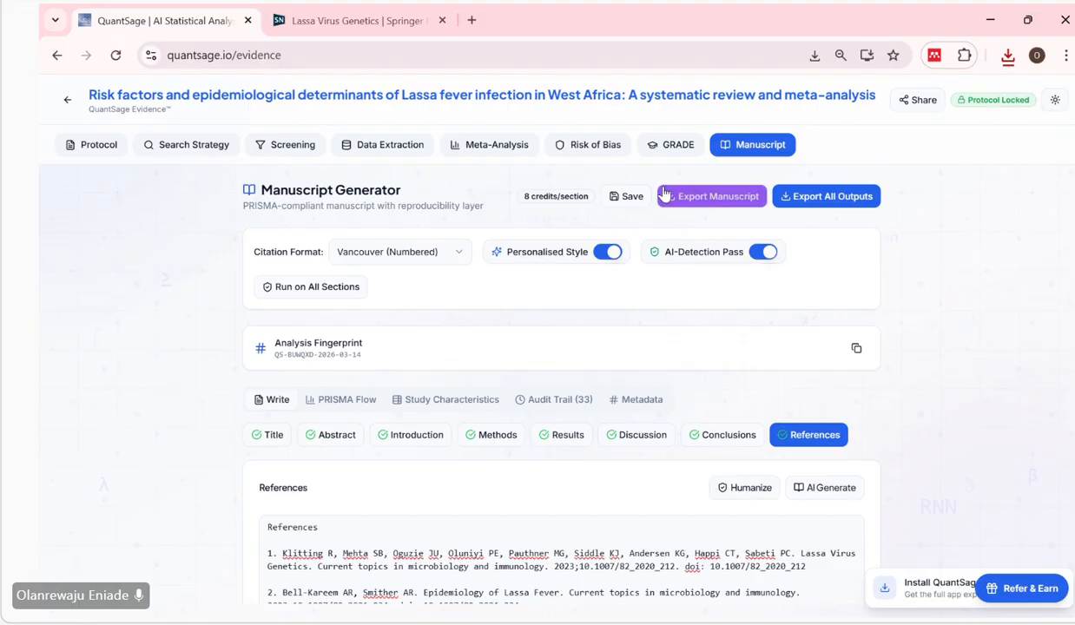
click(626, 198)
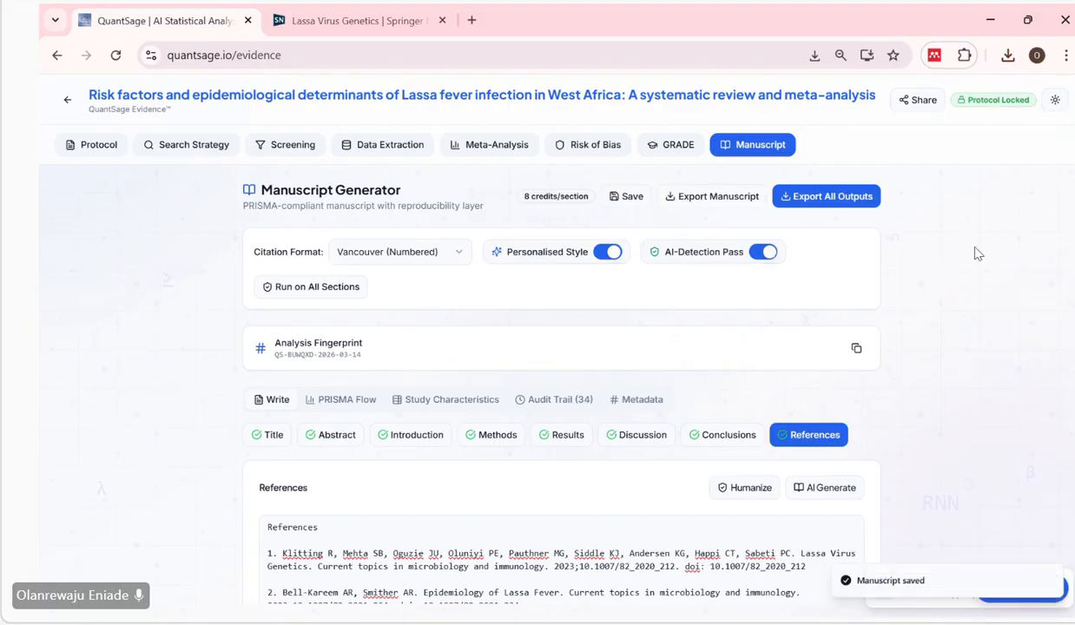